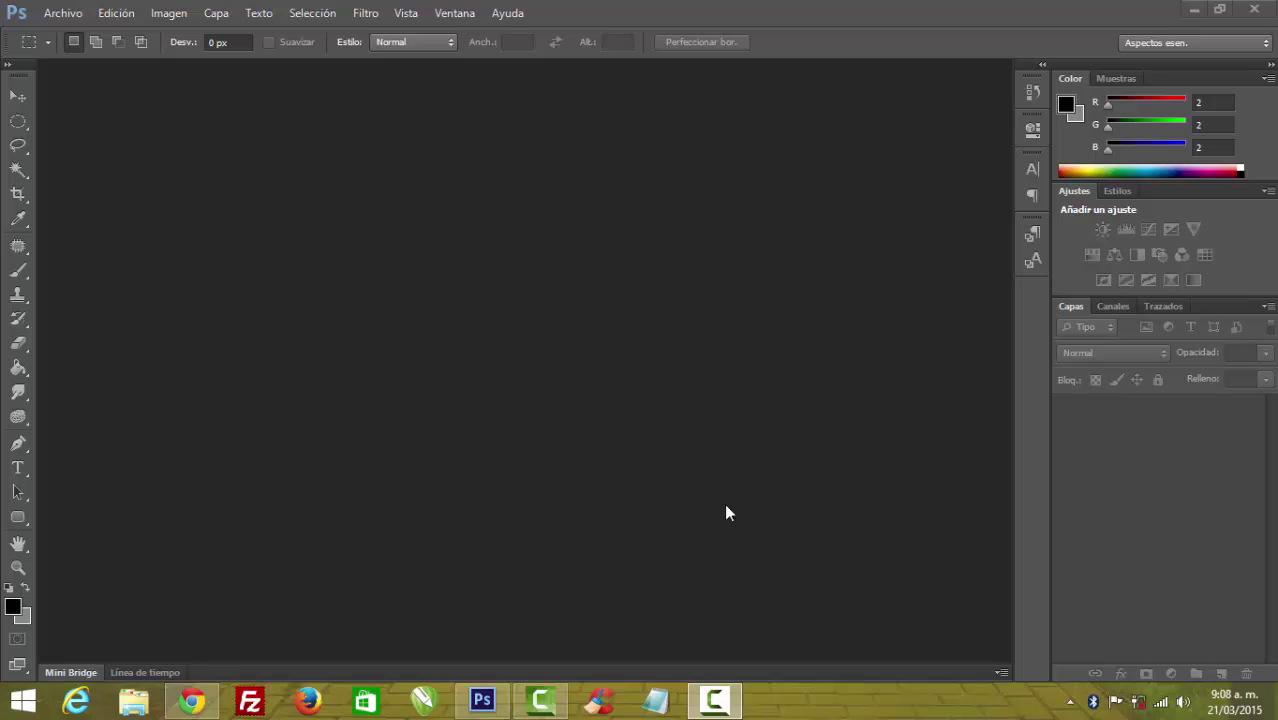
Bring the Chrome window showing the hombre1.png businessman result back in front of Photoshop
{"action": "left_click", "coordinate": [190, 700]}
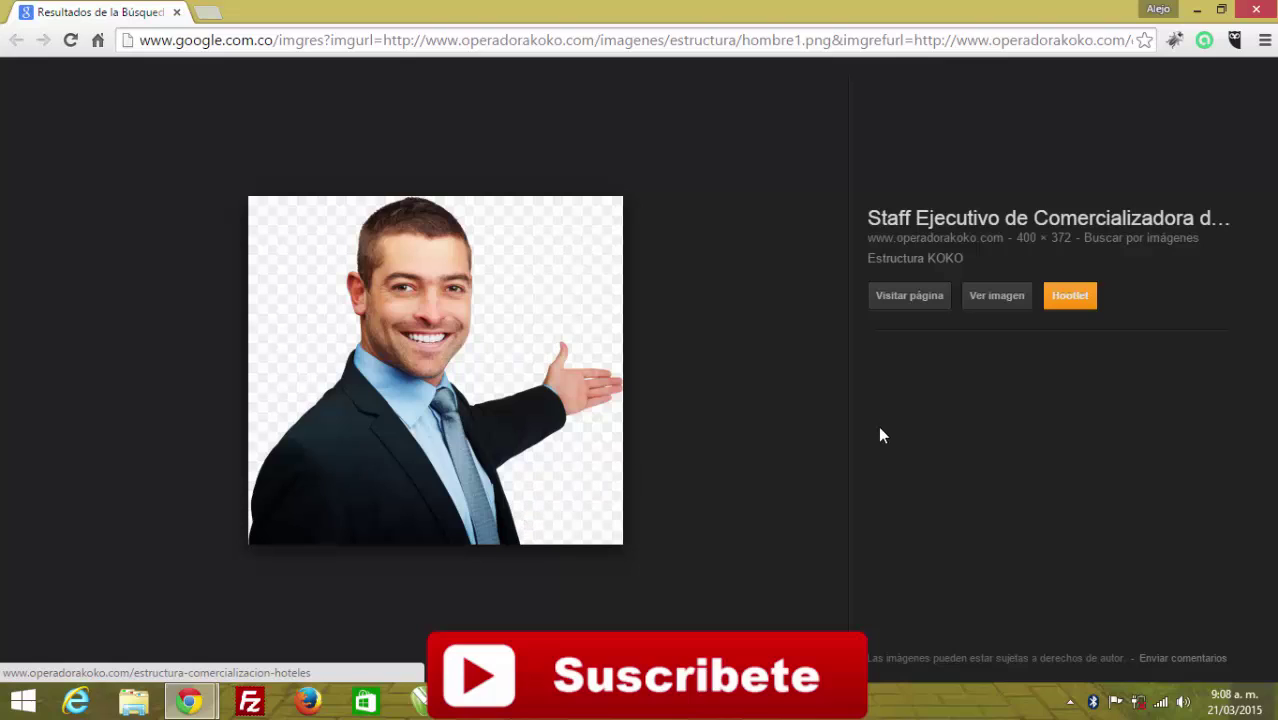
Save the businessman image to the Desktop (Escritorio) as hombre1
{"action": "left_click", "coordinate": [1000, 299]}
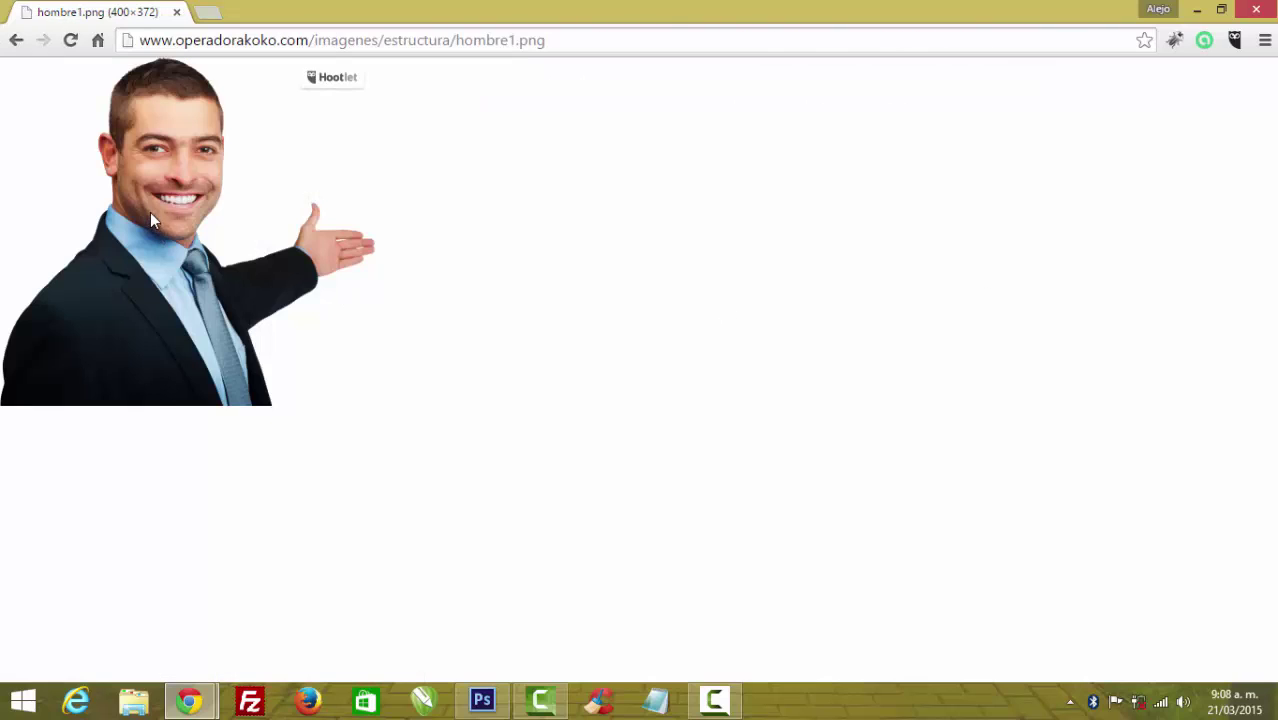
{"action": "right_click", "coordinate": [152, 219]}
{"action": "left_click", "coordinate": [258, 230]}
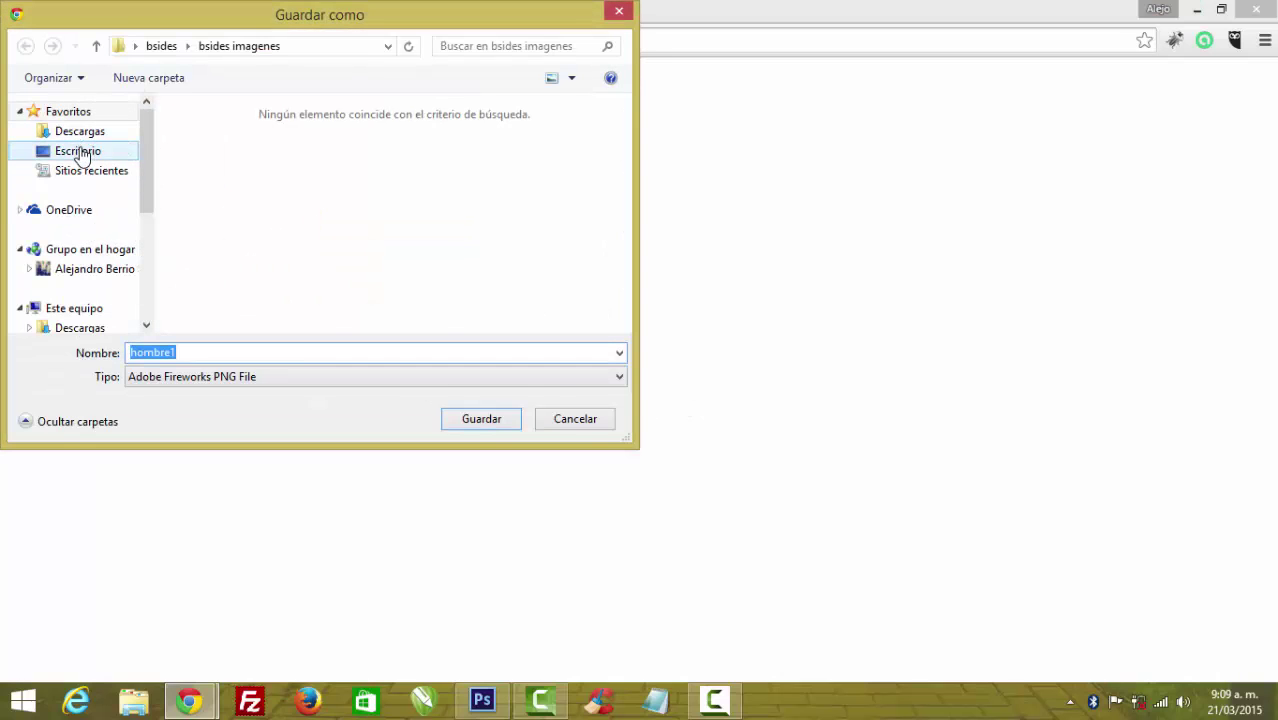
{"action": "left_click", "coordinate": [85, 150]}
{"action": "left_click", "coordinate": [481, 419]}
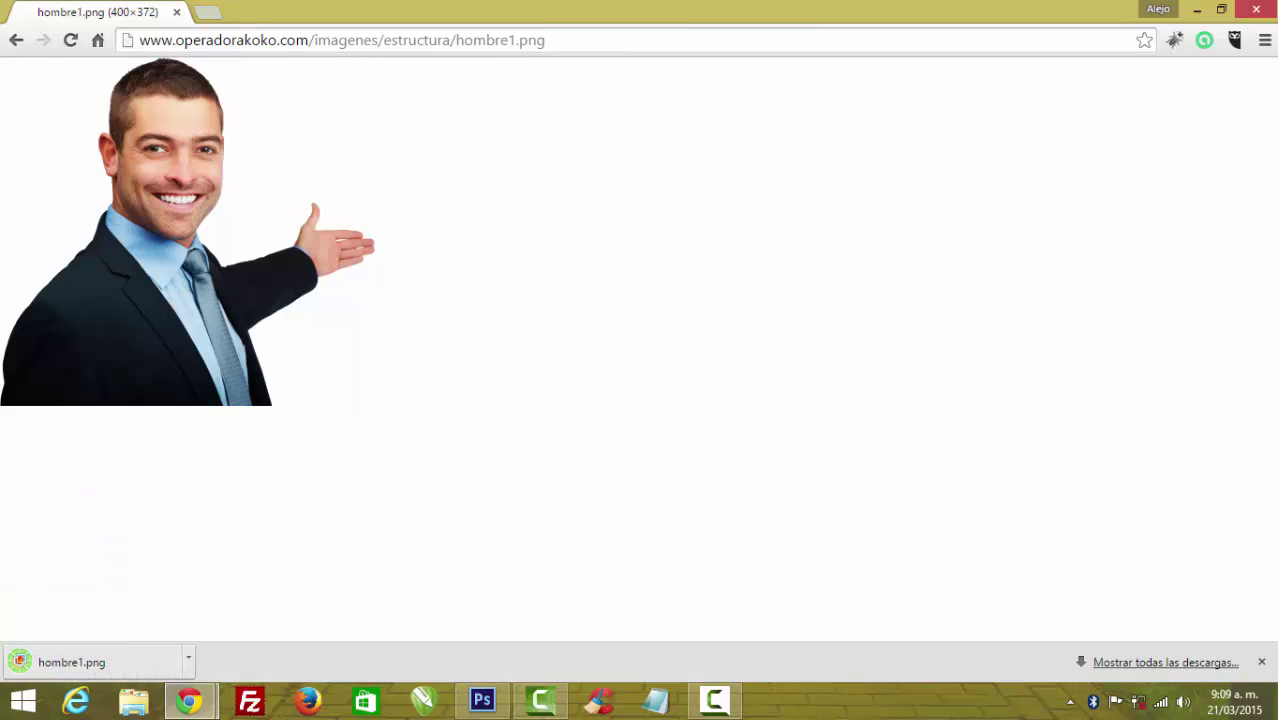
Bring up the 60493.jpg dreadlocks photo window, maximize it, then minimize it
{"action": "key", "text": "alt+Tab"}
{"action": "left_click_drag", "start_coordinate": [1220, 74], "coordinate": [420, 53]}
{"action": "double_click", "coordinate": [361, 47]}
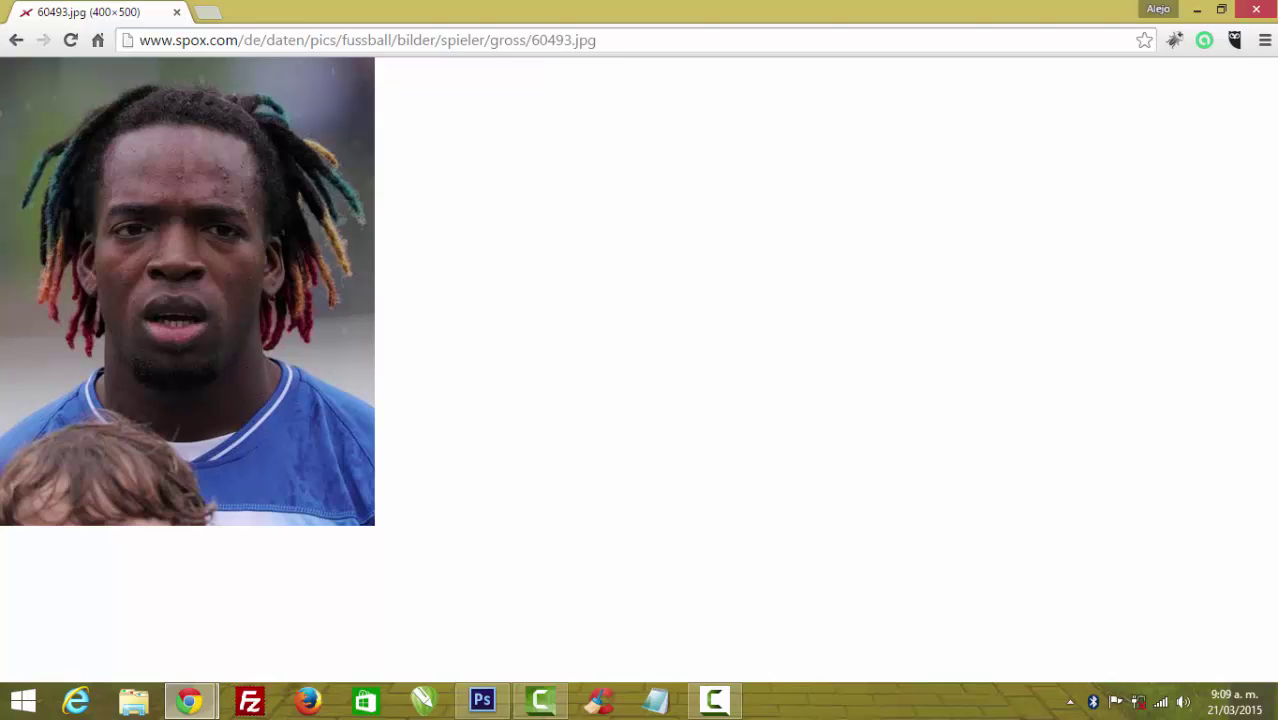
{"action": "left_click", "coordinate": [1197, 12]}
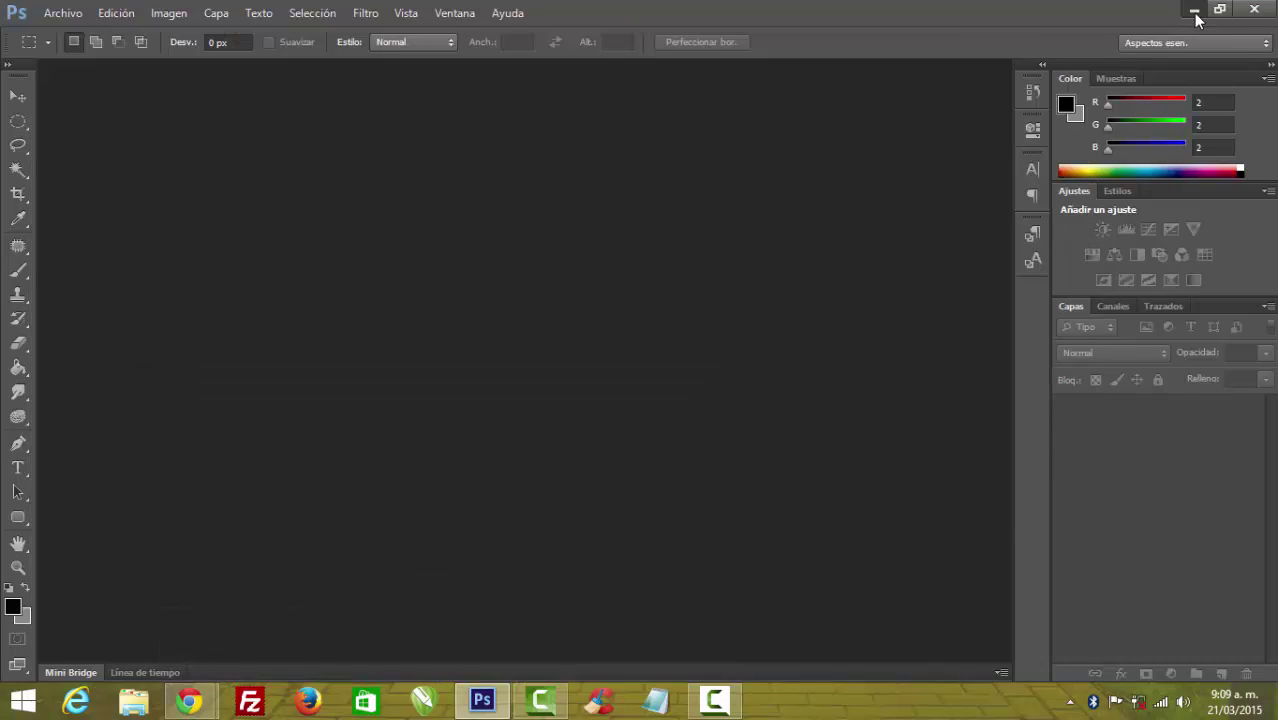
Open hombre1.png from the Desktop in Photoshop, keeping its embedded colour profile
{"action": "left_click", "coordinate": [1197, 10]}
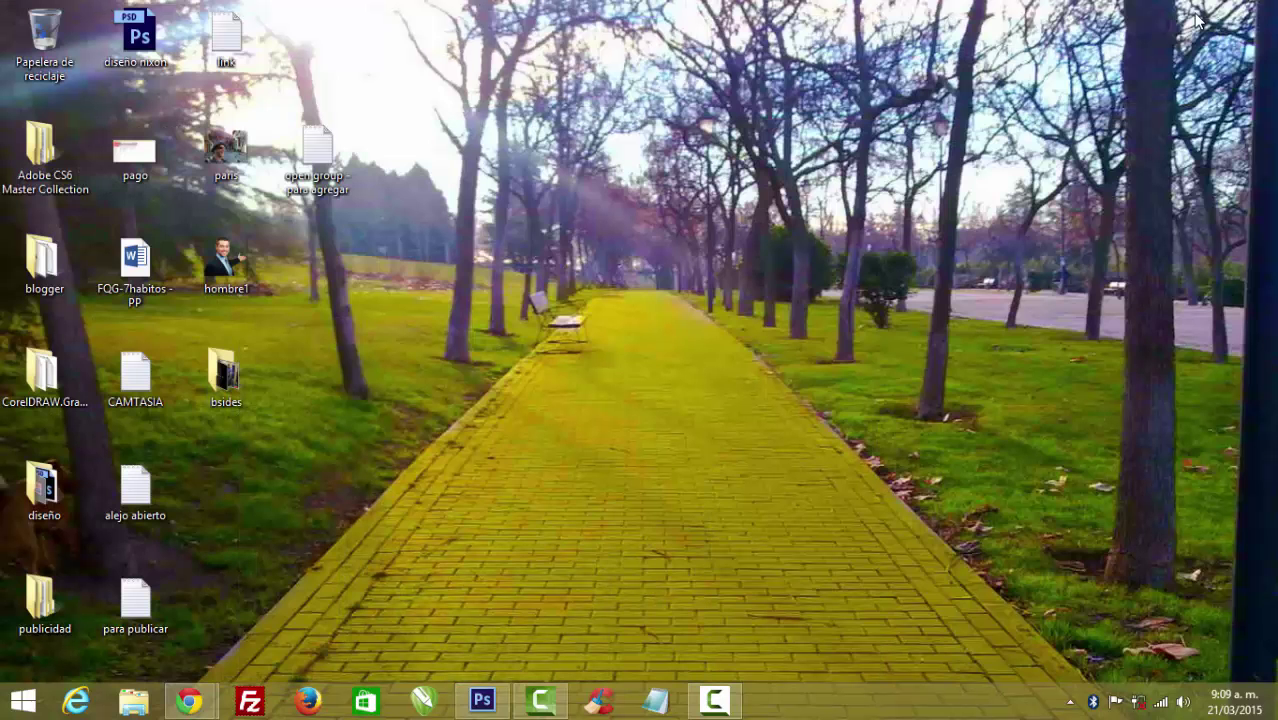
{"action": "left_click_drag", "start_coordinate": [223, 254], "coordinate": [472, 487]}
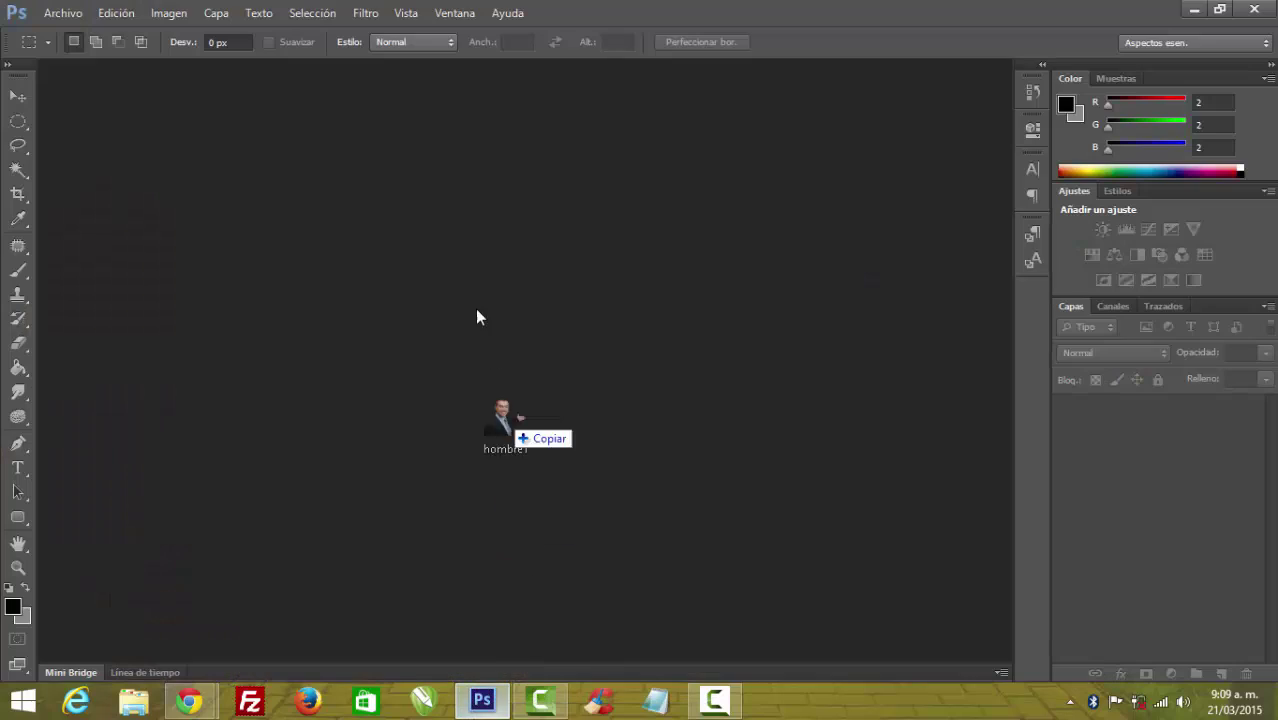
{"action": "left_click_drag", "start_coordinate": [488, 618], "coordinate": [448, 264]}
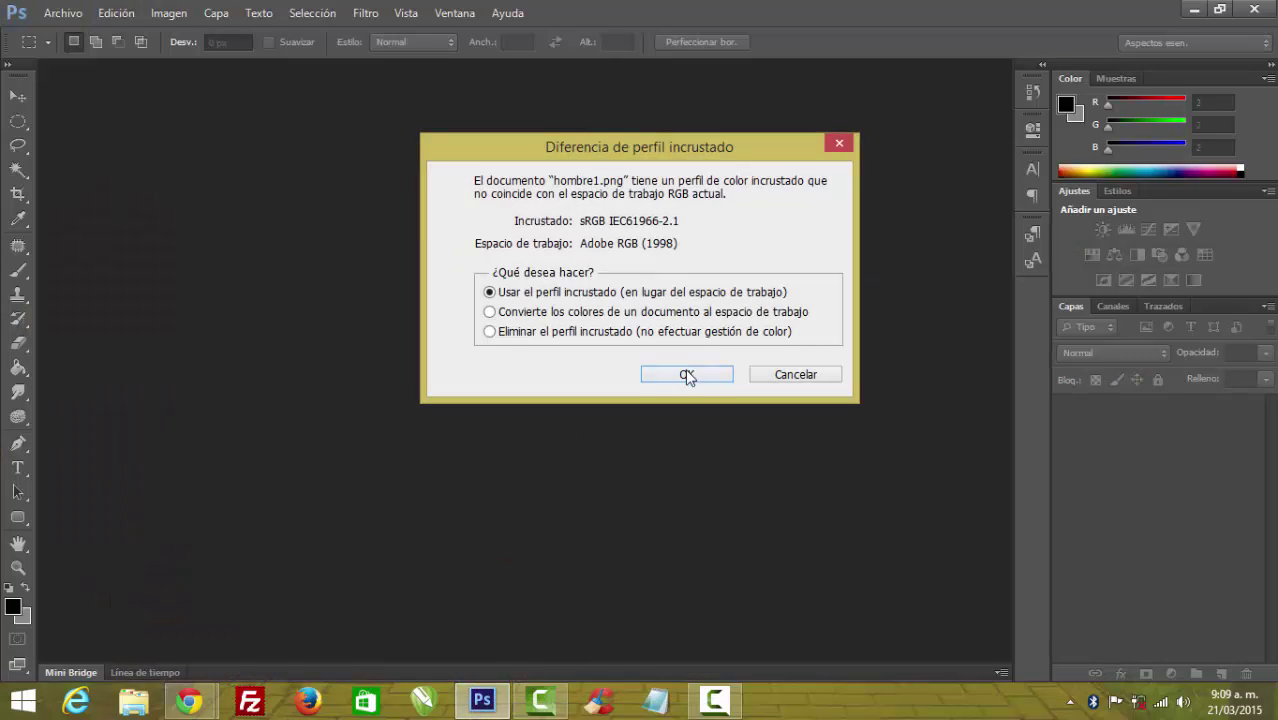
{"action": "left_click", "coordinate": [697, 378]}
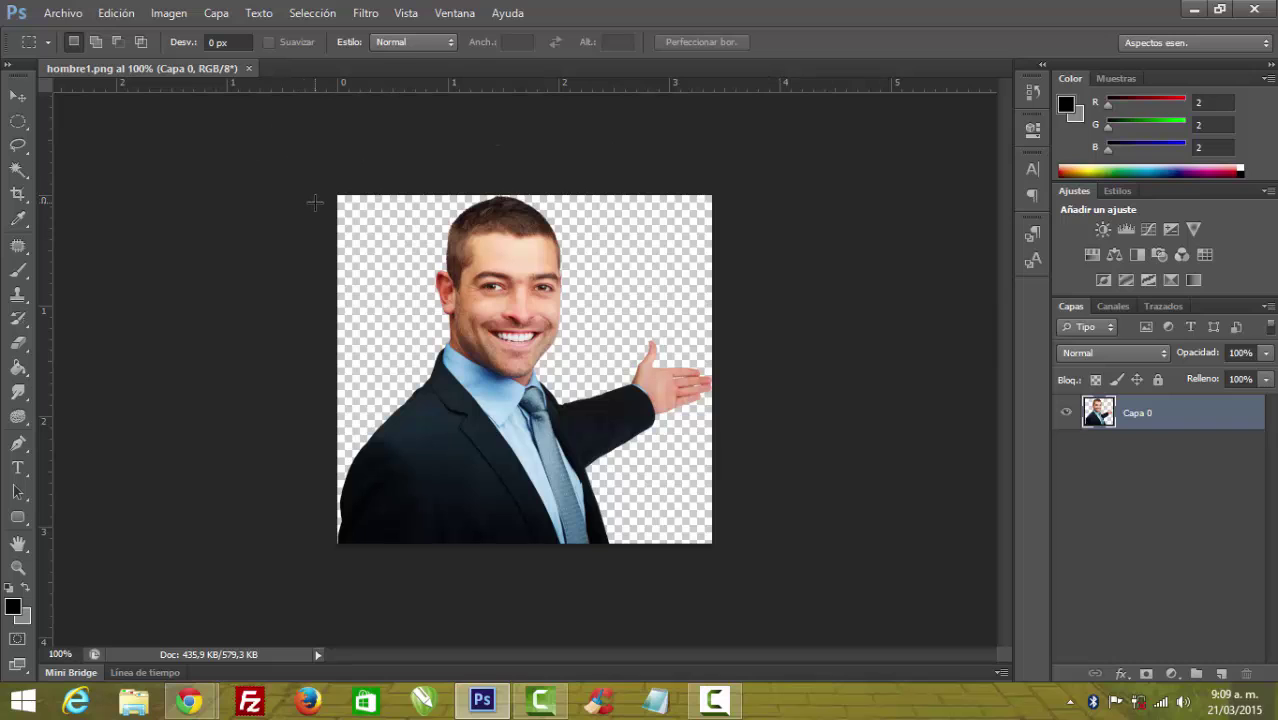
Crop outward to add transparent canvas on the left, right and top of hombre1
{"action": "key", "text": "c"}
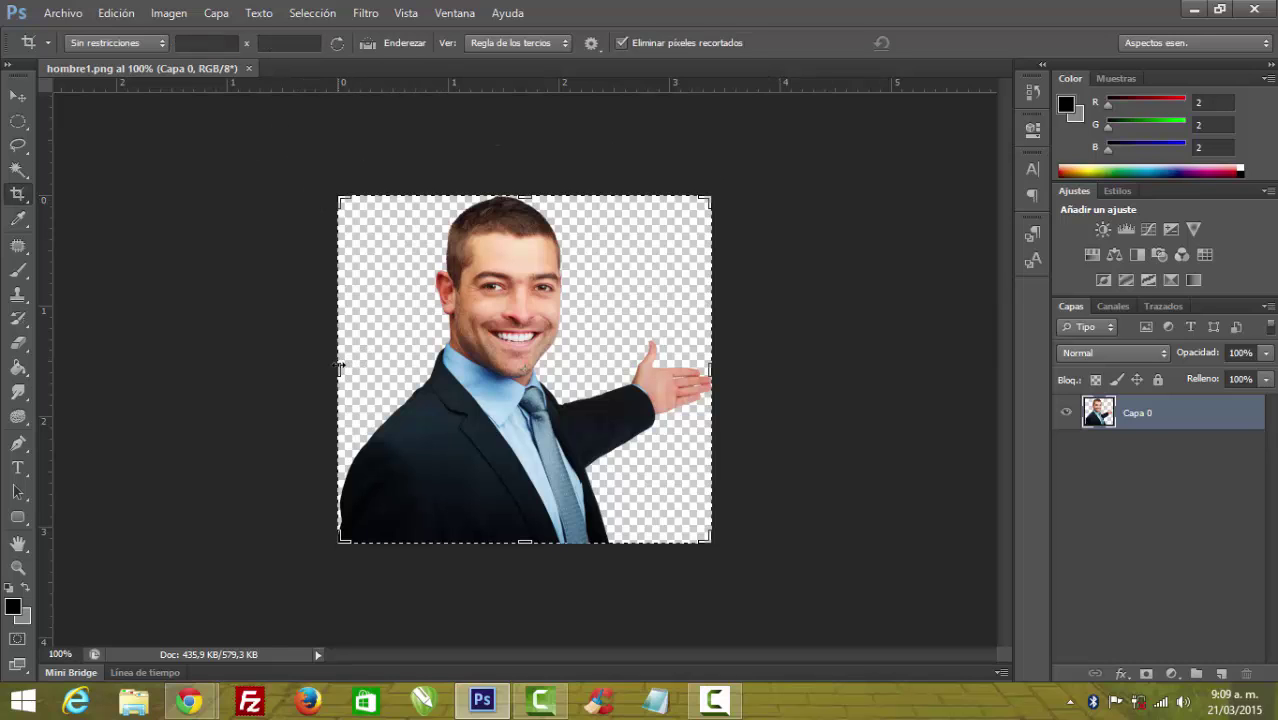
{"action": "left_click_drag", "start_coordinate": [338, 368], "coordinate": [310, 372]}
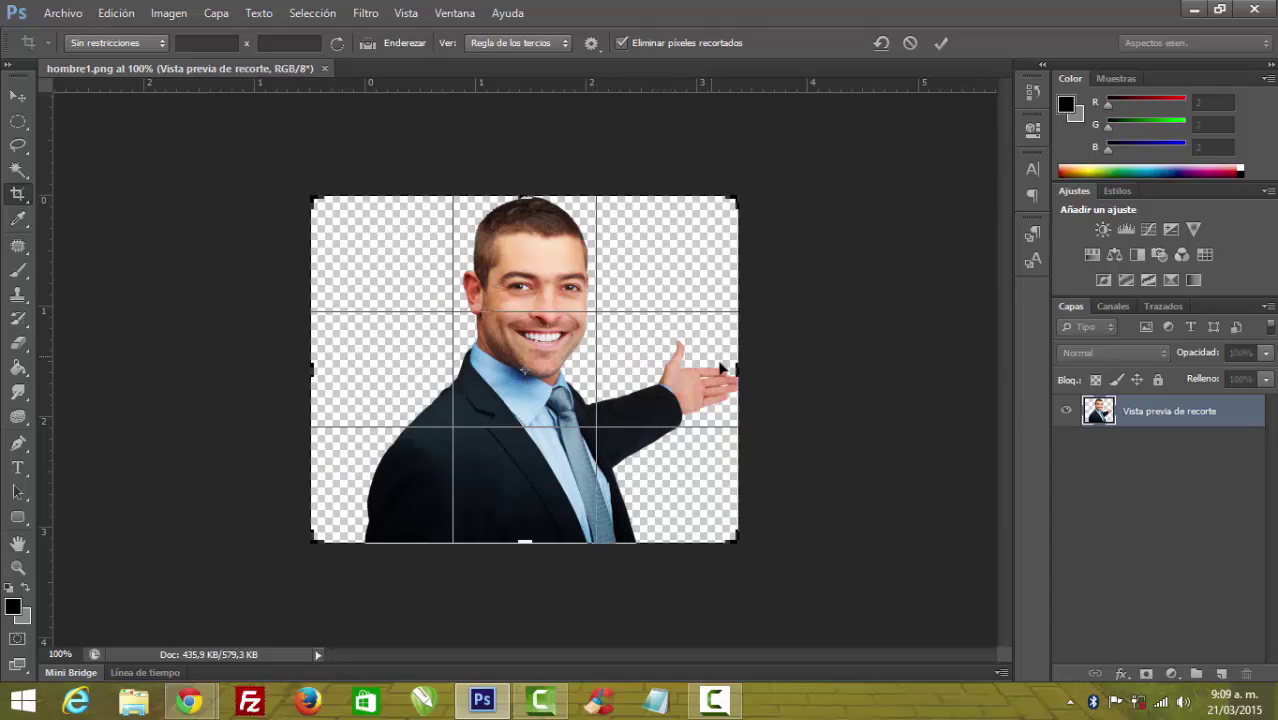
{"action": "left_click_drag", "start_coordinate": [736, 370], "coordinate": [757, 370]}
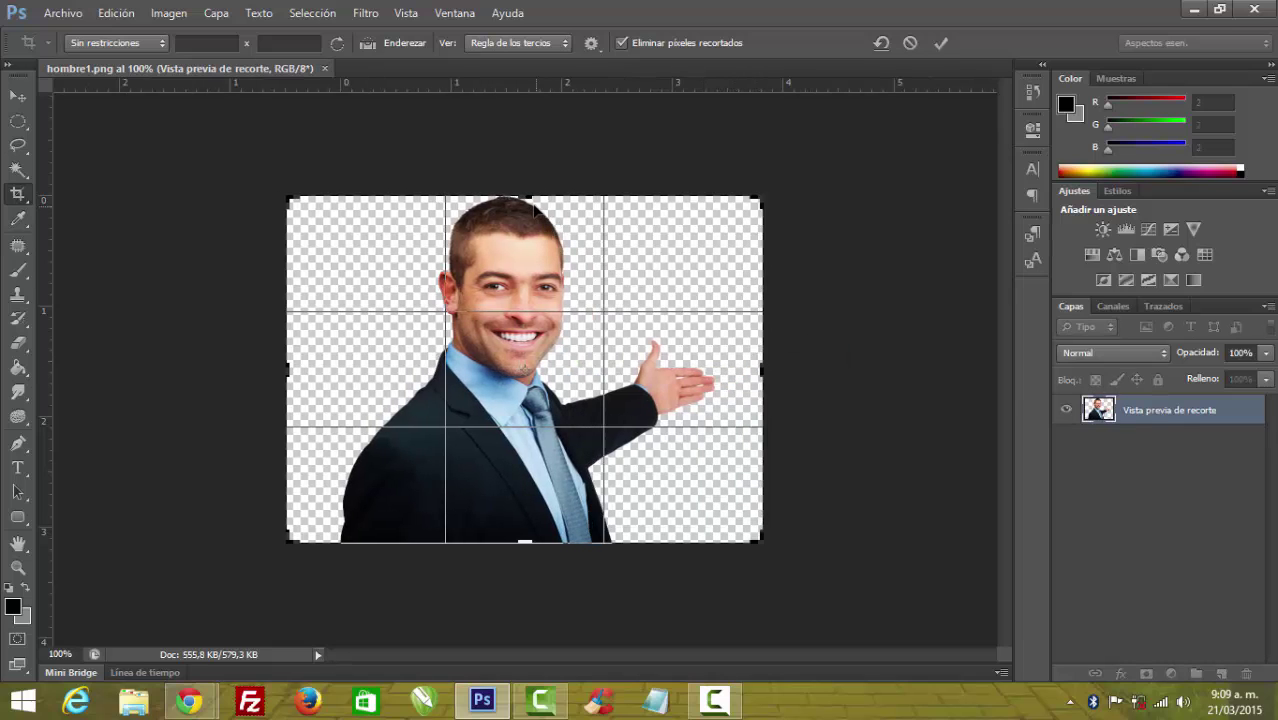
{"action": "left_click_drag", "start_coordinate": [529, 188], "coordinate": [530, 160]}
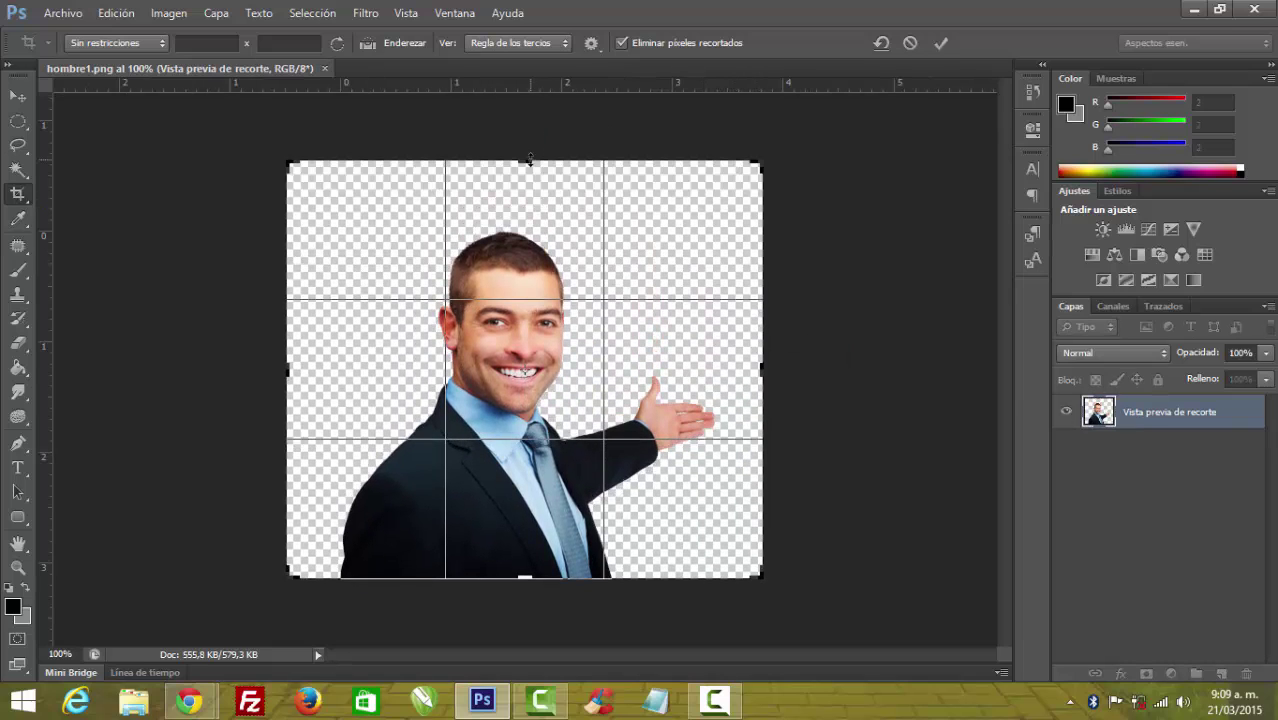
{"action": "key", "text": "Return"}
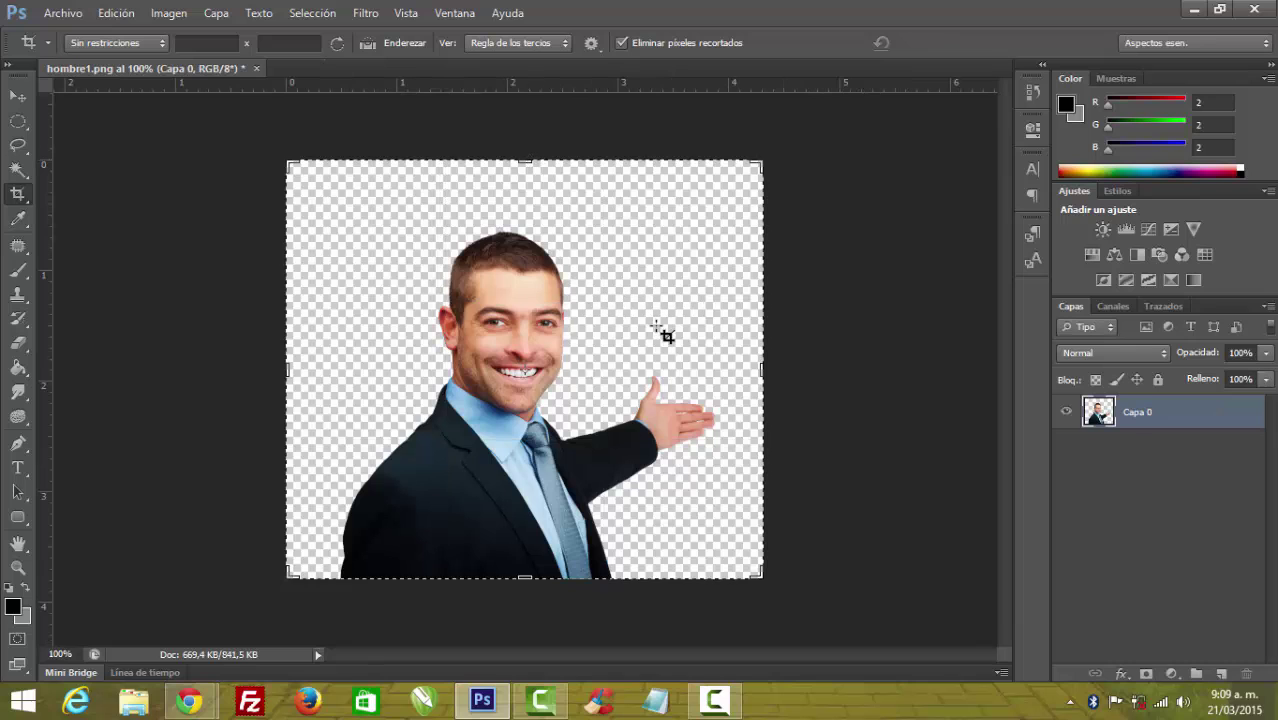
{"action": "mouse_move", "coordinate": [188, 701]}
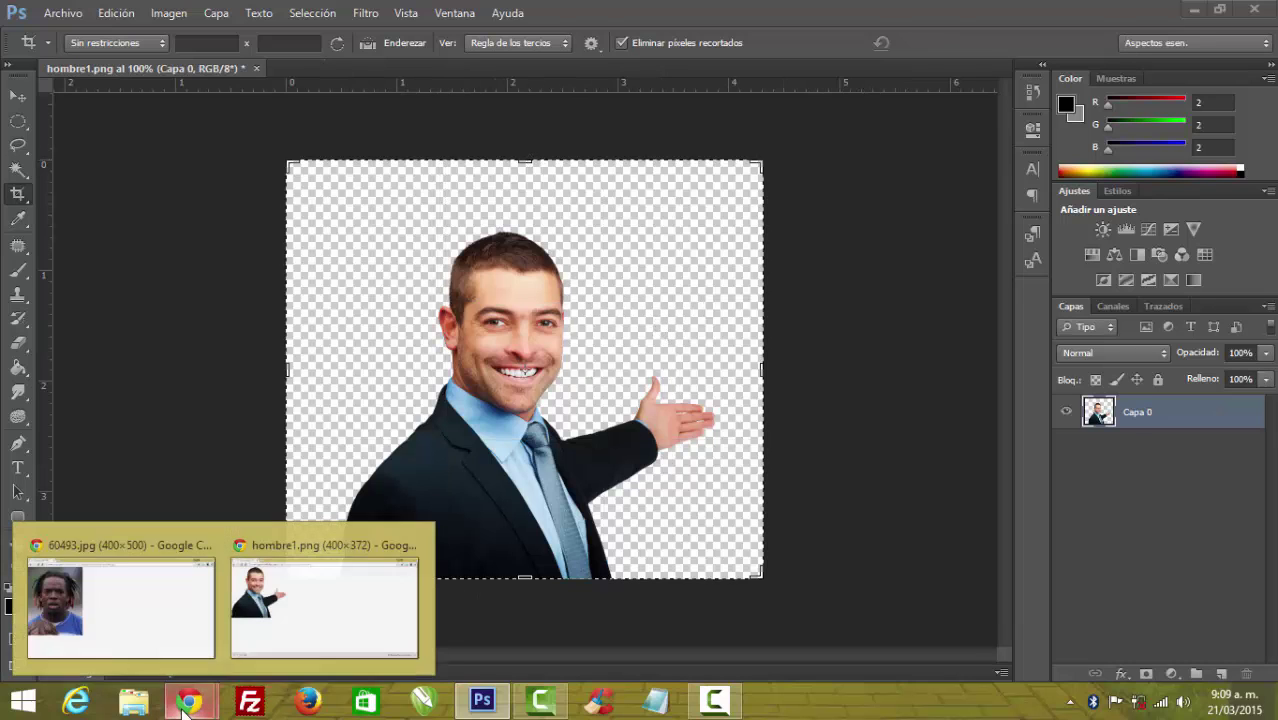
Copy the dreadlocks photo from Chrome and paste it into hombre1 as Capa 1
{"action": "left_click", "coordinate": [125, 612]}
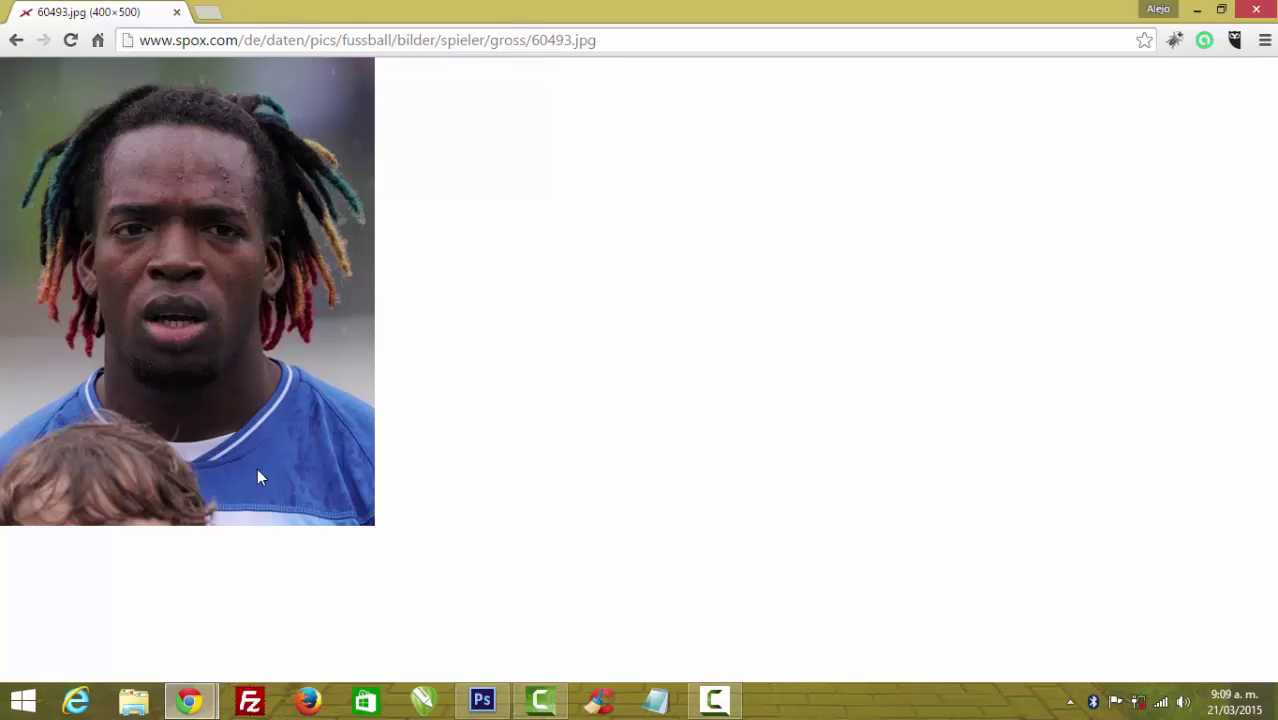
{"action": "right_click", "coordinate": [242, 266]}
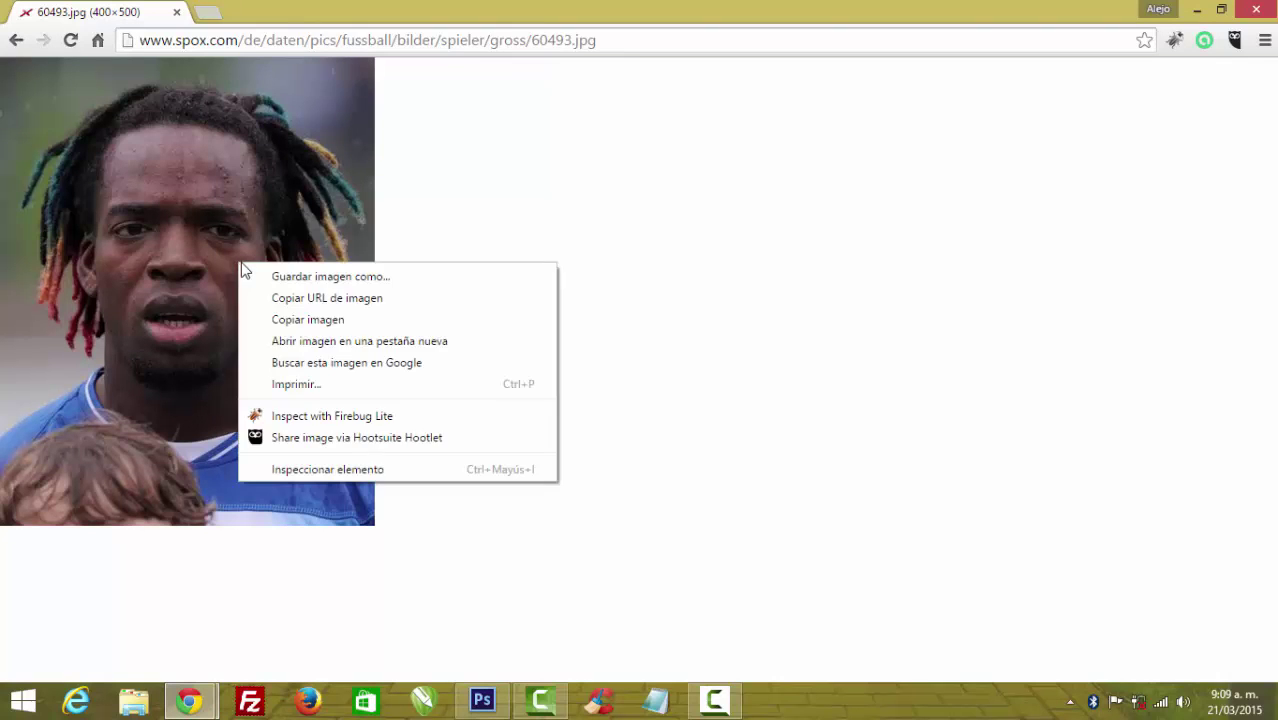
{"action": "left_click", "coordinate": [302, 320]}
{"action": "left_click", "coordinate": [482, 700]}
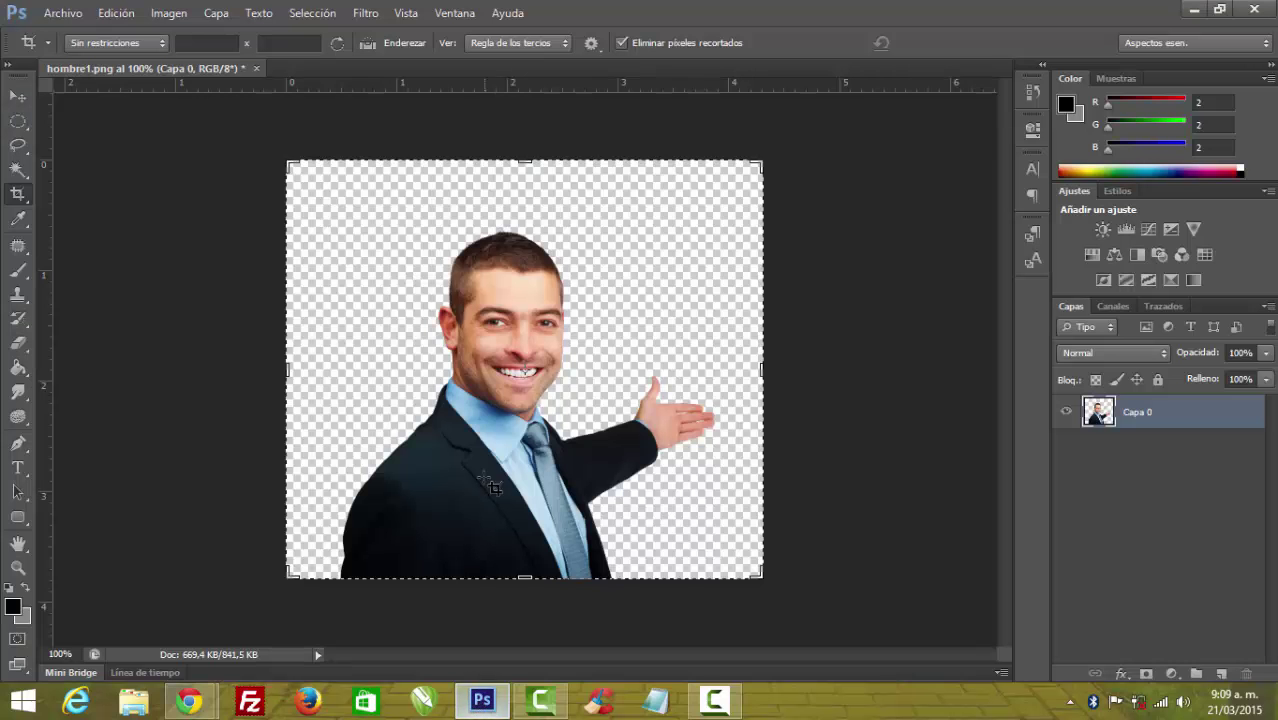
{"action": "key", "text": "ctrl+v"}
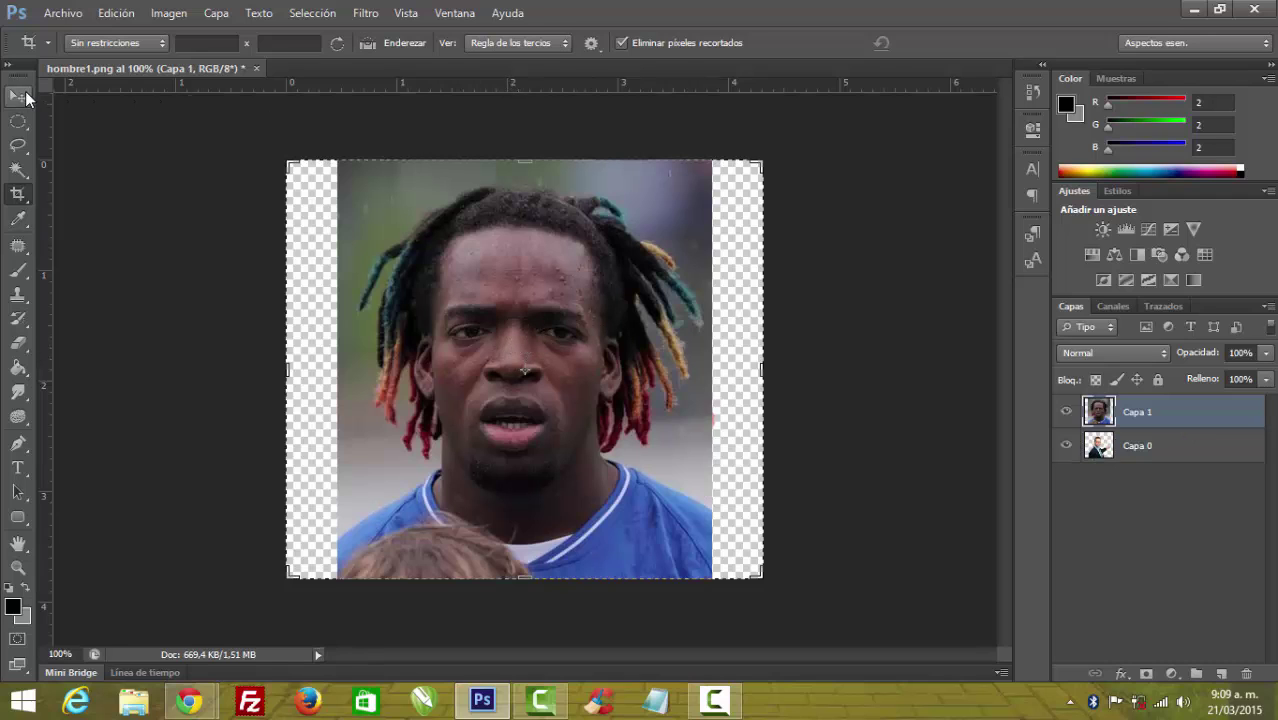
Nudge Capa 1 slightly right and down, zoom in, and switch to the Pen tool
{"action": "left_click", "coordinate": [18, 96]}
{"action": "left_click_drag", "start_coordinate": [495, 354], "coordinate": [507, 378]}
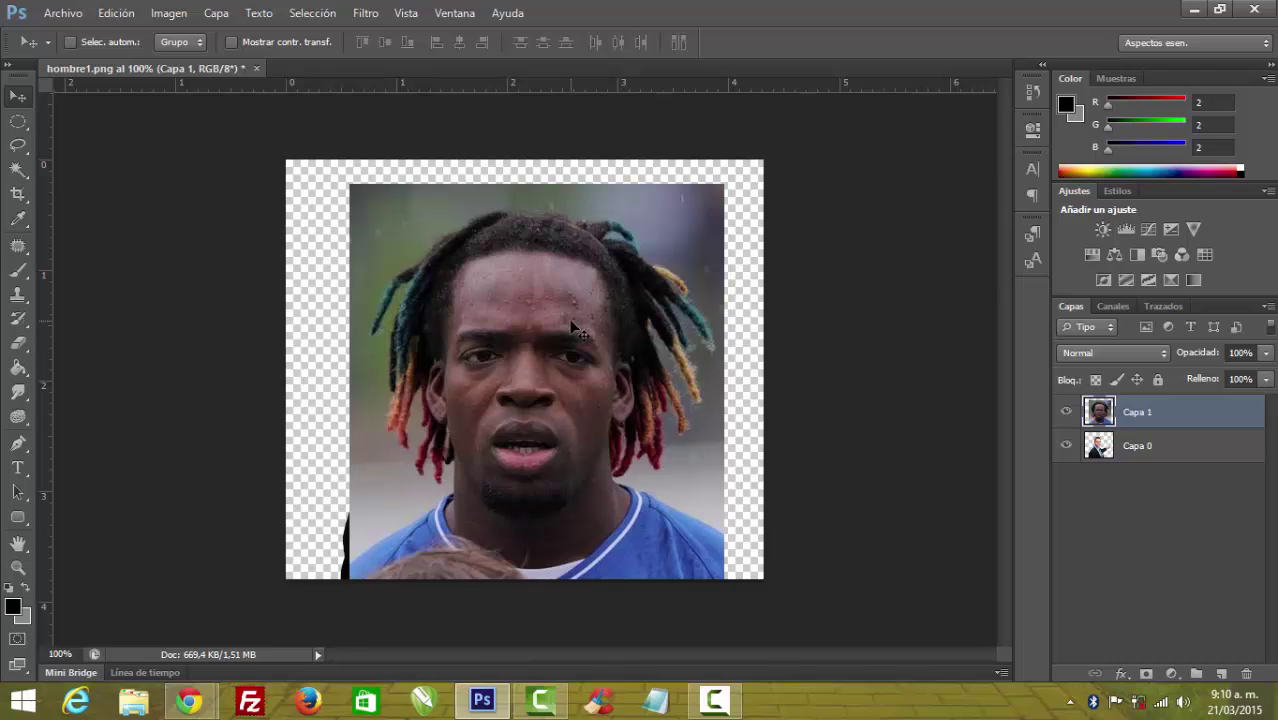
{"action": "scroll", "coordinate": [440, 352], "scroll_direction": "up", "scroll_amount": 5}
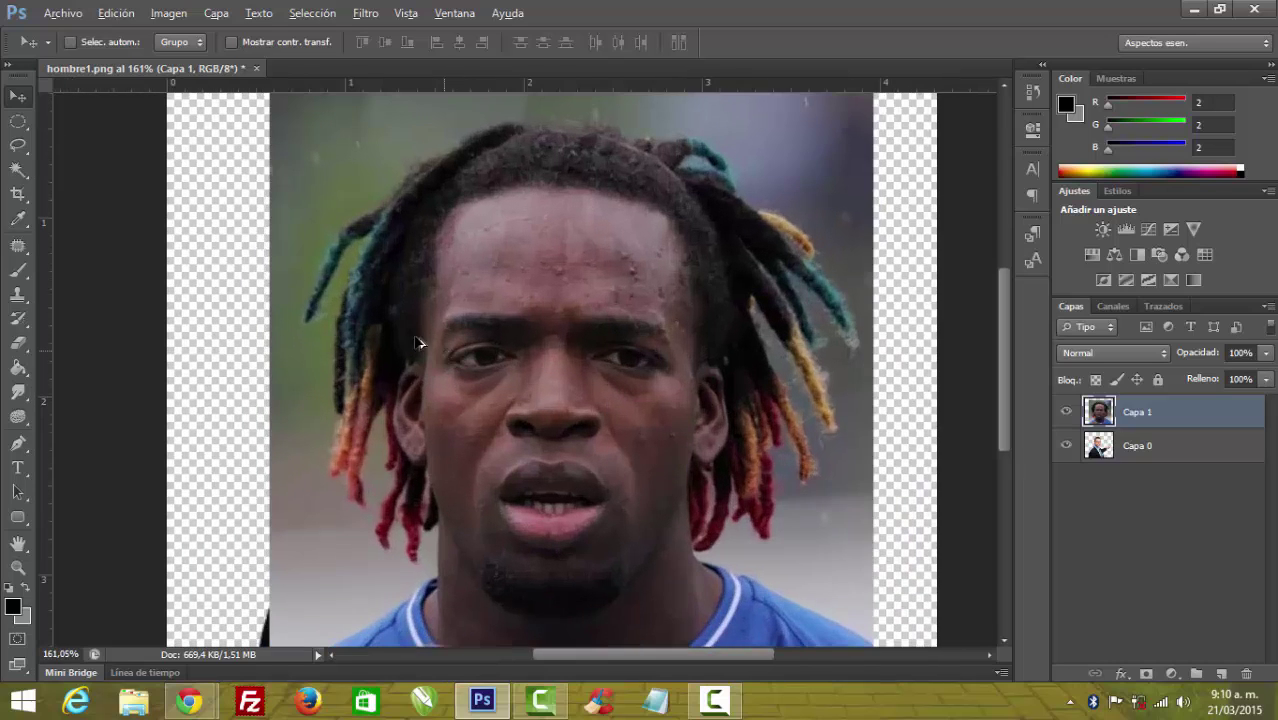
{"action": "scroll", "coordinate": [400, 320], "scroll_direction": "up", "scroll_amount": 2}
{"action": "scroll", "coordinate": [395, 317], "scroll_direction": "up", "scroll_amount": 1}
{"action": "scroll", "coordinate": [400, 318], "scroll_direction": "up", "scroll_amount": 2}
{"action": "key", "text": "alt"}
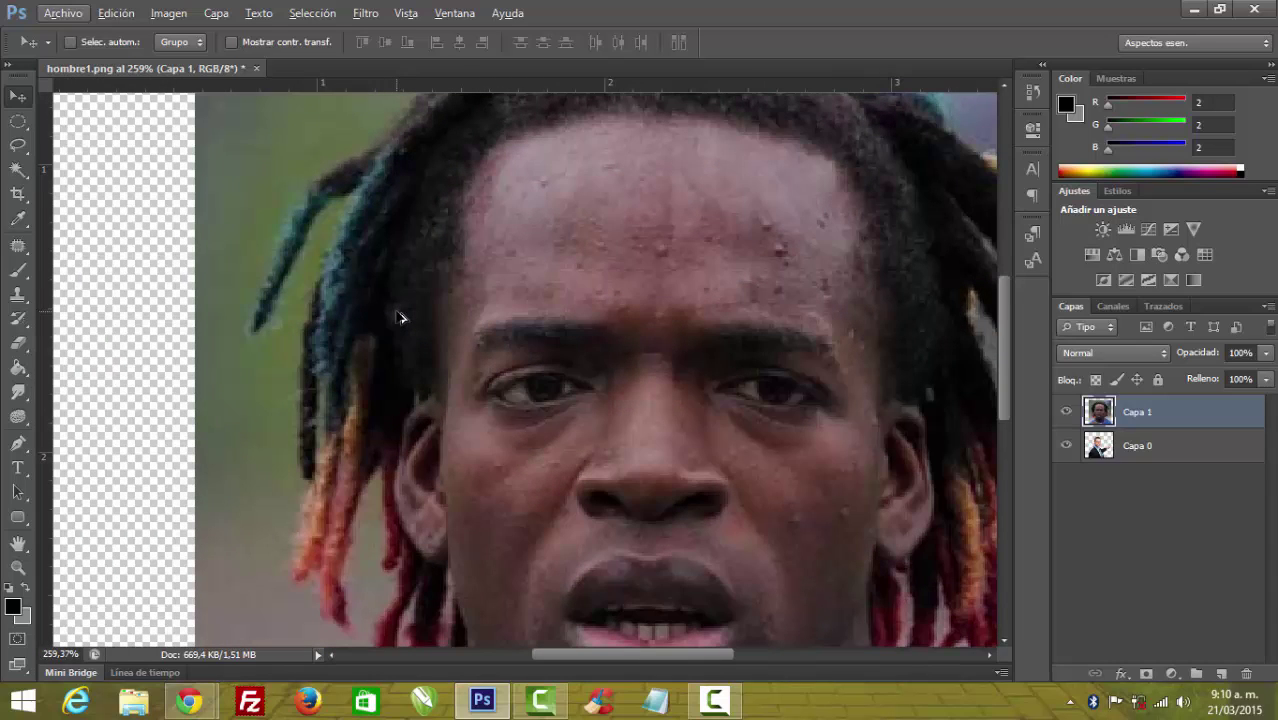
{"action": "key", "text": "p"}
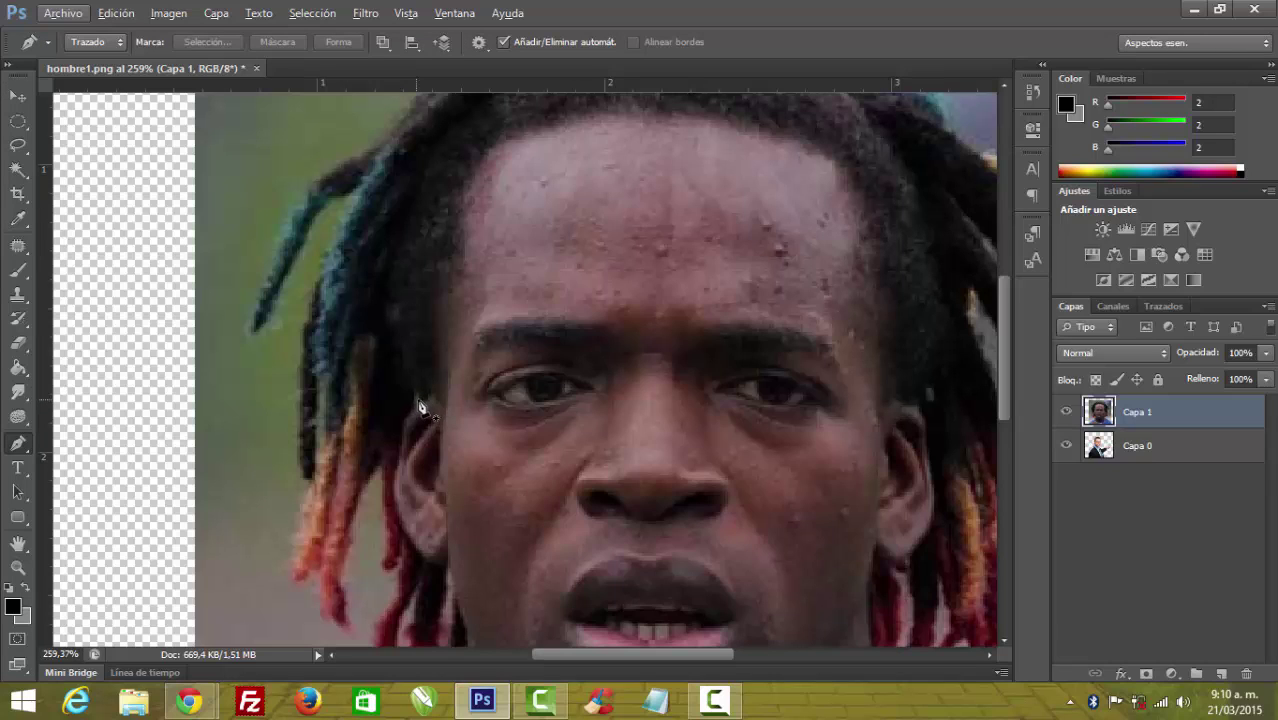
Trace pen points up the left hairline from the ear to the forehead's upper corner
{"action": "left_click", "coordinate": [421, 397]}
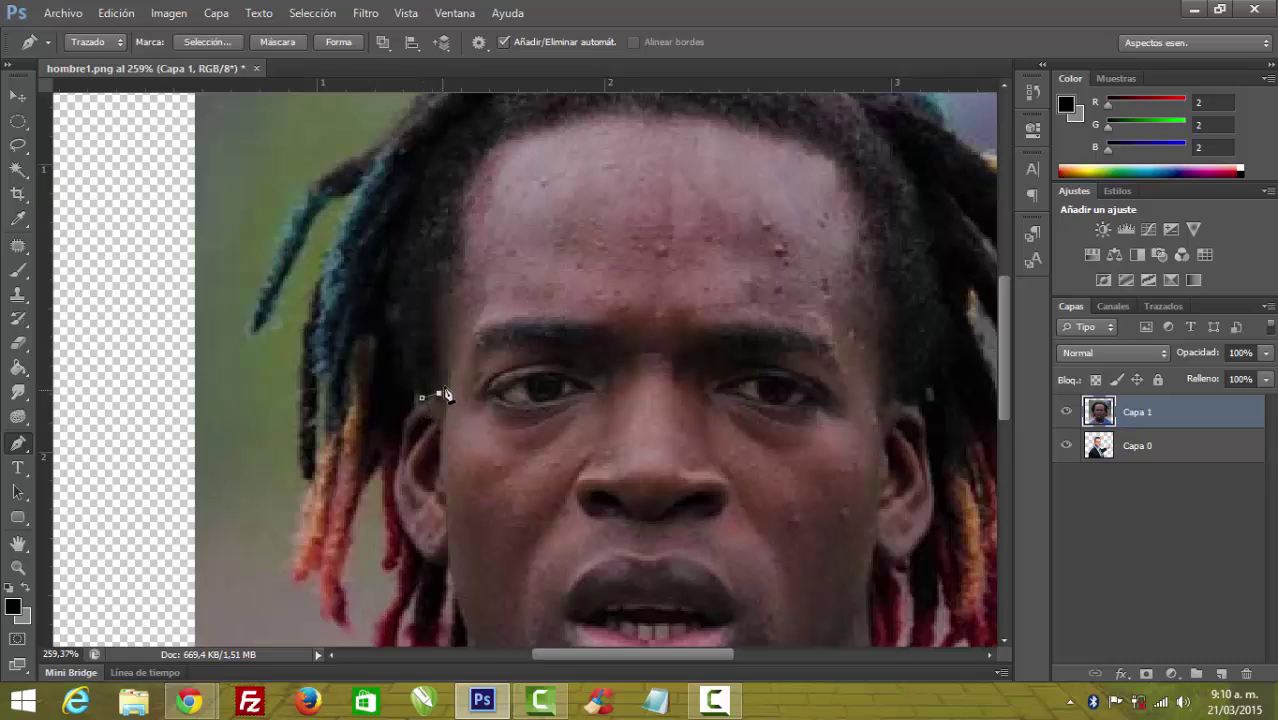
{"action": "left_click", "coordinate": [443, 376]}
{"action": "left_click", "coordinate": [439, 353]}
{"action": "left_click", "coordinate": [436, 322]}
{"action": "left_click", "coordinate": [439, 283]}
{"action": "left_click", "coordinate": [455, 262]}
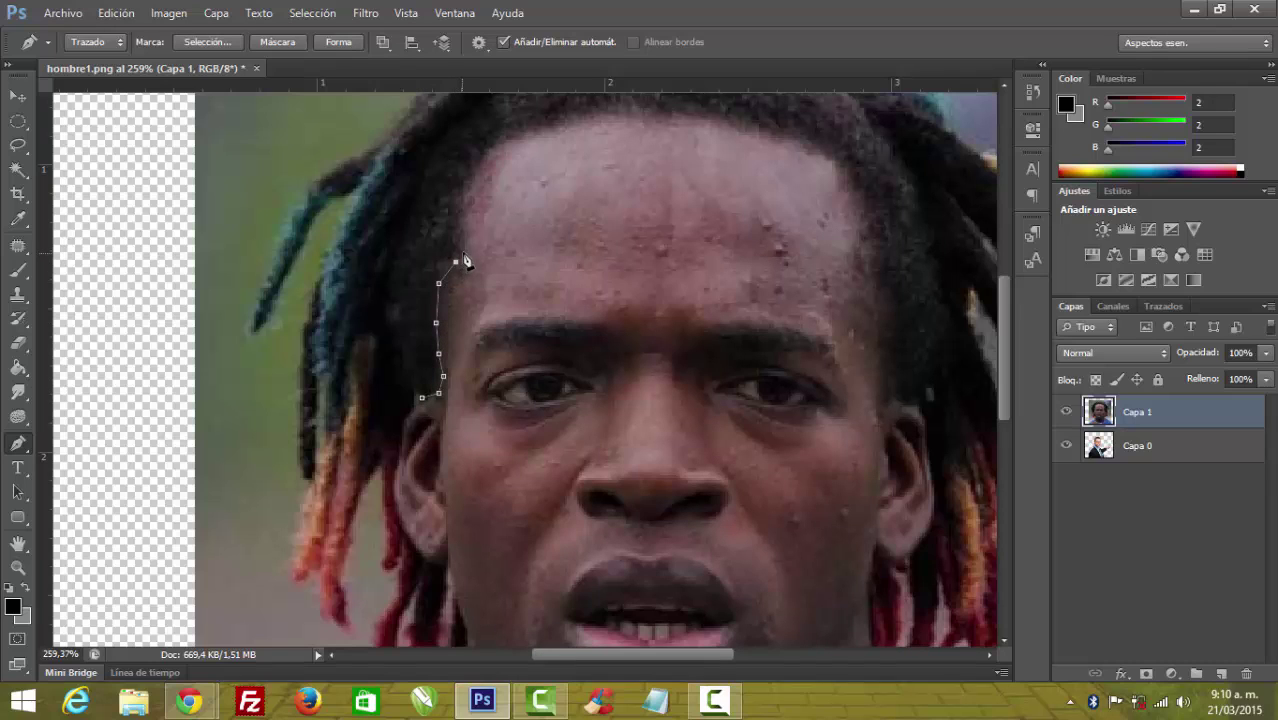
{"action": "left_click", "coordinate": [470, 177]}
{"action": "left_click", "coordinate": [492, 145]}
{"action": "left_click", "coordinate": [528, 130]}
Continue the path across the top hairline and down the right side, then close it around the face
{"action": "left_click", "coordinate": [582, 116]}
{"action": "left_click", "coordinate": [652, 115]}
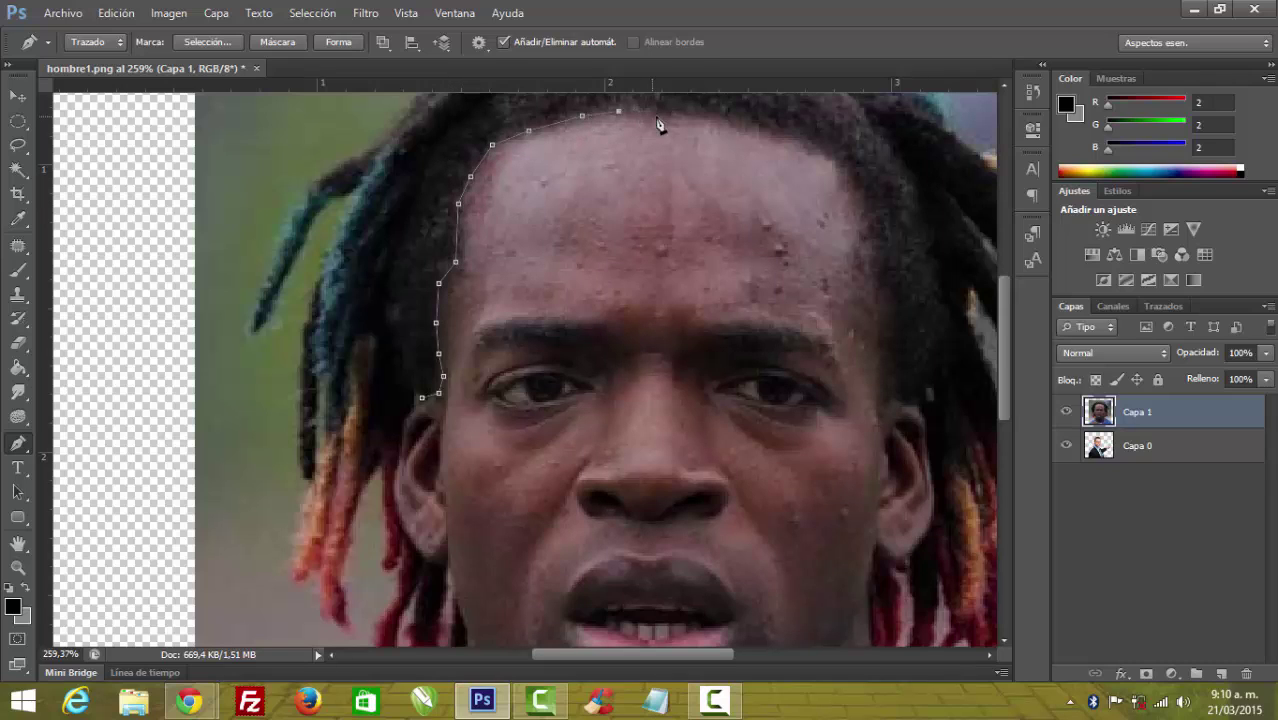
{"action": "left_click", "coordinate": [720, 118]}
{"action": "left_click", "coordinate": [781, 135]}
{"action": "left_click", "coordinate": [827, 155]}
{"action": "left_click", "coordinate": [861, 206]}
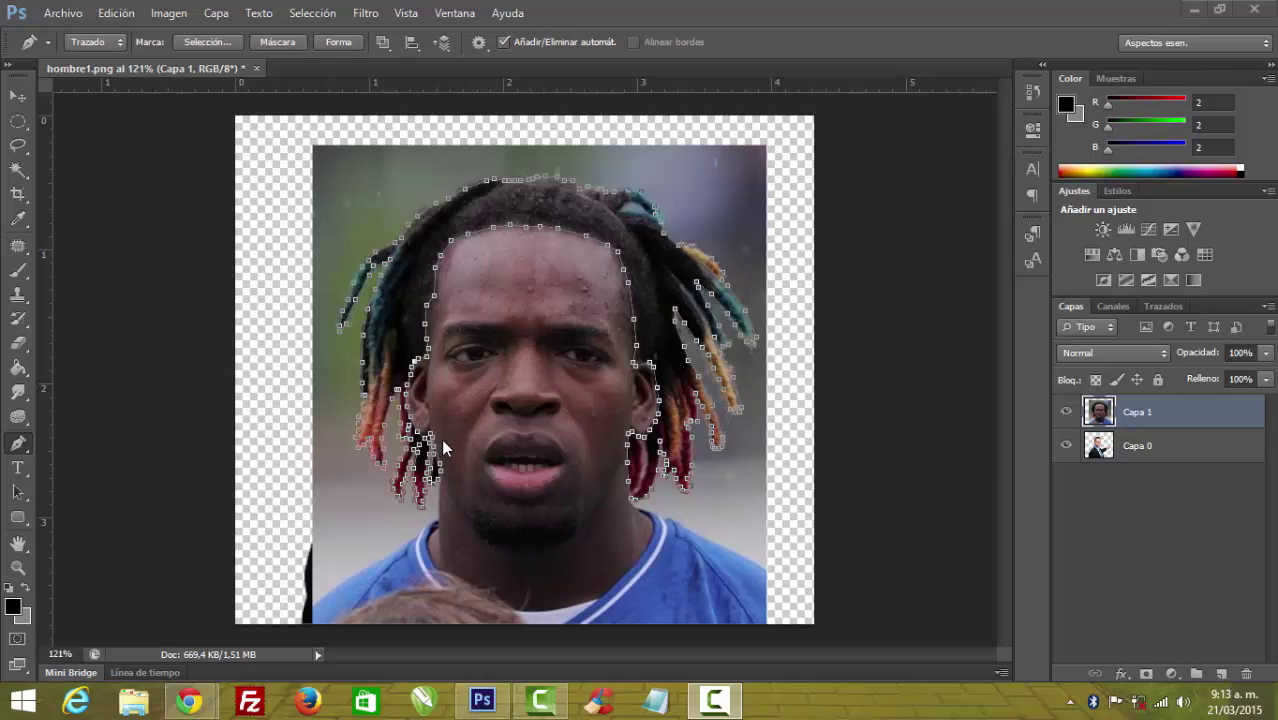
{"action": "scroll", "coordinate": [441, 438], "scroll_direction": "up", "scroll_amount": 2}
{"action": "scroll", "coordinate": [437, 452], "scroll_direction": "up", "scroll_amount": 2}
{"action": "scroll", "coordinate": [437, 452], "scroll_direction": "up", "scroll_amount": 1}
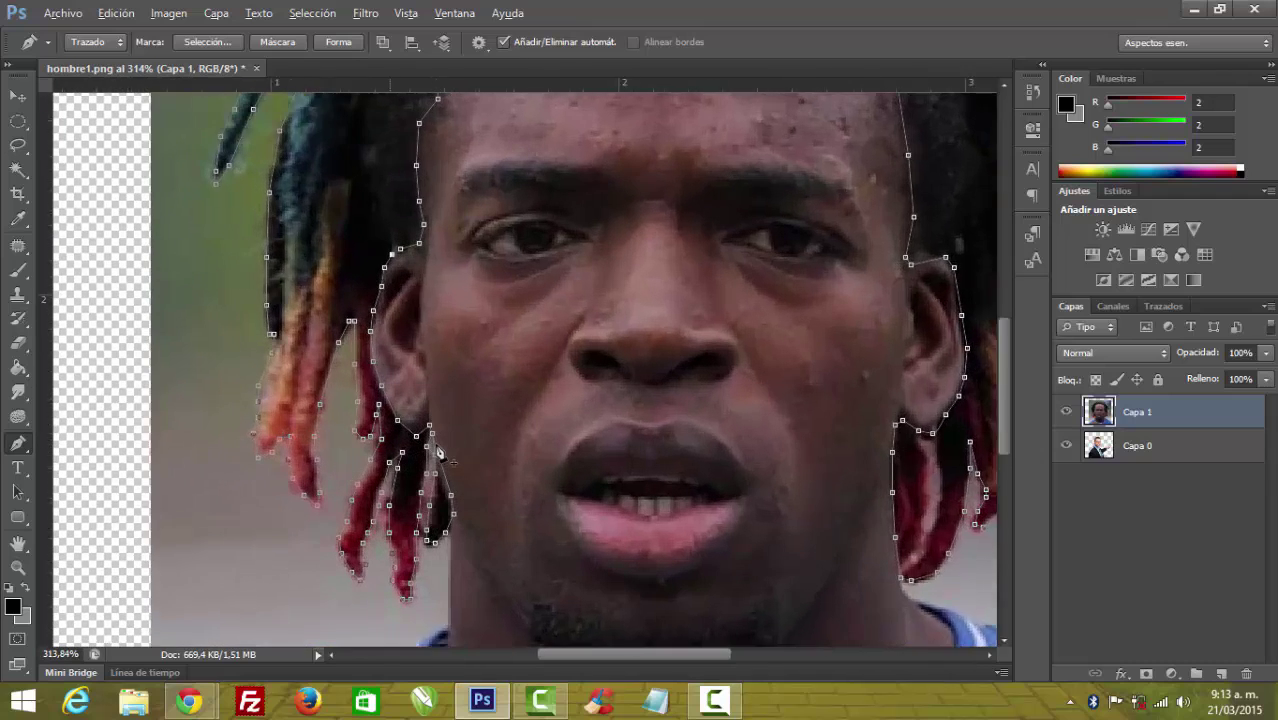
{"action": "scroll", "coordinate": [440, 455], "scroll_direction": "up", "scroll_amount": 1}
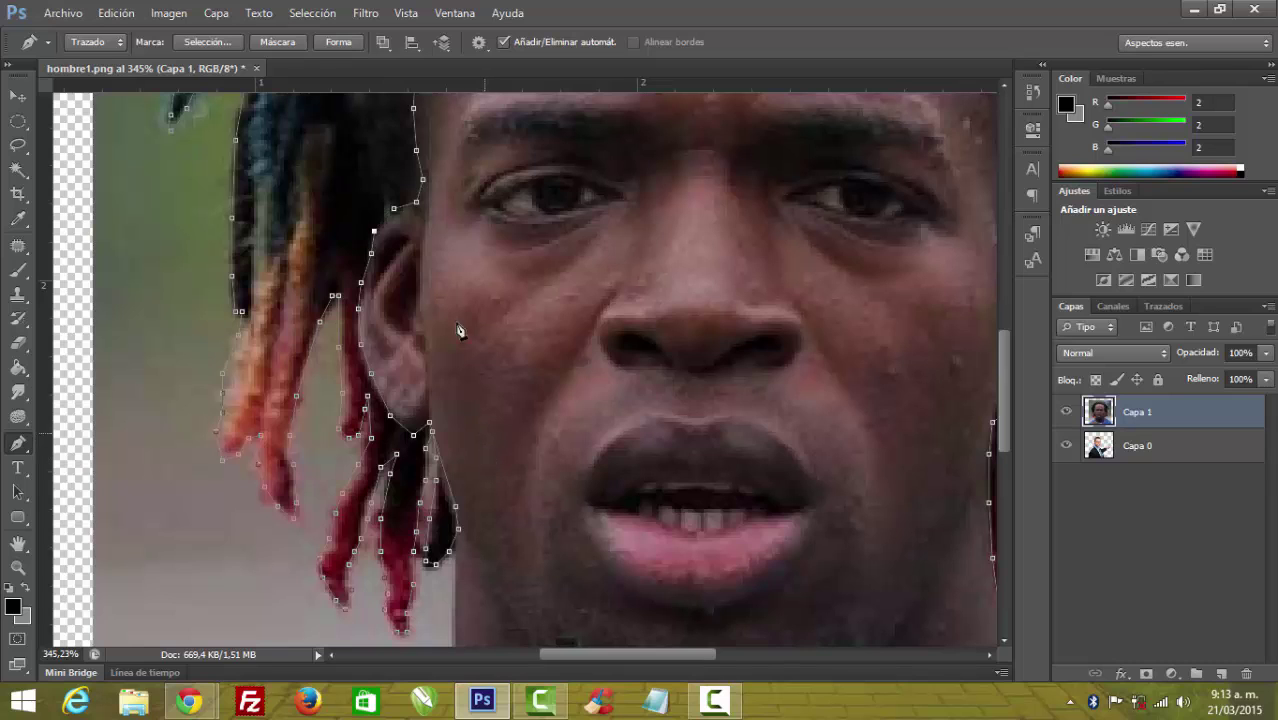
{"action": "left_click", "coordinate": [395, 212]}
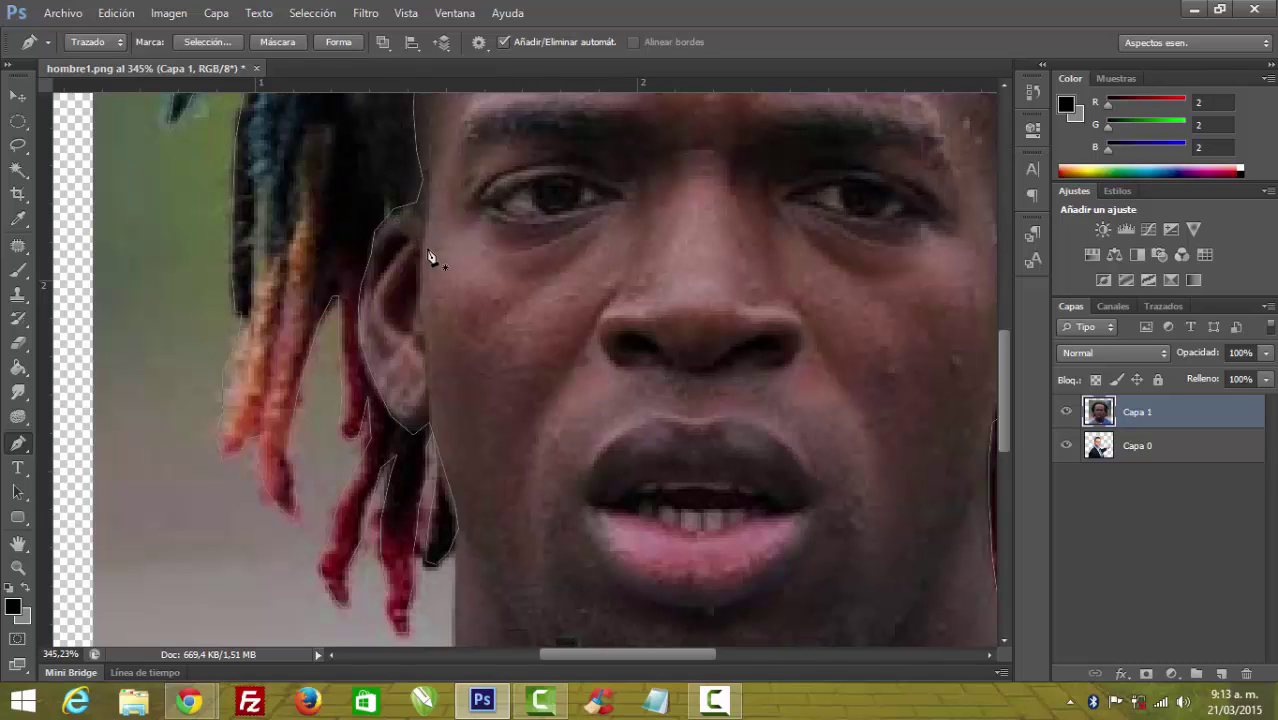
{"action": "scroll", "coordinate": [474, 305], "scroll_direction": "down", "scroll_amount": 3}
{"action": "scroll", "coordinate": [474, 305], "scroll_direction": "down", "scroll_amount": 3}
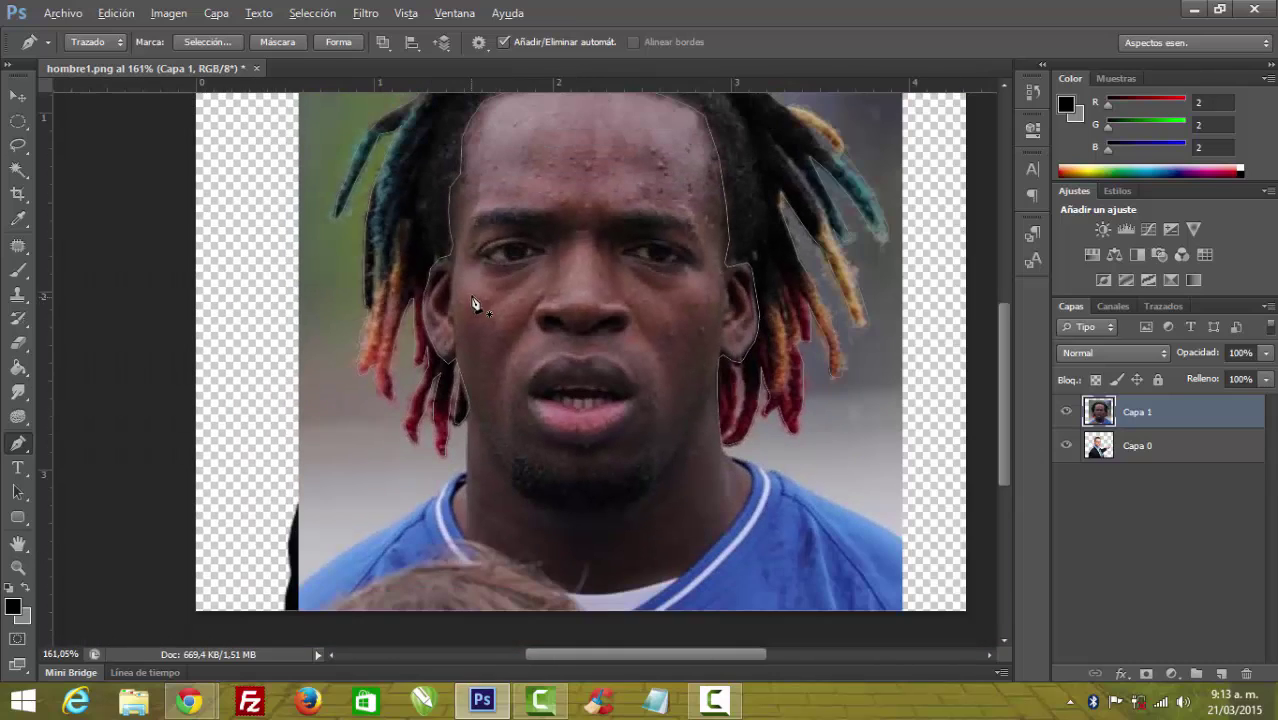
{"action": "scroll", "coordinate": [570, 175], "scroll_direction": "up", "scroll_amount": 2}
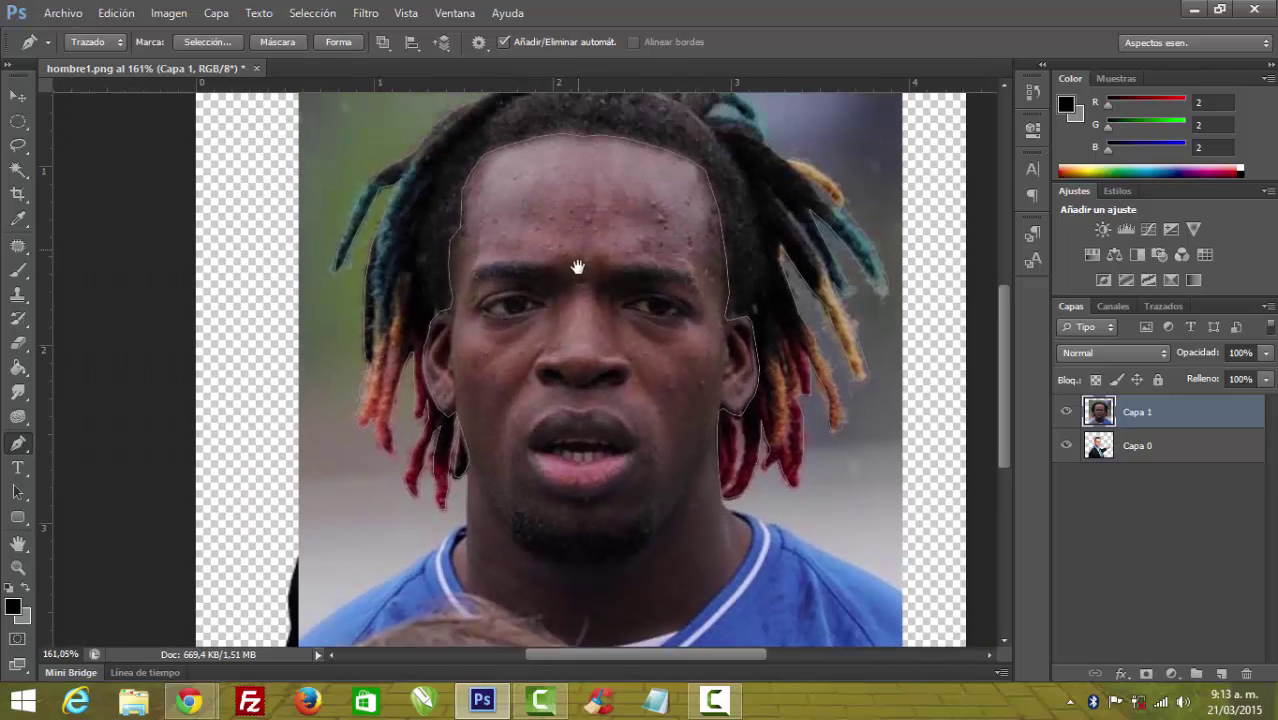
{"action": "scroll", "coordinate": [570, 175], "scroll_direction": "up", "scroll_amount": 1}
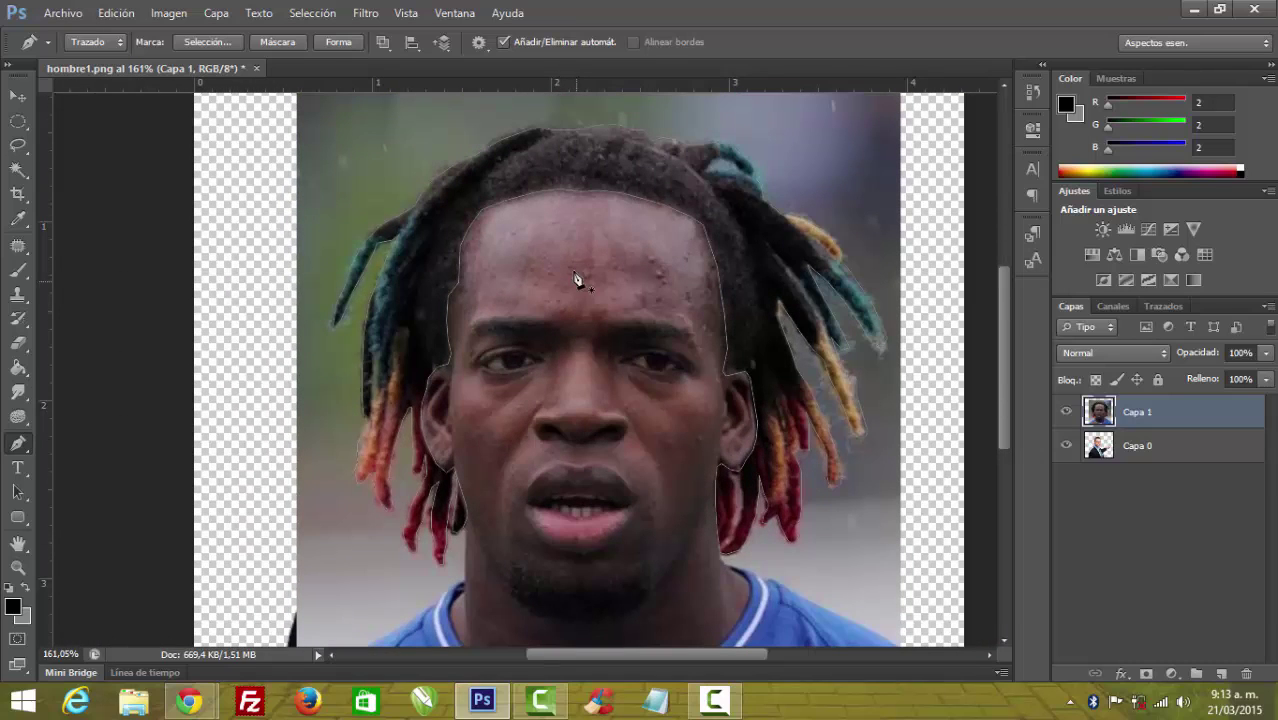
Convert the hair outline path into a selection with Hacer selección
{"action": "right_click", "coordinate": [565, 170]}
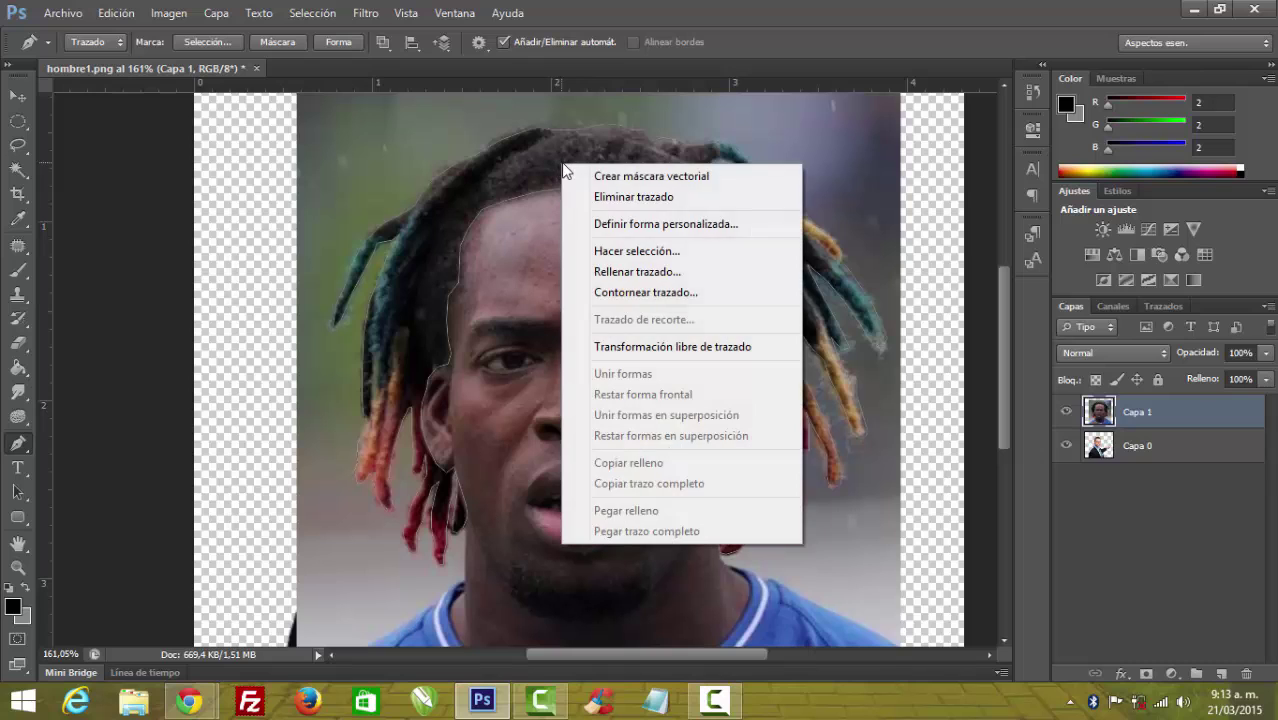
{"action": "left_click", "coordinate": [620, 250]}
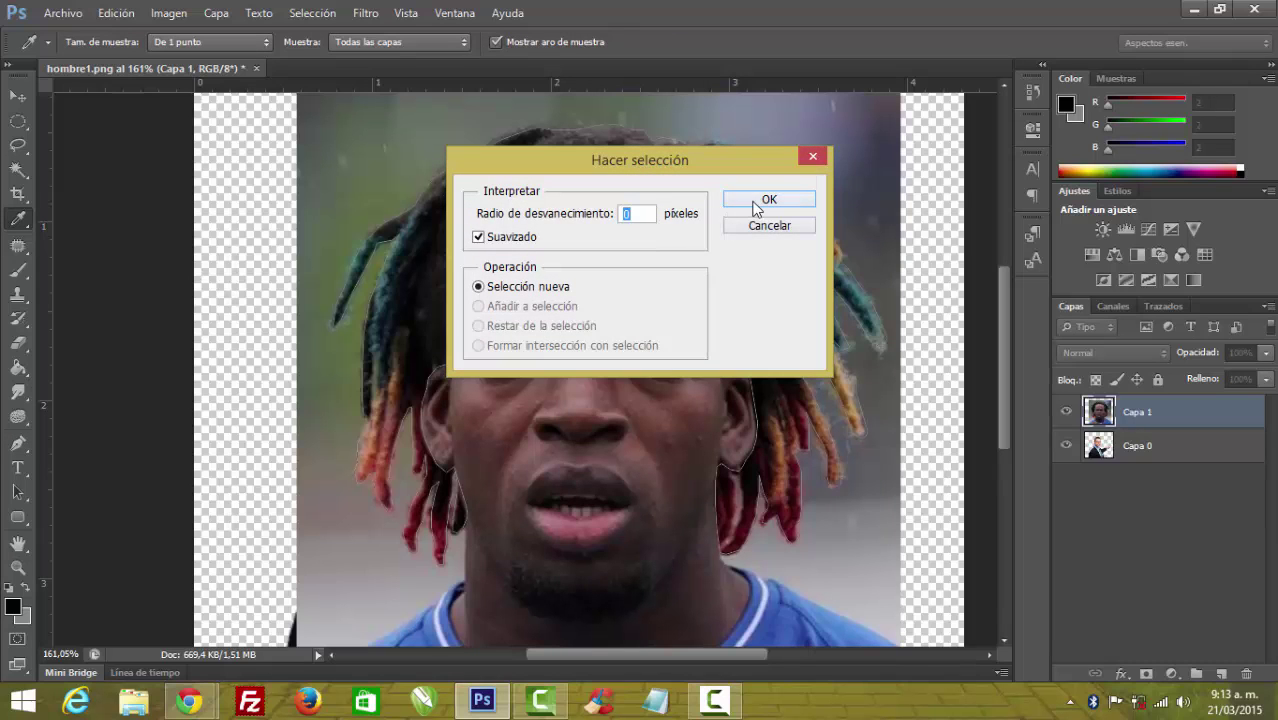
{"action": "left_click", "coordinate": [768, 199]}
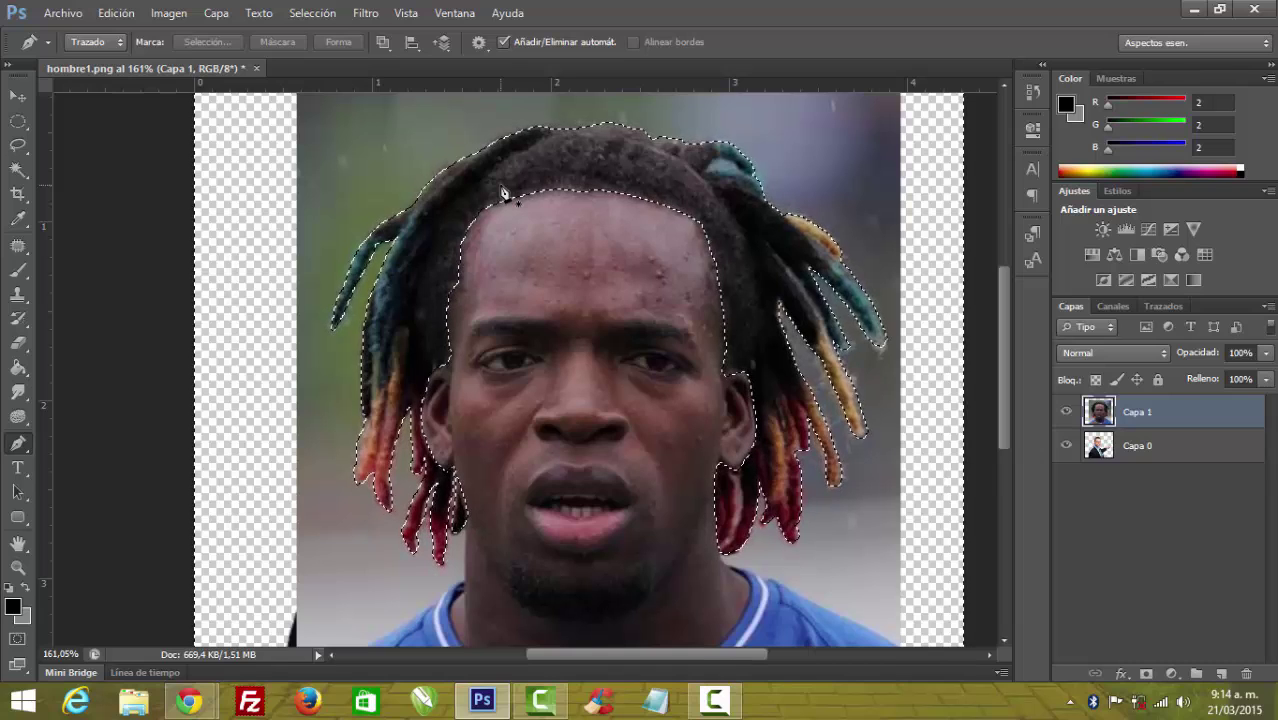
Trial-cut the hair by inverting the selection, deleting the surroundings and moving the result
{"action": "key", "text": "ctrl+shift+i"}
{"action": "key", "text": "Delete"}
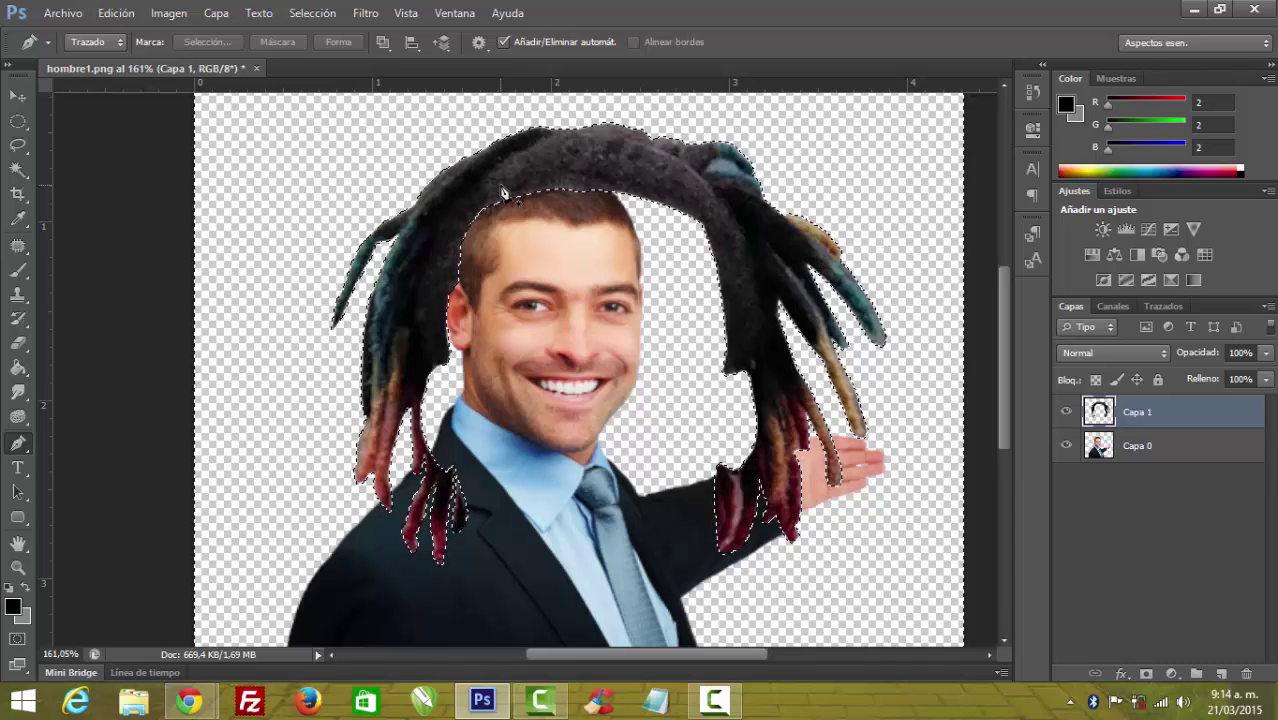
{"action": "key", "text": "ctrl+d"}
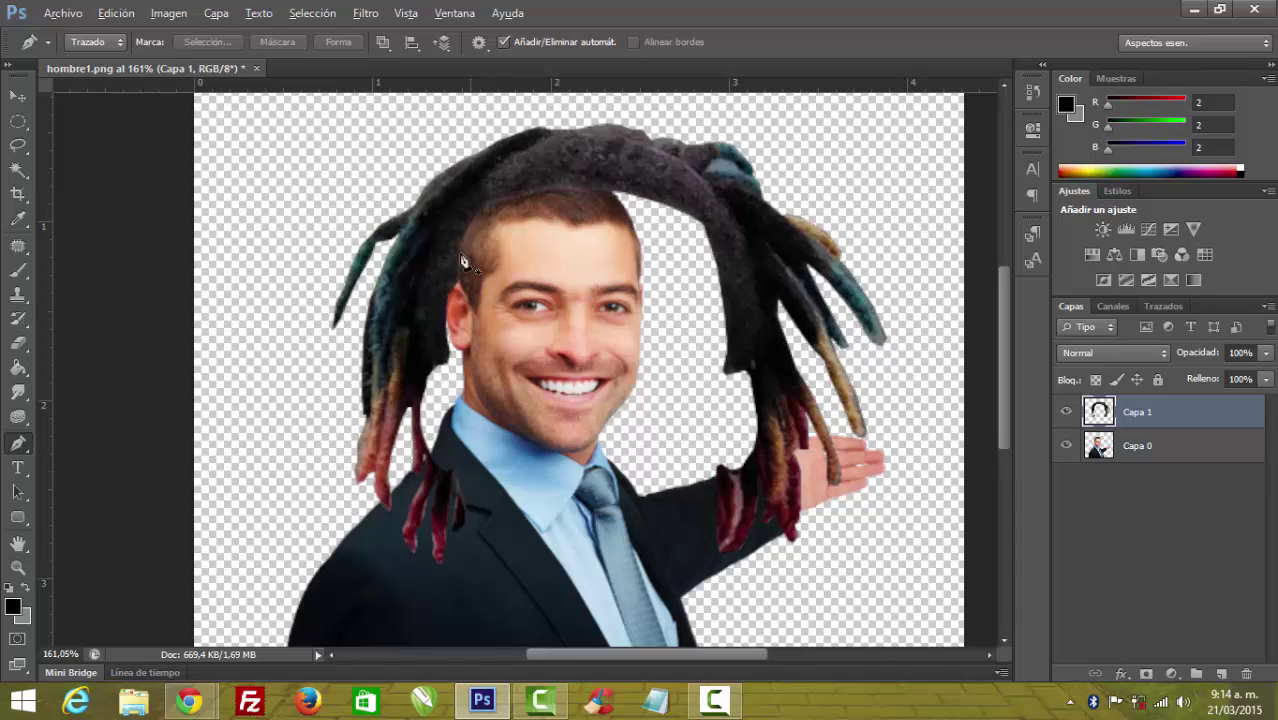
{"action": "scroll", "coordinate": [463, 262], "scroll_direction": "down", "scroll_amount": 2}
{"action": "key", "text": "alt"}
{"action": "key", "text": "v"}
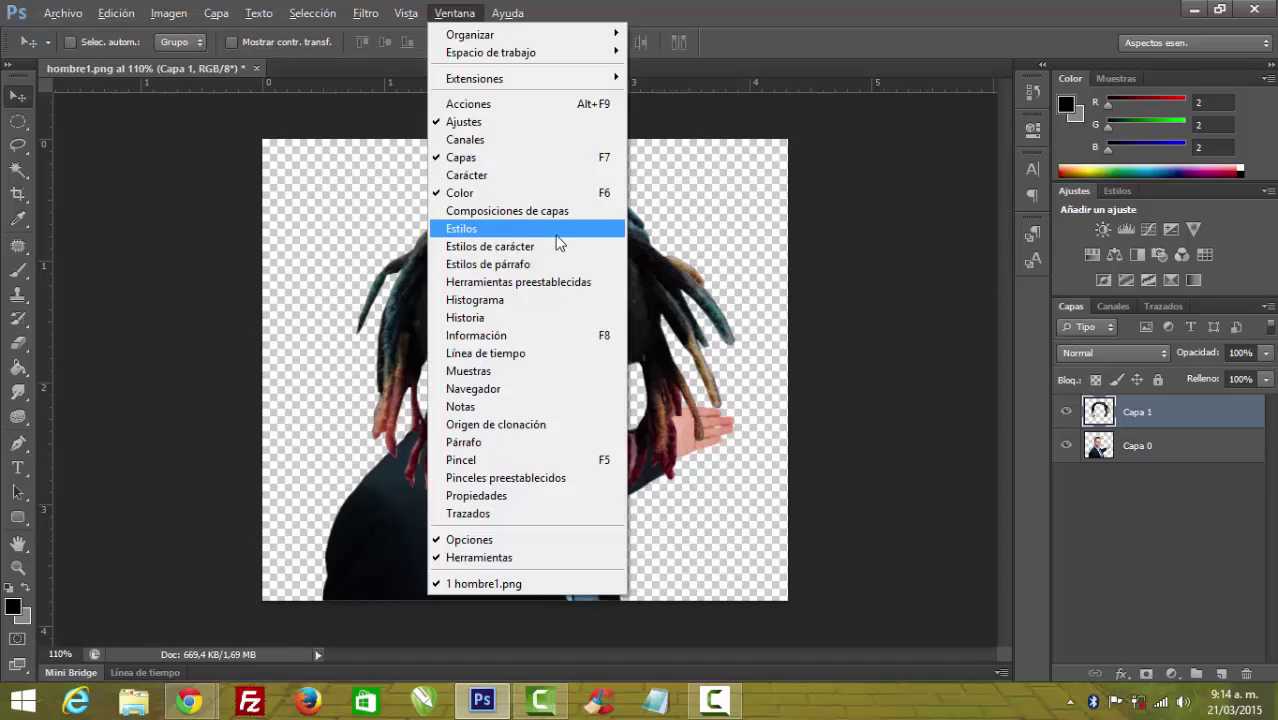
{"action": "left_click", "coordinate": [558, 232]}
{"action": "mouse_move", "coordinate": [645, 275]}
{"action": "left_mouse_down"}
{"action": "mouse_move", "coordinate": [607, 202]}
{"action": "mouse_move", "coordinate": [627, 254]}
{"action": "left_mouse_up"}
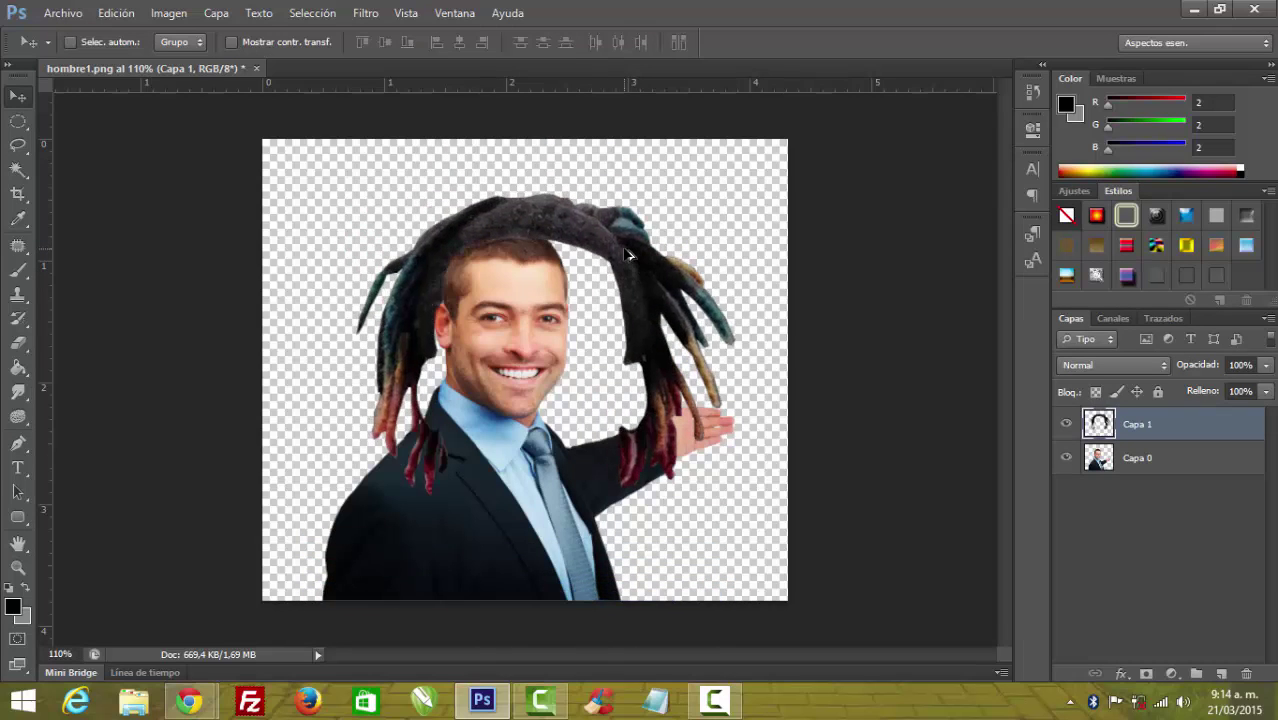
Undo the trial cut and copy the hair selection onto new layer Capa 2
{"action": "key", "text": "ctrl+alt+z"}
{"action": "key", "text": "ctrl+alt+z"}
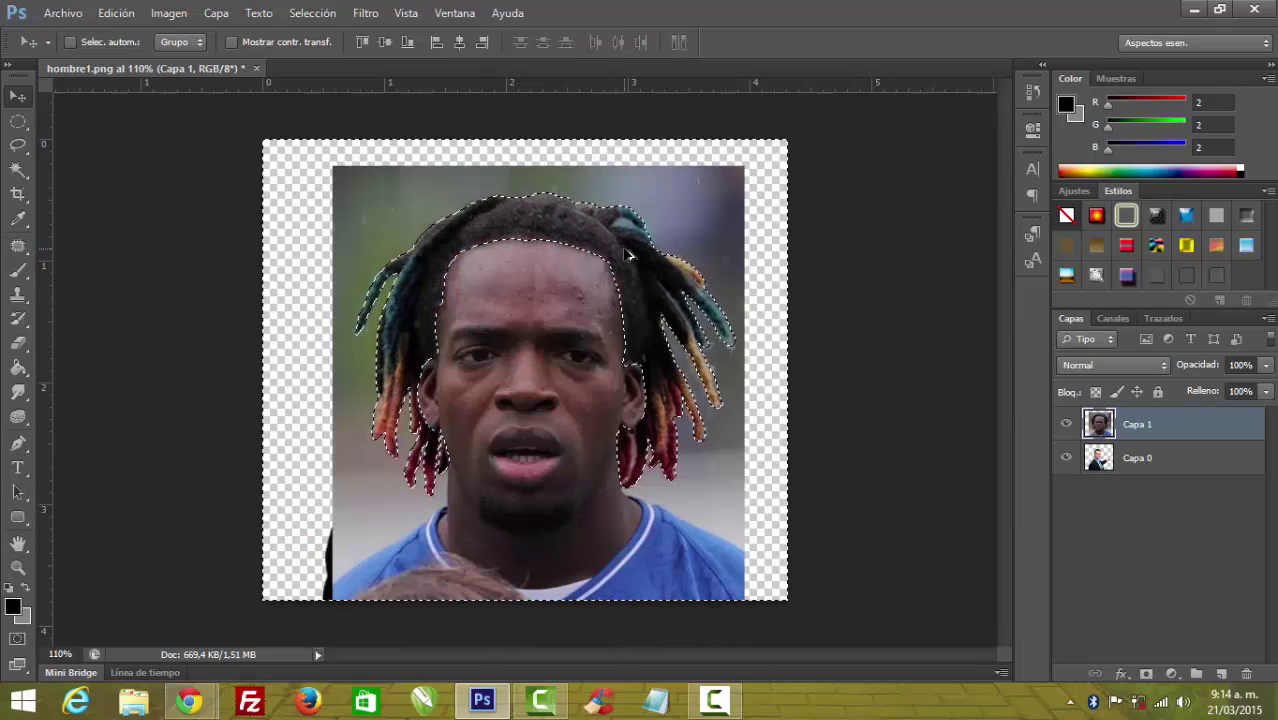
{"action": "key", "text": "ctrl+v"}
{"action": "key", "text": "ctrl+alt+z"}
{"action": "key", "text": "ctrl+alt+z"}
{"action": "key", "text": "p"}
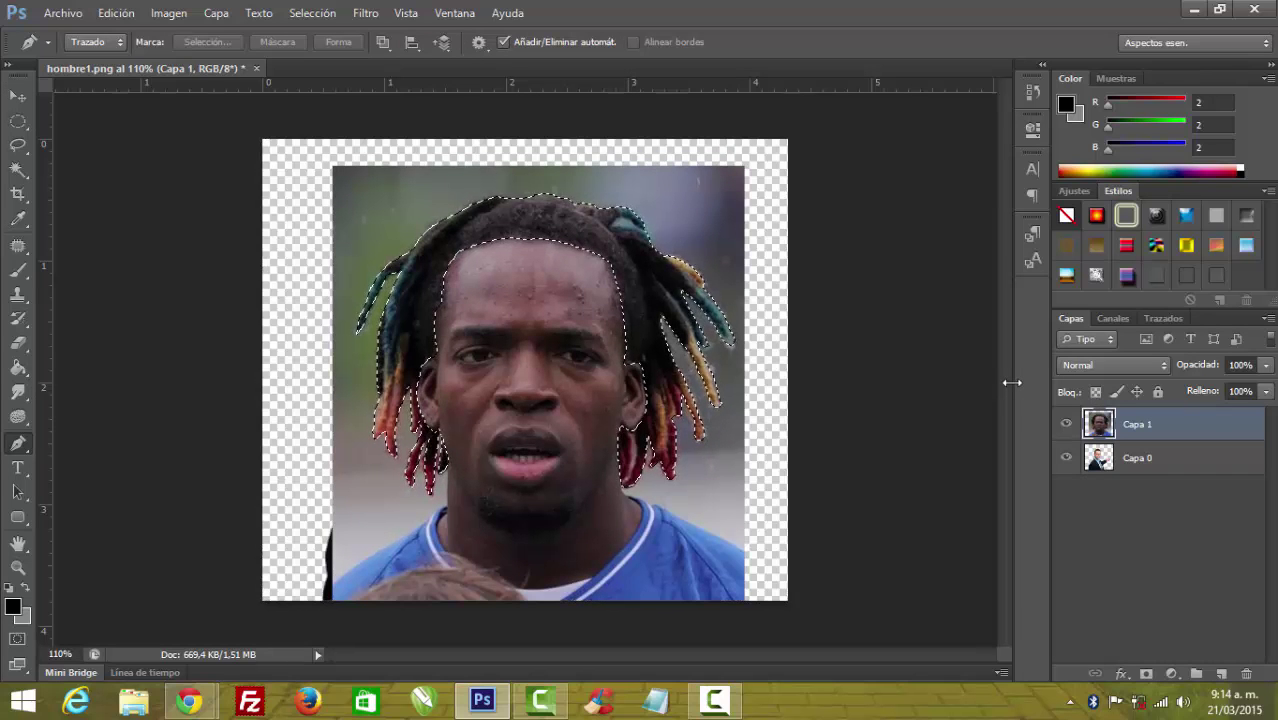
{"action": "key", "text": "ctrl+j"}
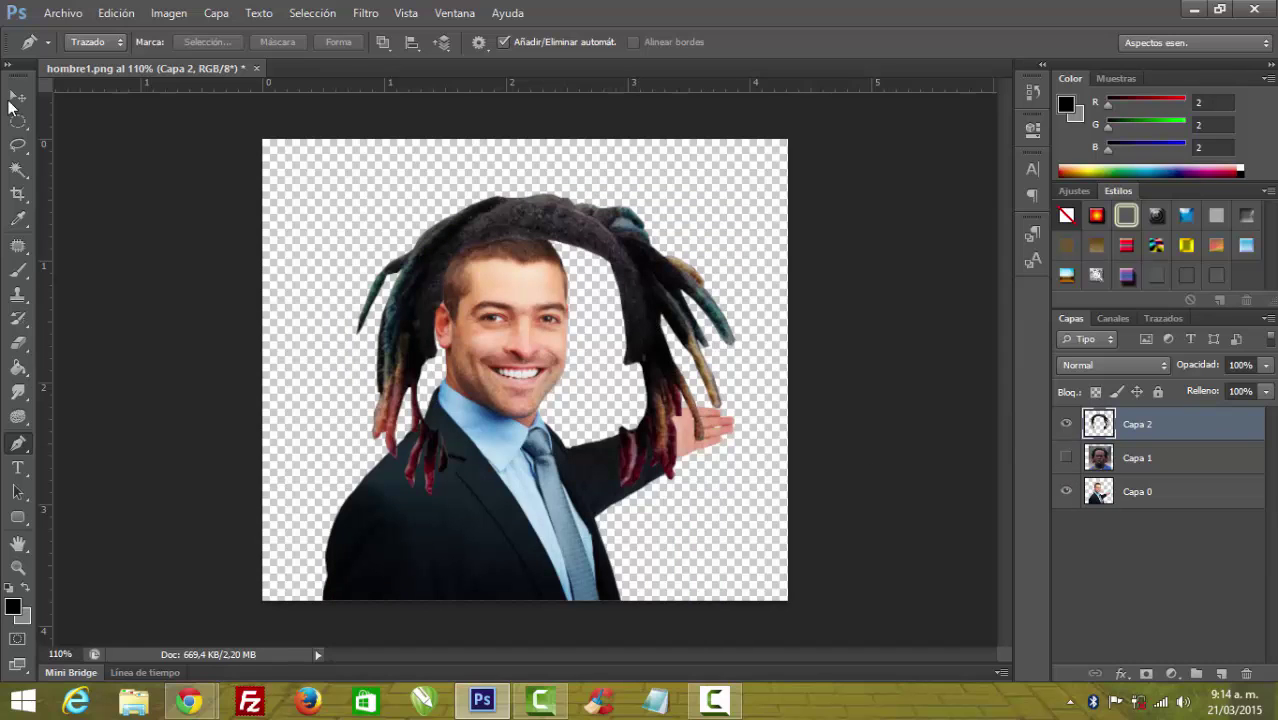
Drag Capa 2's dreadlocks left and up over the businessman's head, then zoom in
{"action": "left_click", "coordinate": [17, 96]}
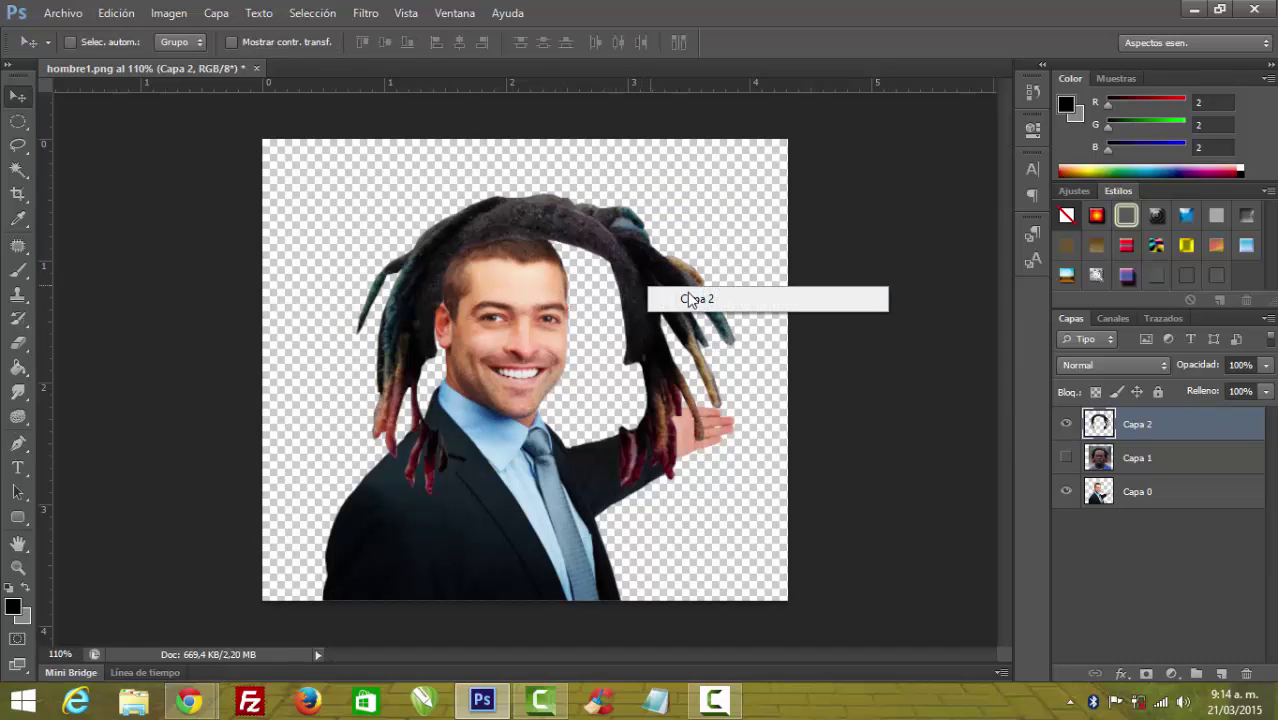
{"action": "mouse_move", "coordinate": [621, 311]}
{"action": "left_mouse_down"}
{"action": "mouse_move", "coordinate": [587, 293]}
{"action": "mouse_move", "coordinate": [598, 296]}
{"action": "left_mouse_up"}
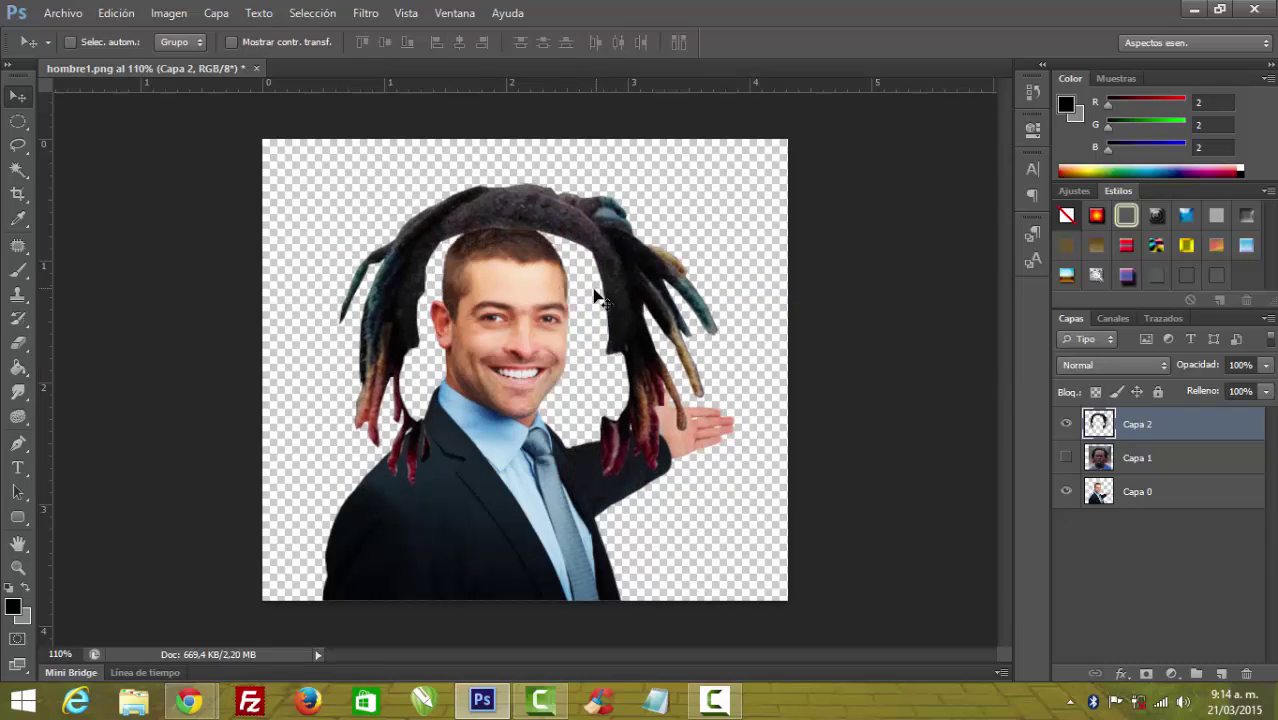
{"action": "scroll", "coordinate": [620, 197], "scroll_direction": "up", "scroll_amount": 2}
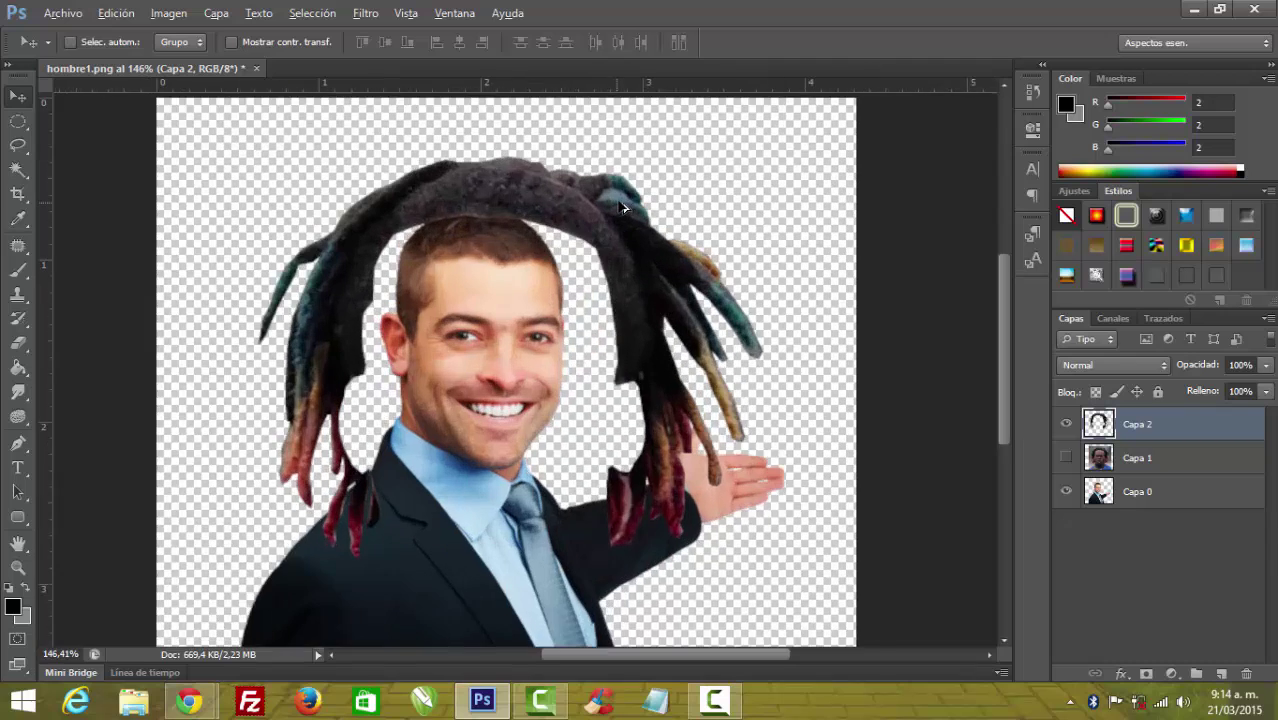
{"action": "scroll", "coordinate": [620, 197], "scroll_direction": "up", "scroll_amount": 2}
{"action": "scroll", "coordinate": [640, 220], "scroll_direction": "up", "scroll_amount": 2}
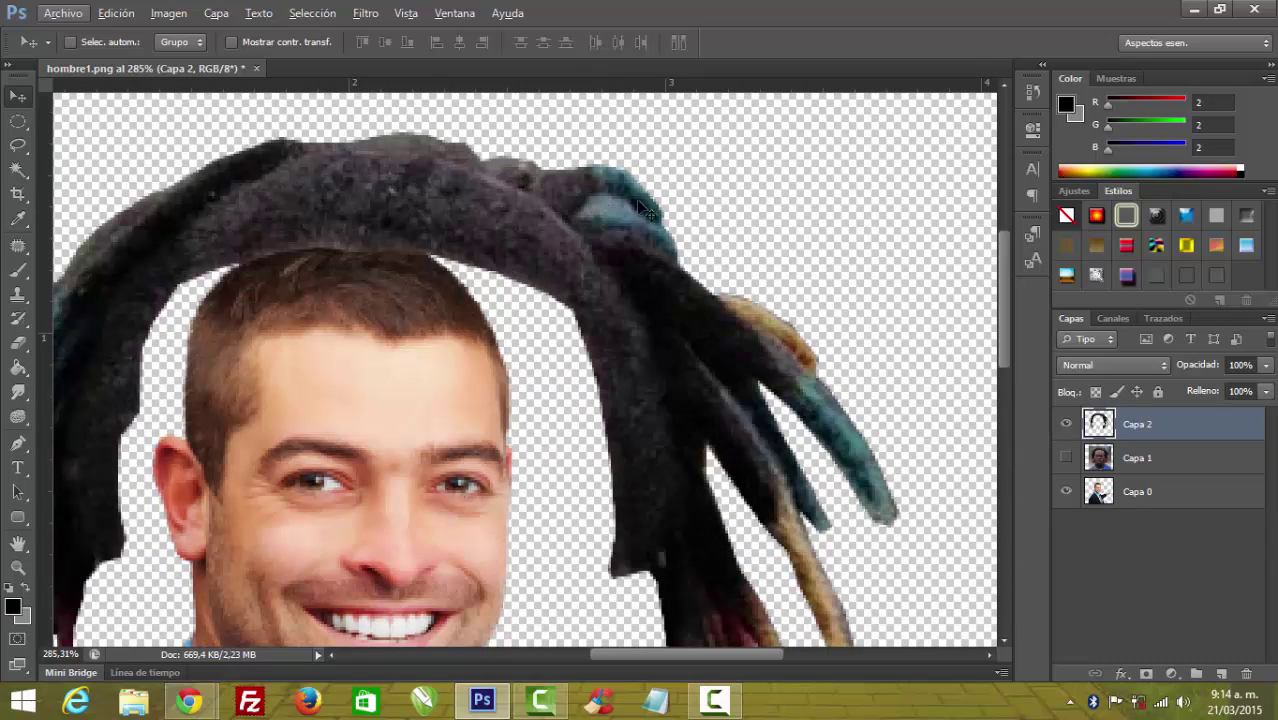
Pen-trace a four-point outline around the light patch atop the dreadlocks
{"action": "key", "text": "p"}
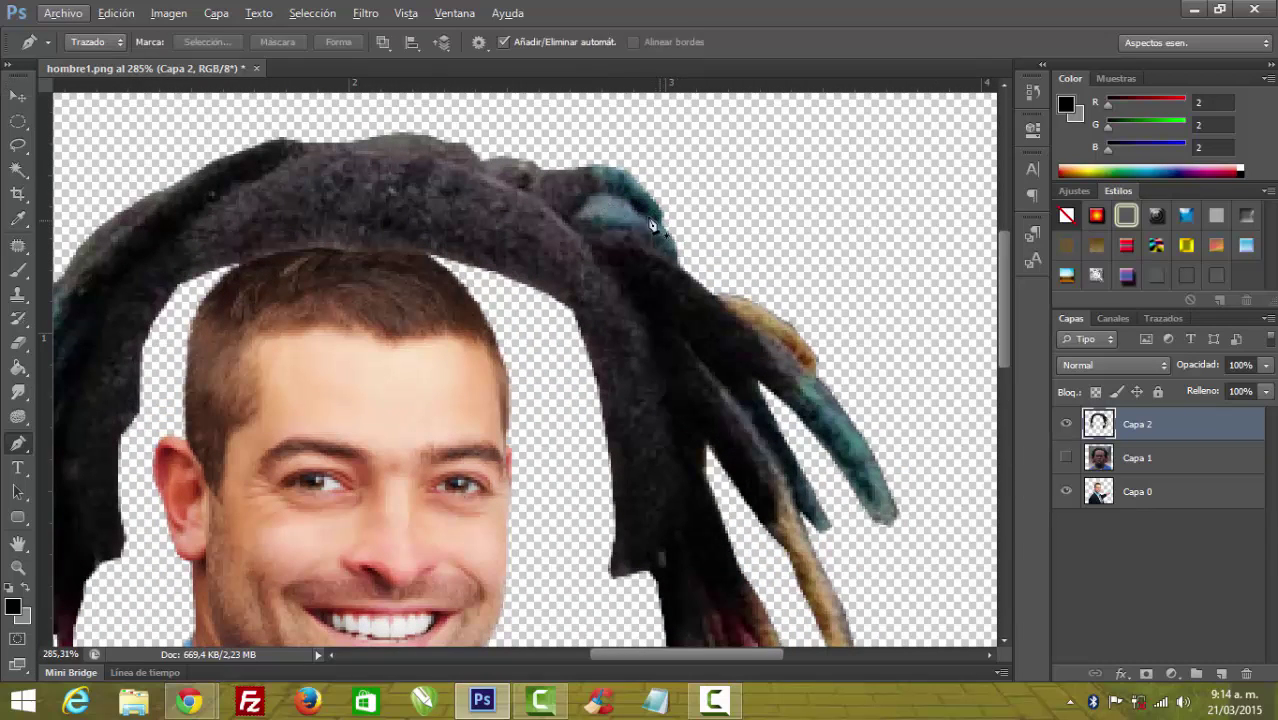
{"action": "left_click", "coordinate": [600, 188]}
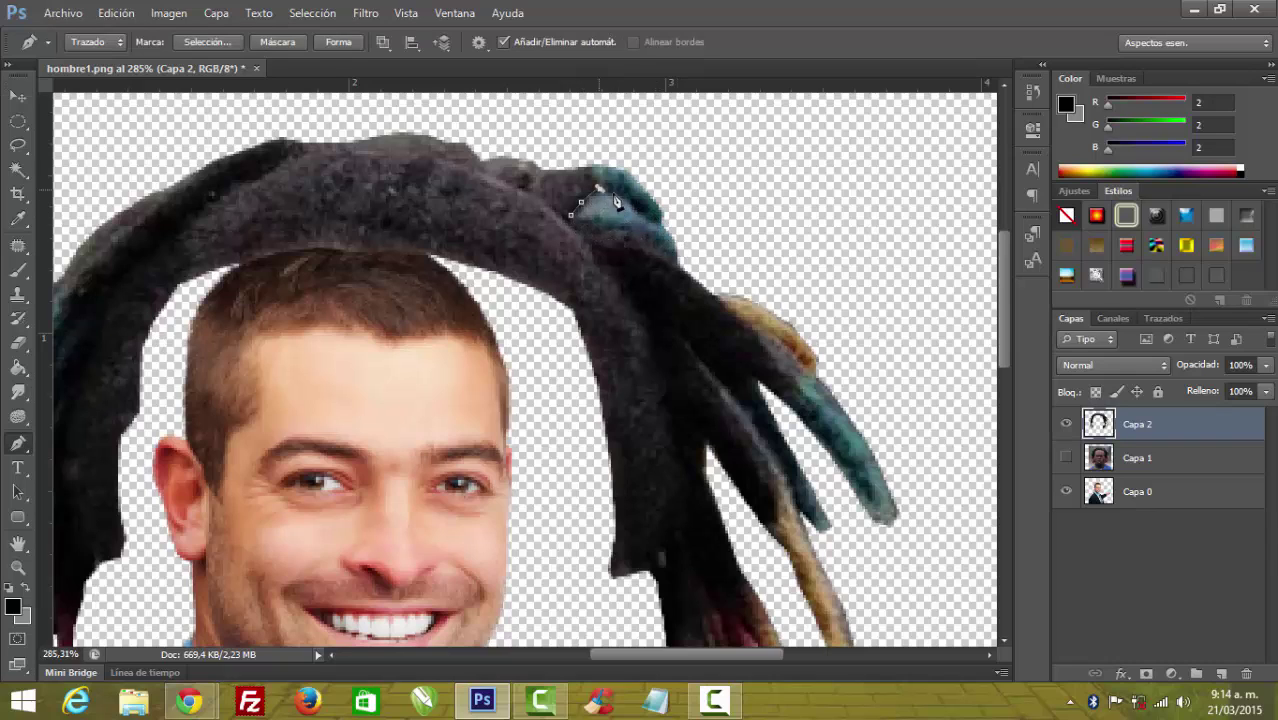
{"action": "left_click", "coordinate": [650, 212]}
{"action": "left_click", "coordinate": [666, 230]}
{"action": "left_click", "coordinate": [639, 229]}
Turn that outline into a selection, delete the light patch, and zoom back out
{"action": "right_click", "coordinate": [593, 208]}
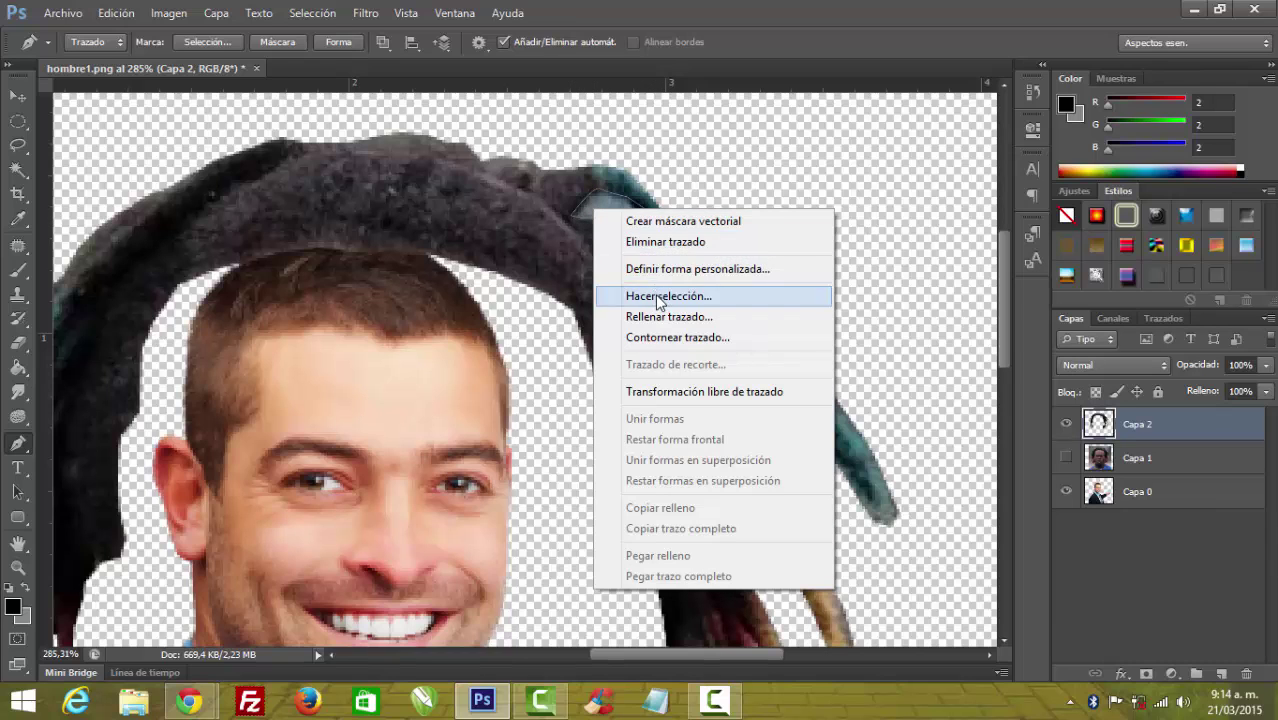
{"action": "left_click", "coordinate": [659, 298]}
{"action": "left_click", "coordinate": [769, 204]}
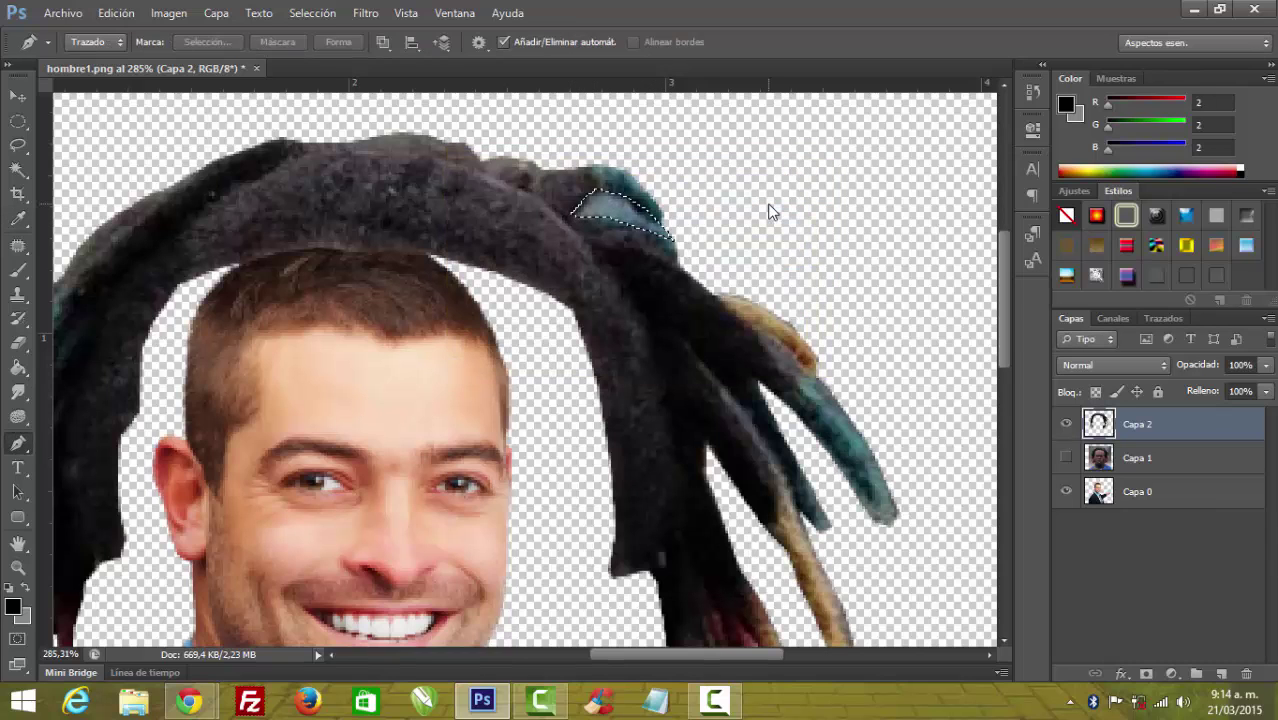
{"action": "key", "text": "Delete"}
{"action": "scroll", "coordinate": [697, 314], "scroll_direction": "down", "scroll_amount": 1}
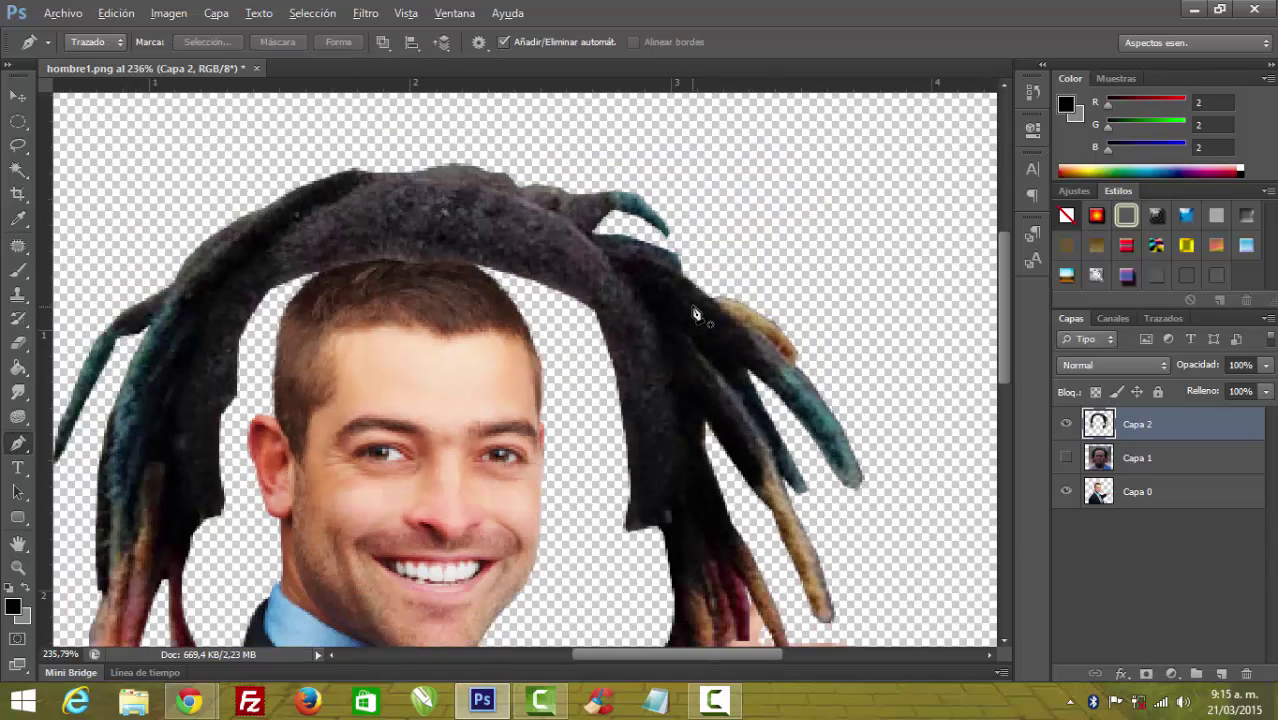
{"action": "scroll", "coordinate": [697, 314], "scroll_direction": "down", "scroll_amount": 3}
{"action": "scroll", "coordinate": [705, 307], "scroll_direction": "down", "scroll_amount": 1}
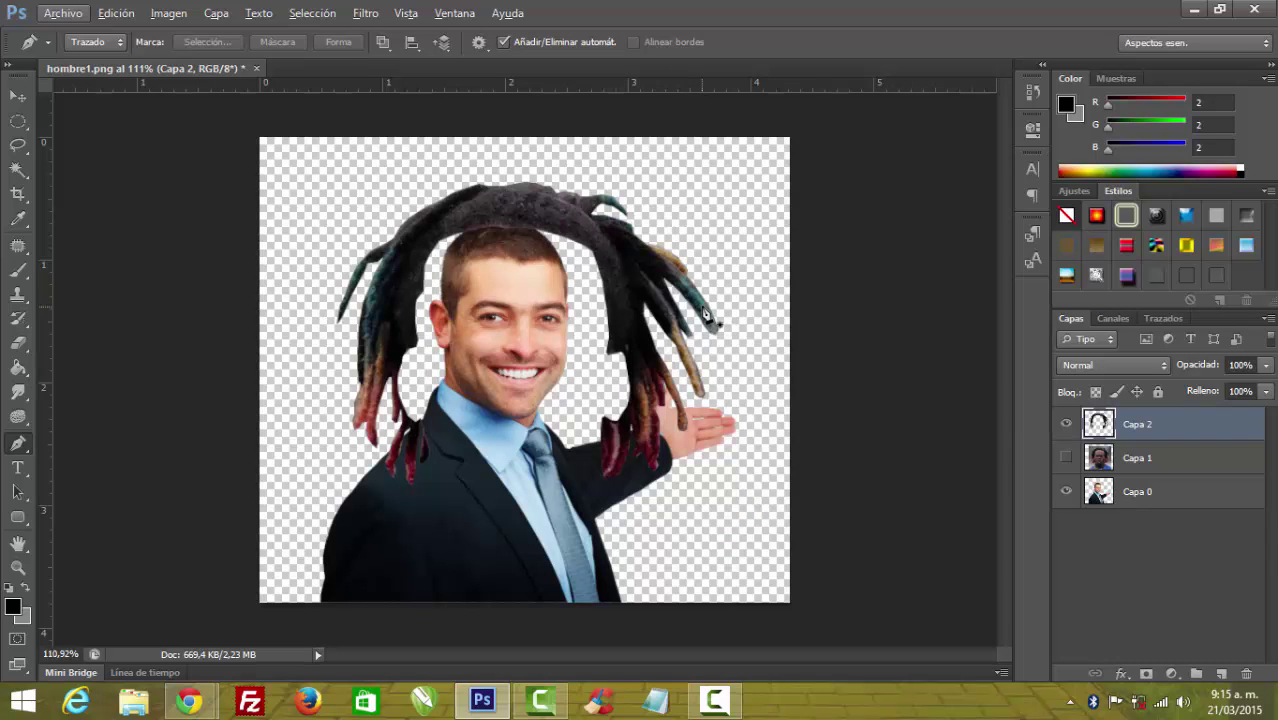
Free-transform Capa 2 to about half size, stretched taller and wider, centred on the face
{"action": "key", "text": "ctrl+t"}
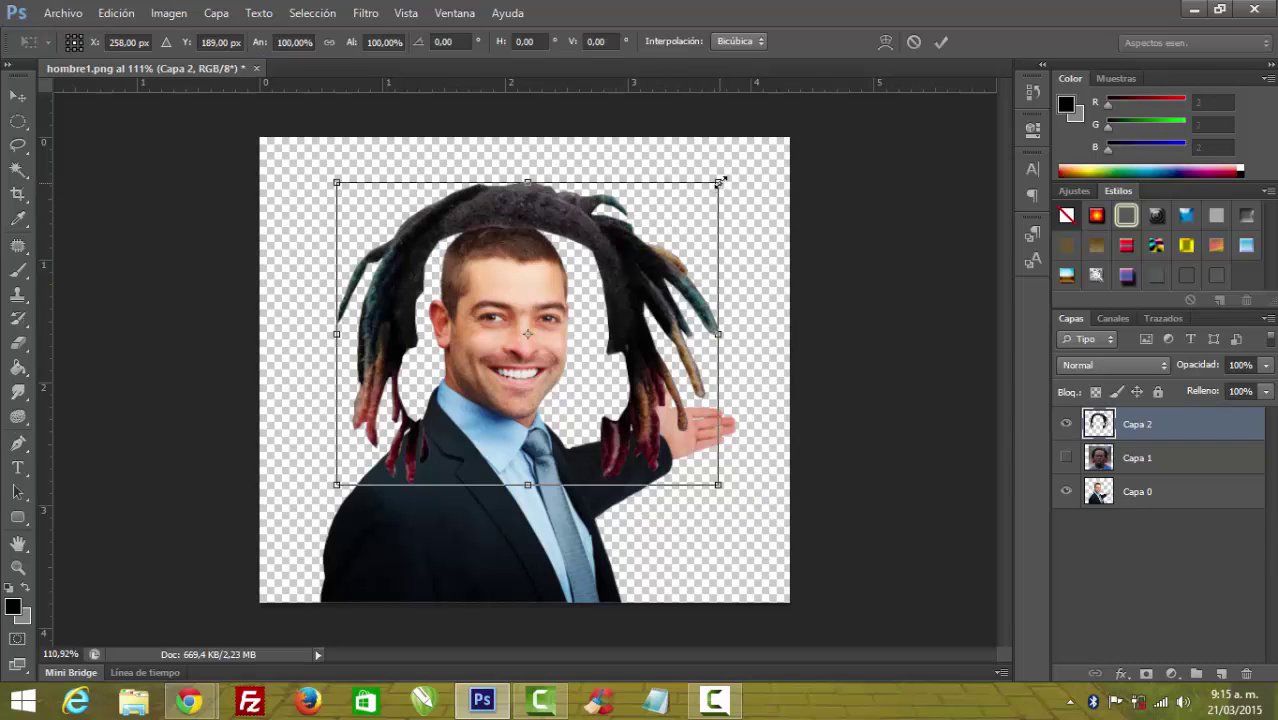
{"action": "mouse_move", "coordinate": [718, 181]}
{"action": "left_mouse_down"}
{"action": "mouse_move", "coordinate": [532, 329]}
{"action": "mouse_move", "coordinate": [545, 258]}
{"action": "mouse_move", "coordinate": [566, 257]}
{"action": "mouse_move", "coordinate": [567, 289]}
{"action": "left_mouse_up"}
{"action": "scroll", "coordinate": [574, 263], "scroll_direction": "up", "scroll_amount": 5}
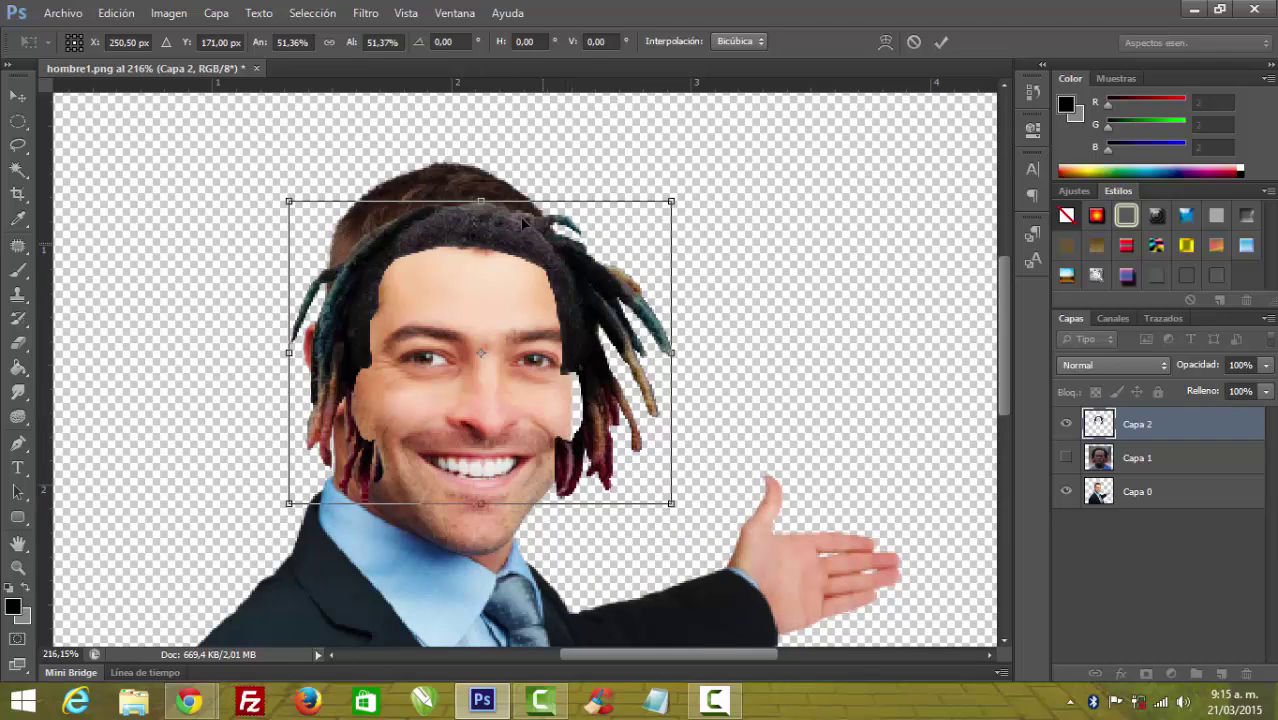
{"action": "left_click_drag", "start_coordinate": [476, 196], "coordinate": [476, 160]}
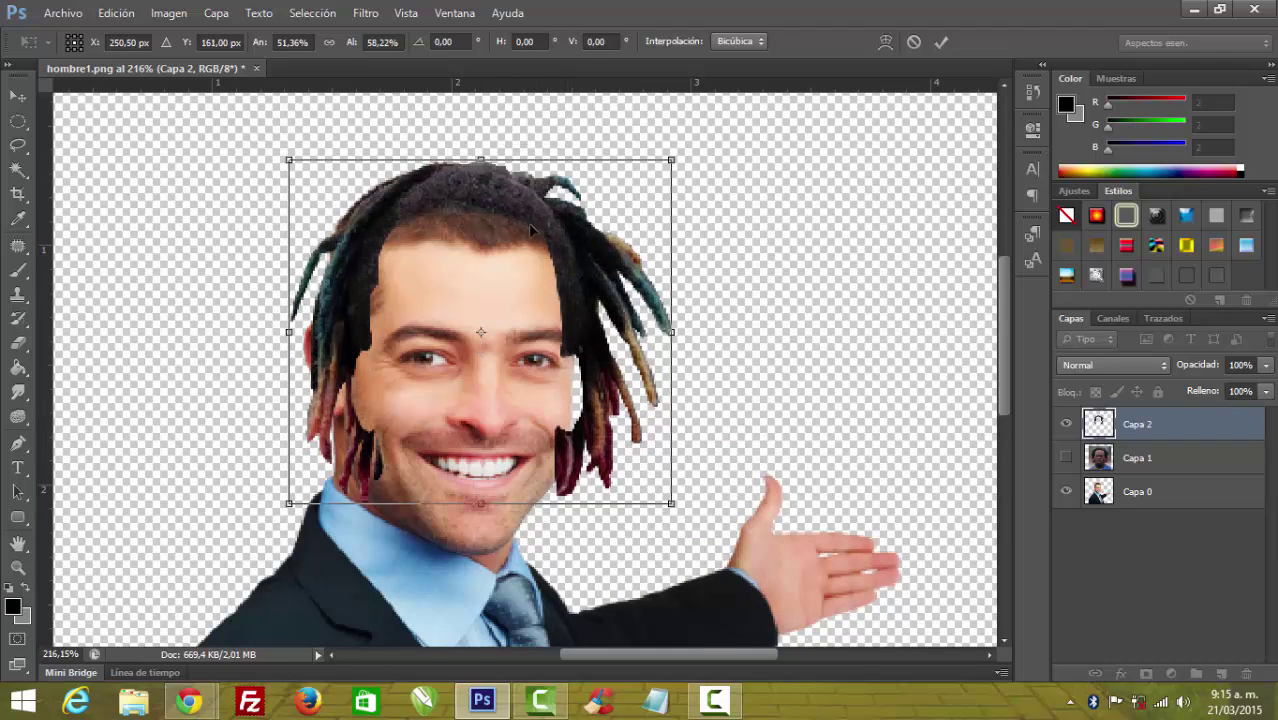
{"action": "left_click_drag", "start_coordinate": [556, 249], "coordinate": [556, 267]}
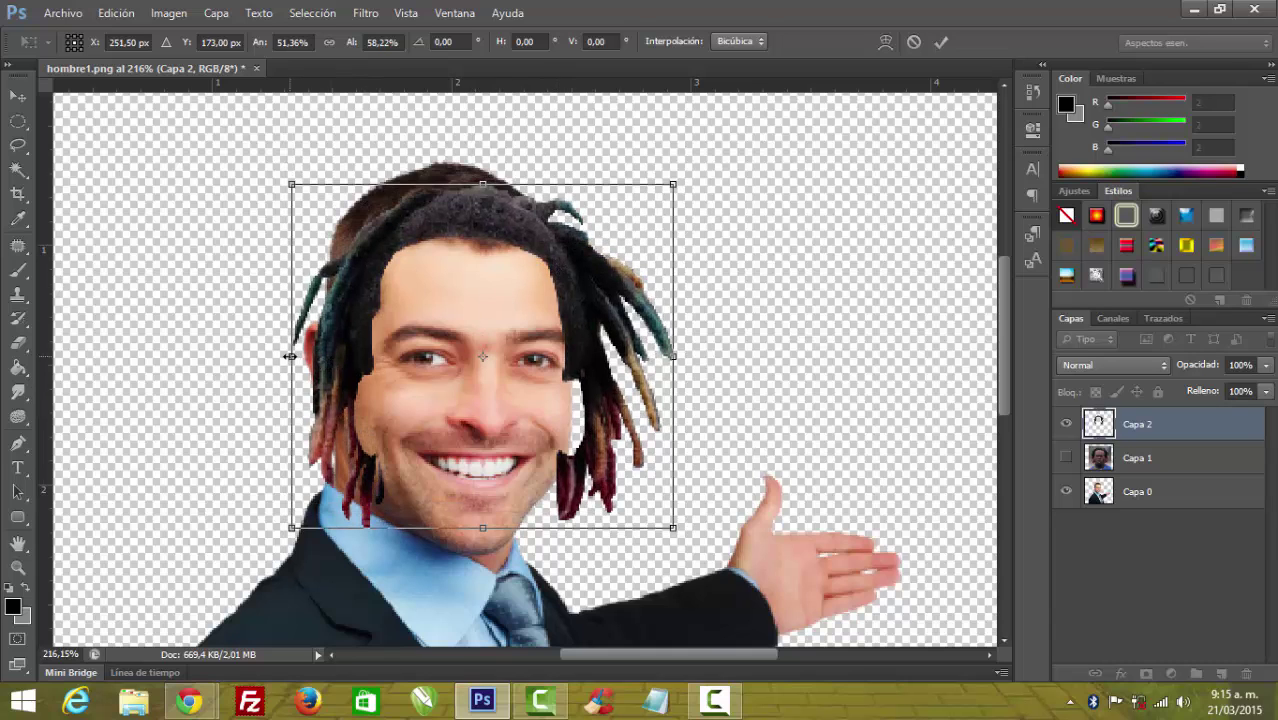
{"action": "left_click_drag", "start_coordinate": [289, 356], "coordinate": [216, 356]}
{"action": "mouse_move", "coordinate": [457, 236]}
{"action": "left_mouse_down"}
{"action": "mouse_move", "coordinate": [513, 233]}
{"action": "mouse_move", "coordinate": [502, 236]}
{"action": "left_mouse_up"}
{"action": "key", "text": "Return"}
{"action": "key", "text": "p"}
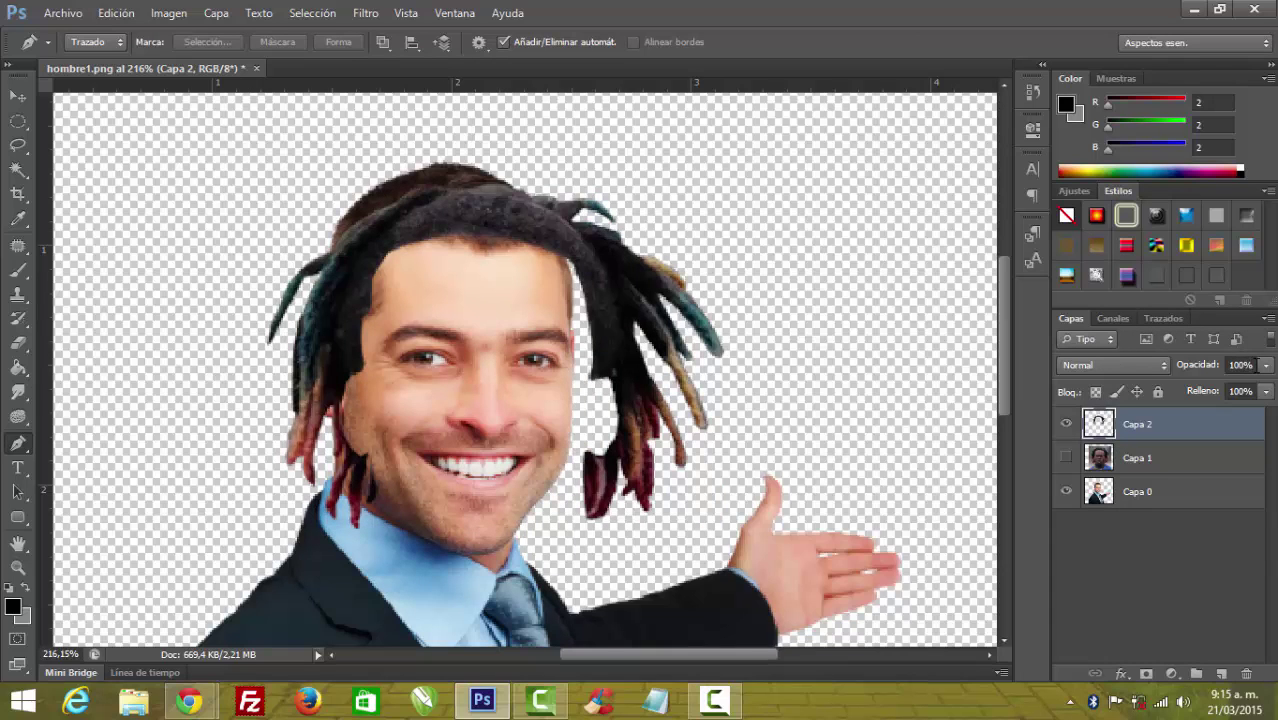
Set Capa 2's layer opacity to about 60%
{"action": "left_click", "coordinate": [1265, 366]}
{"action": "left_click", "coordinate": [1216, 386]}
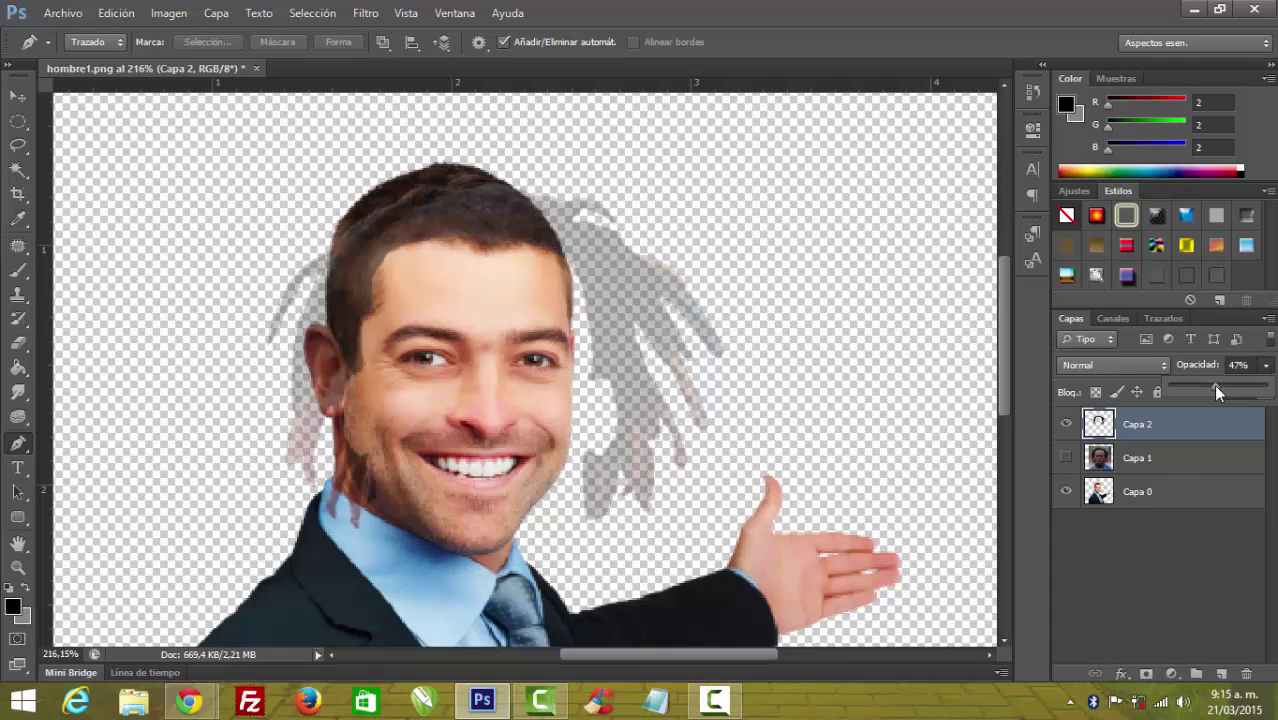
{"action": "left_click_drag", "start_coordinate": [1227, 386], "coordinate": [1229, 386]}
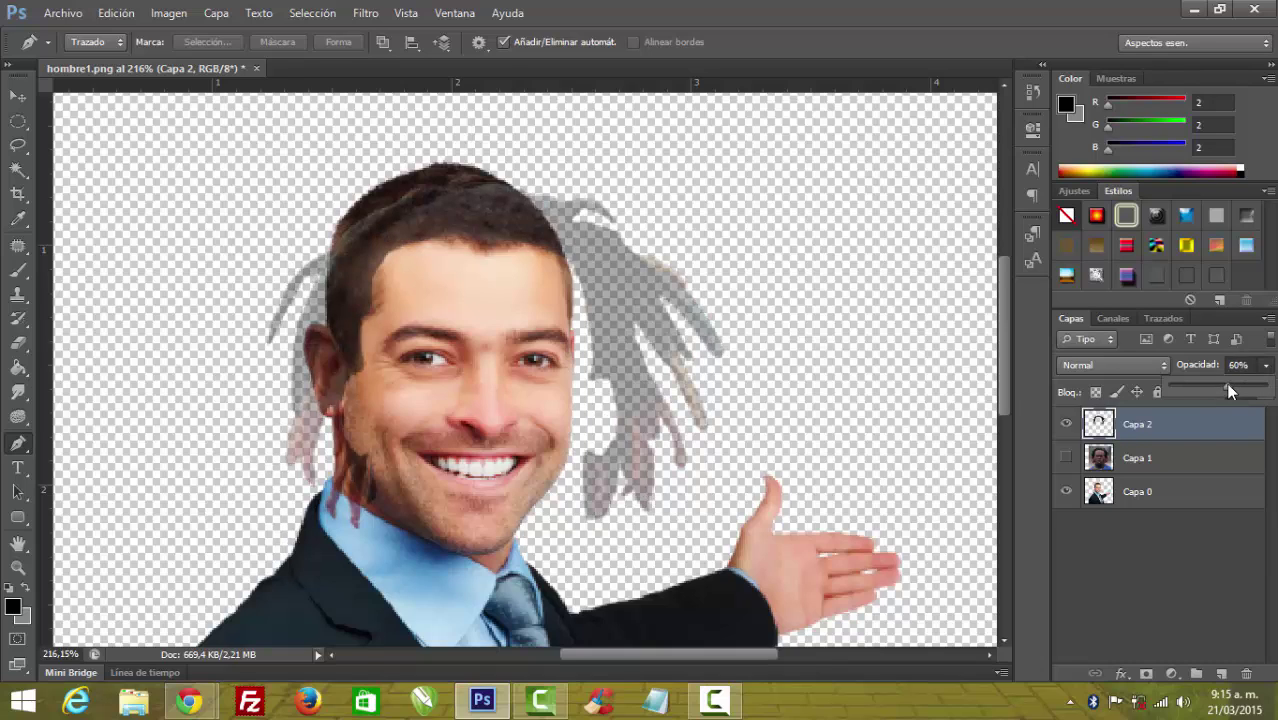
{"action": "left_click", "coordinate": [17, 95]}
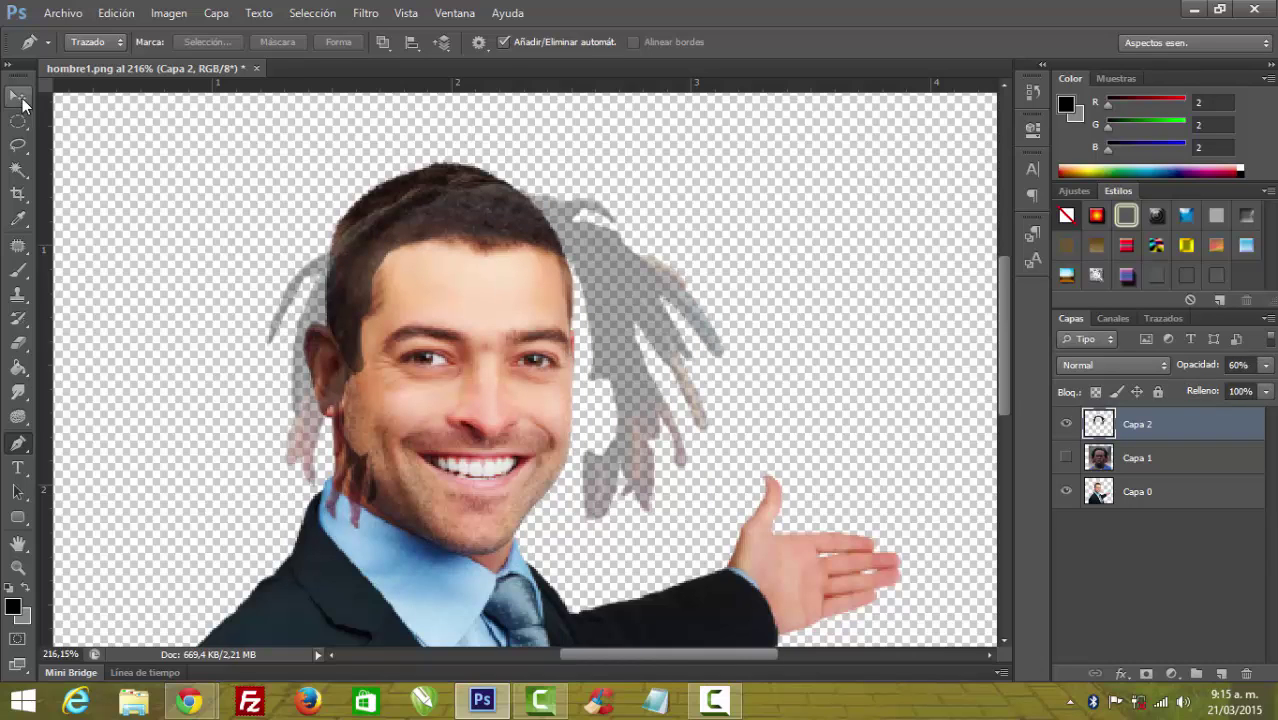
Free-transform Capa 2, narrowing the hair from both sides and stretching it taller over the head
{"action": "key", "text": "ctrl+t"}
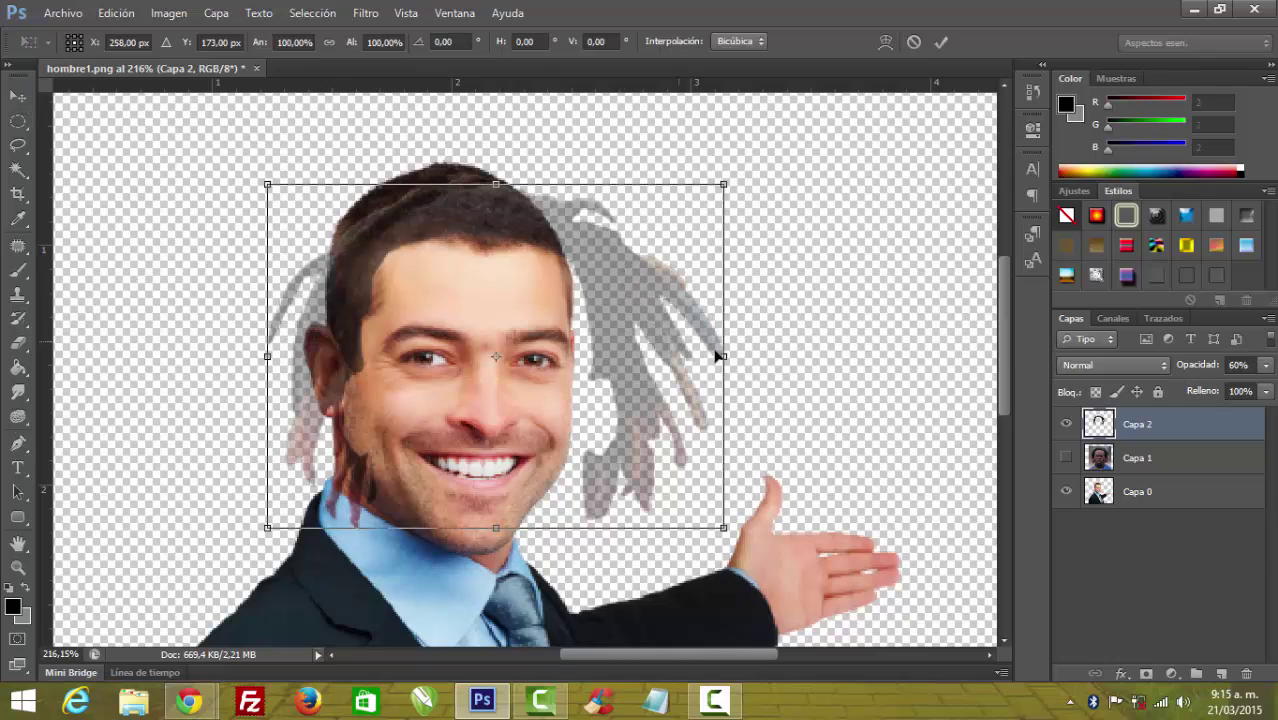
{"action": "mouse_move", "coordinate": [721, 356]}
{"action": "left_mouse_down"}
{"action": "mouse_move", "coordinate": [662, 356]}
{"action": "mouse_move", "coordinate": [578, 277]}
{"action": "mouse_move", "coordinate": [576, 297]}
{"action": "left_mouse_up"}
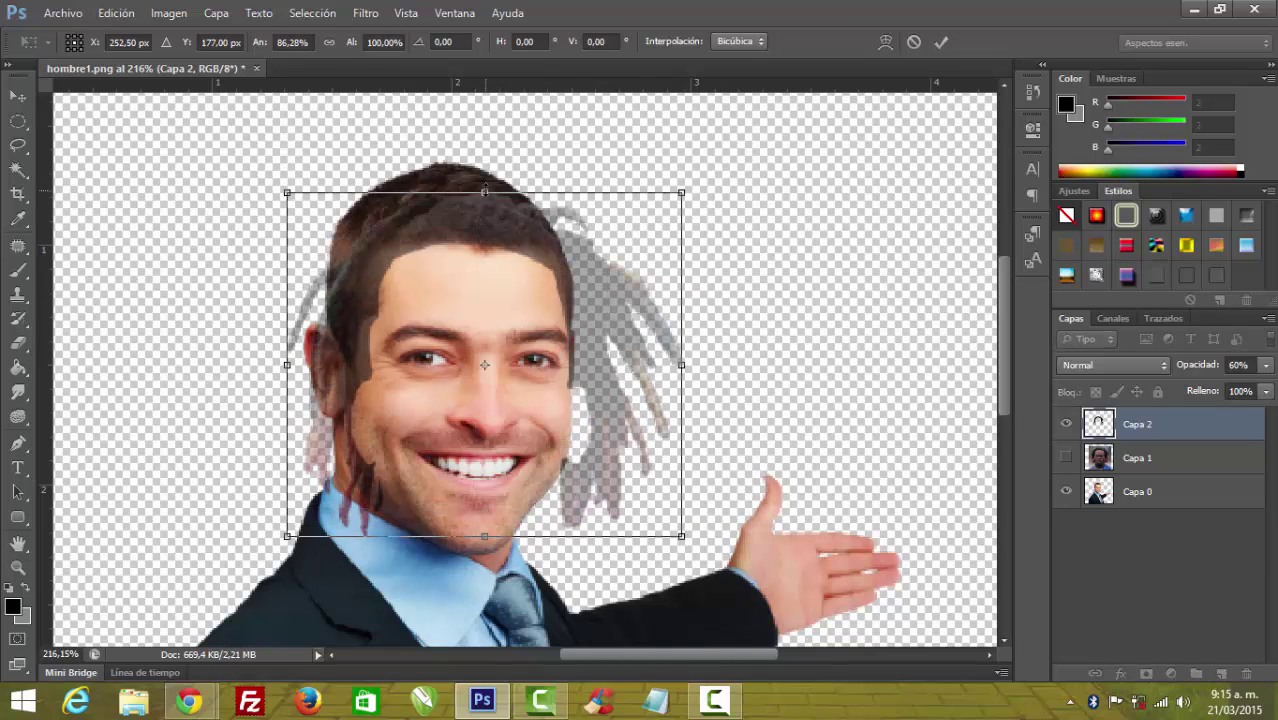
{"action": "left_click_drag", "start_coordinate": [484, 191], "coordinate": [485, 157]}
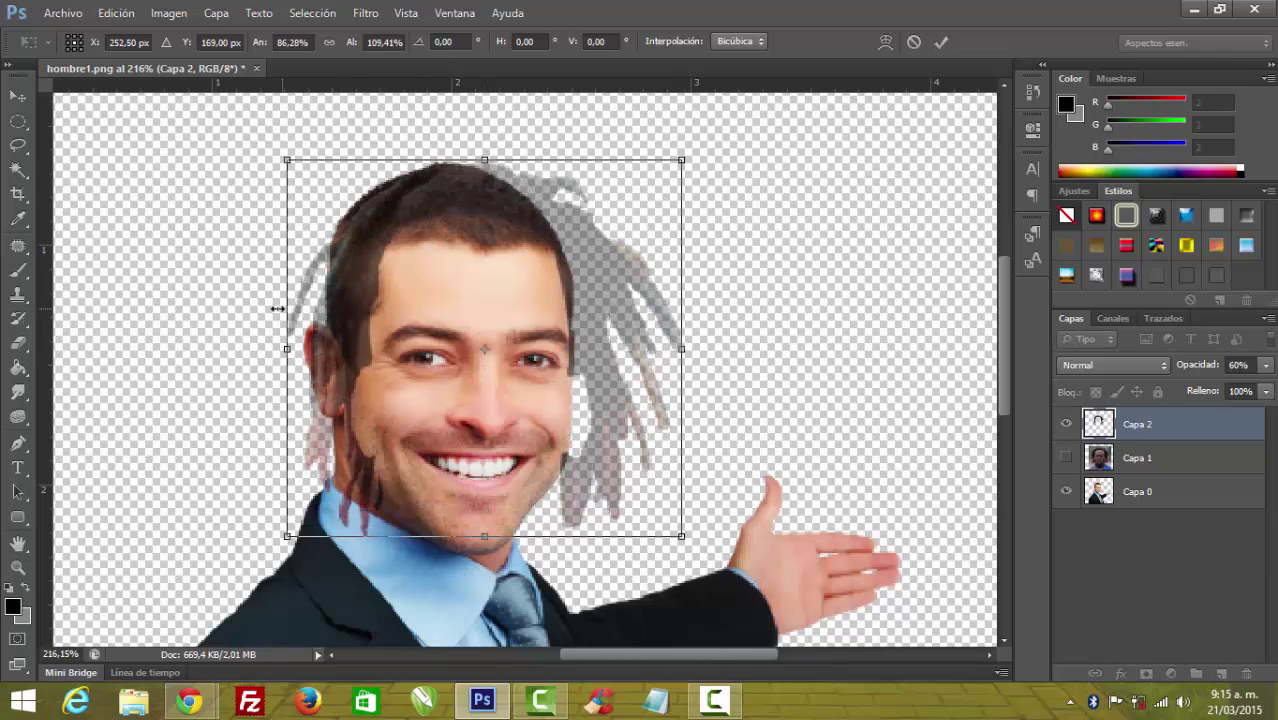
{"action": "left_click_drag", "start_coordinate": [285, 349], "coordinate": [297, 360]}
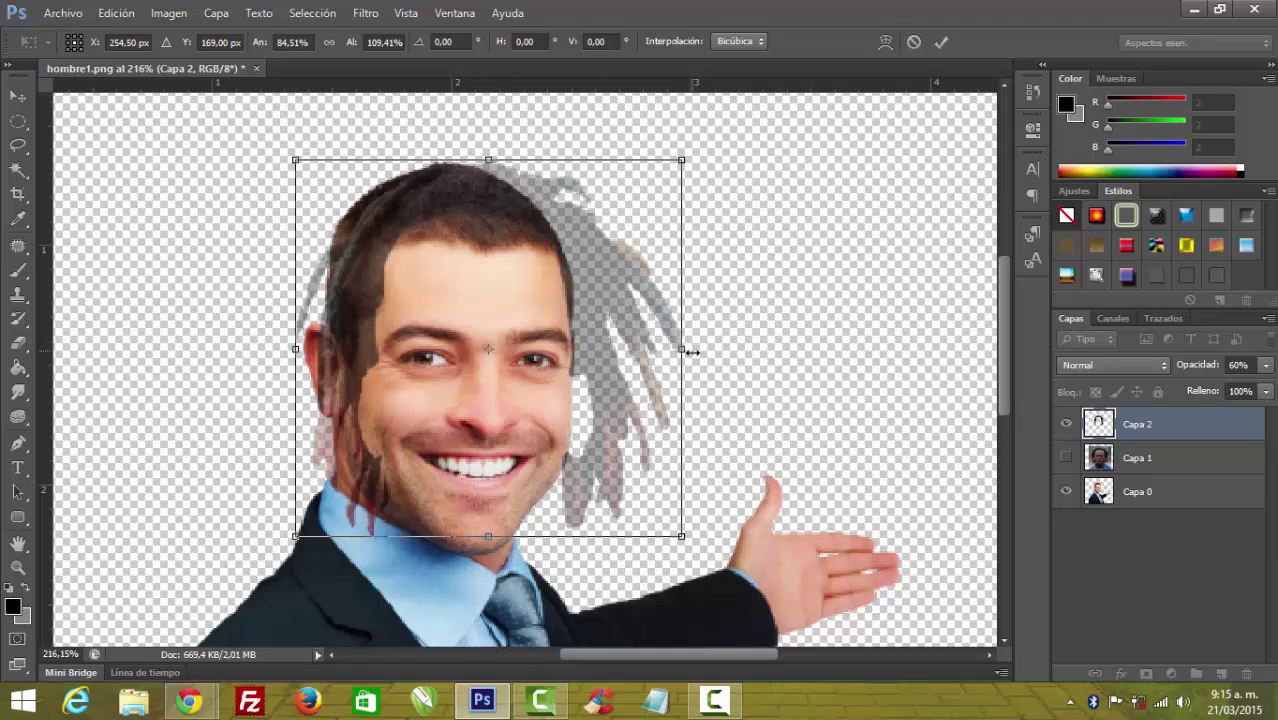
{"action": "mouse_move", "coordinate": [683, 352]}
{"action": "left_mouse_down"}
{"action": "mouse_move", "coordinate": [630, 358]}
{"action": "mouse_move", "coordinate": [656, 353]}
{"action": "left_mouse_up"}
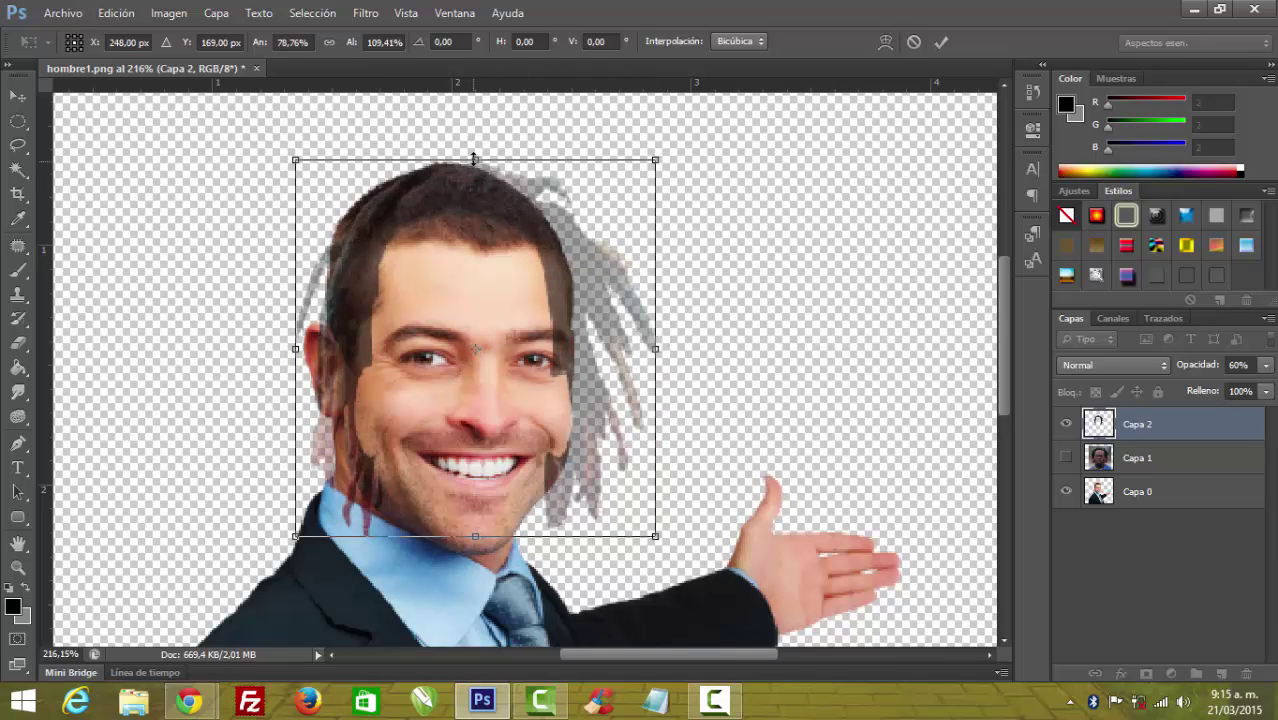
{"action": "left_click_drag", "start_coordinate": [297, 355], "coordinate": [273, 358]}
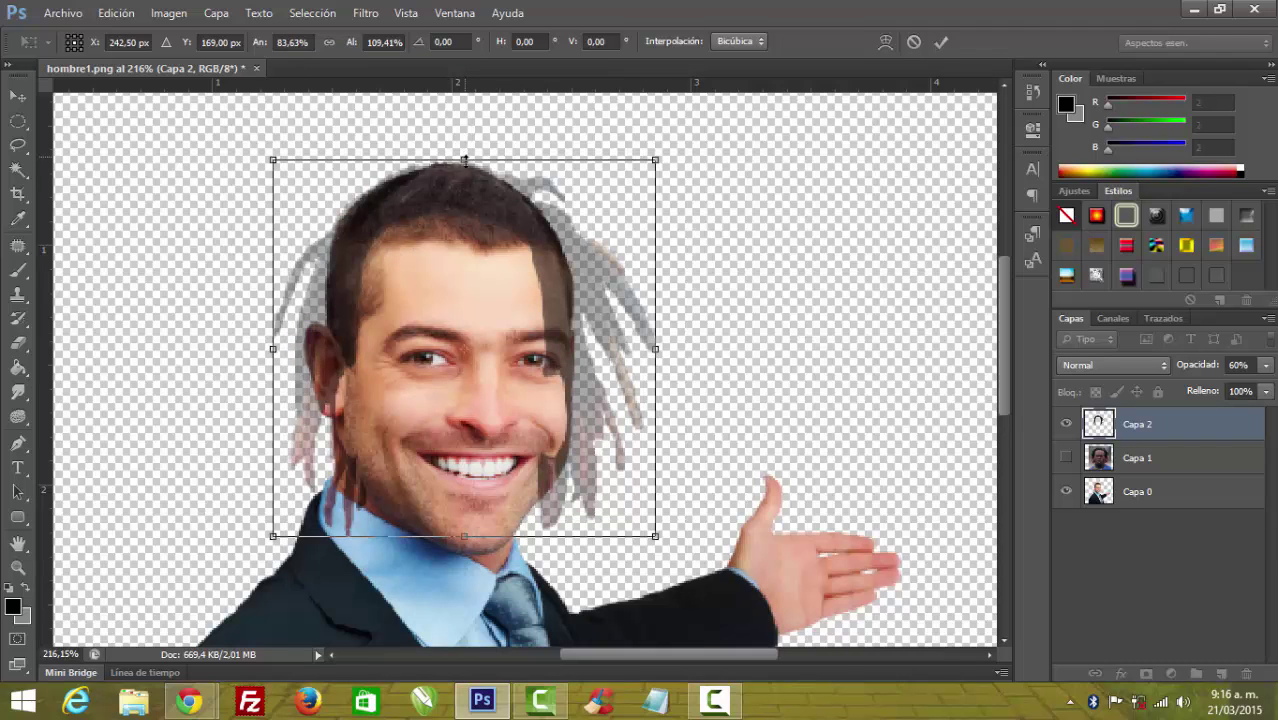
{"action": "key", "text": "Return"}
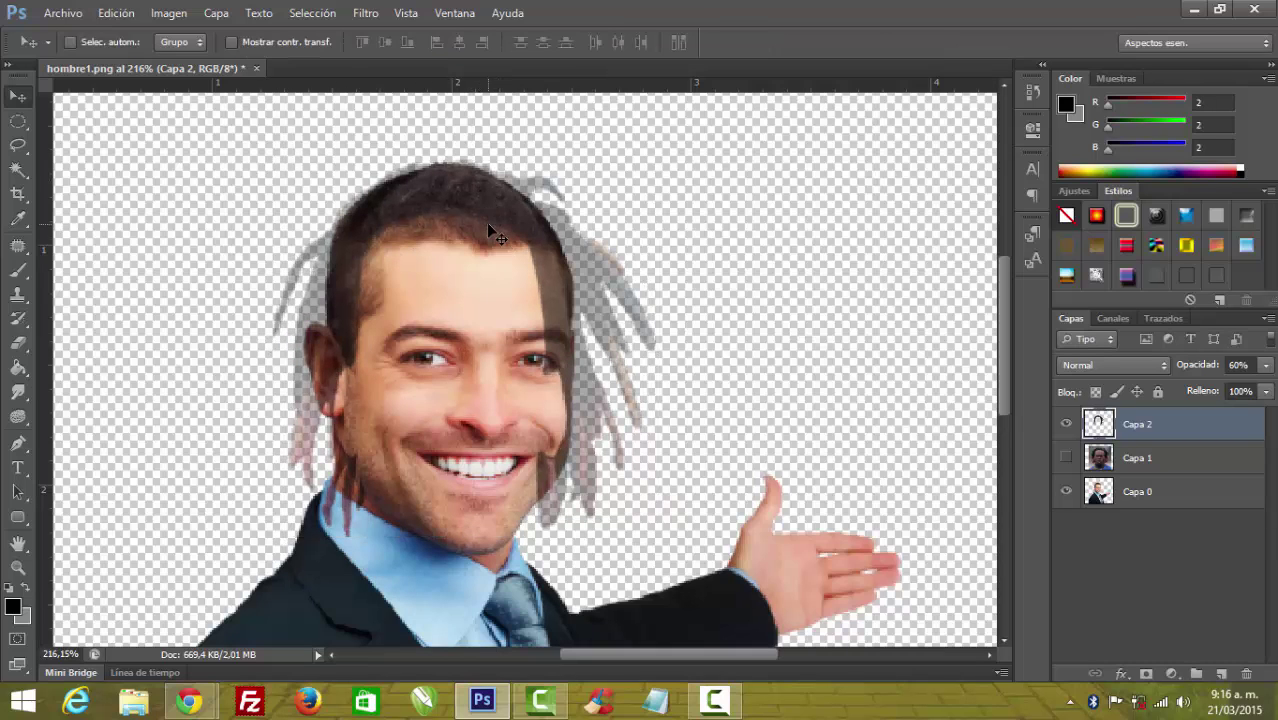
{"action": "key", "text": "ctrl+t"}
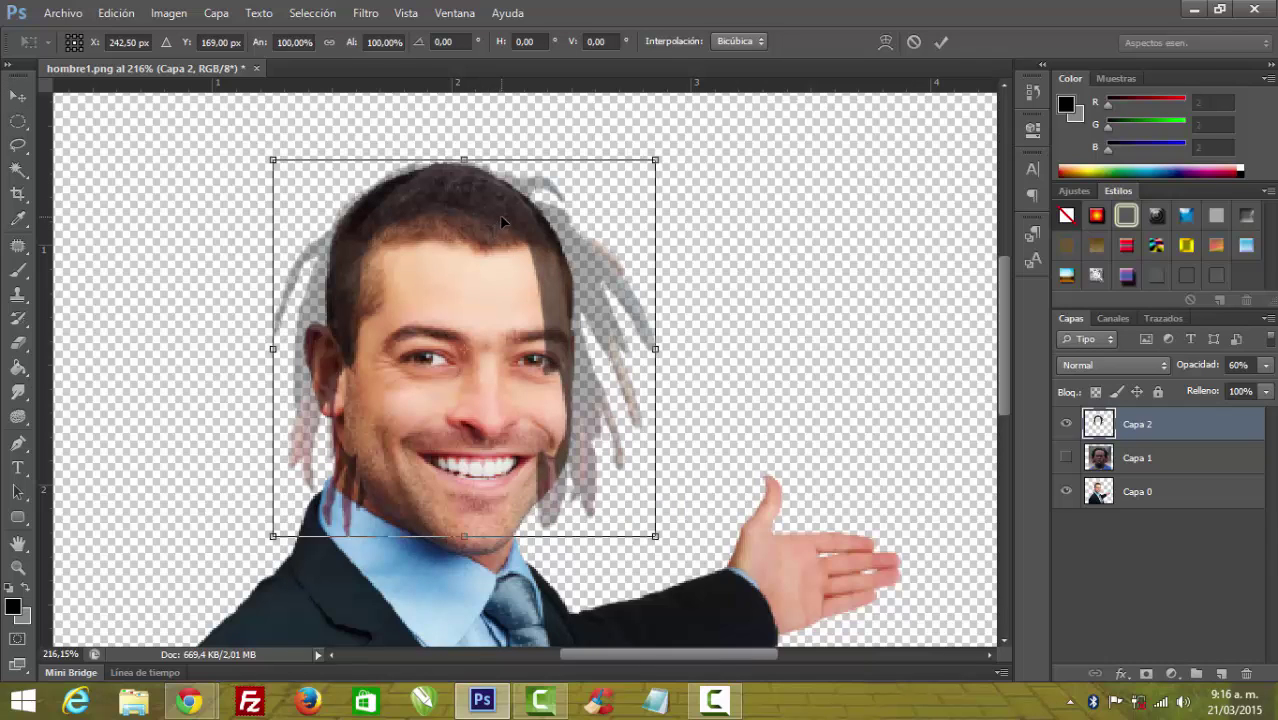
Switch the hair's transform to Warp and bend its top and sides around the head
{"action": "right_click", "coordinate": [502, 220]}
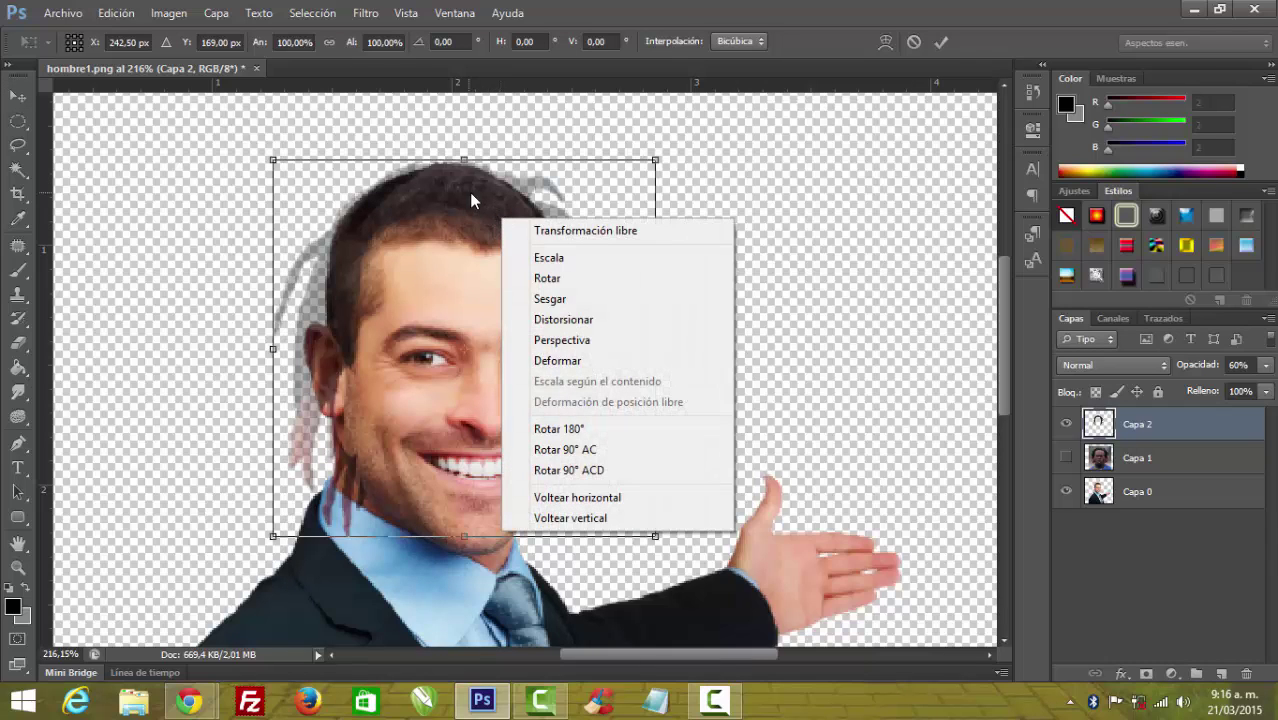
{"action": "left_click", "coordinate": [590, 370]}
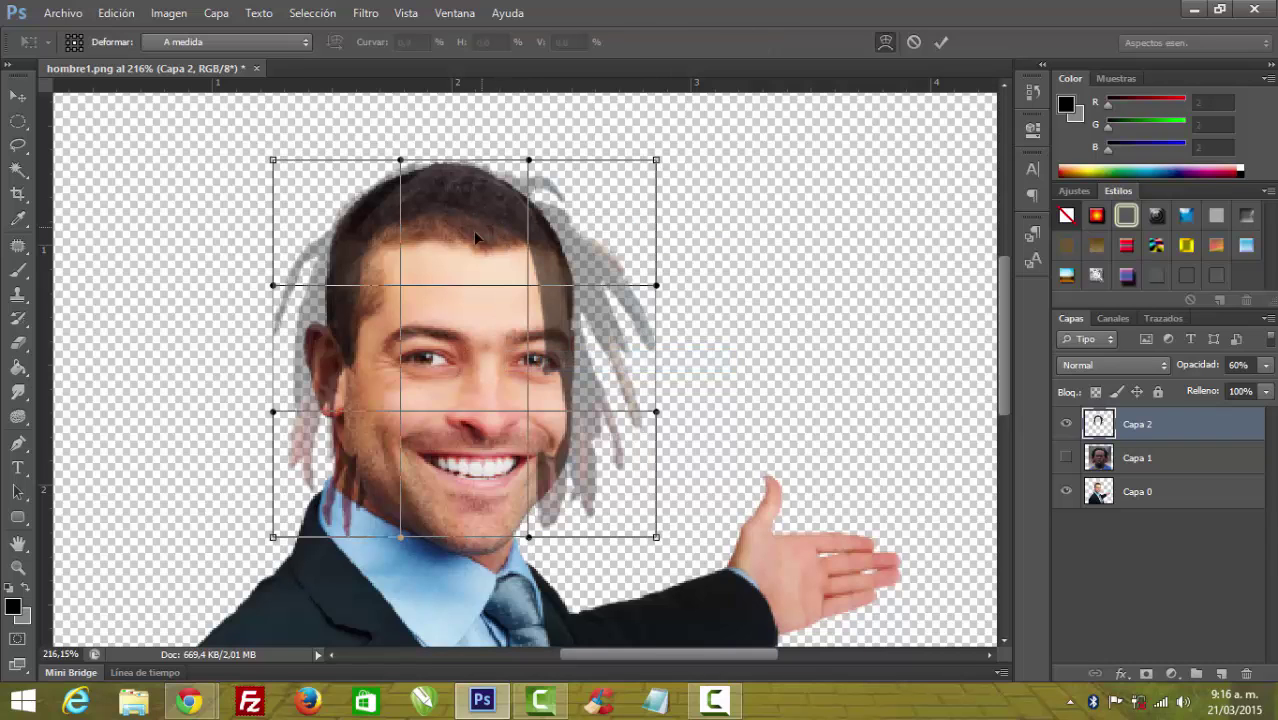
{"action": "left_click_drag", "start_coordinate": [467, 249], "coordinate": [459, 192]}
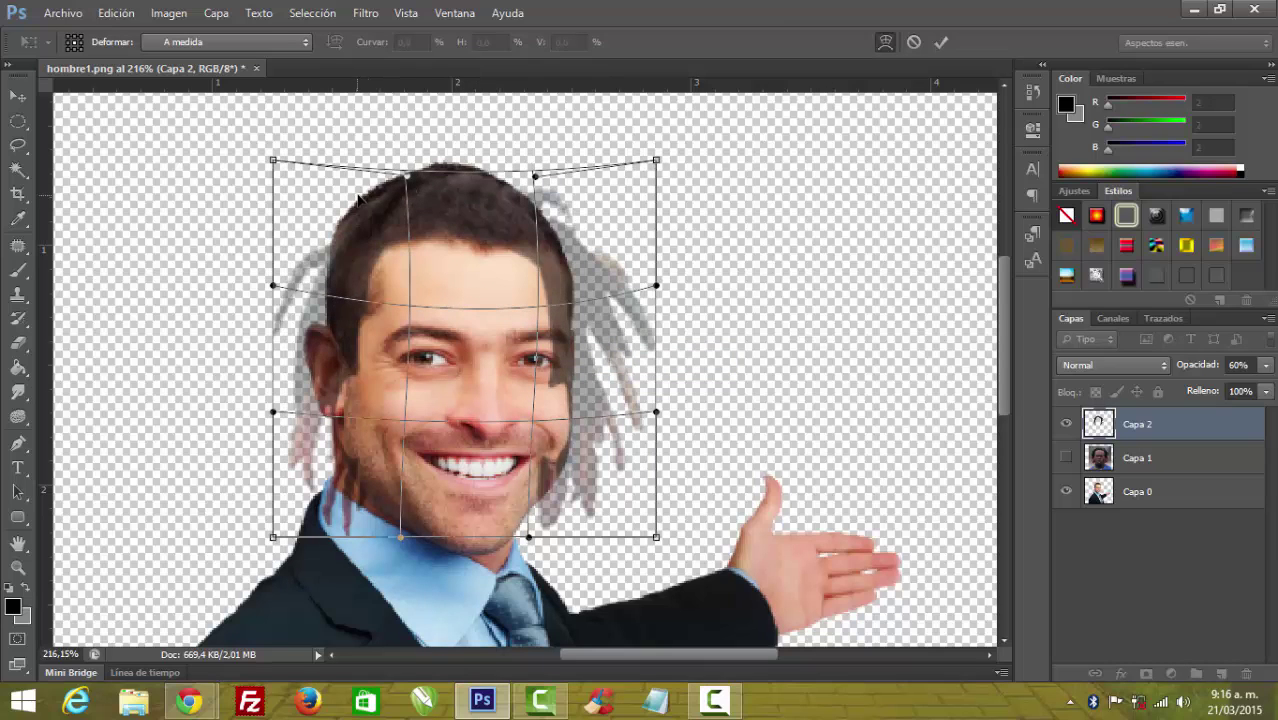
{"action": "mouse_move", "coordinate": [471, 201]}
{"action": "left_mouse_down"}
{"action": "mouse_move", "coordinate": [478, 211]}
{"action": "mouse_move", "coordinate": [506, 198]}
{"action": "left_mouse_up"}
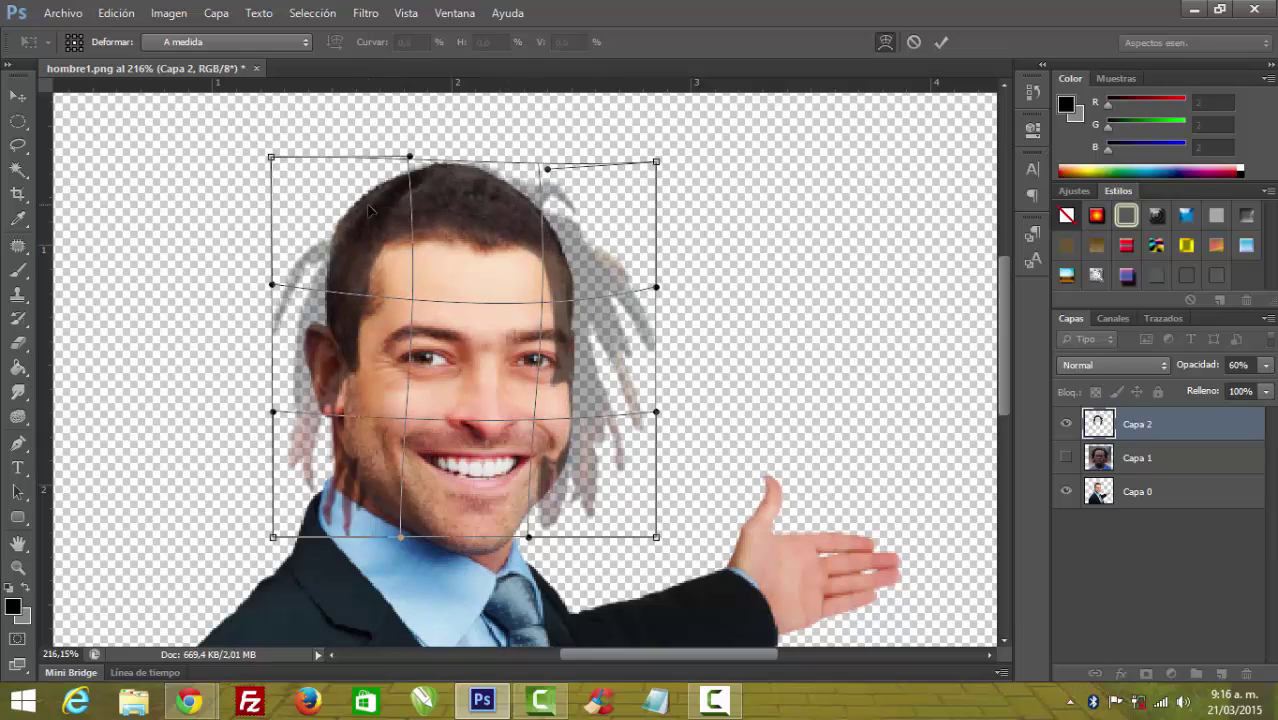
{"action": "left_click_drag", "start_coordinate": [362, 212], "coordinate": [350, 210]}
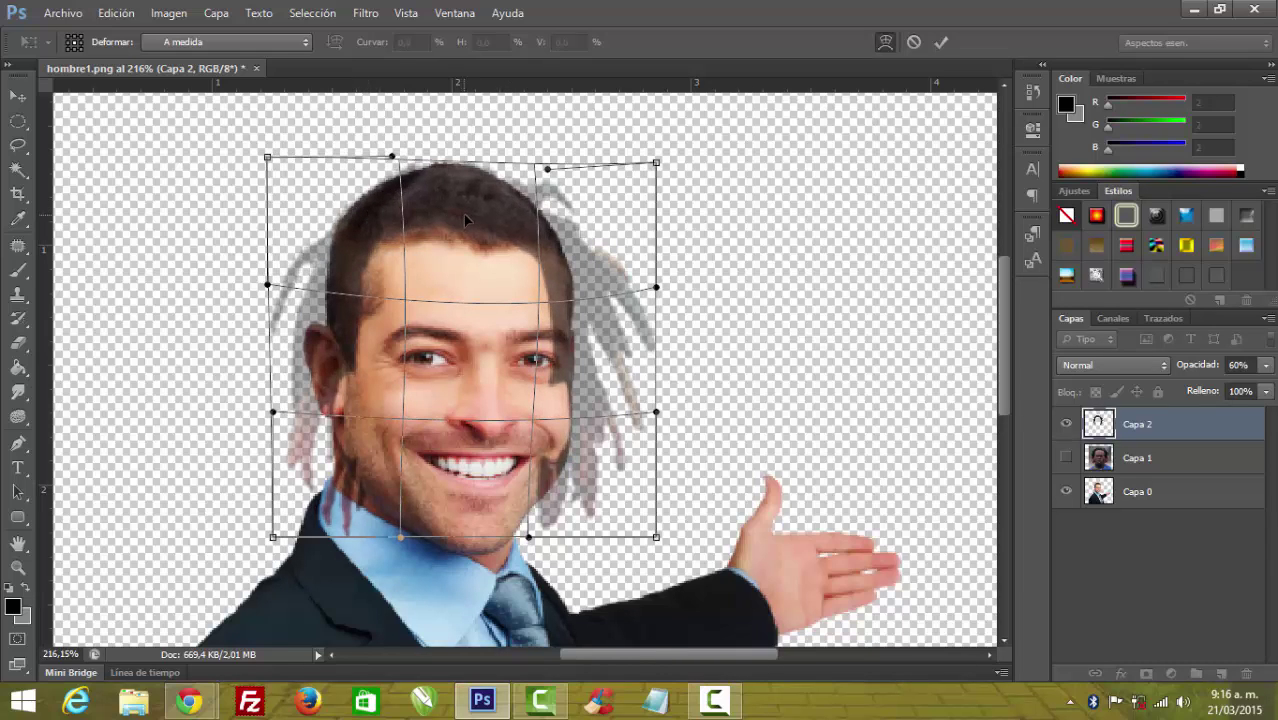
{"action": "left_click_drag", "start_coordinate": [465, 219], "coordinate": [466, 220]}
{"action": "left_click_drag", "start_coordinate": [590, 313], "coordinate": [580, 342]}
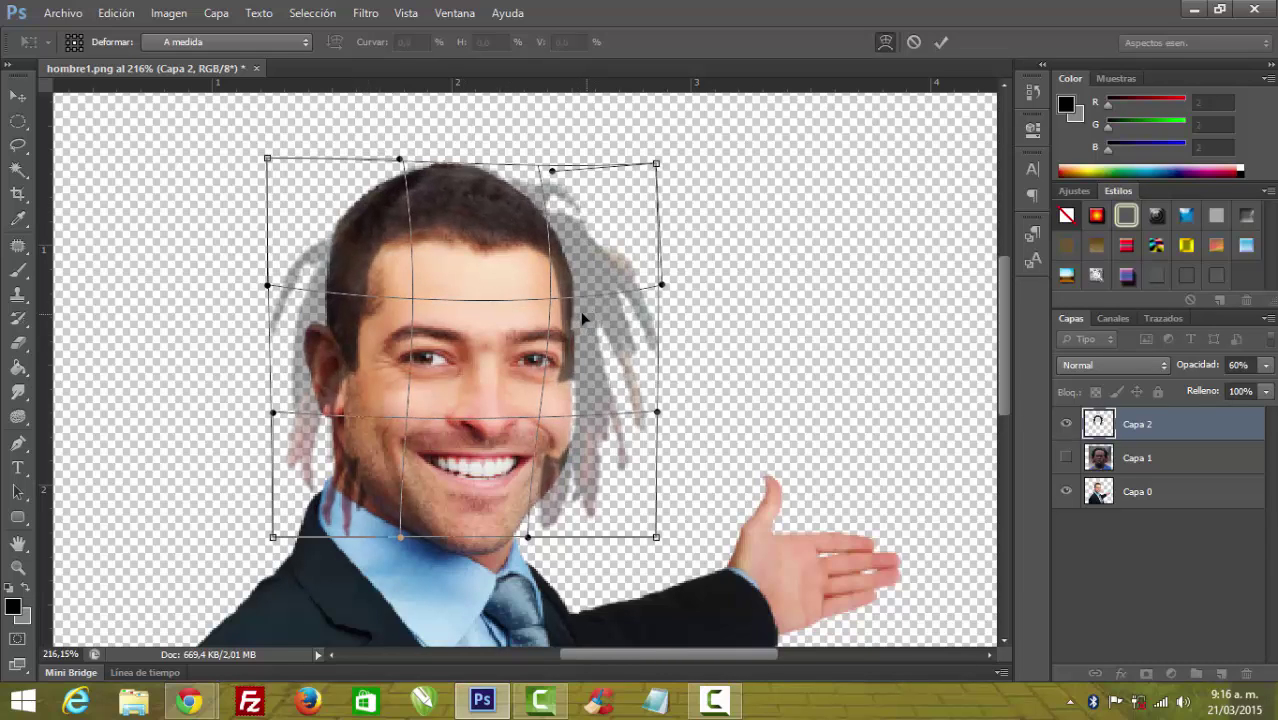
{"action": "left_click_drag", "start_coordinate": [570, 456], "coordinate": [567, 472]}
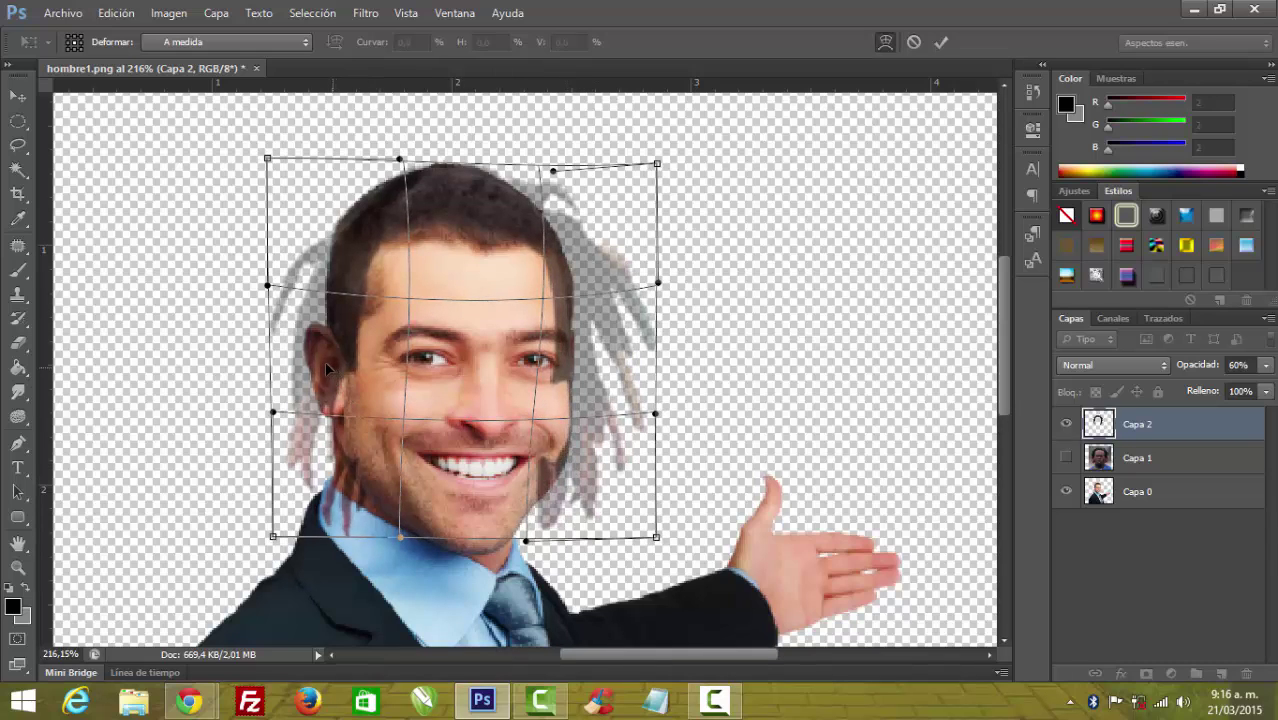
{"action": "left_click_drag", "start_coordinate": [326, 370], "coordinate": [328, 359]}
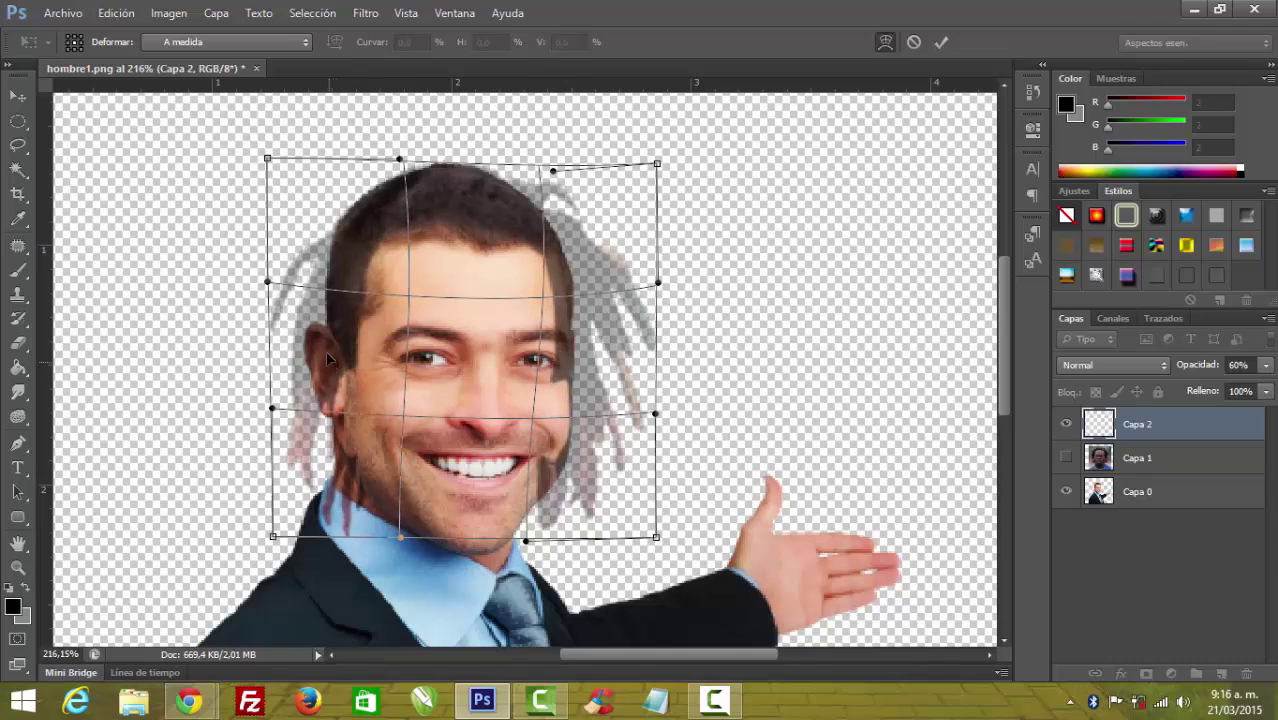
{"action": "left_click_drag", "start_coordinate": [360, 225], "coordinate": [356, 221]}
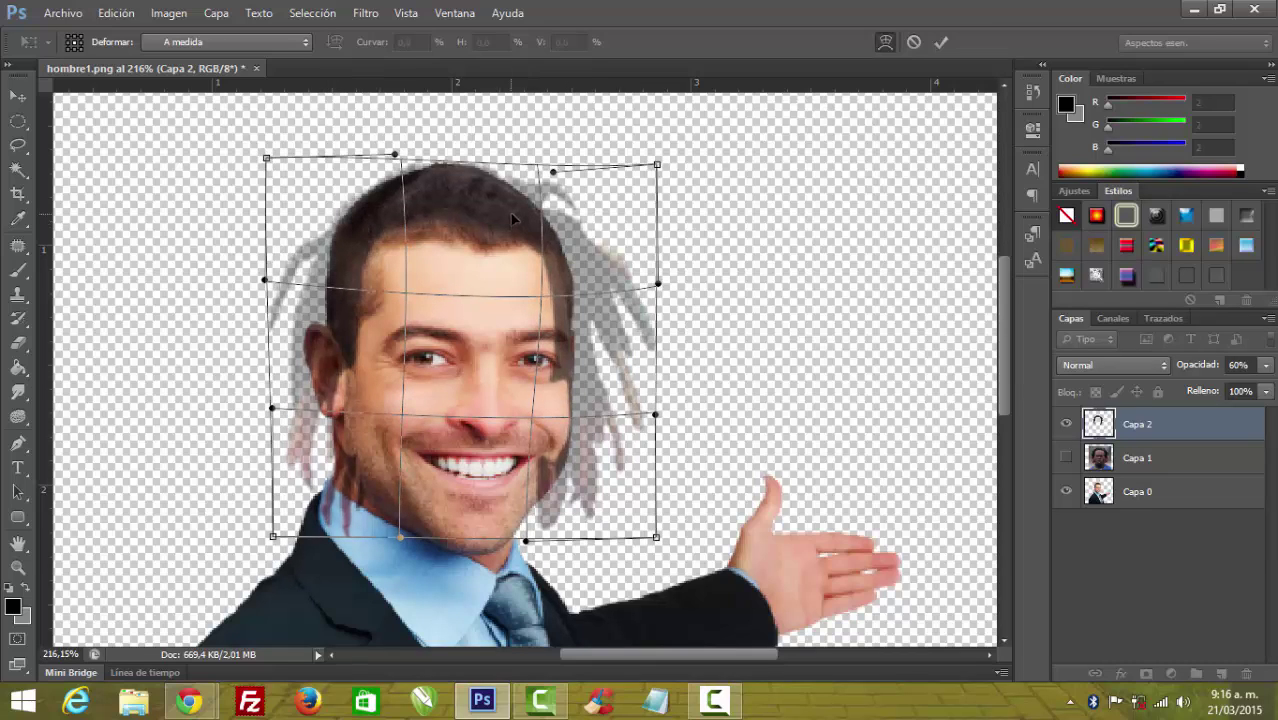
{"action": "left_click_drag", "start_coordinate": [512, 220], "coordinate": [509, 214]}
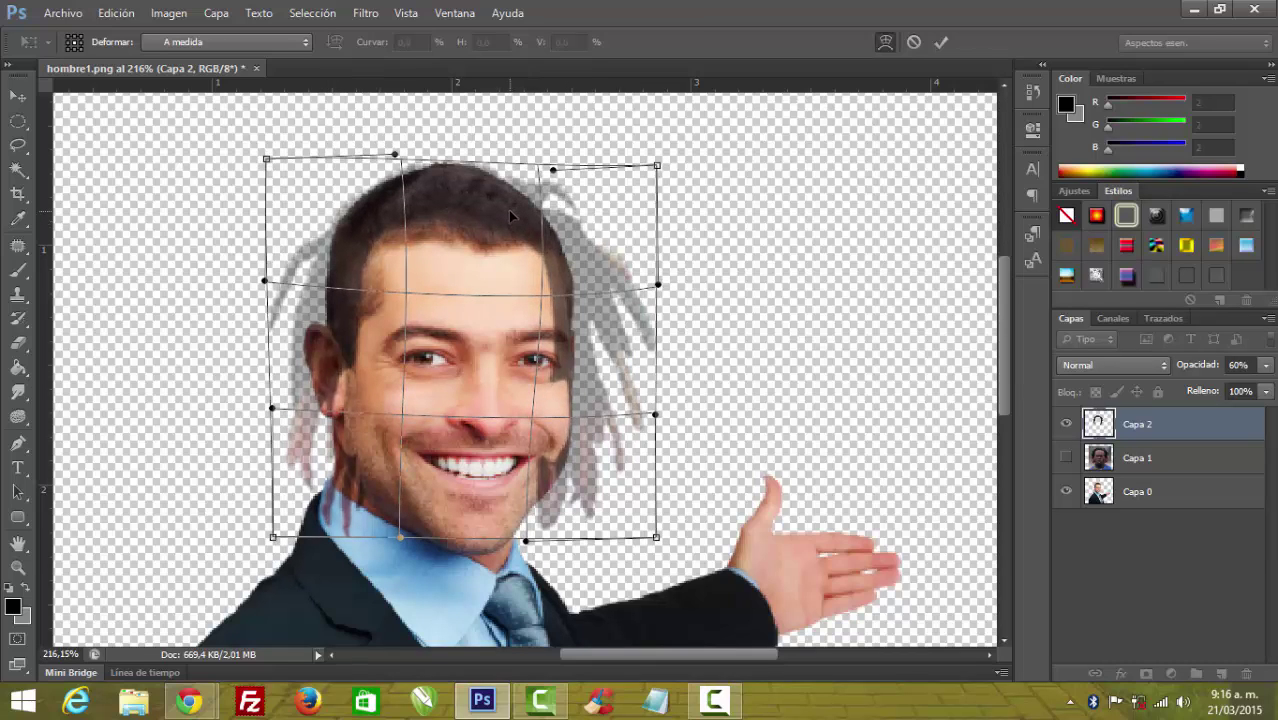
Apply the warp, then check Capa 2 at 100% opacity and return it to 61%
{"action": "key", "text": "Return"}
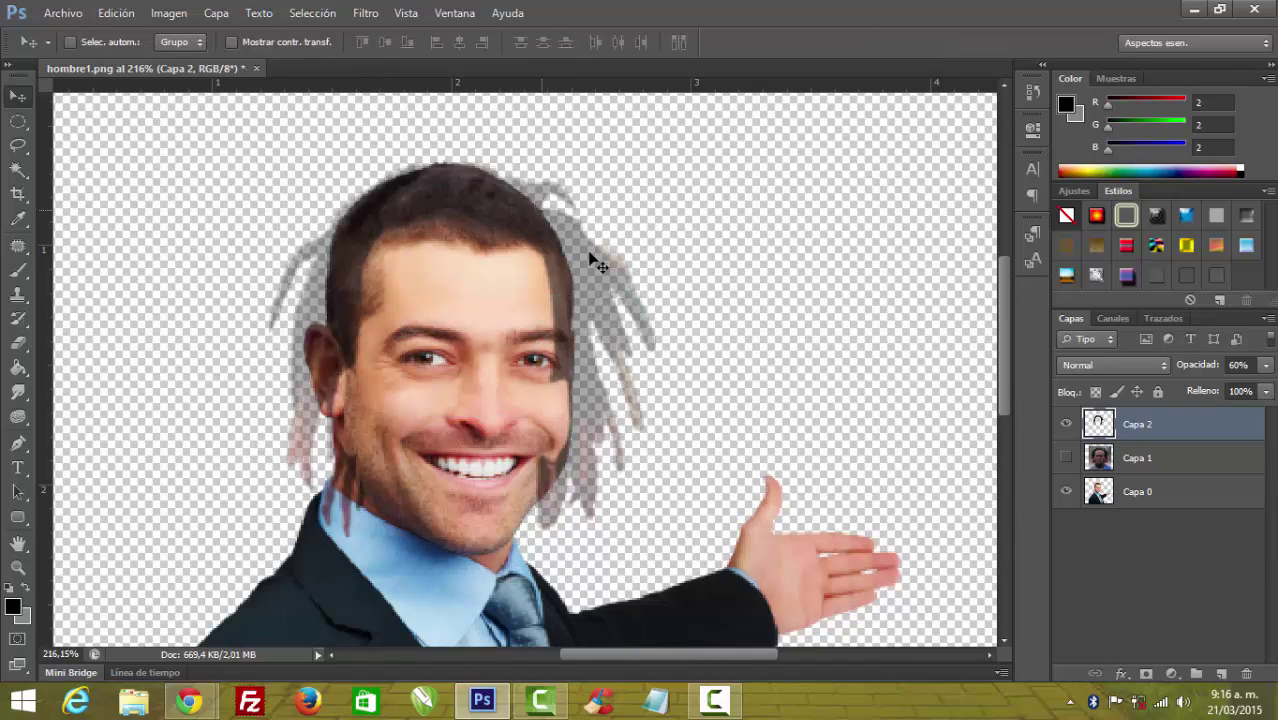
{"action": "left_click", "coordinate": [1264, 366]}
{"action": "left_click_drag", "start_coordinate": [1246, 388], "coordinate": [1272, 386]}
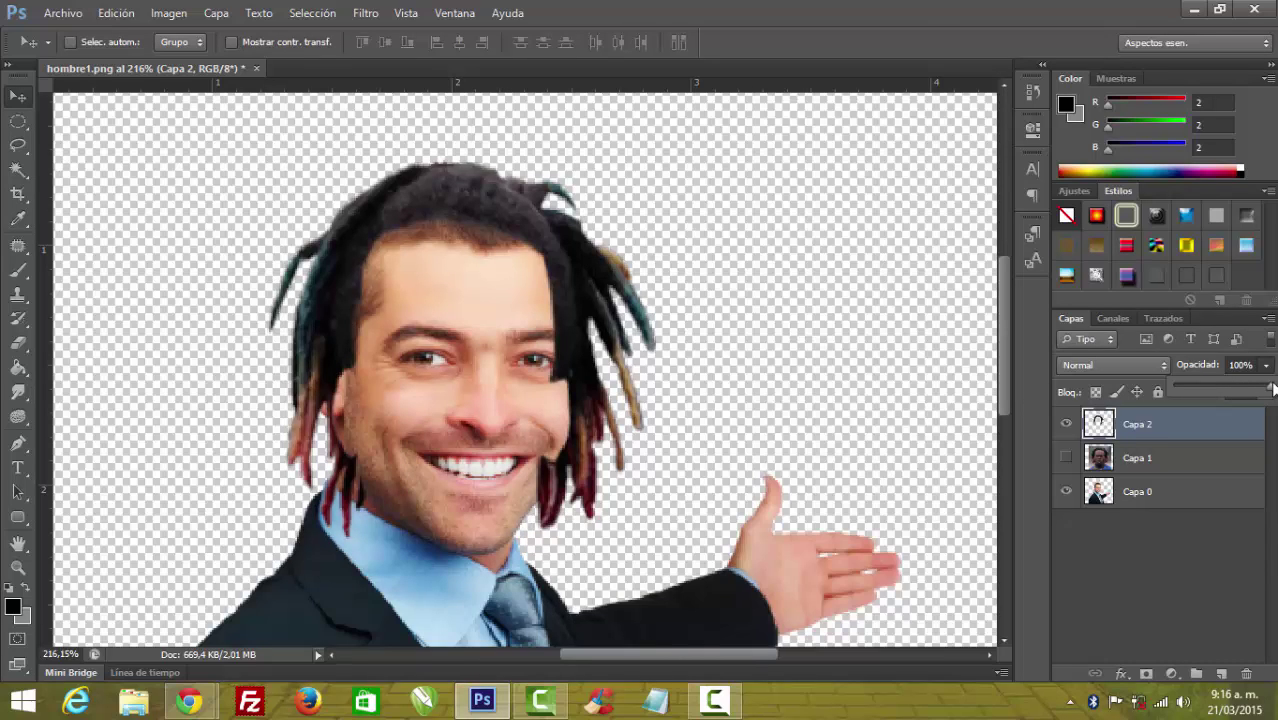
{"action": "left_click_drag", "start_coordinate": [1271, 391], "coordinate": [1236, 392]}
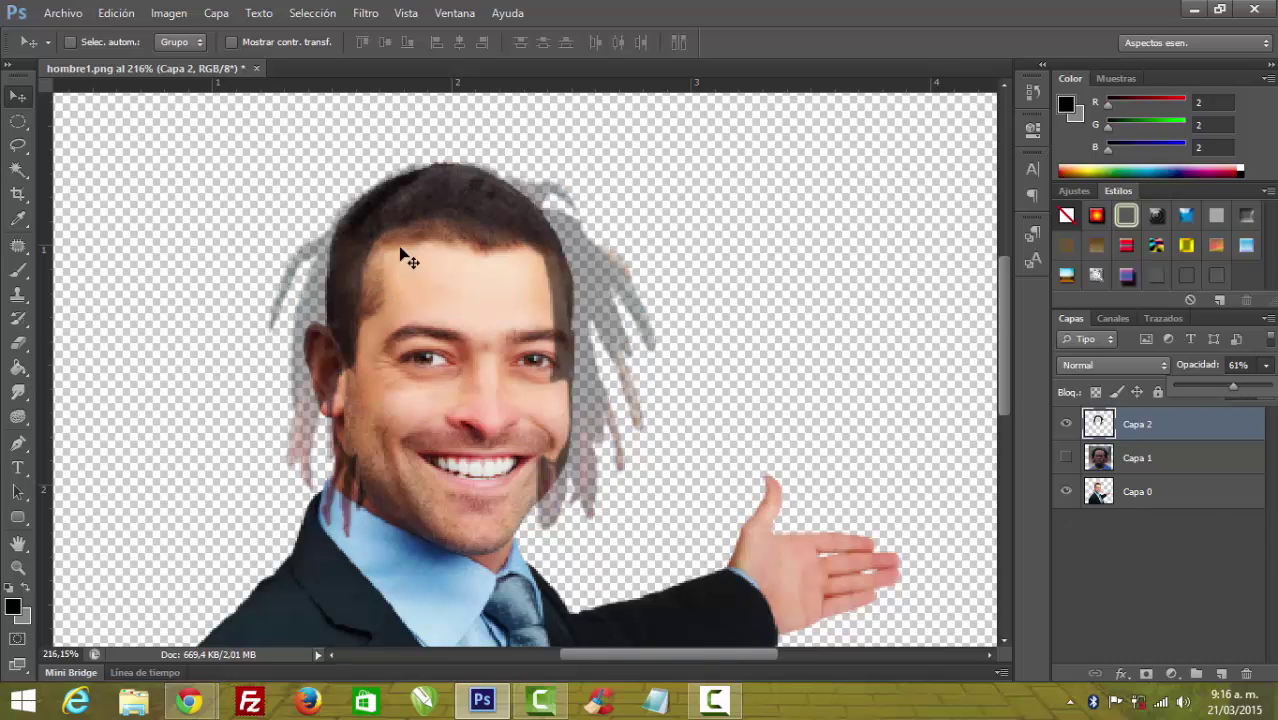
Start a new warp on the hair and bend it to fit the head
{"action": "key", "text": "ctrl+t"}
{"action": "right_click", "coordinate": [571, 287]}
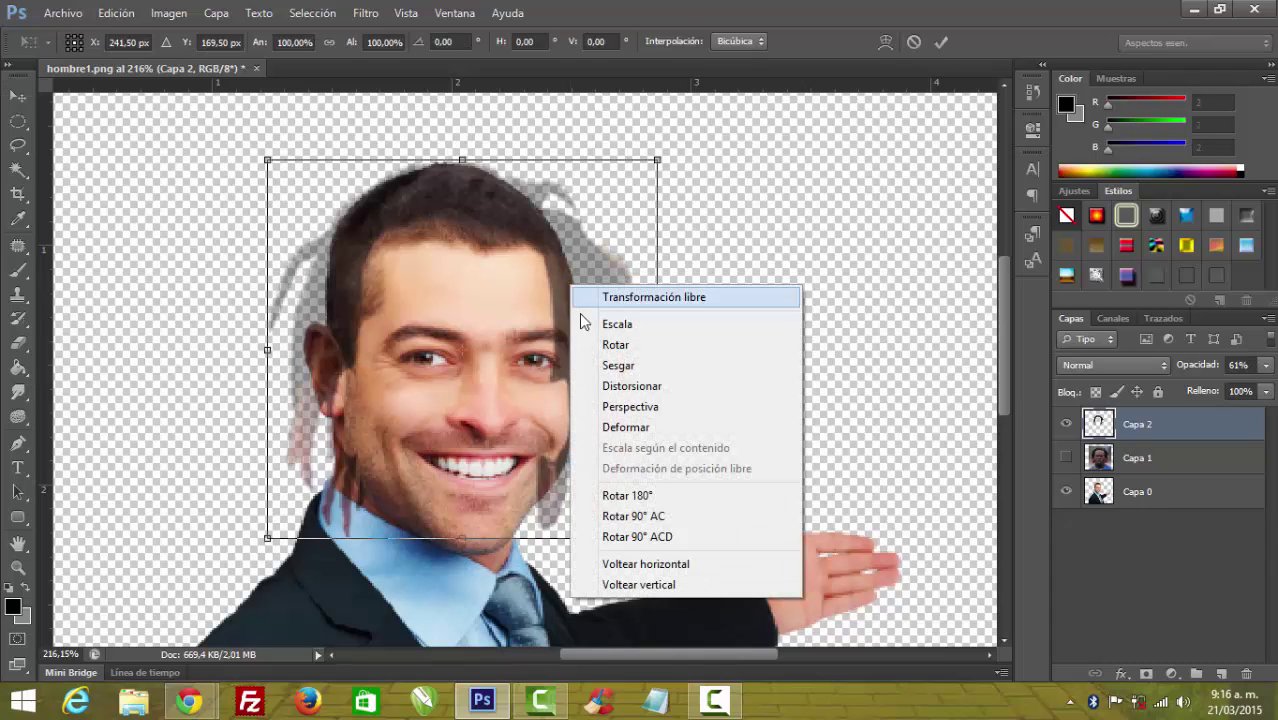
{"action": "left_click", "coordinate": [626, 428]}
{"action": "left_click_drag", "start_coordinate": [559, 316], "coordinate": [449, 241]}
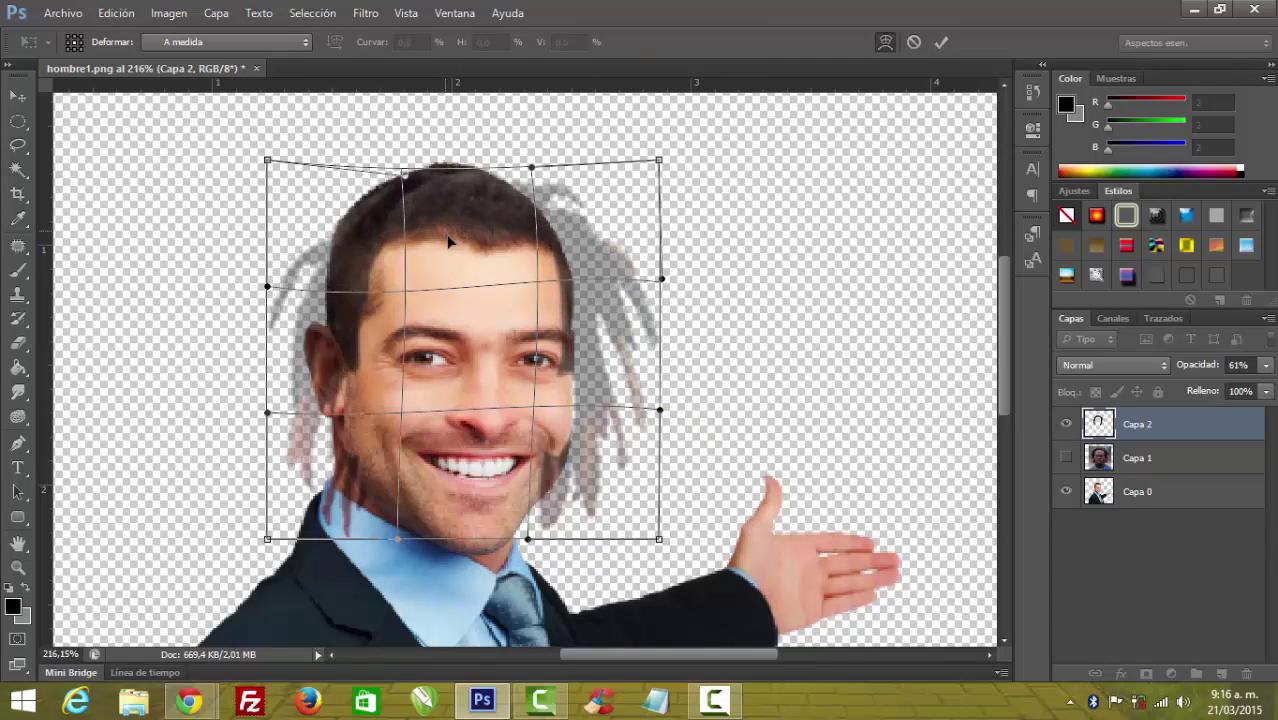
{"action": "left_click_drag", "start_coordinate": [405, 169], "coordinate": [402, 169]}
{"action": "left_click_drag", "start_coordinate": [533, 168], "coordinate": [539, 169]}
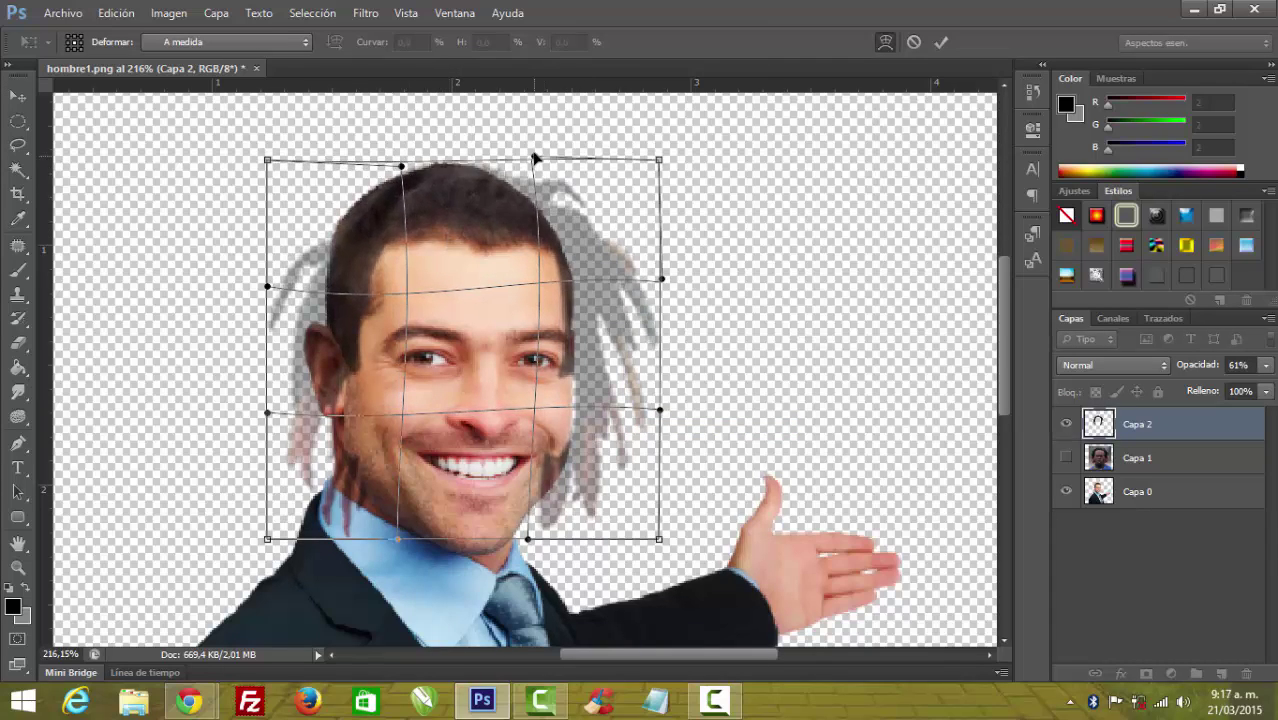
{"action": "mouse_move", "coordinate": [402, 167]}
{"action": "left_mouse_down"}
{"action": "mouse_move", "coordinate": [409, 190]}
{"action": "mouse_move", "coordinate": [402, 158]}
{"action": "left_mouse_up"}
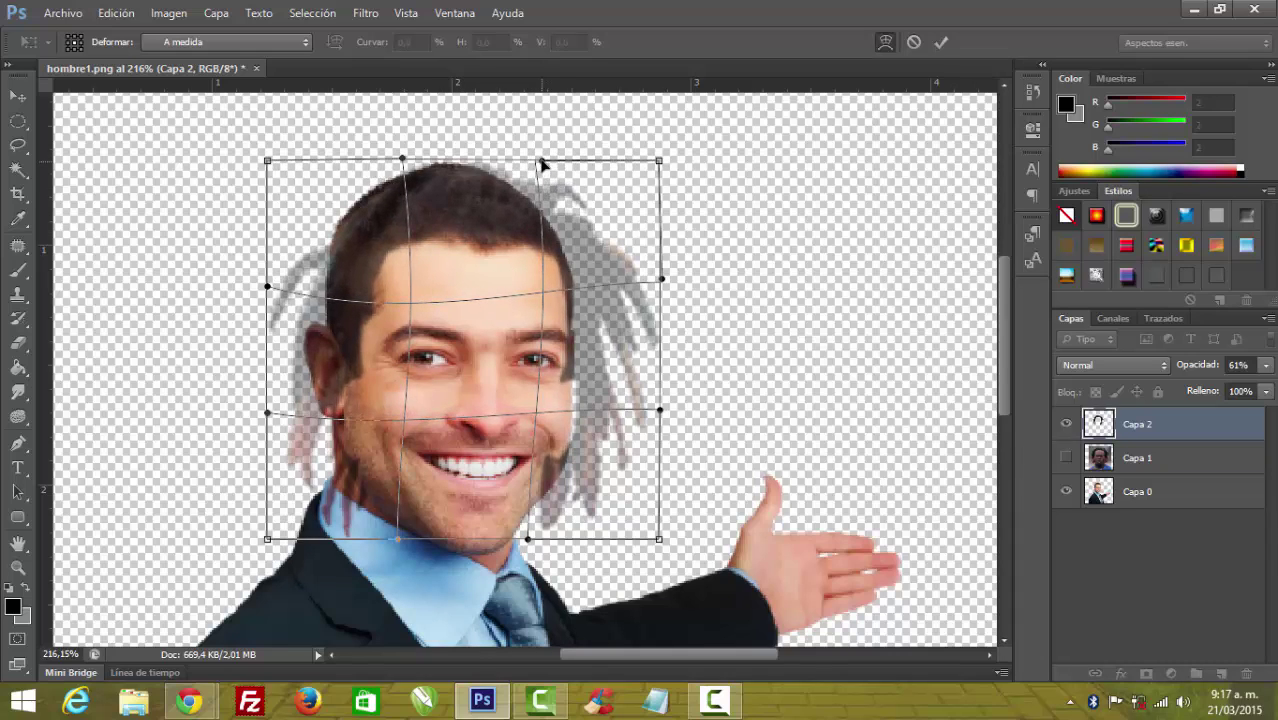
Fine-tune the warp's top edge so the hair hugs the head, then commit
{"action": "left_click_drag", "start_coordinate": [539, 170], "coordinate": [543, 158]}
{"action": "left_click_drag", "start_coordinate": [402, 168], "coordinate": [376, 155]}
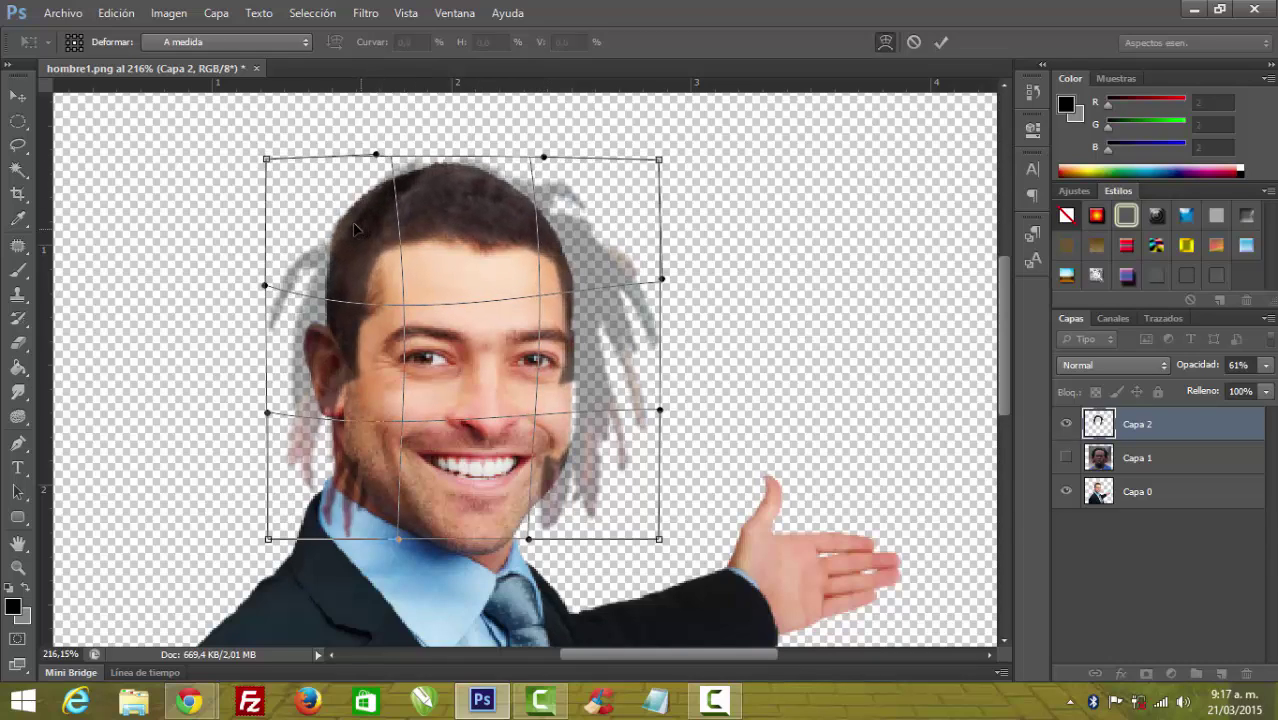
{"action": "left_click_drag", "start_coordinate": [452, 205], "coordinate": [457, 211]}
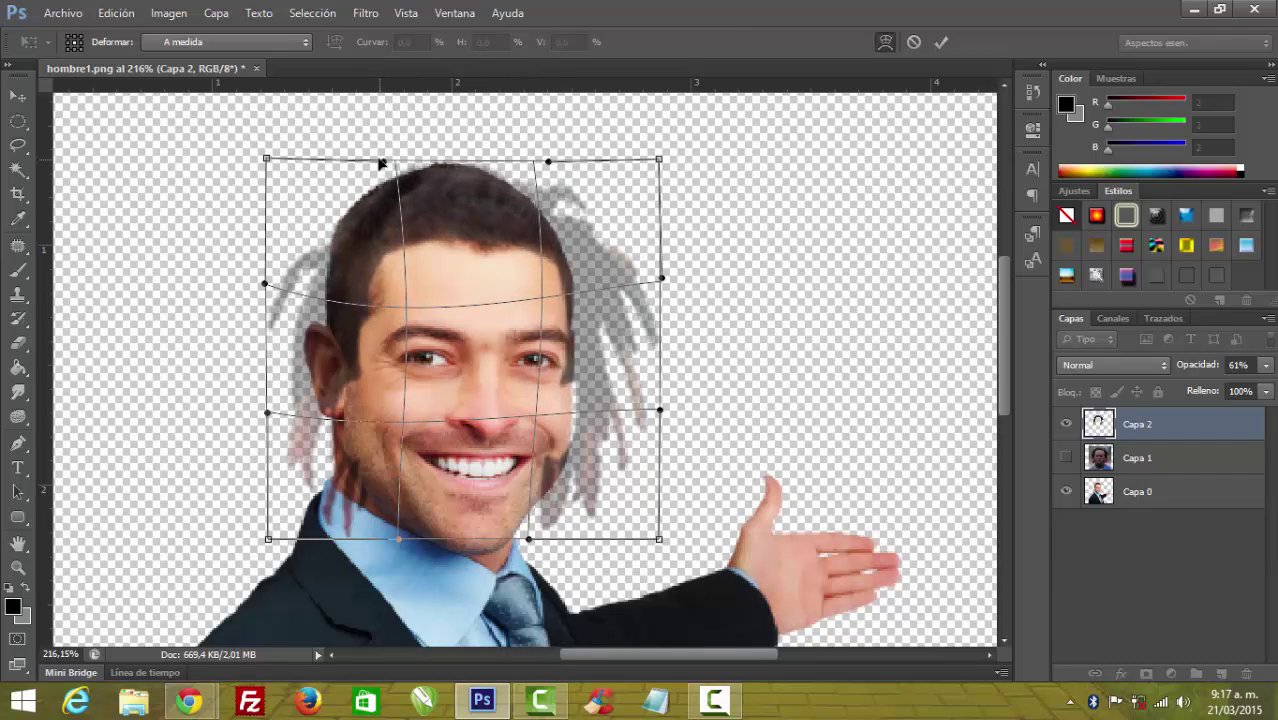
{"action": "left_click_drag", "start_coordinate": [381, 163], "coordinate": [377, 159]}
{"action": "left_click_drag", "start_coordinate": [548, 161], "coordinate": [558, 159]}
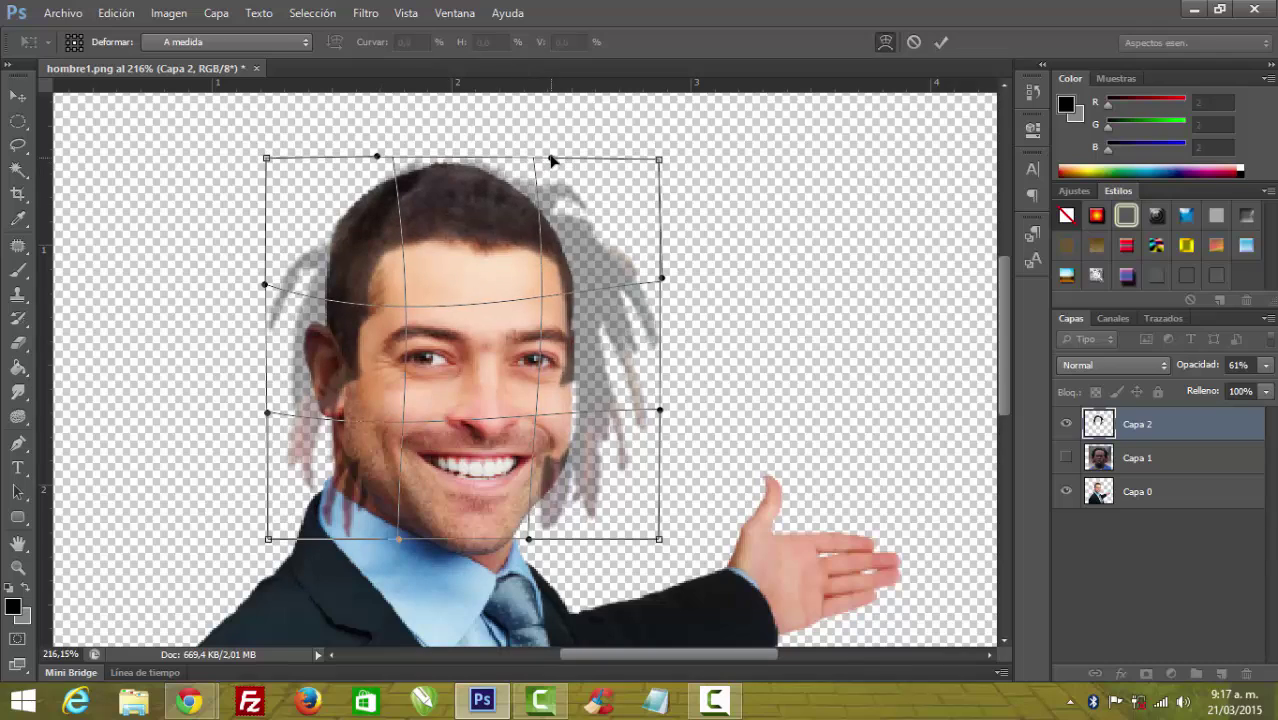
{"action": "left_click_drag", "start_coordinate": [490, 208], "coordinate": [490, 202]}
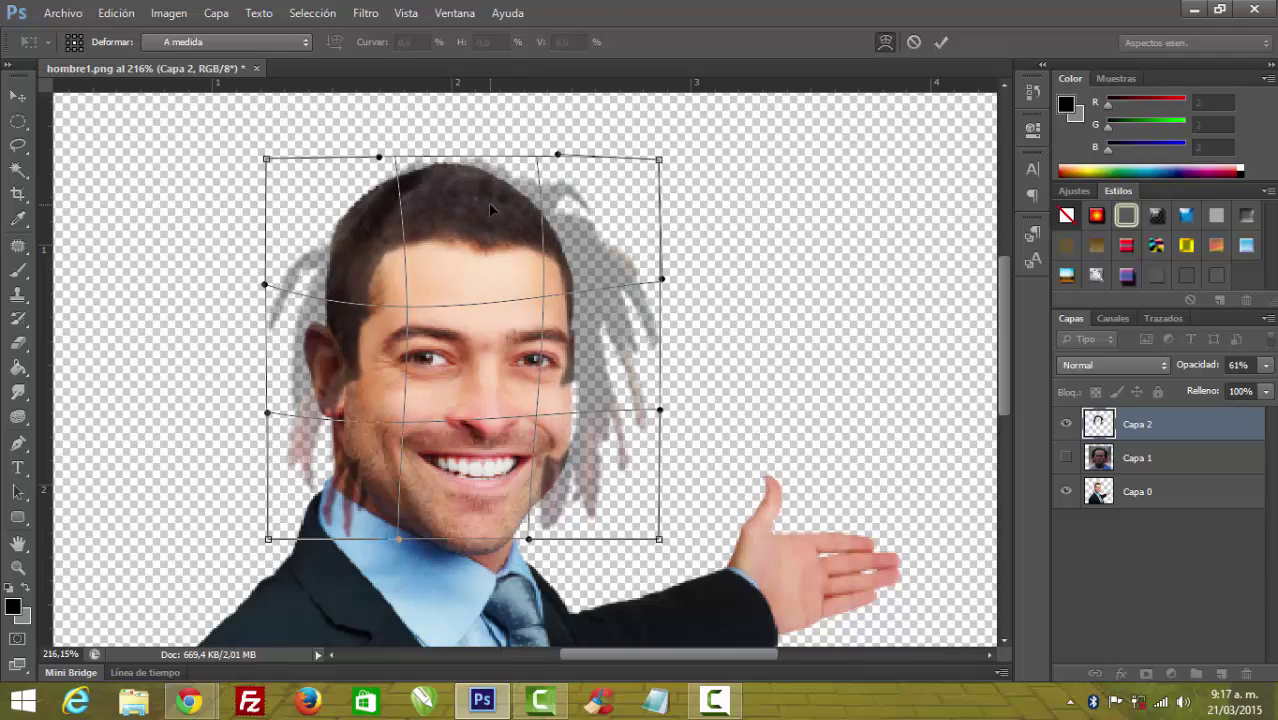
{"action": "key", "text": "Return"}
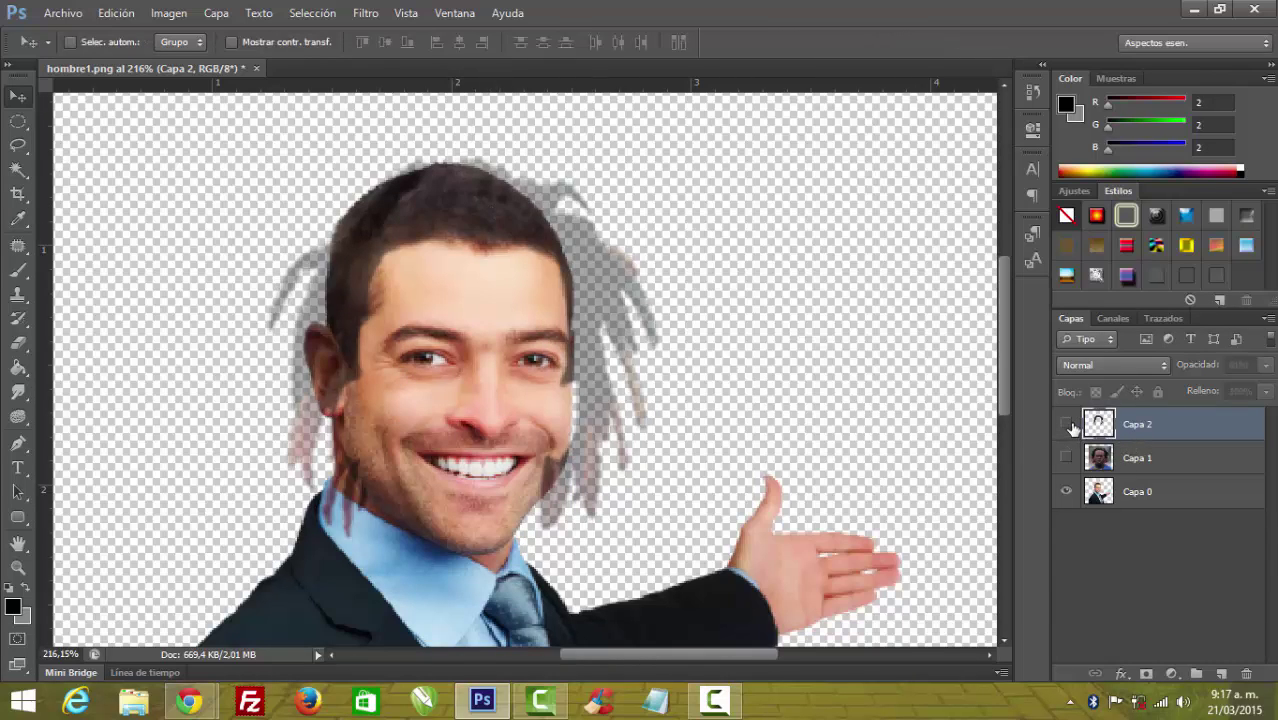
Compare the hair layer at full opacity, then set Capa 2 to 75% opacity
{"action": "left_click", "coordinate": [1067, 424]}
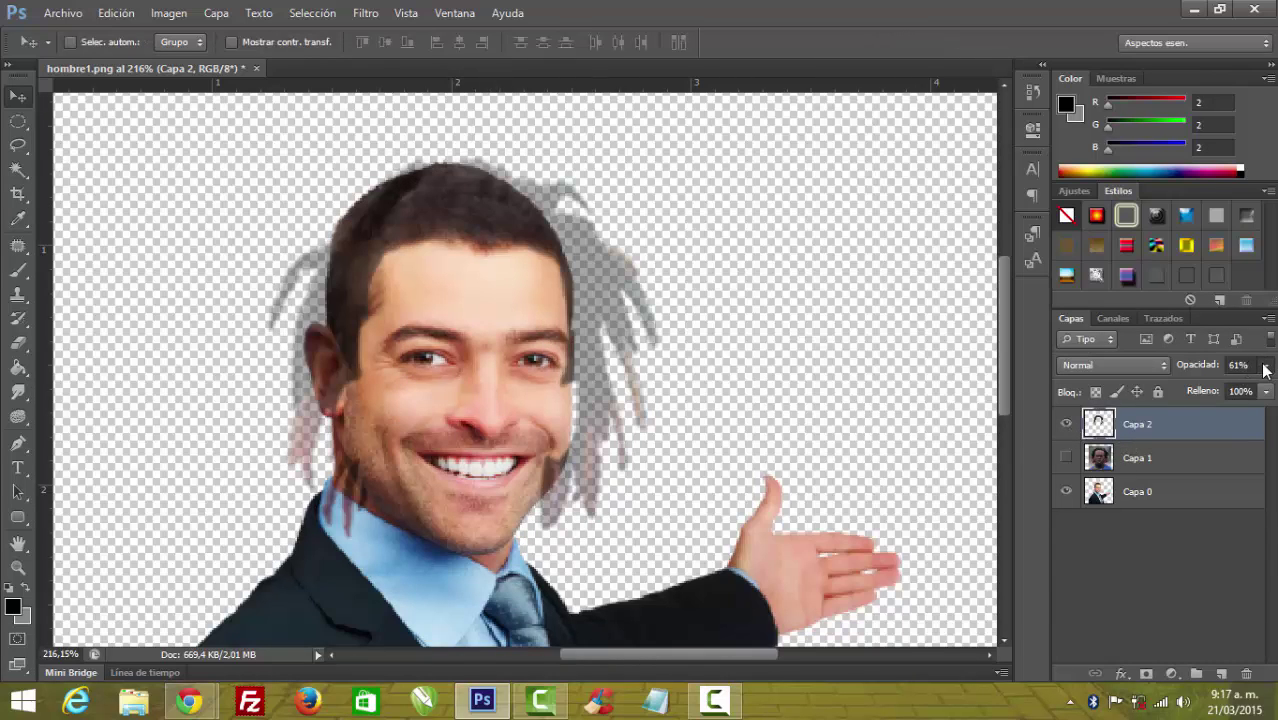
{"action": "left_click", "coordinate": [1266, 365]}
{"action": "left_click_drag", "start_coordinate": [1266, 390], "coordinate": [1276, 390]}
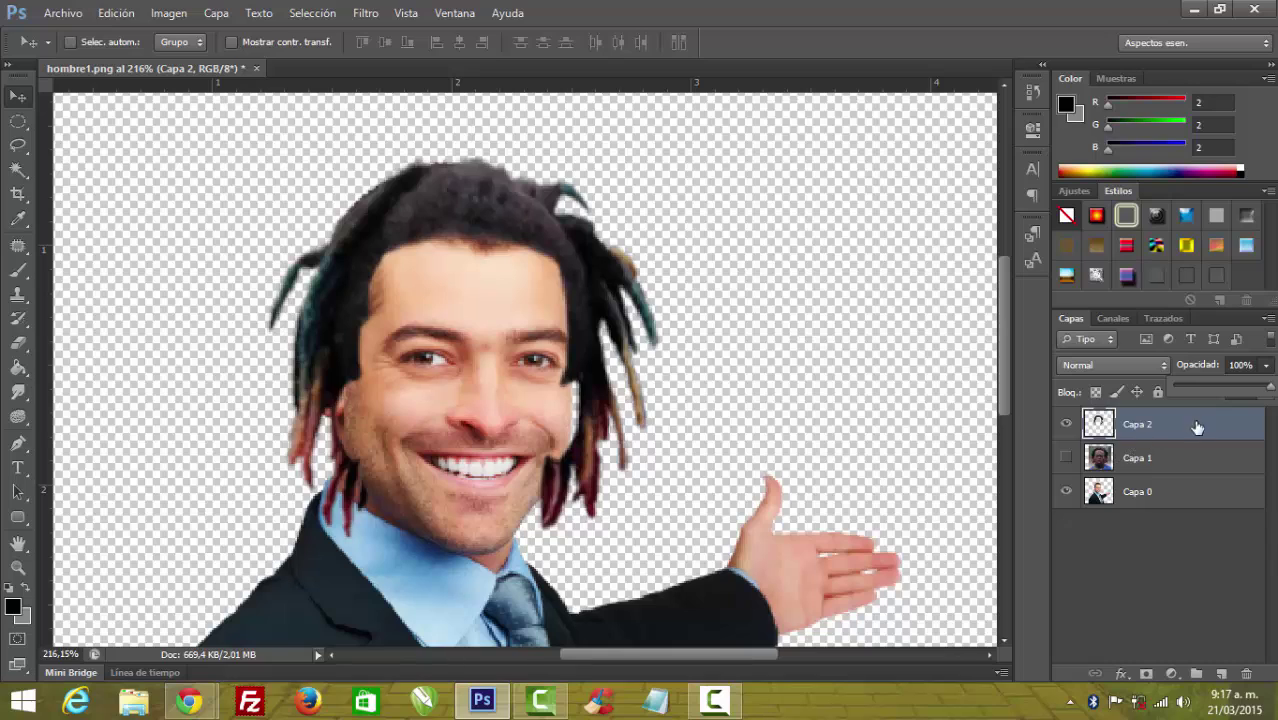
{"action": "left_click_drag", "start_coordinate": [1270, 390], "coordinate": [1246, 390]}
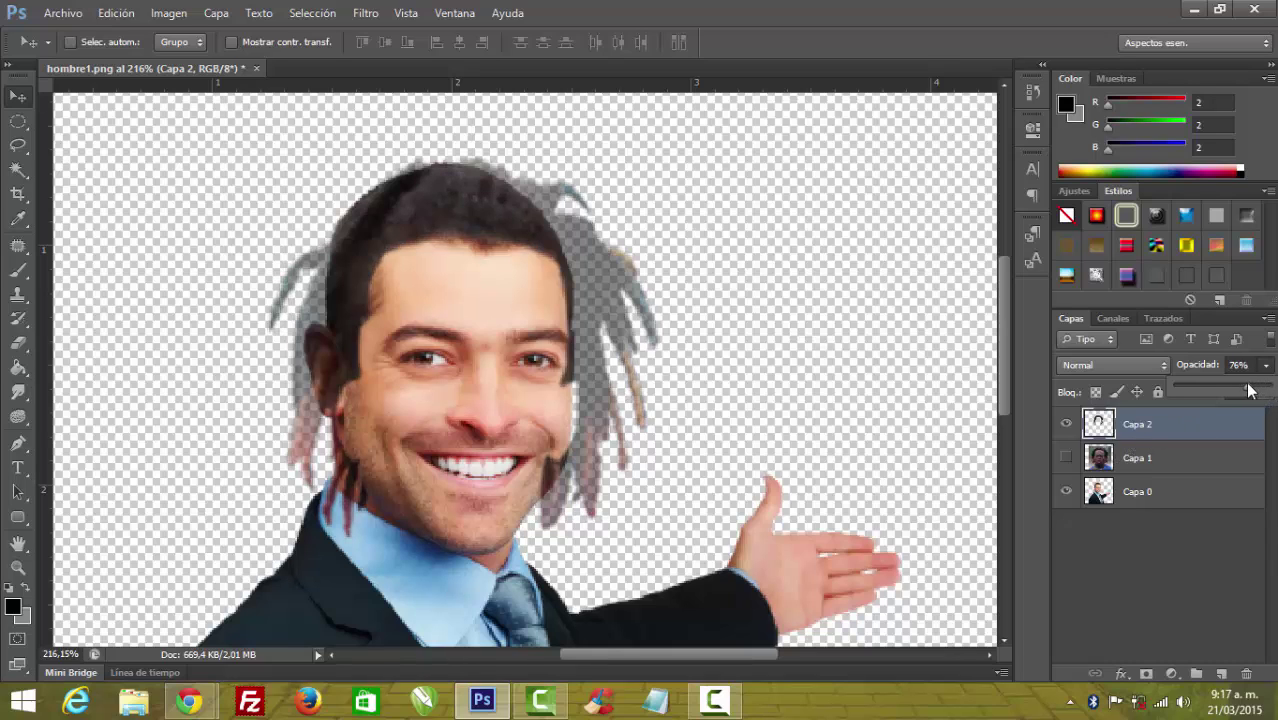
Warp the hair's right side inward toward the head and commit
{"action": "key", "text": "ctrl+t"}
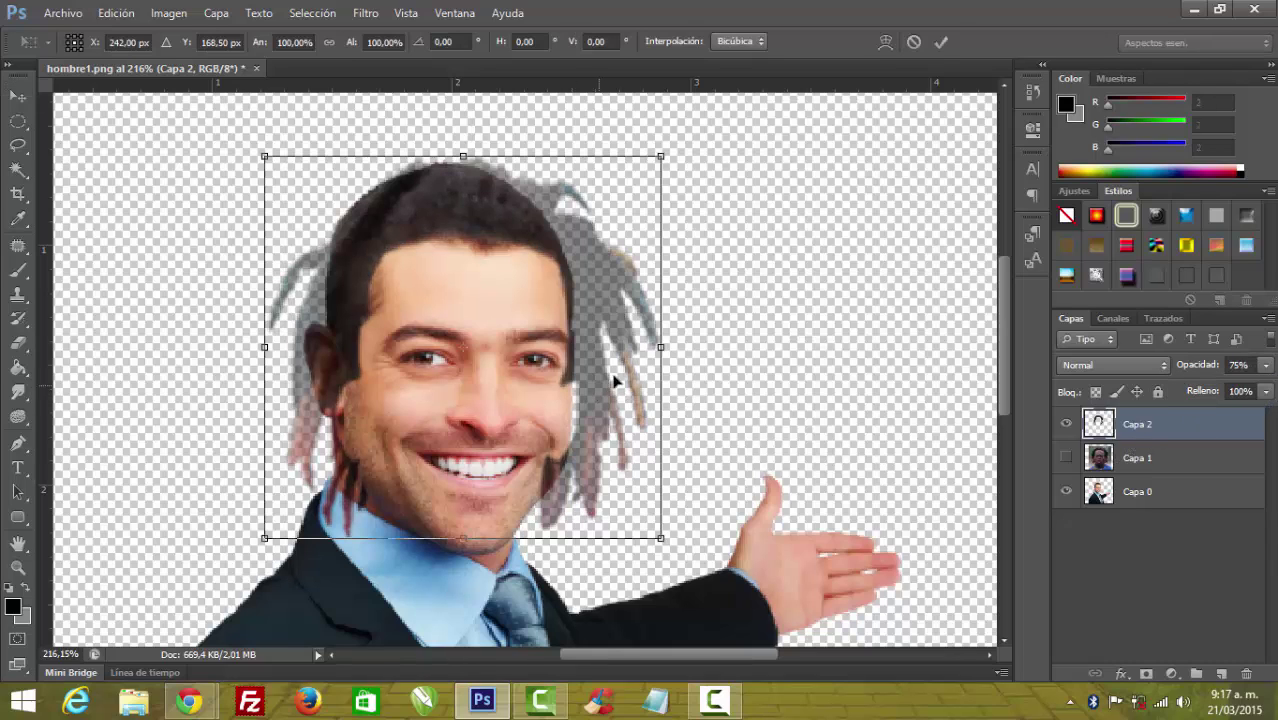
{"action": "right_click", "coordinate": [548, 352]}
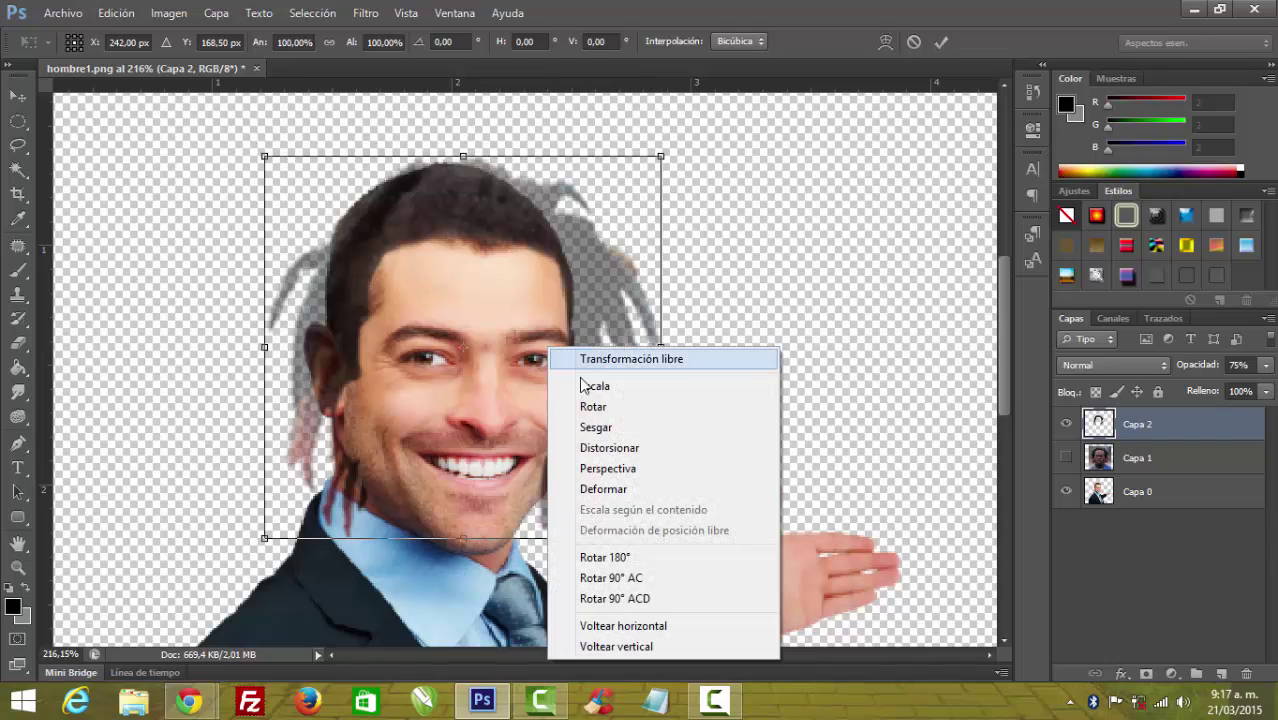
{"action": "left_click", "coordinate": [600, 488]}
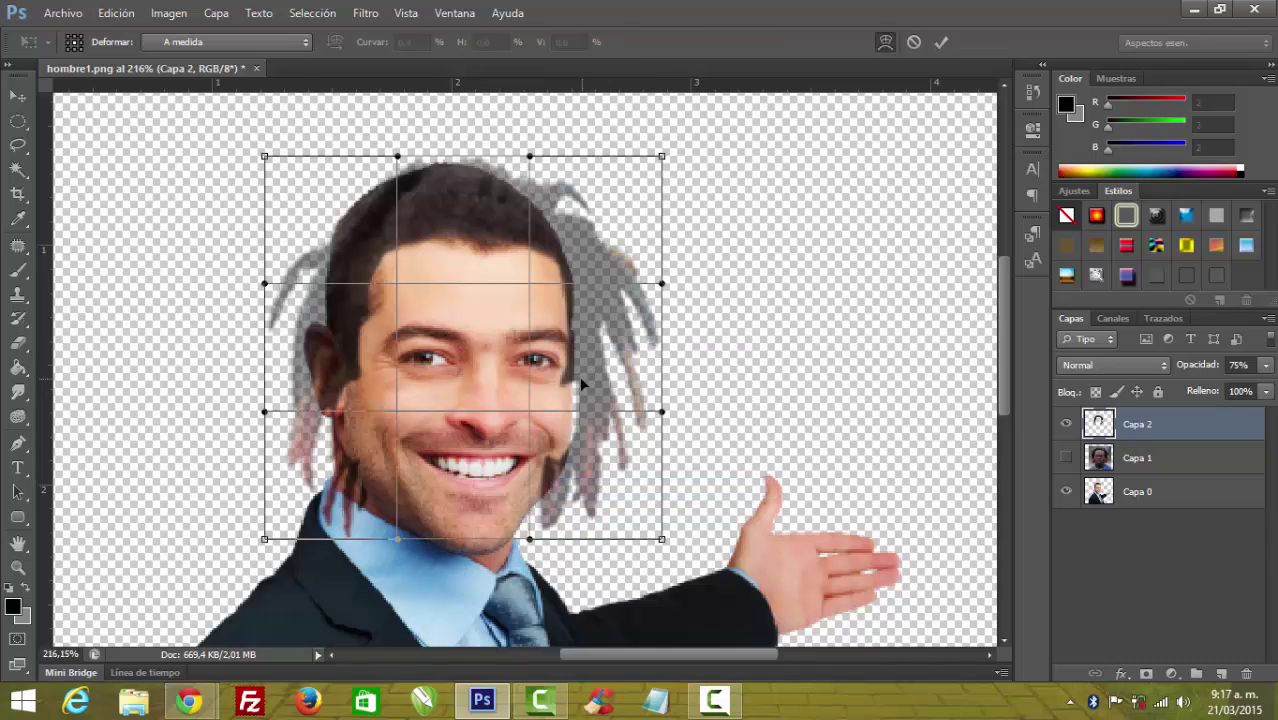
{"action": "left_click_drag", "start_coordinate": [584, 383], "coordinate": [576, 381]}
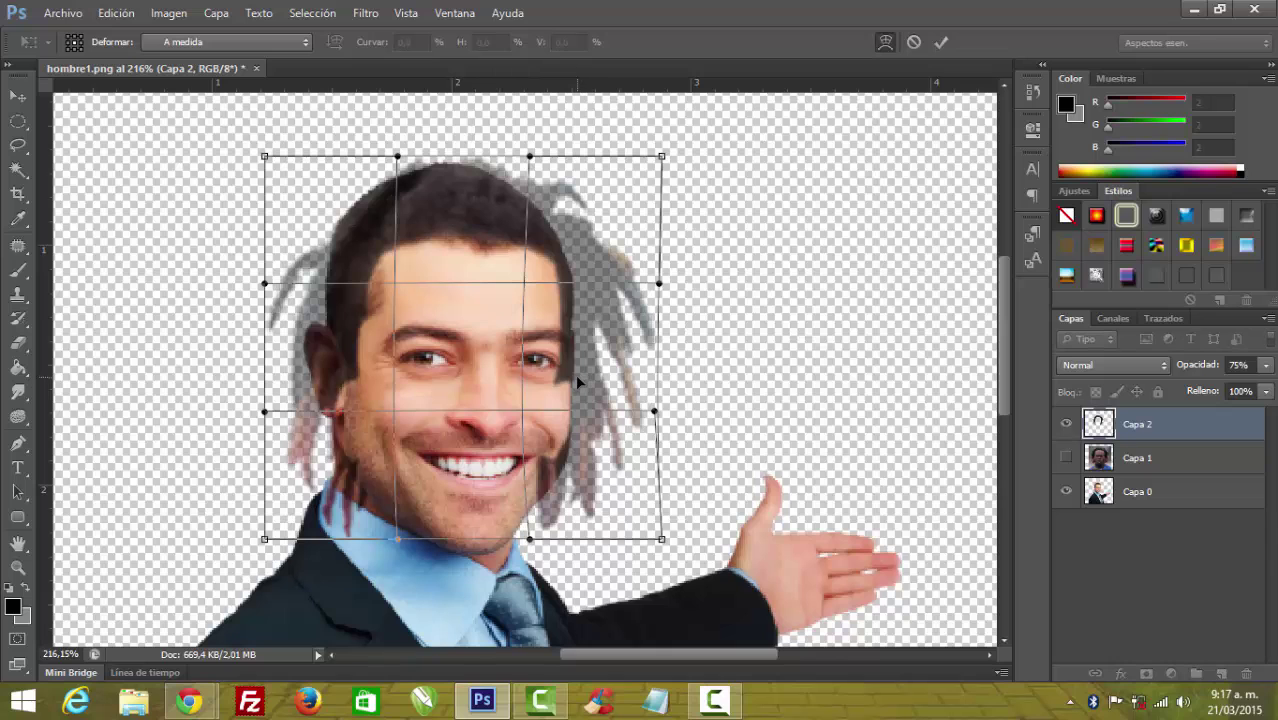
{"action": "key", "text": "Return"}
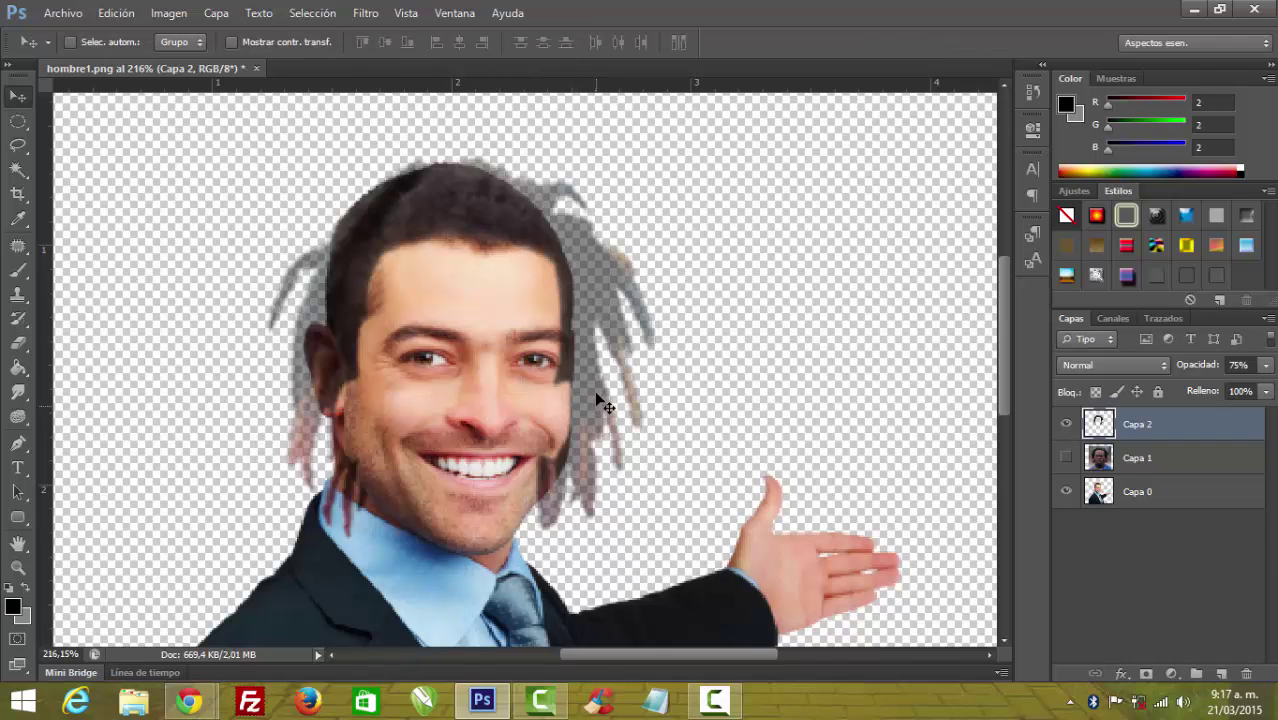
With the Eraser, remove hair overlay along the right edge of the face
{"action": "scroll", "coordinate": [590, 320], "scroll_direction": "up", "scroll_amount": 3}
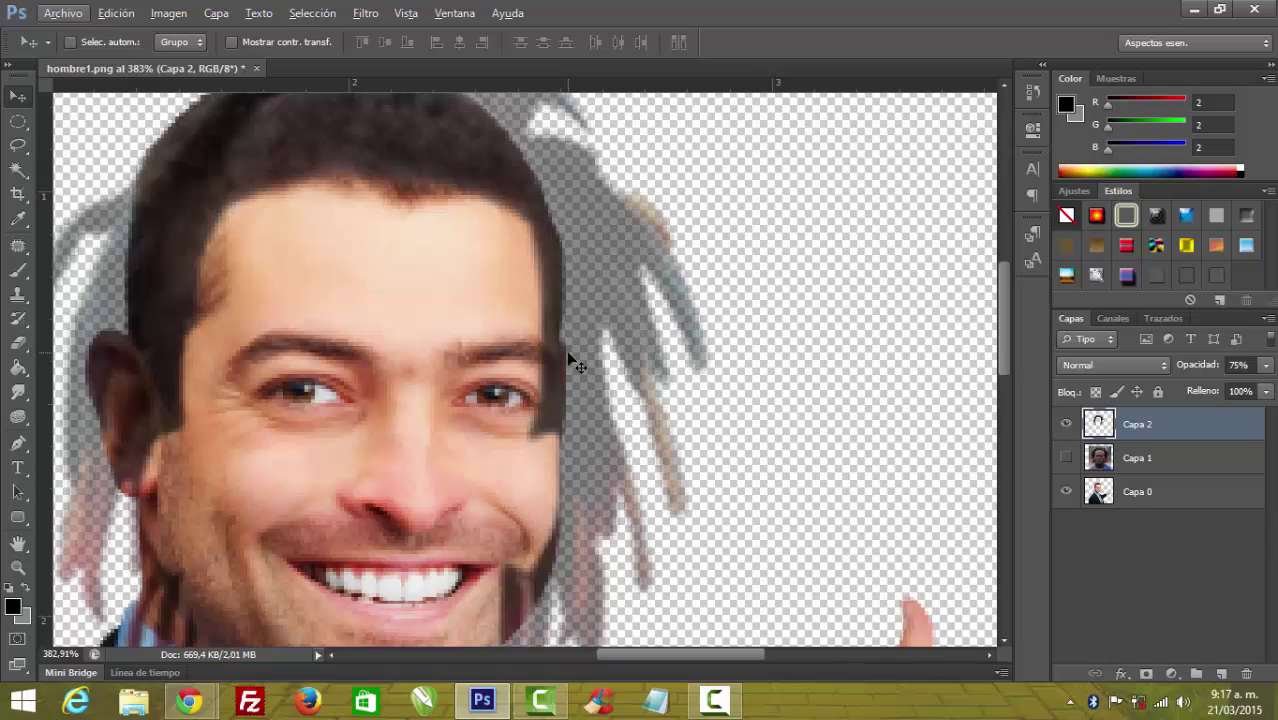
{"action": "key", "text": "alt+e"}
{"action": "key", "text": "e"}
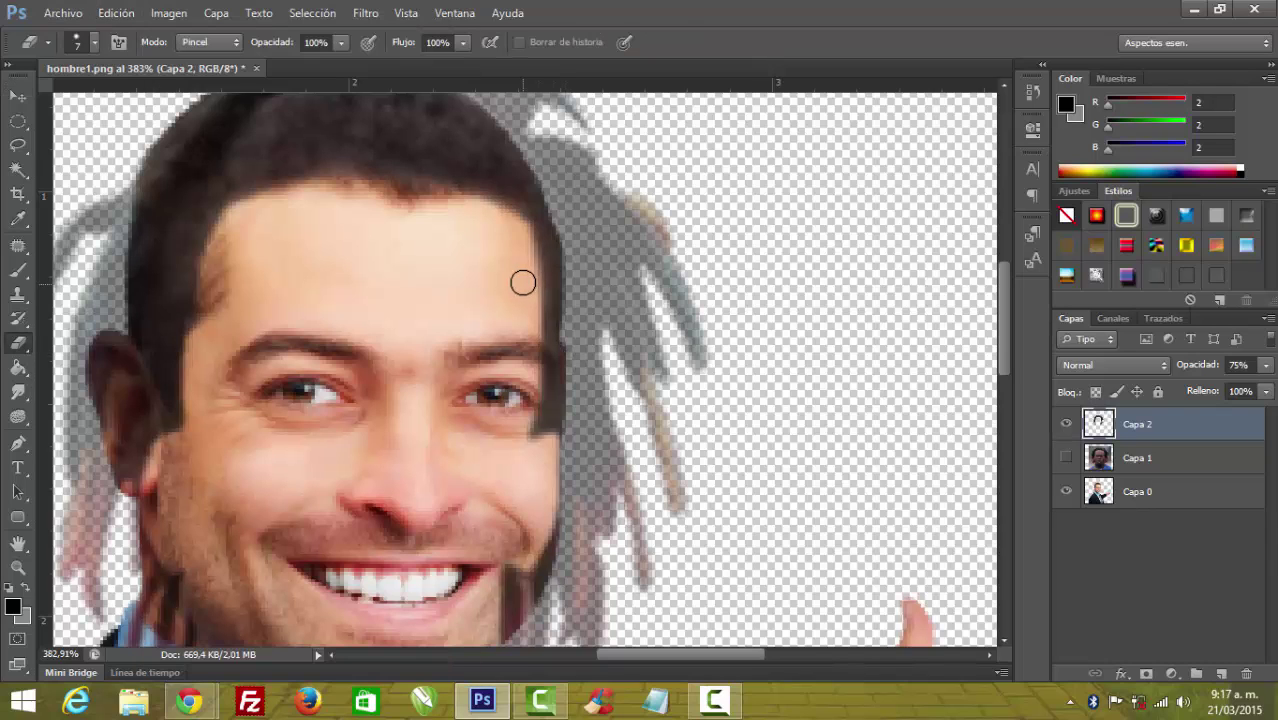
{"action": "mouse_move", "coordinate": [533, 232]}
{"action": "left_mouse_down"}
{"action": "mouse_move", "coordinate": [555, 382]}
{"action": "mouse_move", "coordinate": [545, 433]}
{"action": "left_mouse_up"}
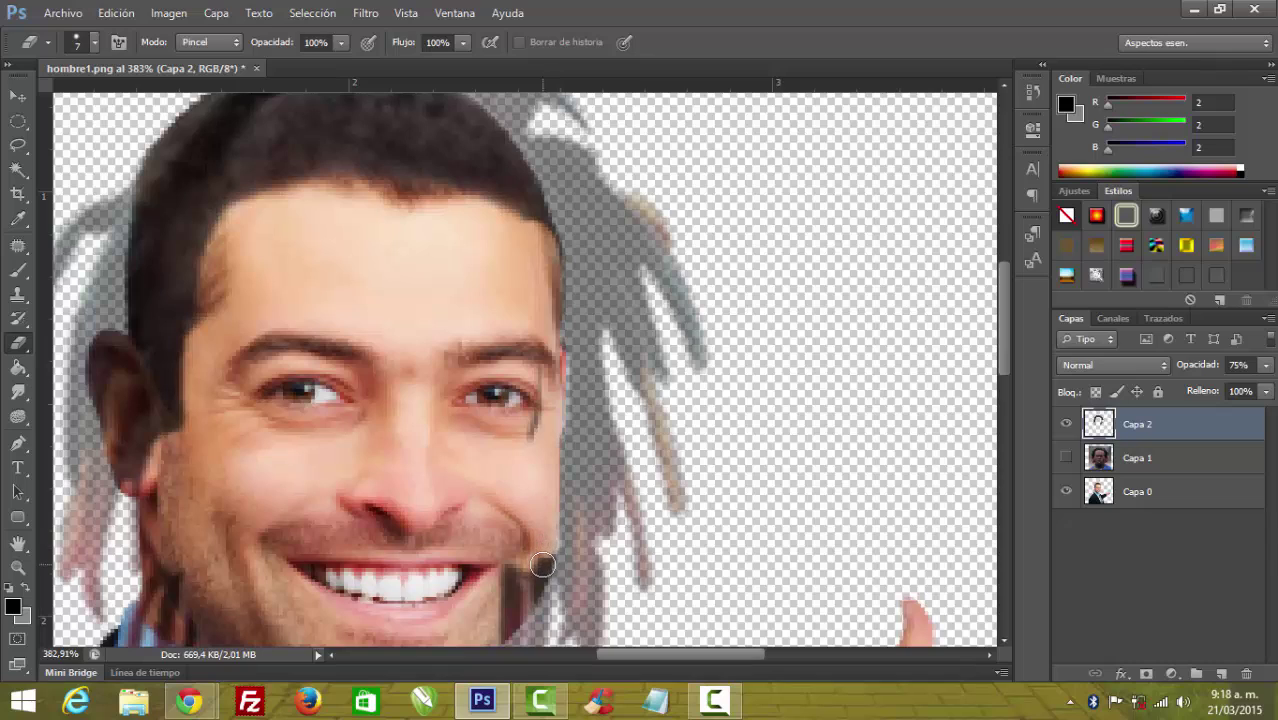
{"action": "key", "text": "v"}
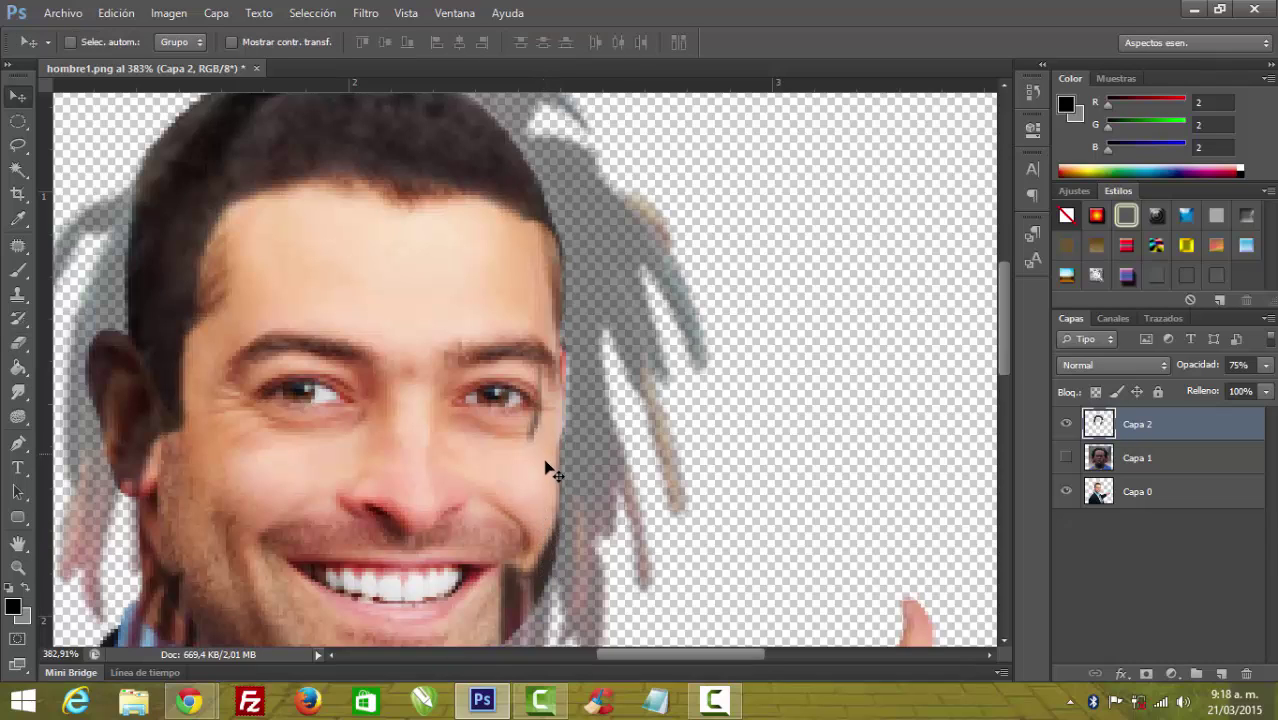
{"action": "key", "text": "e"}
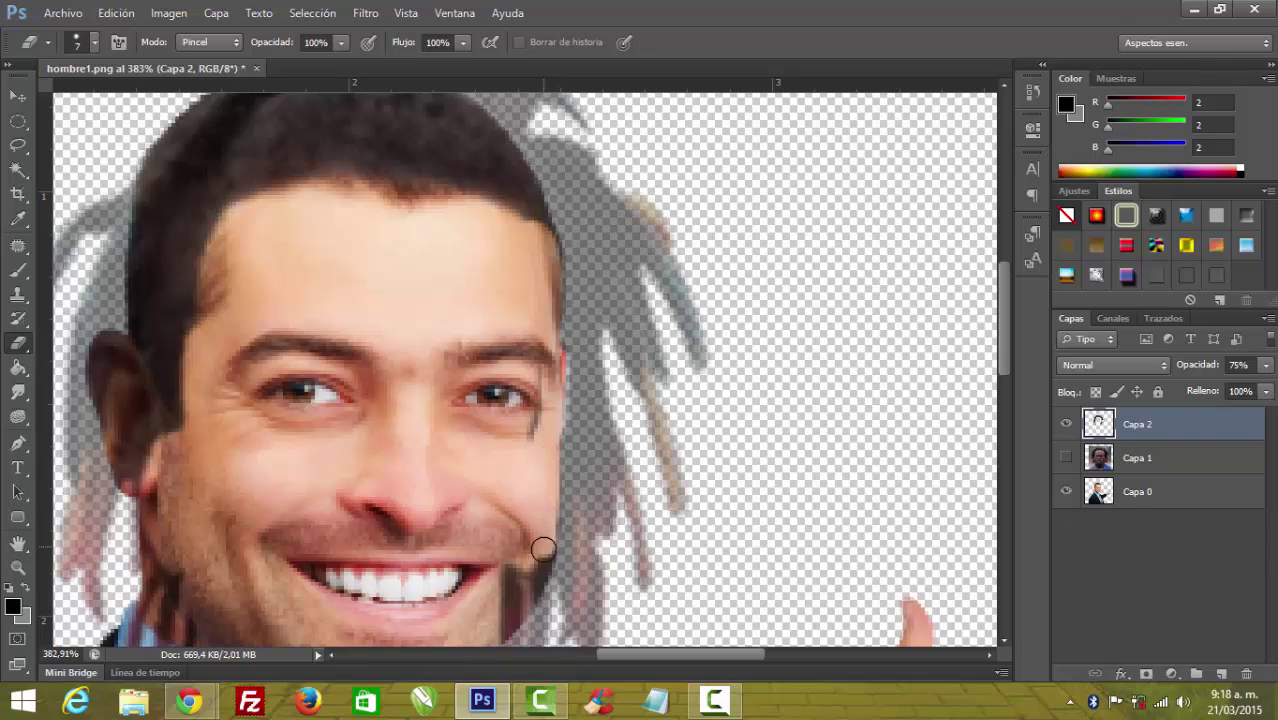
Erase hair over the jawline and cheek up to the eyebrow
{"action": "mouse_move", "coordinate": [534, 571]}
{"action": "left_mouse_down"}
{"action": "mouse_move", "coordinate": [517, 602]}
{"action": "mouse_move", "coordinate": [548, 500]}
{"action": "left_mouse_up"}
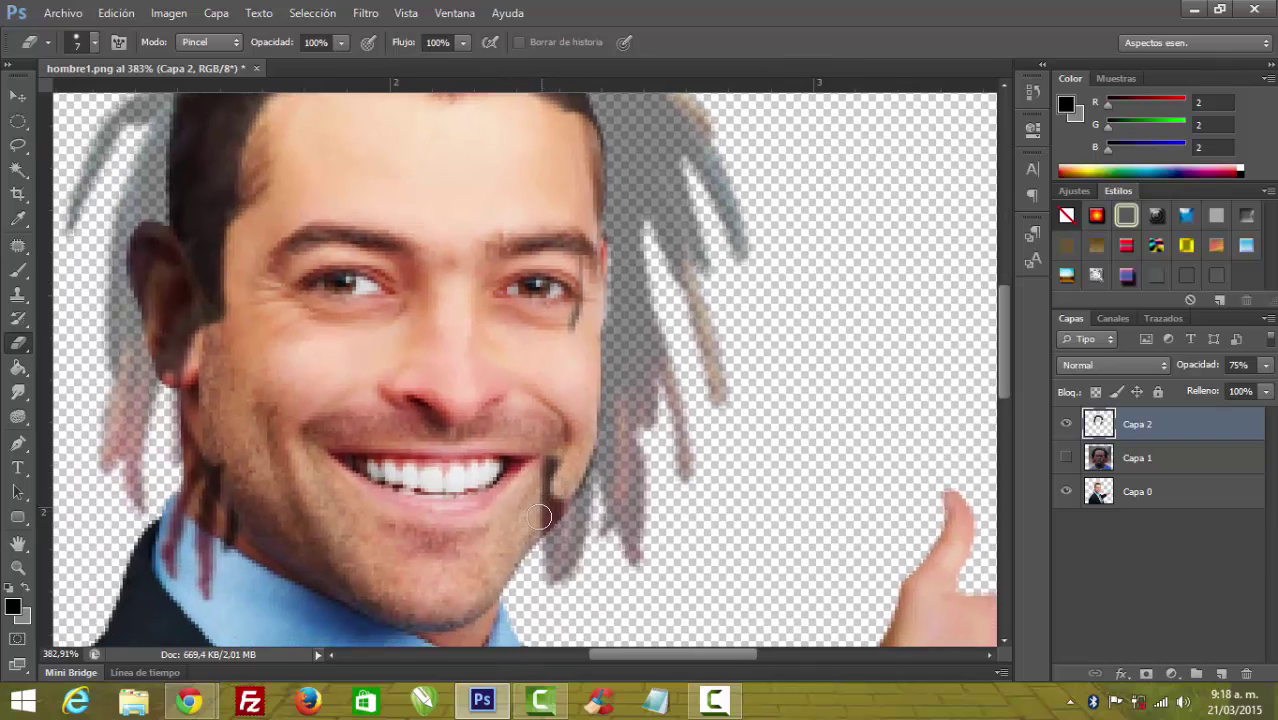
{"action": "mouse_move", "coordinate": [537, 508]}
{"action": "left_mouse_down"}
{"action": "mouse_move", "coordinate": [555, 456]}
{"action": "mouse_move", "coordinate": [544, 465]}
{"action": "left_mouse_up"}
{"action": "left_click_drag", "start_coordinate": [535, 512], "coordinate": [584, 445]}
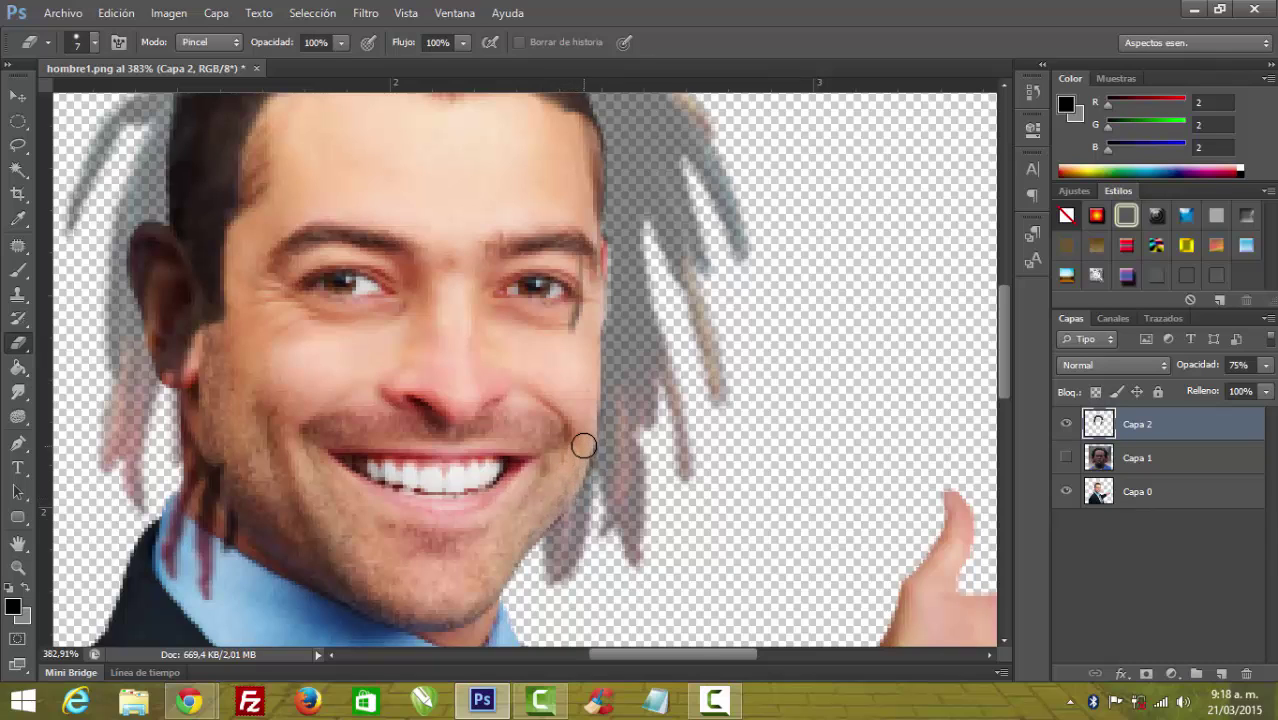
{"action": "left_click_drag", "start_coordinate": [562, 320], "coordinate": [572, 235]}
{"action": "left_click_drag", "start_coordinate": [610, 292], "coordinate": [609, 407]}
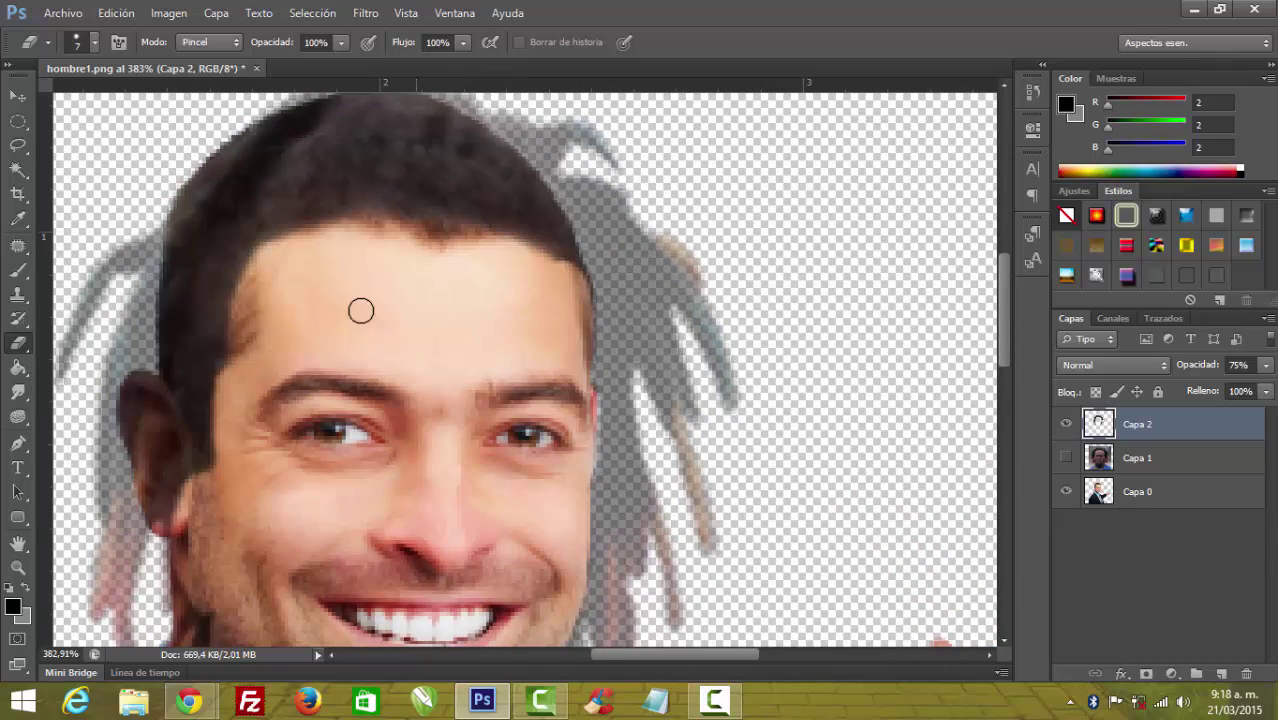
Erase hair along the left jawline and over the man's ear
{"action": "mouse_move", "coordinate": [265, 368]}
{"action": "left_mouse_down"}
{"action": "mouse_move", "coordinate": [376, 312]}
{"action": "mouse_move", "coordinate": [442, 251]}
{"action": "left_mouse_up"}
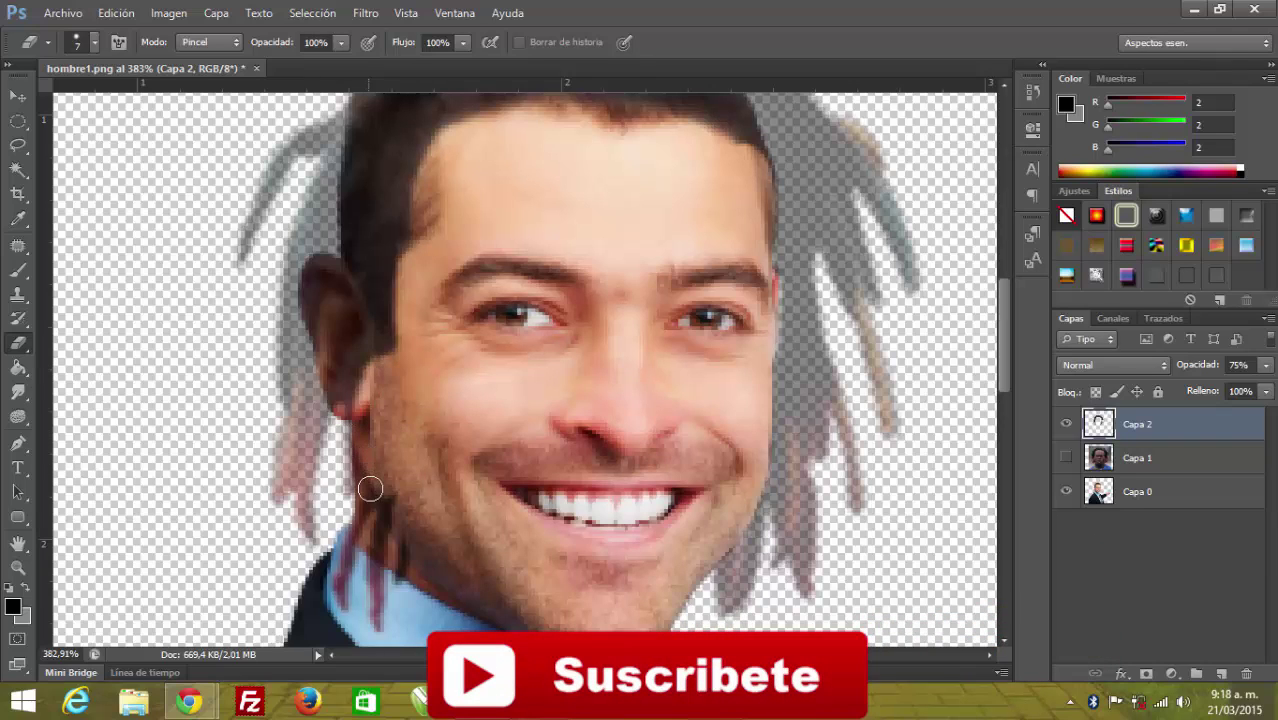
{"action": "mouse_move", "coordinate": [370, 488]}
{"action": "left_mouse_down"}
{"action": "mouse_move", "coordinate": [374, 545]}
{"action": "mouse_move", "coordinate": [405, 545]}
{"action": "mouse_move", "coordinate": [380, 620]}
{"action": "mouse_move", "coordinate": [378, 560]}
{"action": "mouse_move", "coordinate": [336, 592]}
{"action": "mouse_move", "coordinate": [346, 528]}
{"action": "mouse_move", "coordinate": [373, 512]}
{"action": "left_mouse_up"}
{"action": "scroll", "coordinate": [476, 390], "scroll_direction": "up", "scroll_amount": 3}
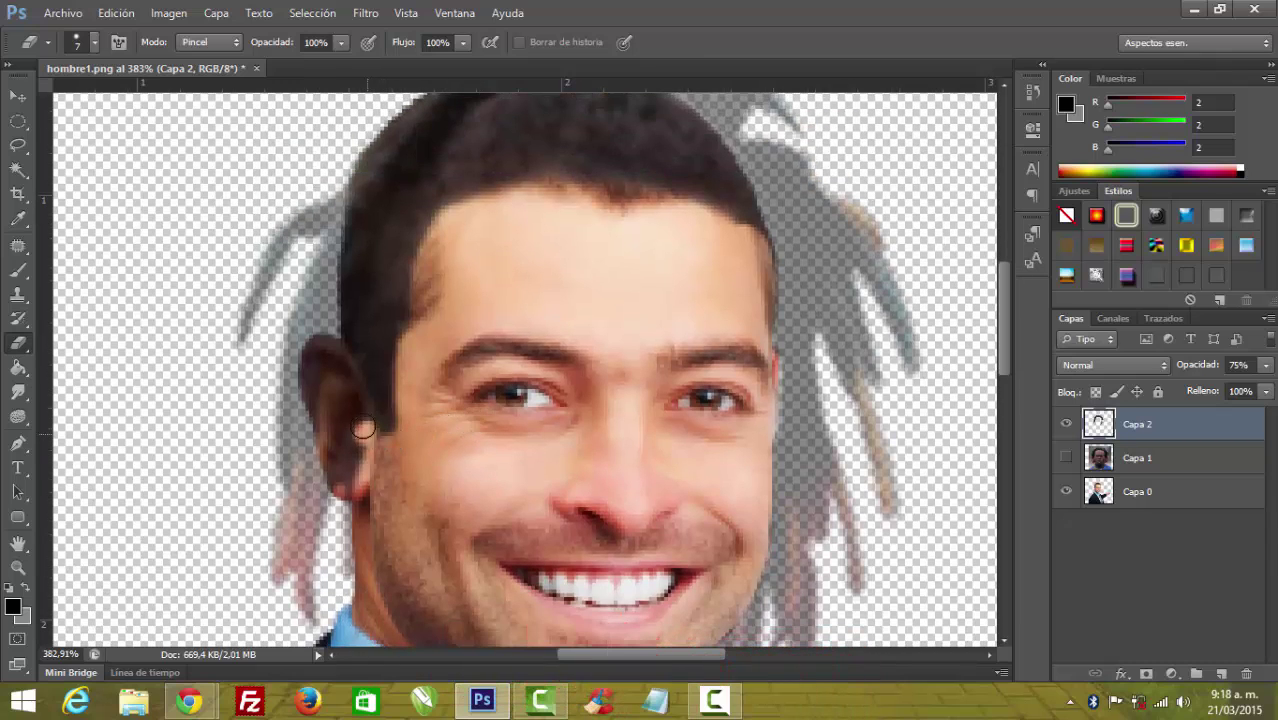
{"action": "mouse_move", "coordinate": [353, 384]}
{"action": "left_mouse_down"}
{"action": "mouse_move", "coordinate": [317, 347]}
{"action": "mouse_move", "coordinate": [330, 449]}
{"action": "mouse_move", "coordinate": [334, 378]}
{"action": "left_mouse_up"}
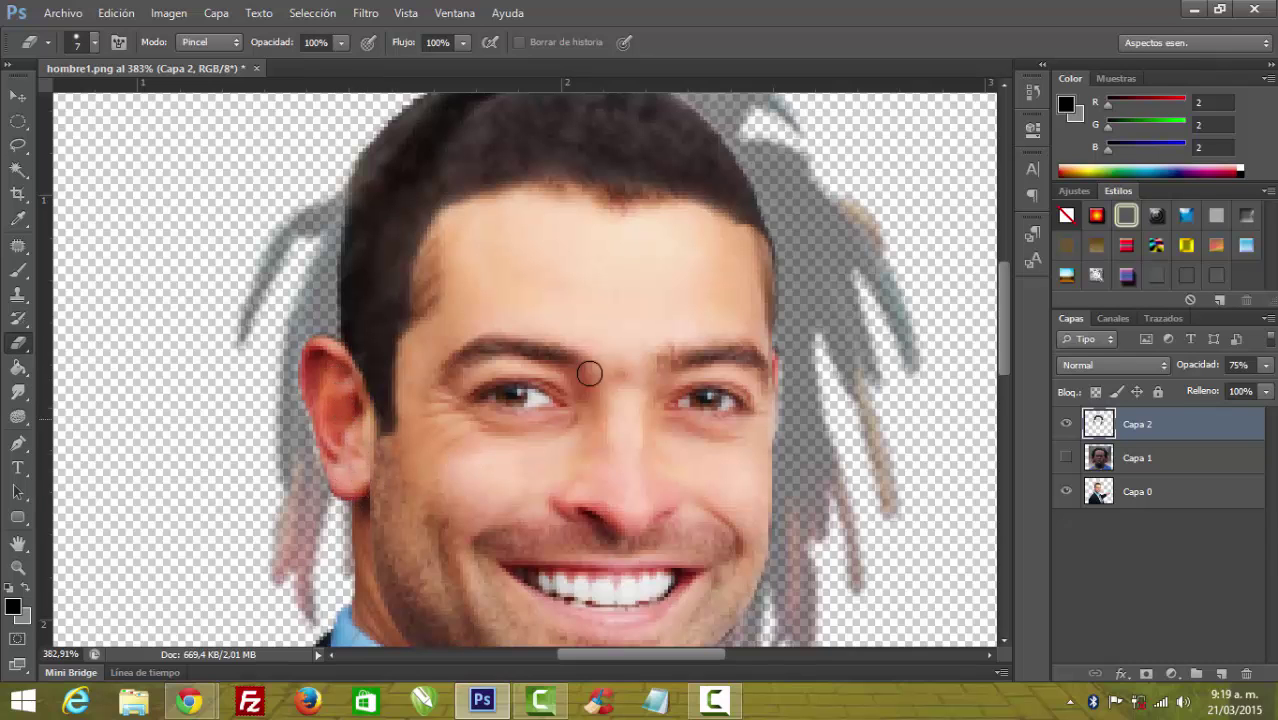
{"action": "scroll", "coordinate": [602, 340], "scroll_direction": "down", "scroll_amount": 2, "text": "alt"}
{"action": "scroll", "coordinate": [599, 334], "scroll_direction": "down", "scroll_amount": 1, "text": "alt"}
Check Capa 2 at 100% opacity, then lower it to 68%
{"action": "scroll", "coordinate": [596, 331], "scroll_direction": "down", "scroll_amount": 1, "text": "alt"}
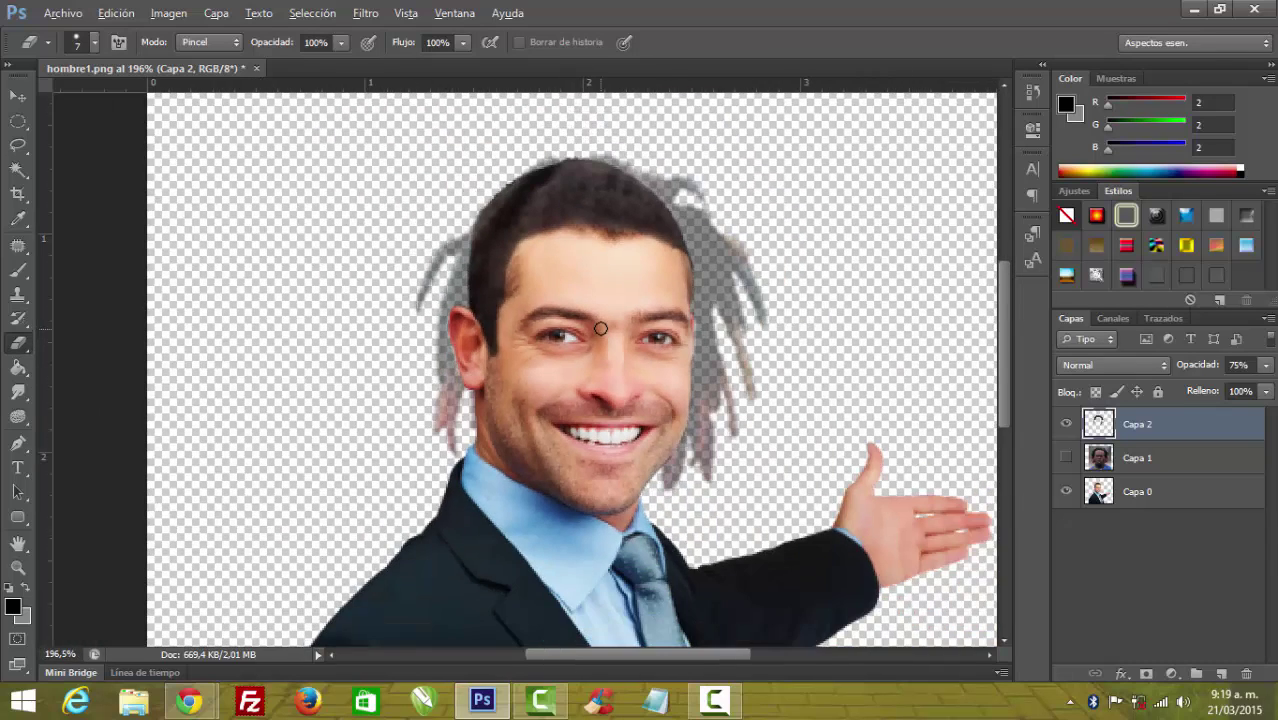
{"action": "key", "text": "alt"}
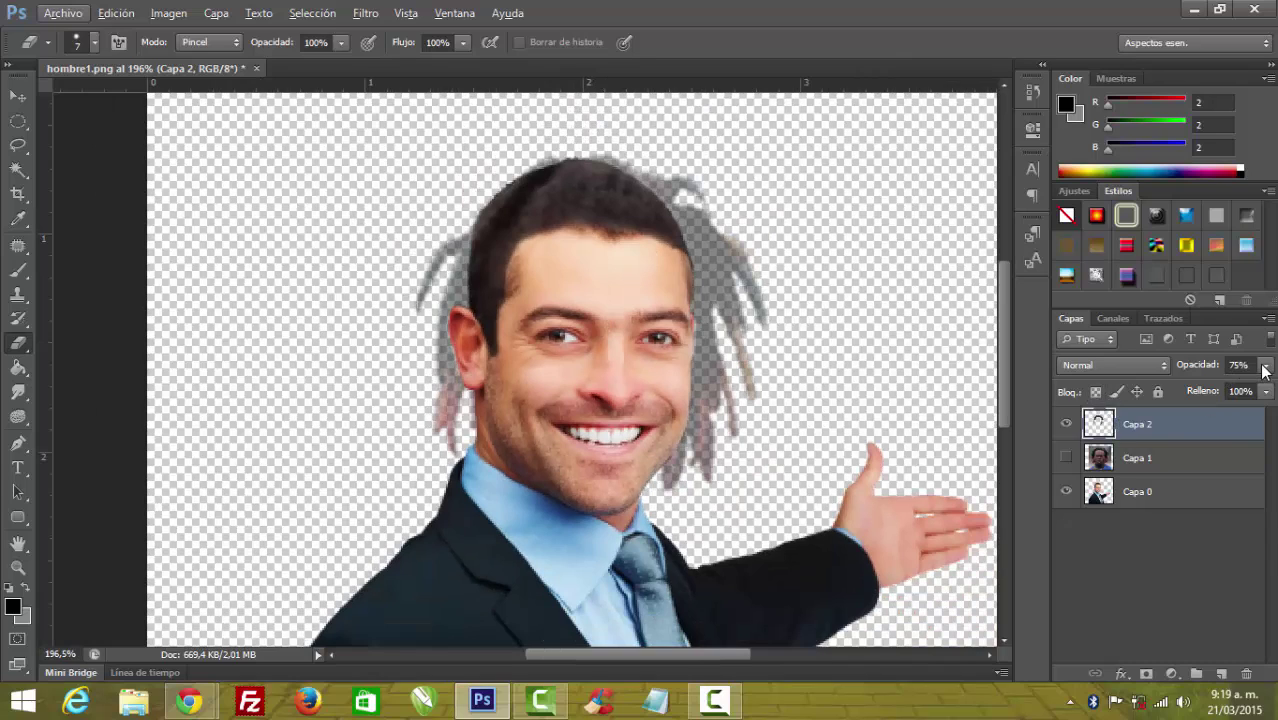
{"action": "left_click", "coordinate": [1264, 370]}
{"action": "left_click_drag", "start_coordinate": [1246, 386], "coordinate": [1272, 386]}
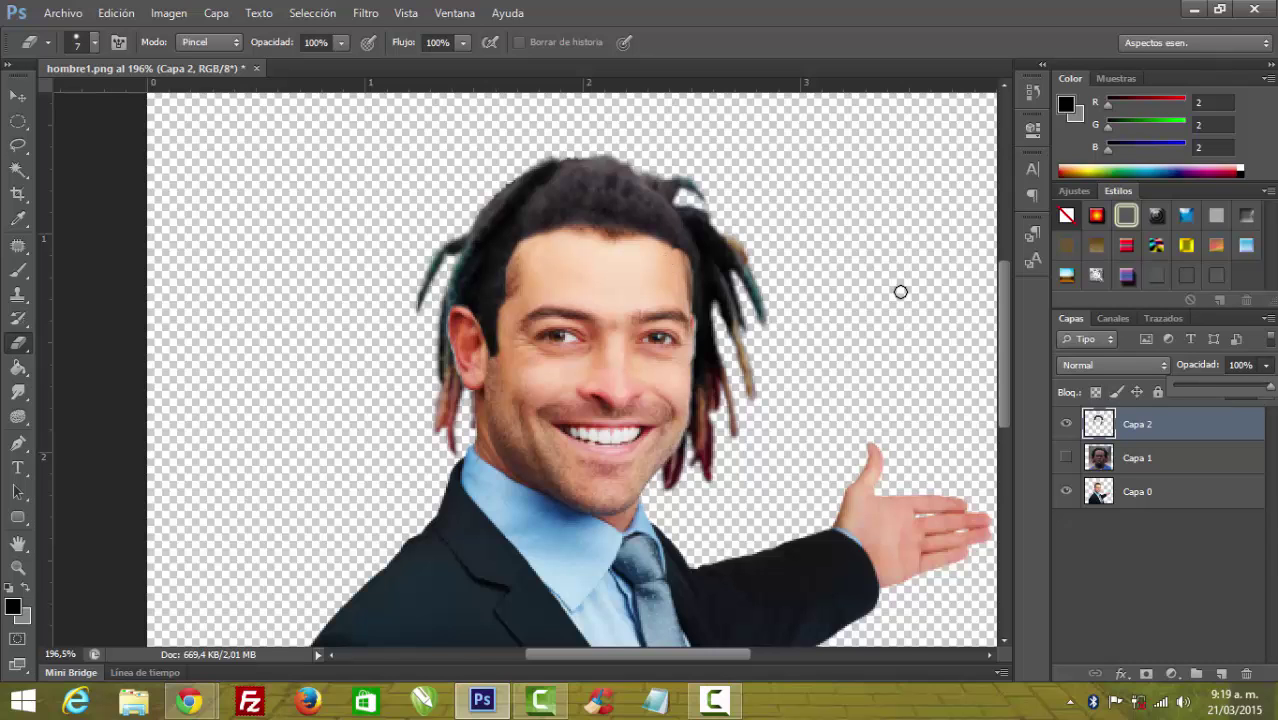
{"action": "scroll", "coordinate": [702, 269], "scroll_direction": "up", "scroll_amount": 2}
{"action": "scroll", "coordinate": [702, 269], "scroll_direction": "up", "scroll_amount": 2}
{"action": "scroll", "coordinate": [702, 269], "scroll_direction": "up", "scroll_amount": 2}
{"action": "scroll", "coordinate": [702, 269], "scroll_direction": "up", "scroll_amount": 2}
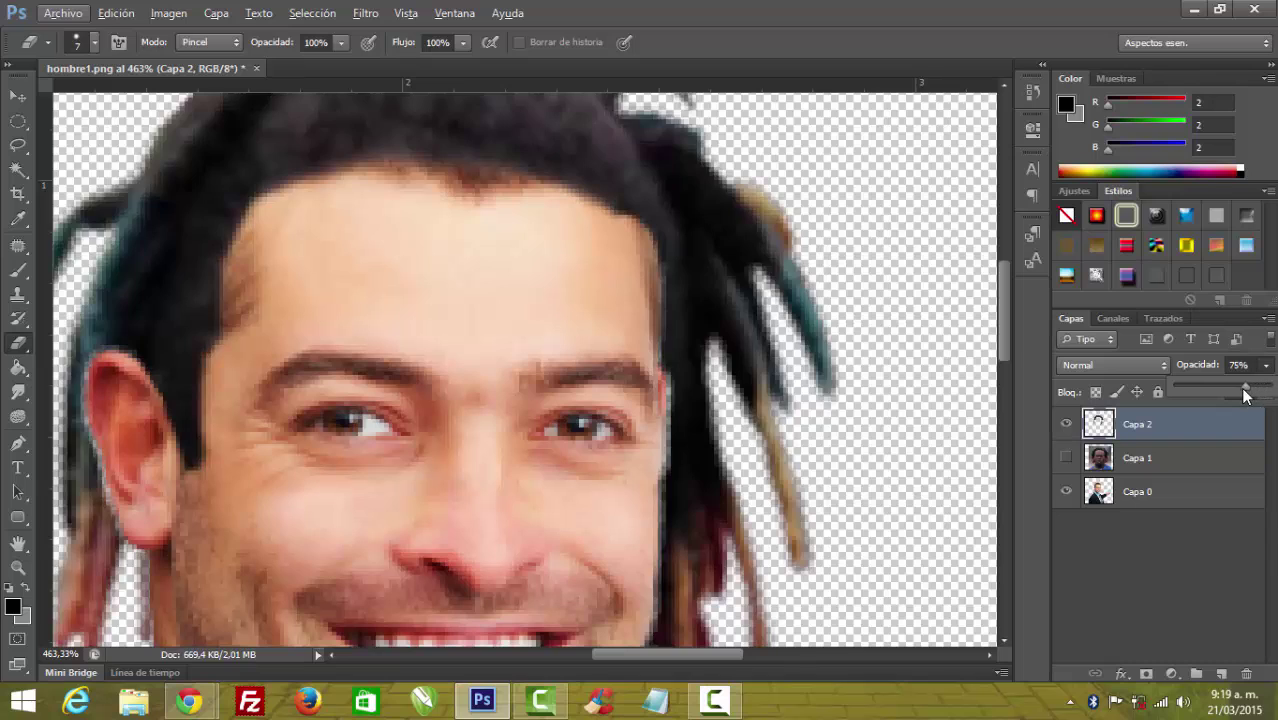
{"action": "left_click_drag", "start_coordinate": [1243, 389], "coordinate": [1241, 388]}
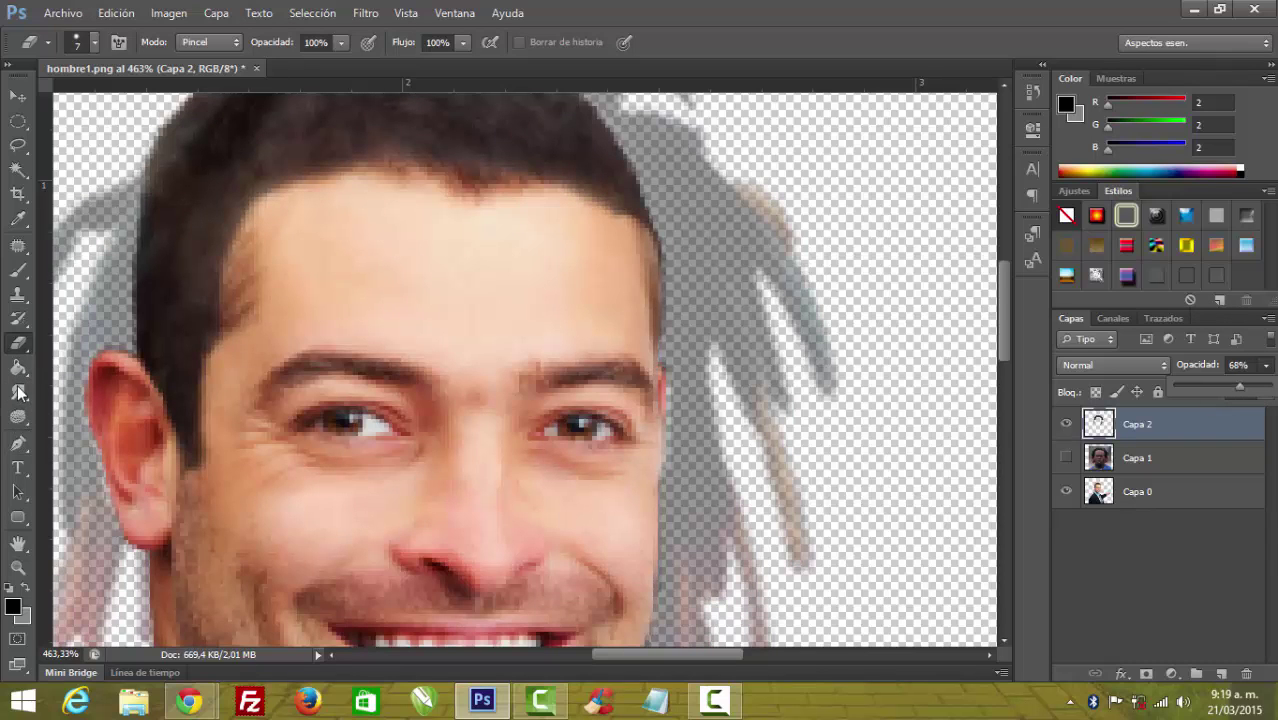
Pick the Clone Stamp with a small brush and set a source beside the face edge
{"action": "left_click", "coordinate": [18, 294]}
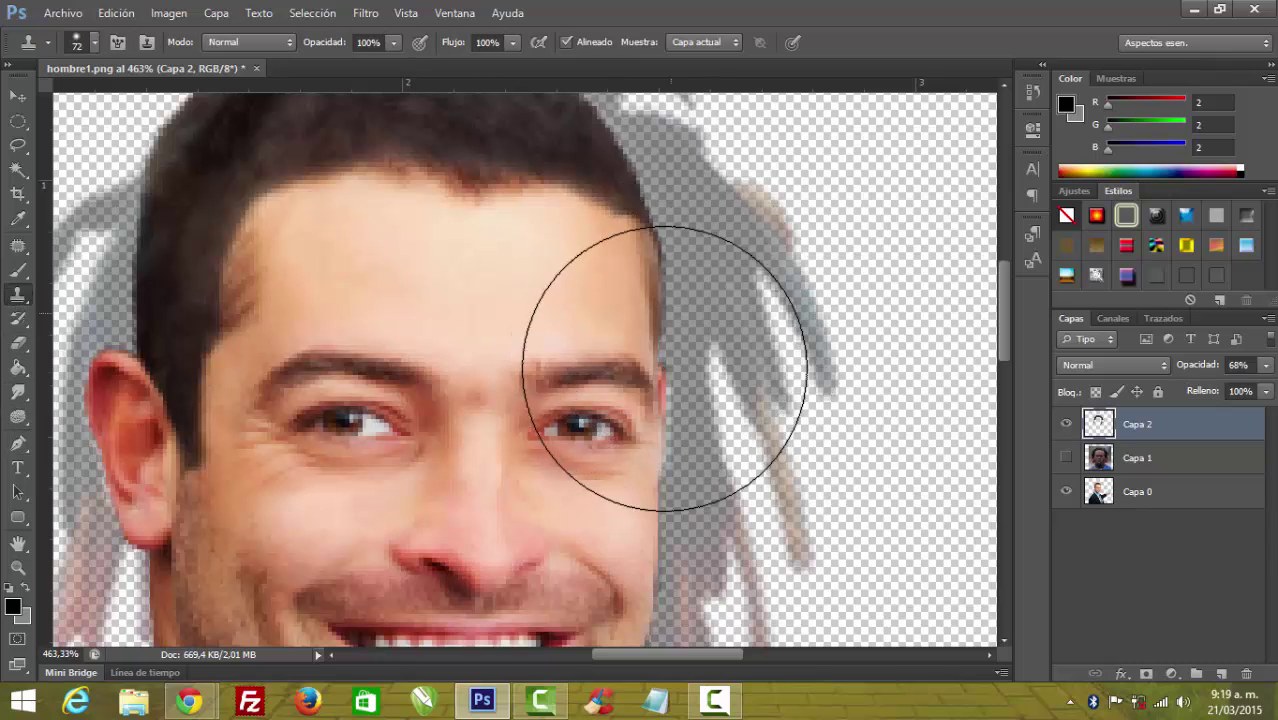
{"action": "right_click", "coordinate": [696, 300]}
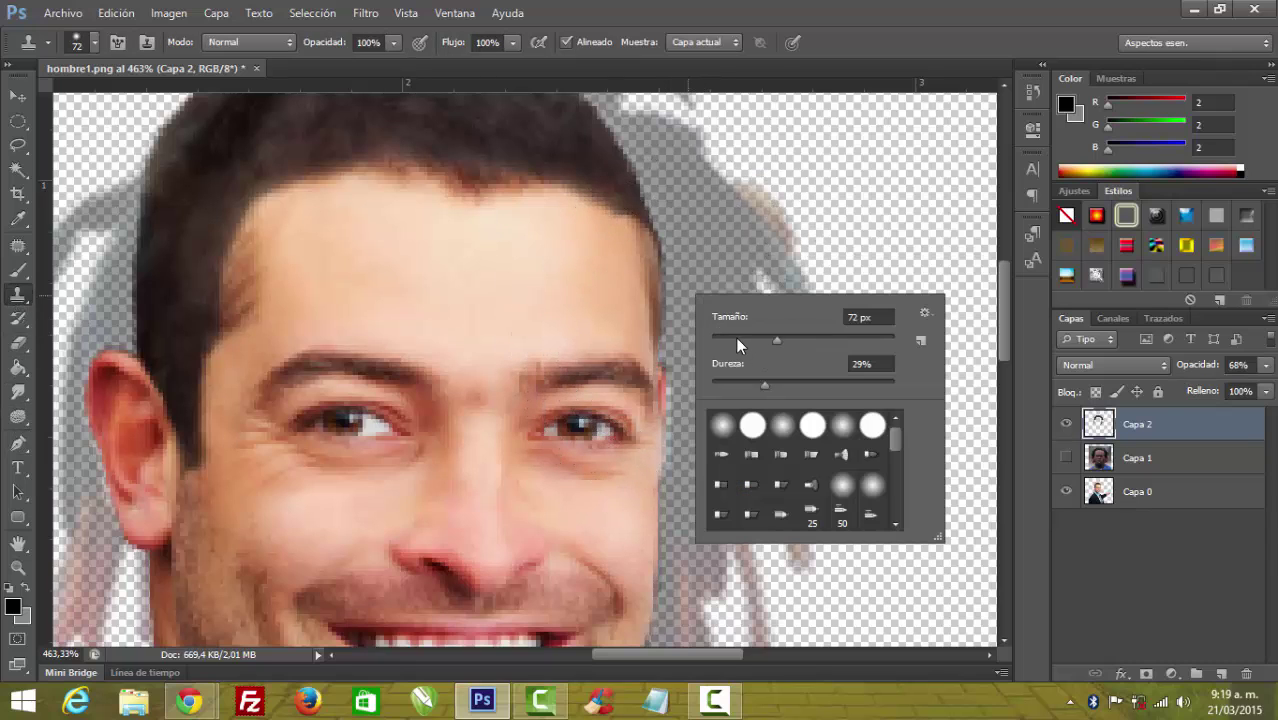
{"action": "left_click_drag", "start_coordinate": [735, 336], "coordinate": [718, 338]}
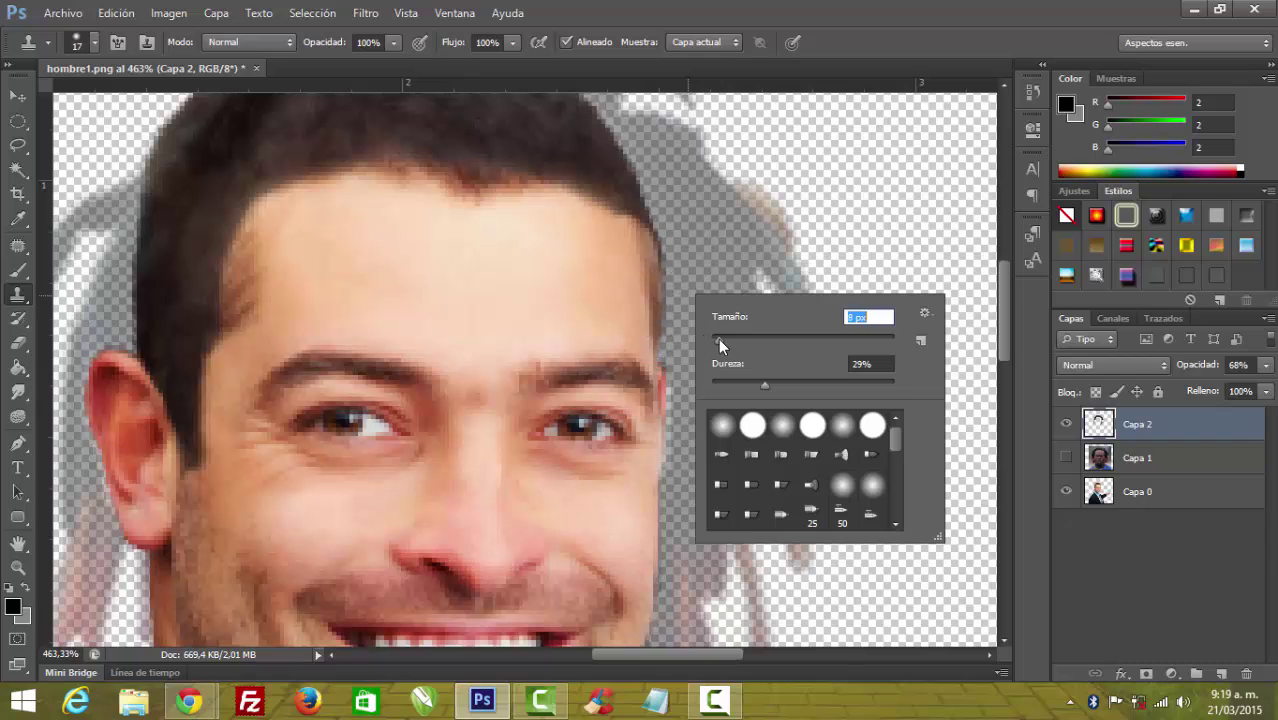
{"action": "key", "text": "Return"}
{"action": "left_click", "coordinate": [675, 302]}
{"action": "left_click", "coordinate": [648, 283]}
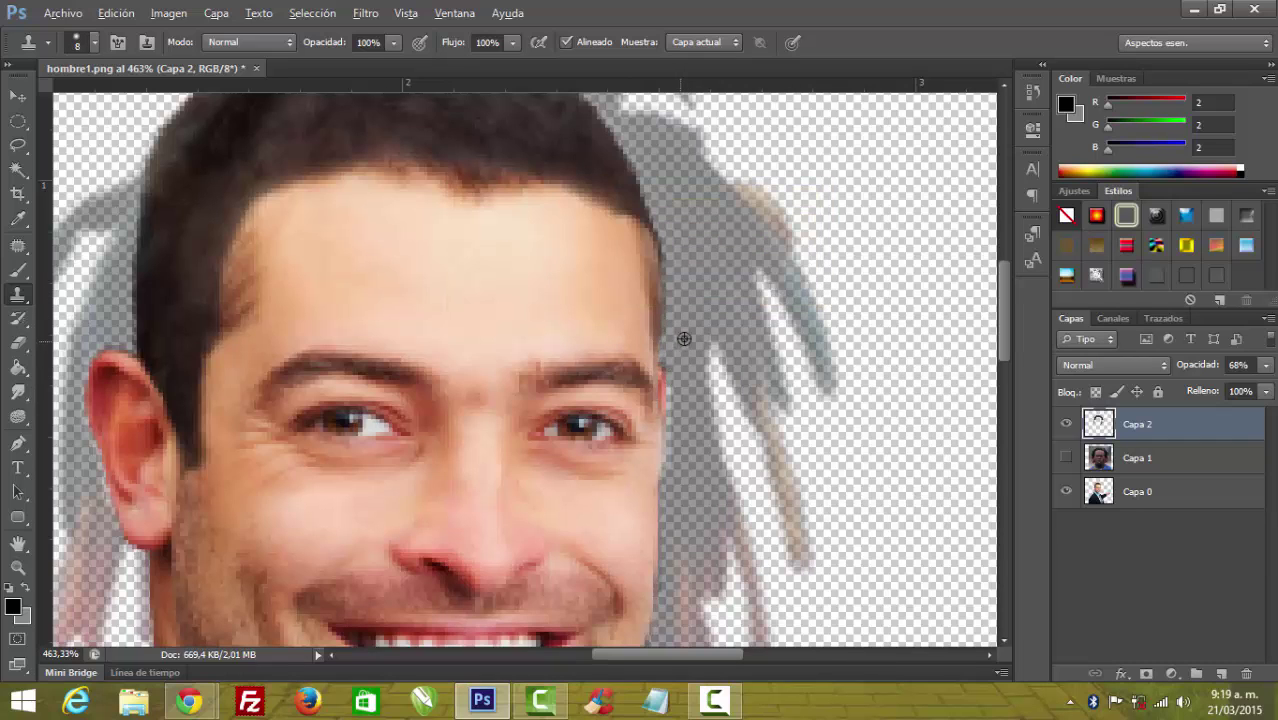
{"action": "left_click", "coordinate": [675, 480], "text": "alt"}
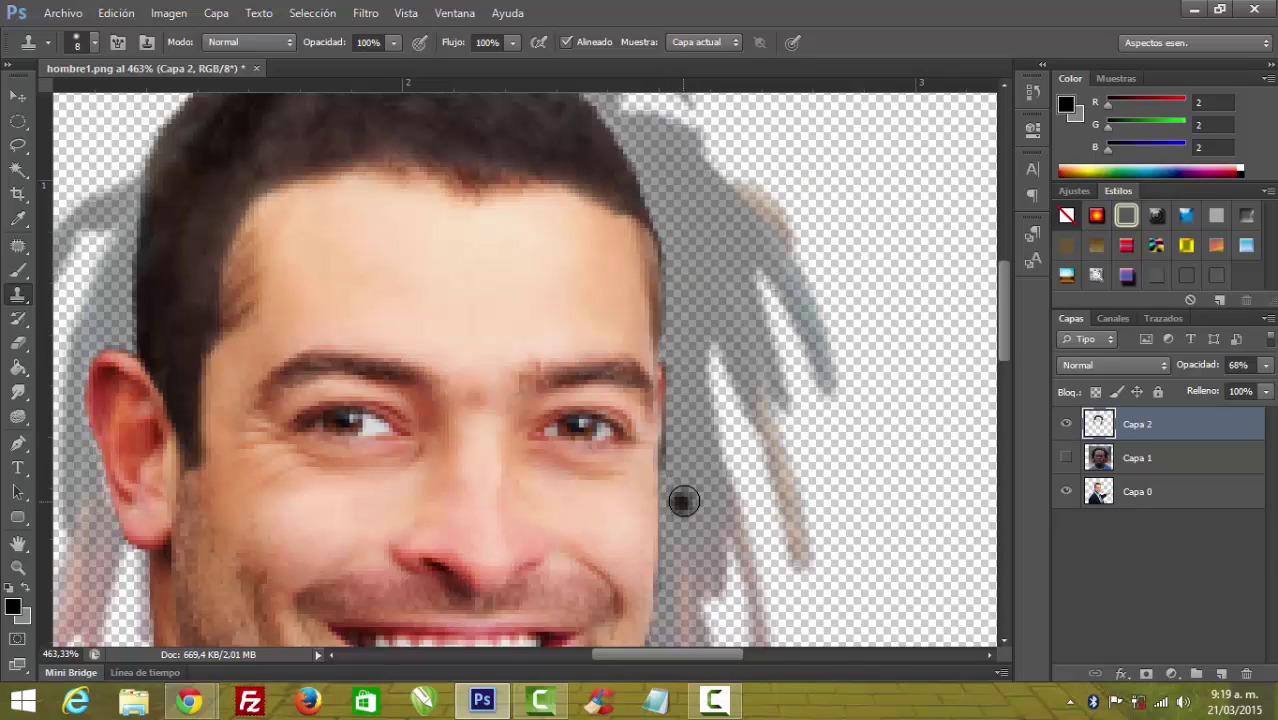
Fade Capa 2 further, then on Capa 0 start a pen path beside the ear
{"action": "left_click", "coordinate": [1265, 366]}
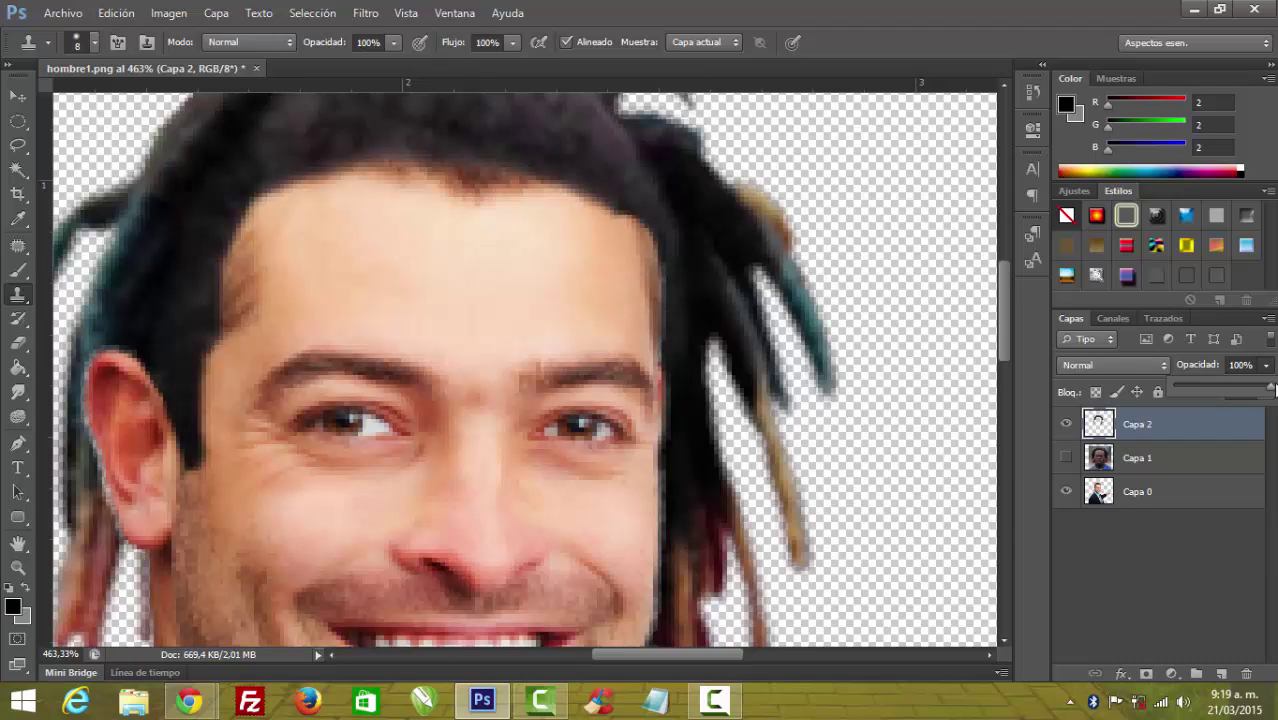
{"action": "left_click_drag", "start_coordinate": [1247, 392], "coordinate": [1200, 392]}
{"action": "left_click", "coordinate": [1137, 491]}
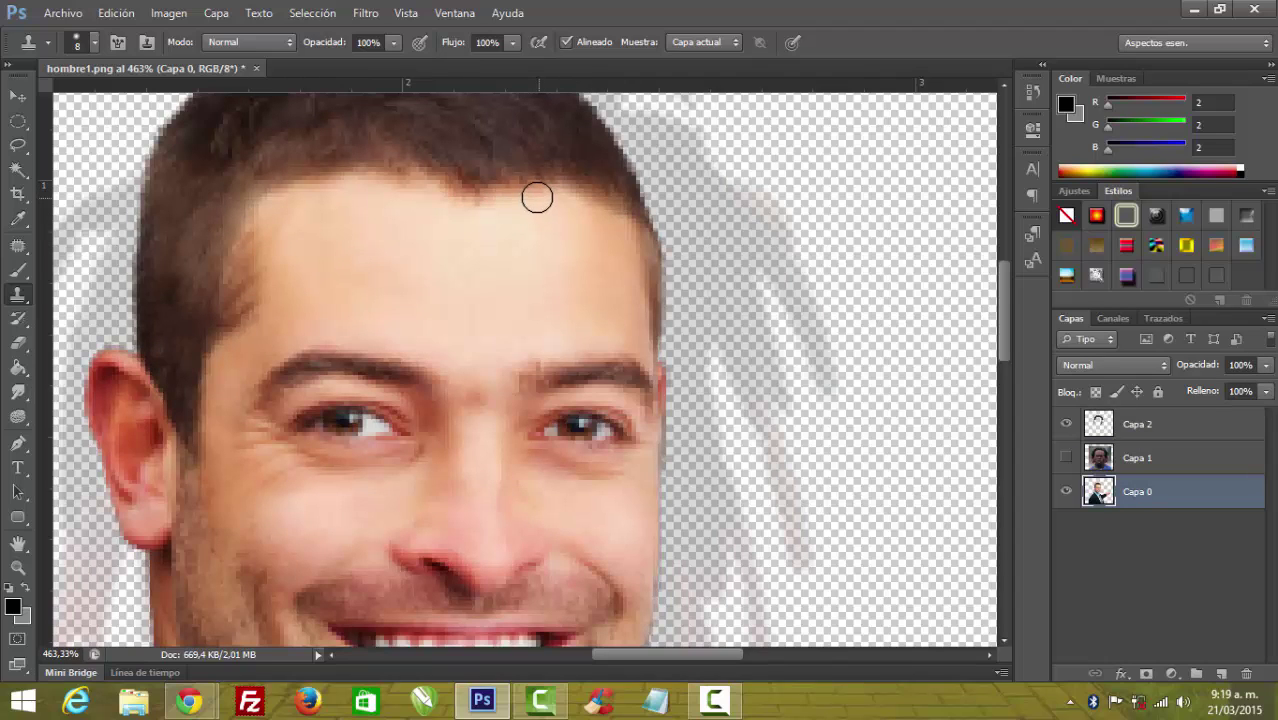
{"action": "left_click", "coordinate": [118, 263], "text": "alt"}
{"action": "key", "text": "p"}
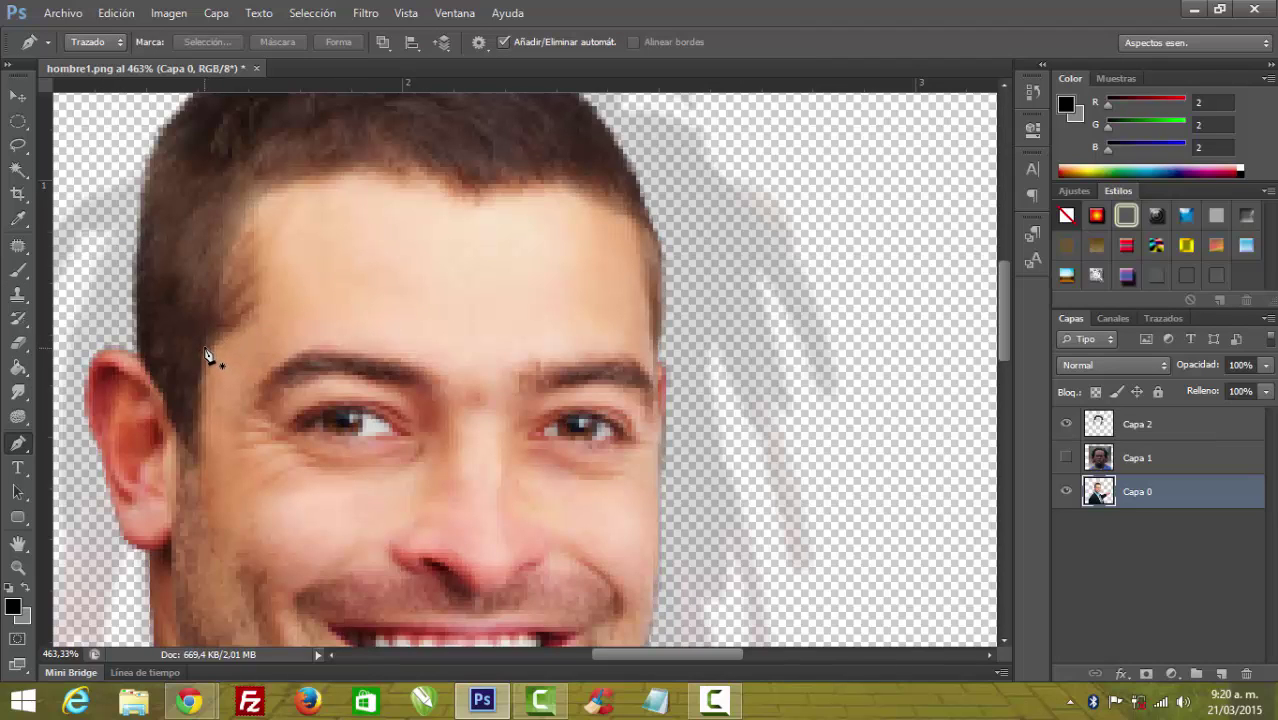
{"action": "left_click", "coordinate": [206, 345]}
Trace the pen path over the hairline and across the forehead, close it, and make it a selection
{"action": "left_click", "coordinate": [229, 222]}
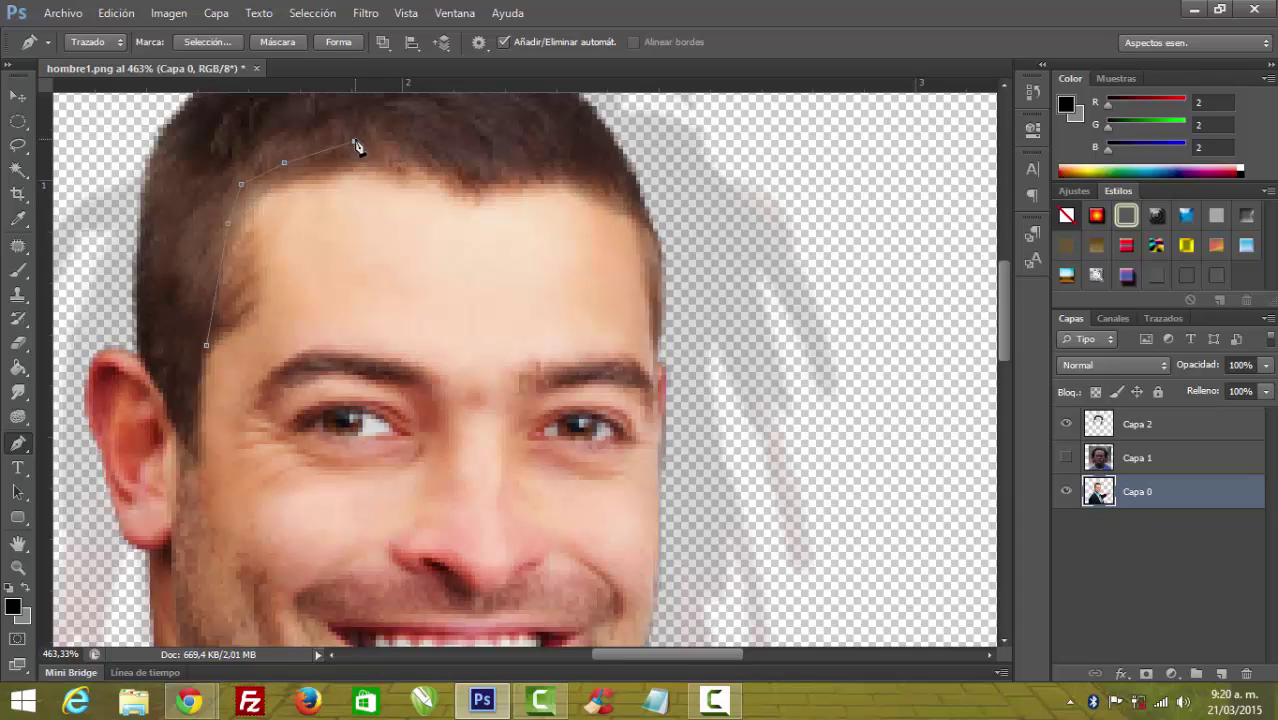
{"action": "left_click", "coordinate": [467, 141]}
{"action": "left_click", "coordinate": [562, 154]}
{"action": "left_click", "coordinate": [531, 314]}
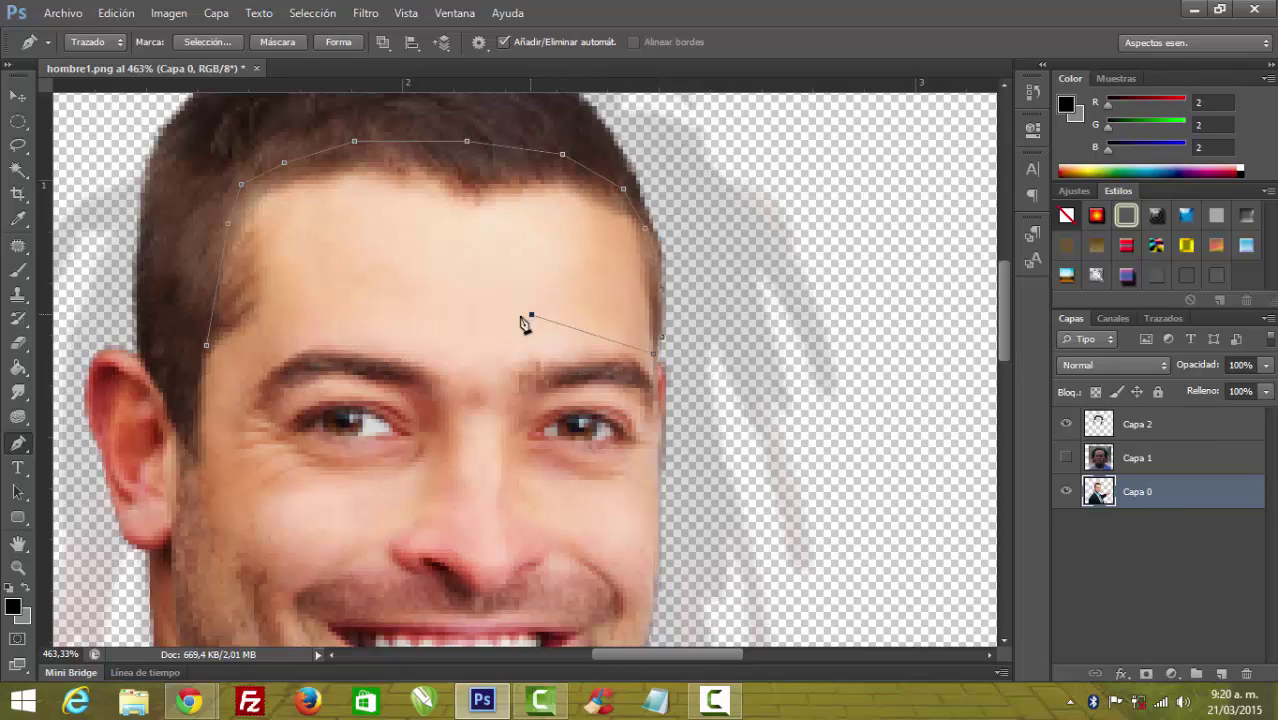
{"action": "left_click", "coordinate": [393, 311]}
{"action": "left_click", "coordinate": [206, 345]}
{"action": "right_click", "coordinate": [281, 259]}
{"action": "left_click", "coordinate": [397, 346]}
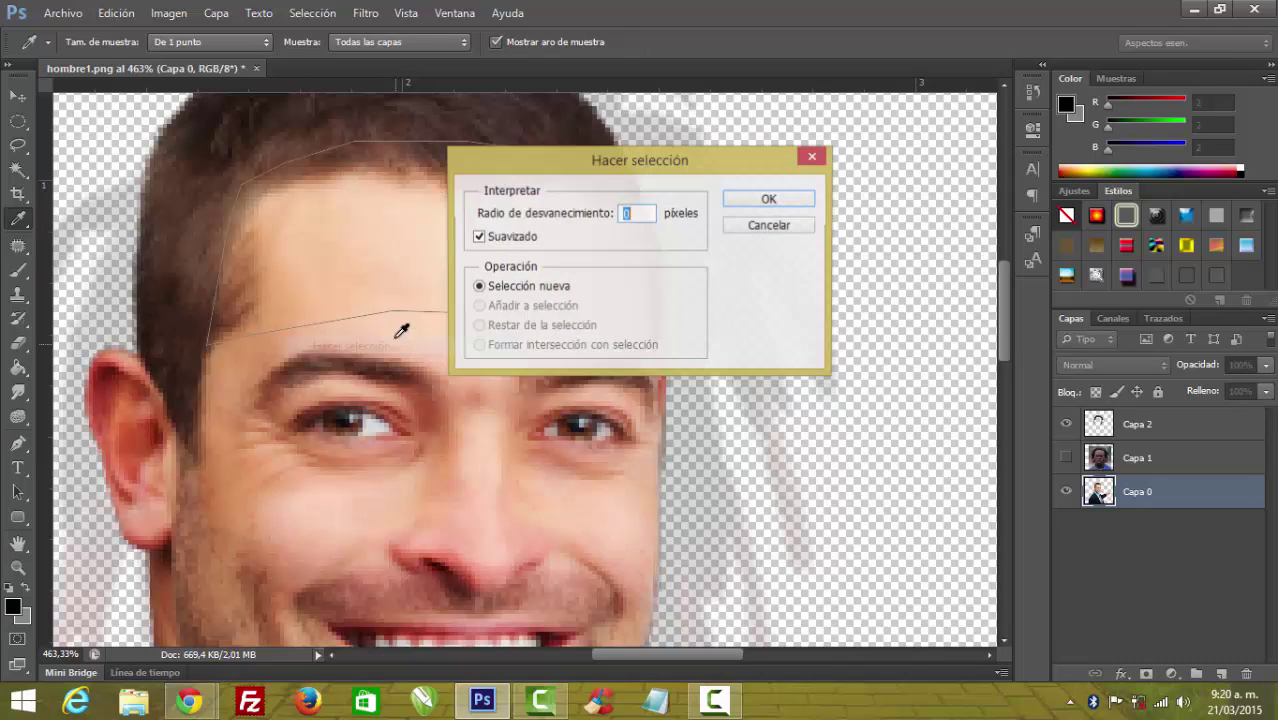
{"action": "left_click", "coordinate": [783, 206]}
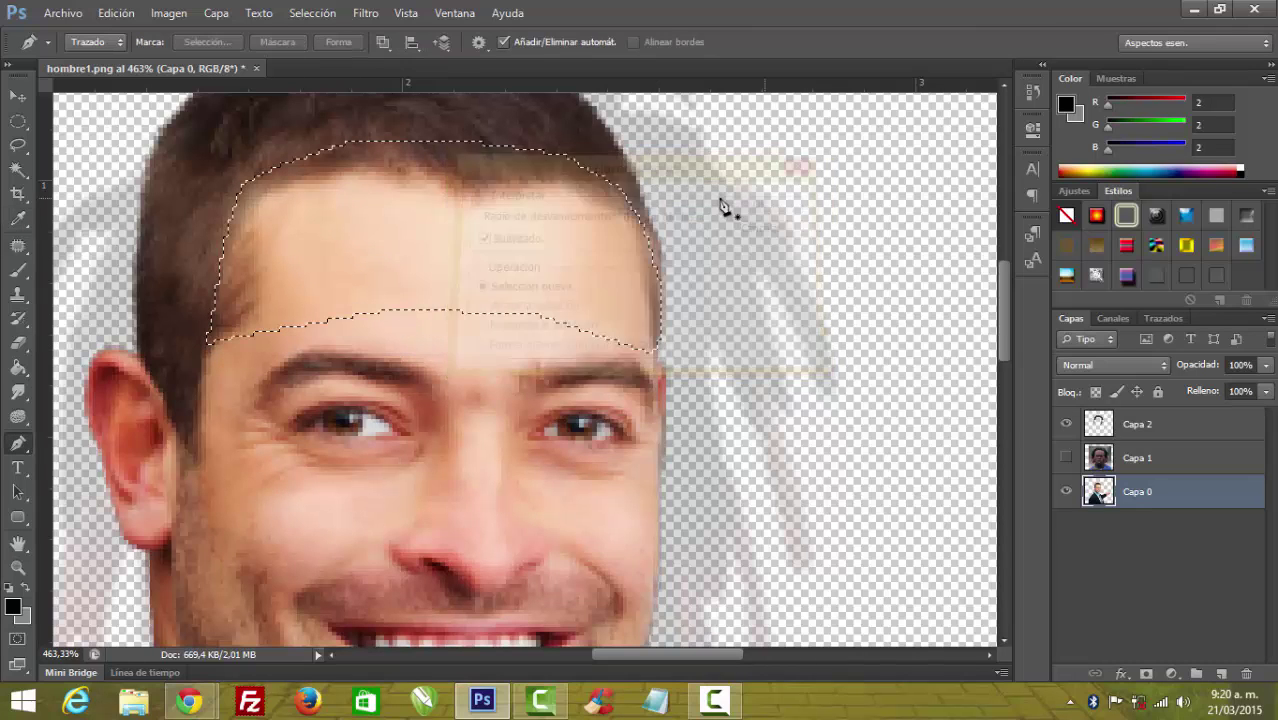
Try cloning forehead skin over the left hairline, undoing the unwanted patches
{"action": "left_click", "coordinate": [17, 293]}
{"action": "left_click", "coordinate": [357, 257], "text": "alt"}
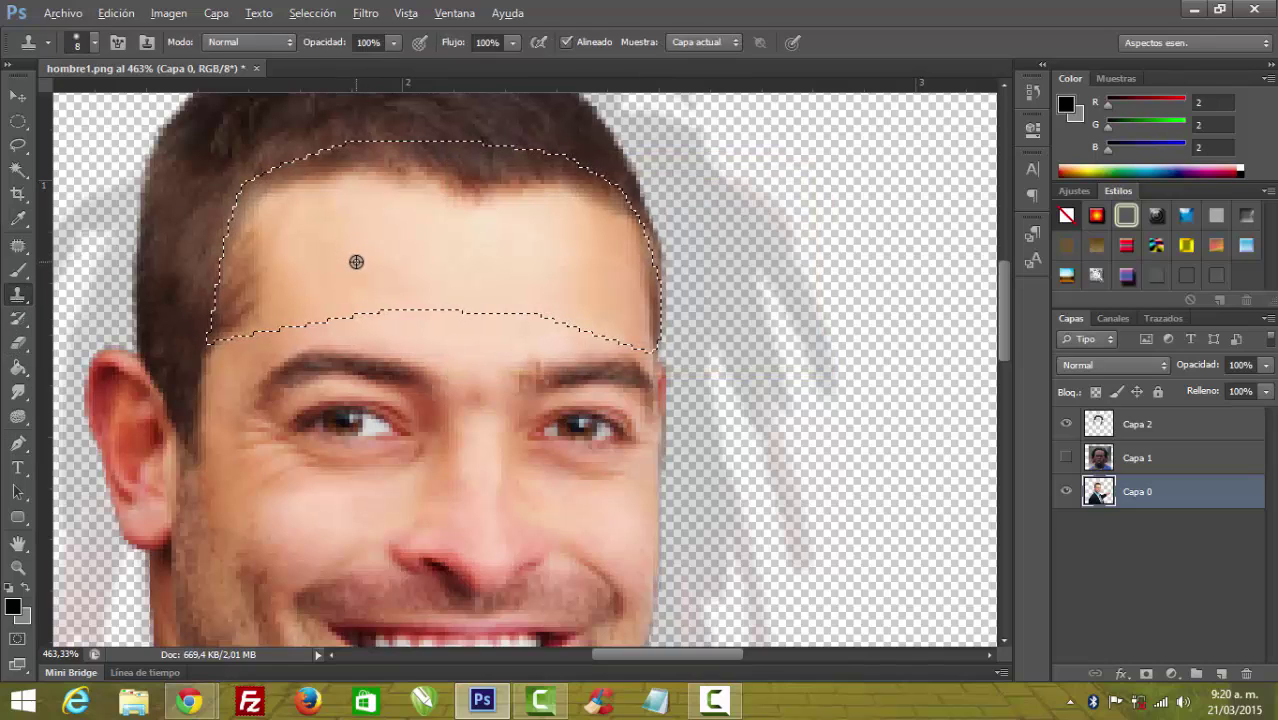
{"action": "left_click_drag", "start_coordinate": [262, 294], "coordinate": [248, 285]}
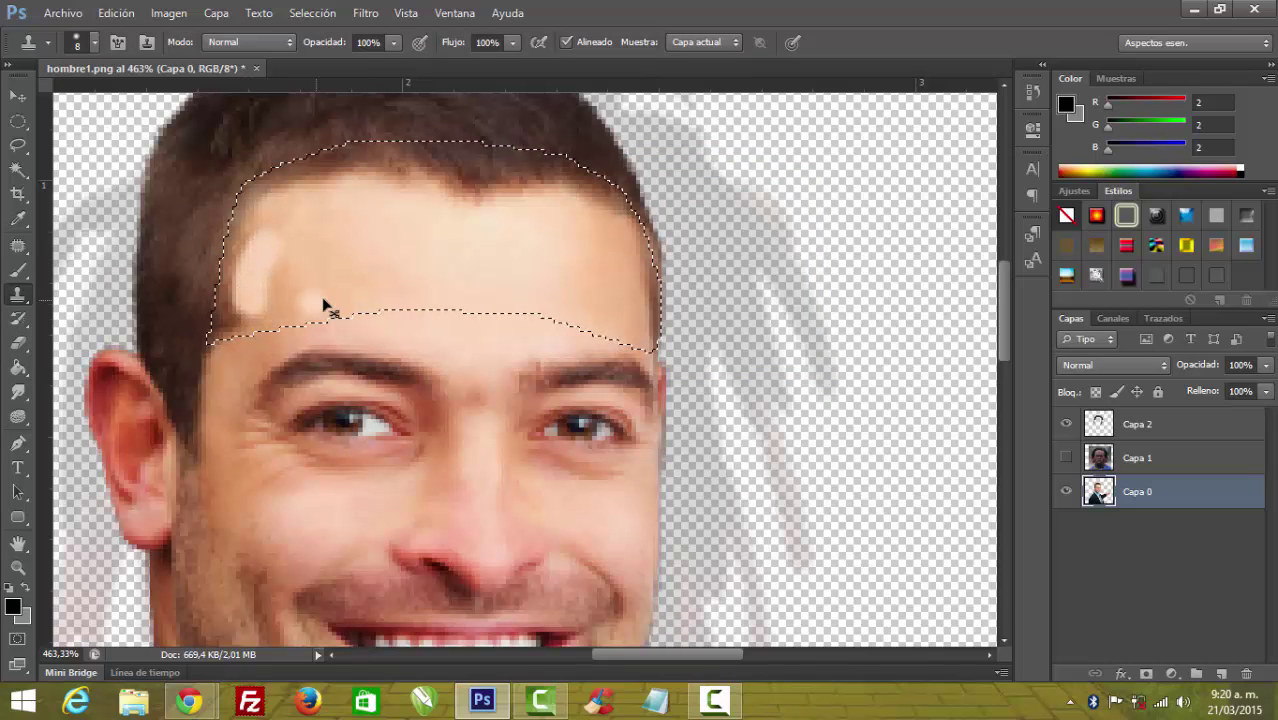
{"action": "key", "text": "ctrl+z"}
{"action": "left_click", "coordinate": [290, 299], "text": "alt"}
{"action": "mouse_move", "coordinate": [257, 291]}
{"action": "left_mouse_down"}
{"action": "mouse_move", "coordinate": [251, 257]}
{"action": "mouse_move", "coordinate": [240, 309]}
{"action": "mouse_move", "coordinate": [222, 325]}
{"action": "mouse_move", "coordinate": [251, 237]}
{"action": "mouse_move", "coordinate": [271, 262]}
{"action": "left_mouse_up"}
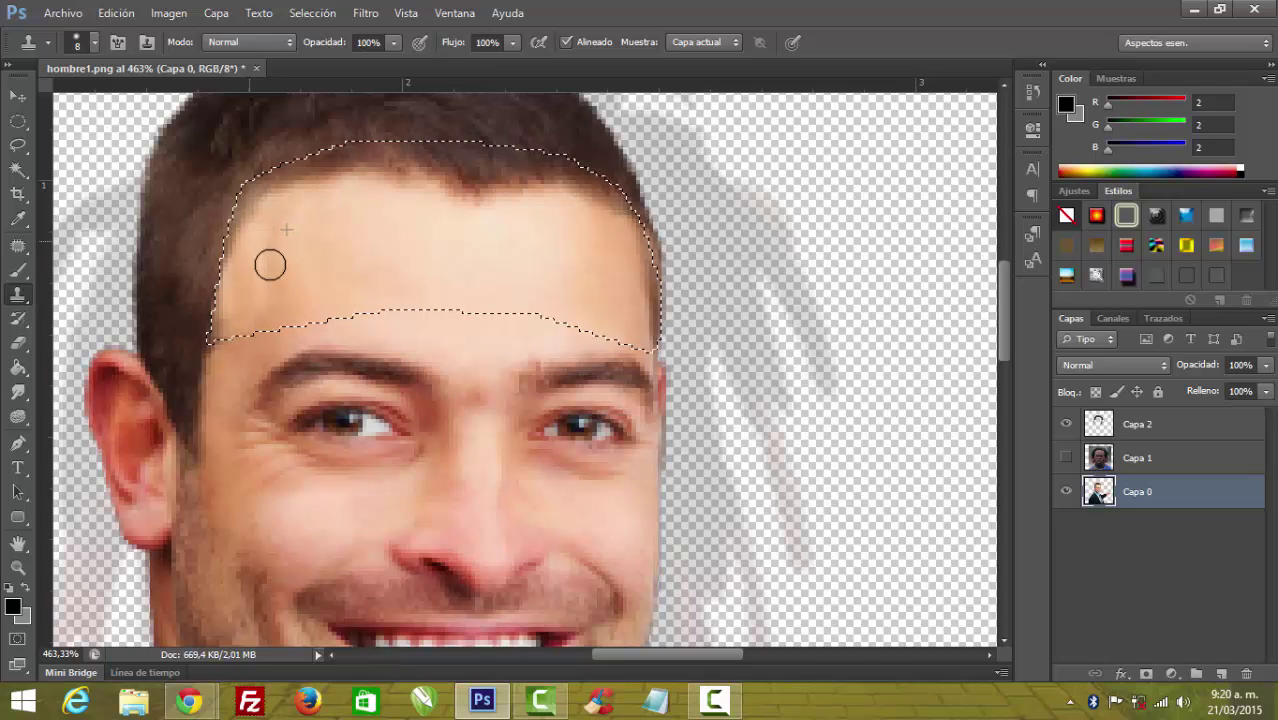
{"action": "key", "text": "ctrl+z"}
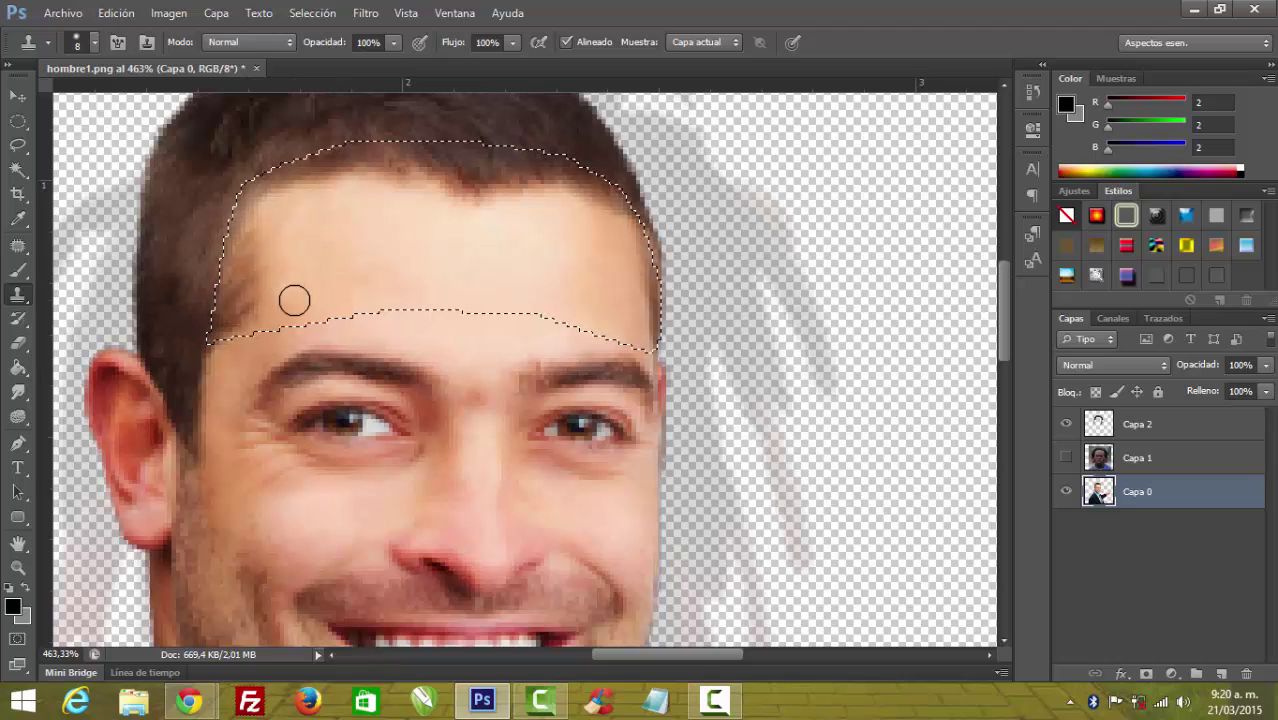
{"action": "left_click_drag", "start_coordinate": [259, 226], "coordinate": [234, 265]}
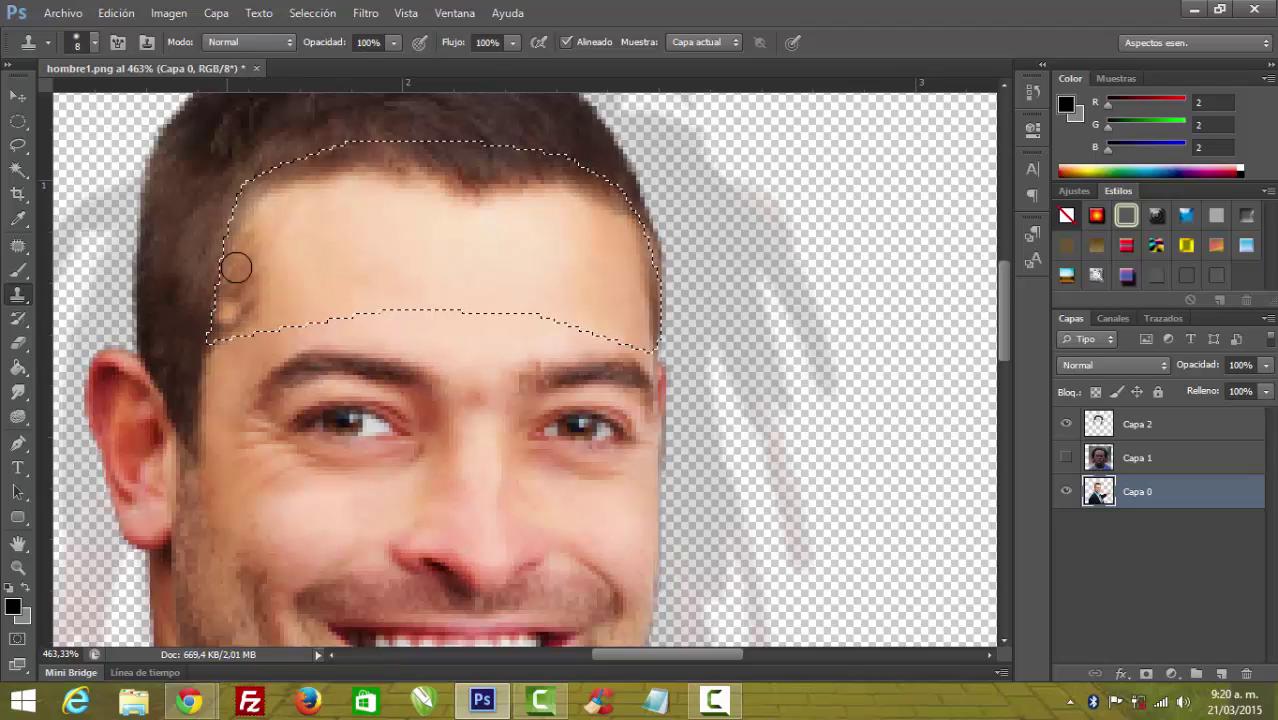
Set the Clone Stamp to a fully soft edge, 77% opacity and 67% flow
{"action": "right_click", "coordinate": [316, 283]}
{"action": "left_click_drag", "start_coordinate": [394, 370], "coordinate": [350, 373]}
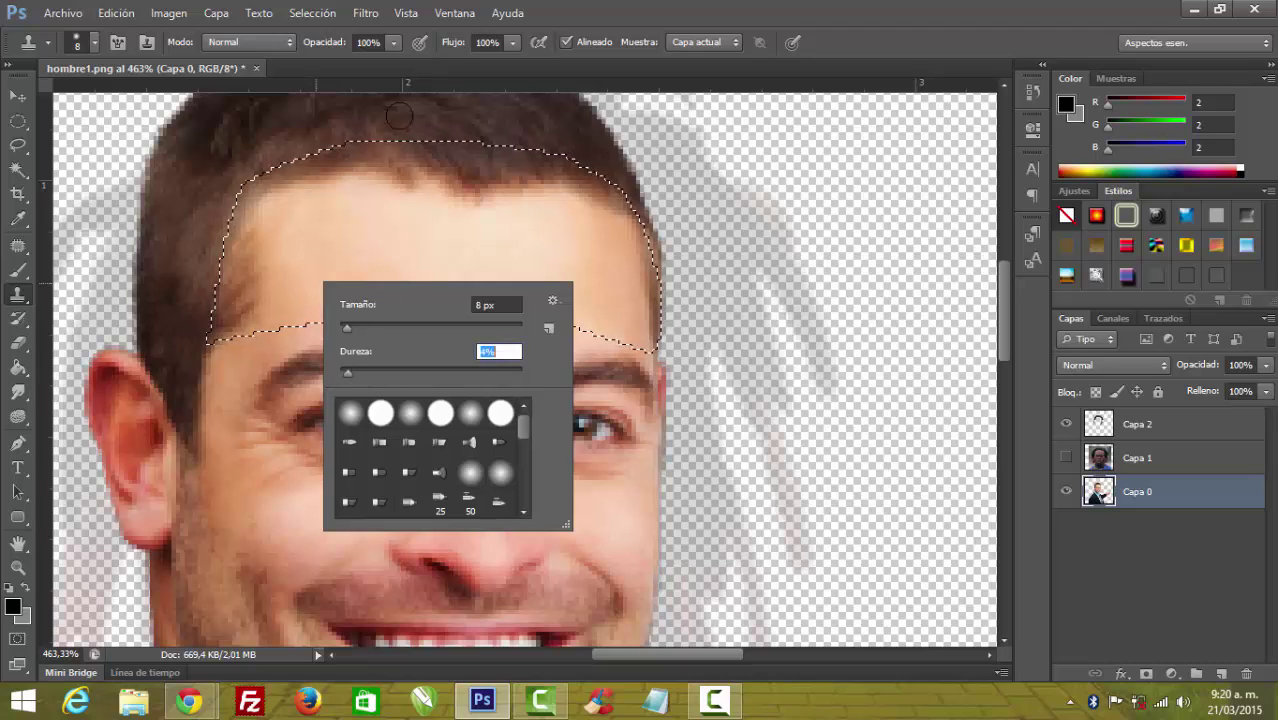
{"action": "left_click", "coordinate": [395, 44]}
{"action": "left_click", "coordinate": [373, 65]}
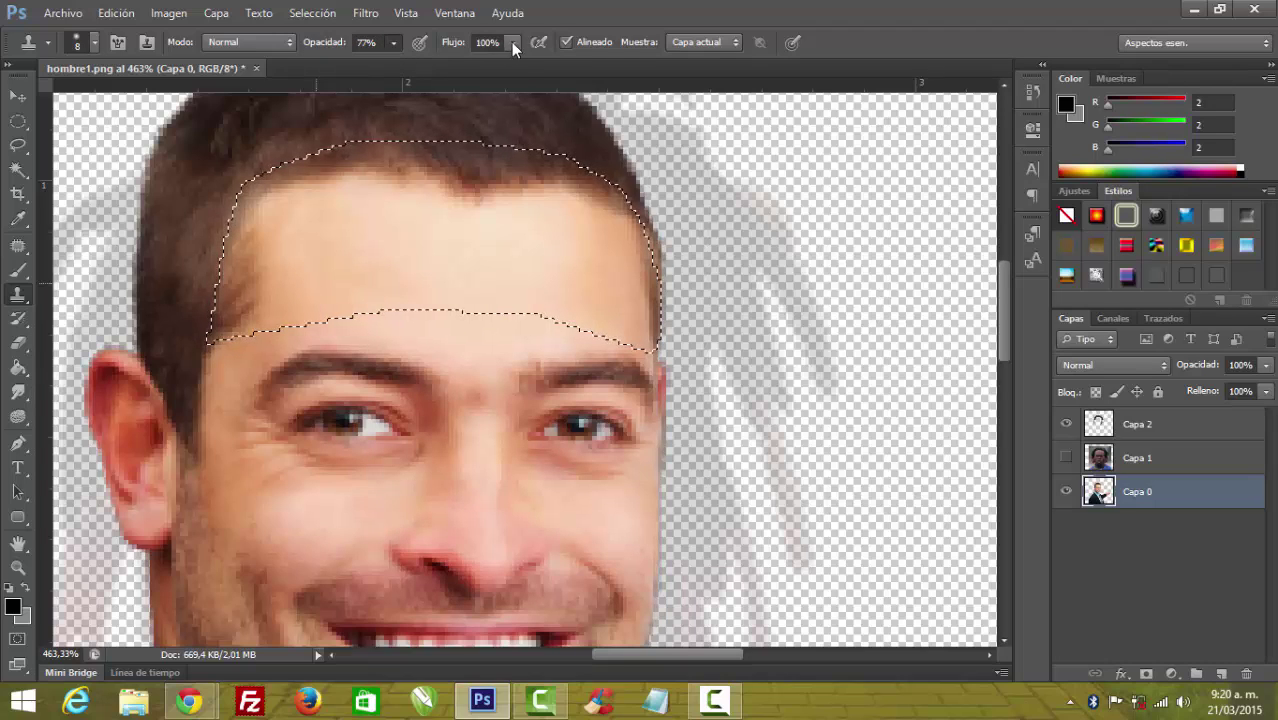
{"action": "left_click", "coordinate": [511, 42]}
{"action": "left_click", "coordinate": [481, 65]}
Clone fresh skin across the left forehead and along the hairline
{"action": "mouse_move", "coordinate": [280, 300]}
{"action": "left_mouse_down"}
{"action": "mouse_move", "coordinate": [240, 306]}
{"action": "mouse_move", "coordinate": [253, 292]}
{"action": "mouse_move", "coordinate": [220, 325]}
{"action": "mouse_move", "coordinate": [243, 231]}
{"action": "mouse_move", "coordinate": [274, 301]}
{"action": "mouse_move", "coordinate": [251, 237]}
{"action": "mouse_move", "coordinate": [223, 266]}
{"action": "left_mouse_up"}
{"action": "left_click_drag", "start_coordinate": [222, 323], "coordinate": [237, 228]}
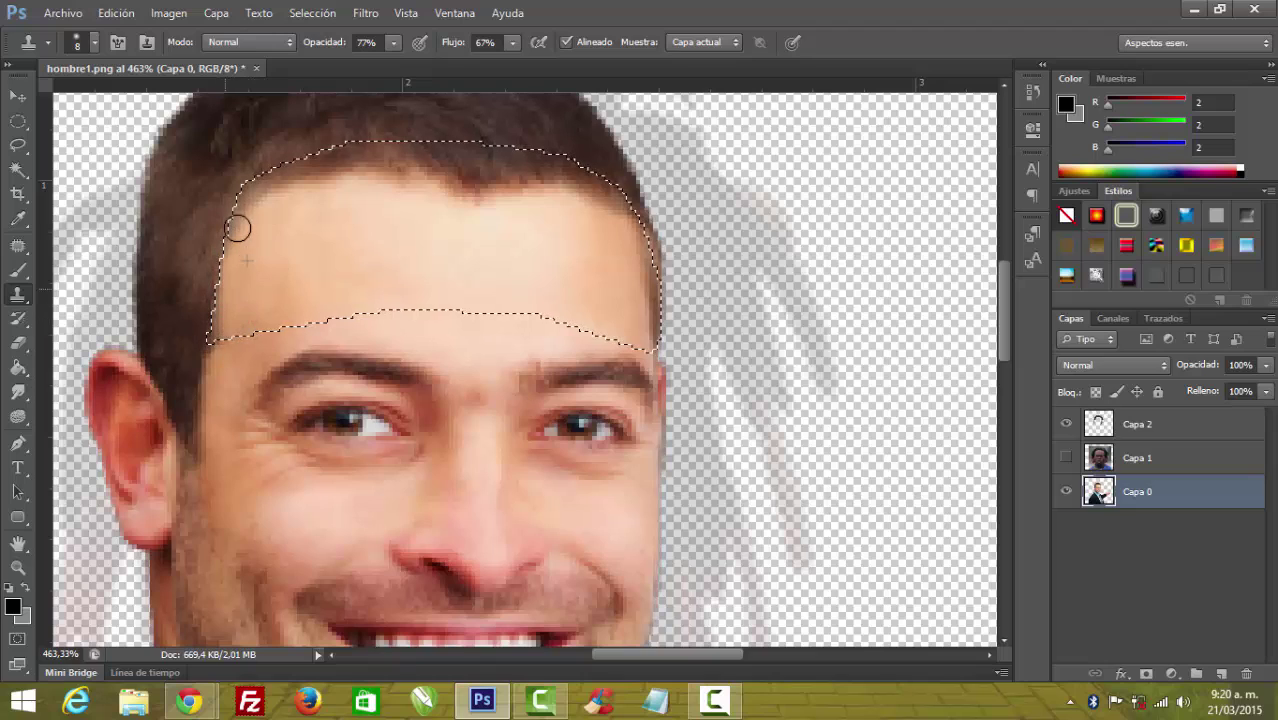
{"action": "left_click", "coordinate": [271, 260], "text": "alt"}
{"action": "mouse_move", "coordinate": [222, 331]}
{"action": "left_mouse_down"}
{"action": "mouse_move", "coordinate": [231, 245]}
{"action": "mouse_move", "coordinate": [308, 338]}
{"action": "left_mouse_up"}
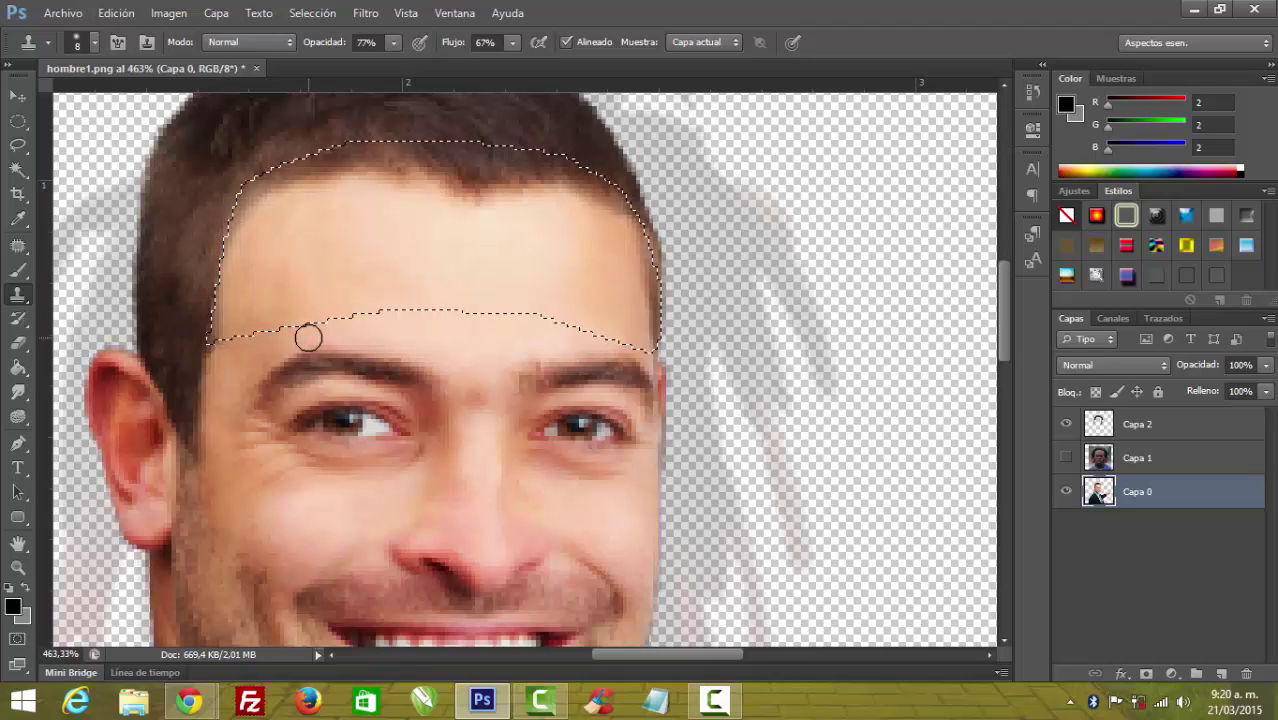
{"action": "left_click", "coordinate": [270, 226], "text": "alt"}
{"action": "mouse_move", "coordinate": [238, 211]}
{"action": "left_mouse_down"}
{"action": "mouse_move", "coordinate": [311, 180]}
{"action": "mouse_move", "coordinate": [284, 179]}
{"action": "mouse_move", "coordinate": [294, 200]}
{"action": "mouse_move", "coordinate": [285, 208]}
{"action": "mouse_move", "coordinate": [271, 191]}
{"action": "mouse_move", "coordinate": [298, 234]}
{"action": "mouse_move", "coordinate": [297, 205]}
{"action": "mouse_move", "coordinate": [322, 208]}
{"action": "mouse_move", "coordinate": [285, 185]}
{"action": "mouse_move", "coordinate": [267, 201]}
{"action": "mouse_move", "coordinate": [265, 186]}
{"action": "left_mouse_up"}
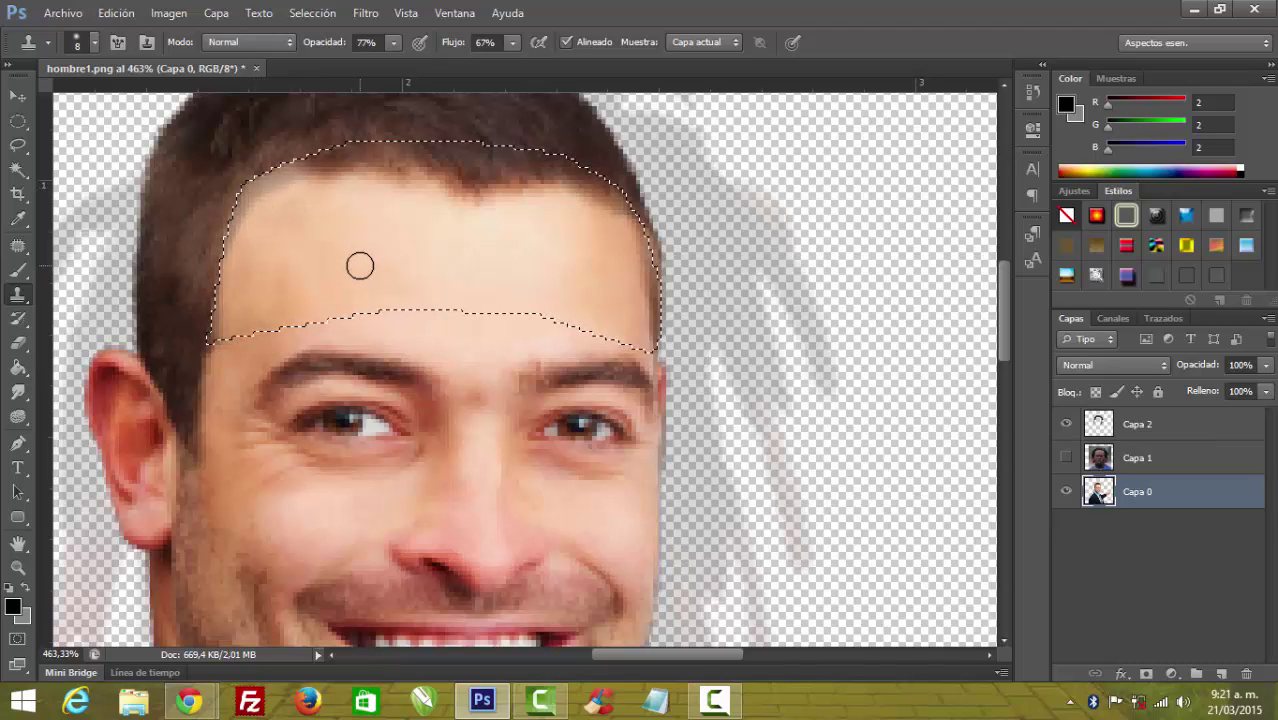
{"action": "left_click", "coordinate": [316, 245], "text": "alt"}
{"action": "mouse_move", "coordinate": [280, 214]}
{"action": "left_mouse_down"}
{"action": "mouse_move", "coordinate": [271, 191]}
{"action": "mouse_move", "coordinate": [241, 237]}
{"action": "left_mouse_up"}
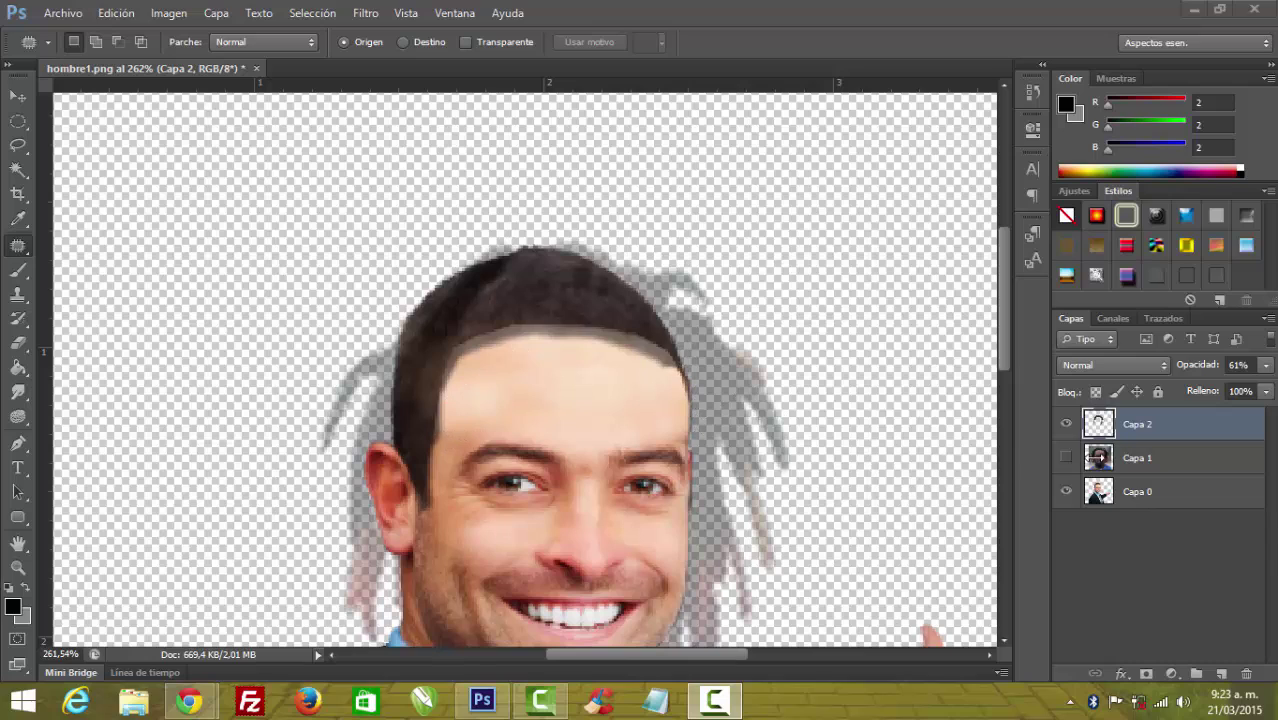
Raise Capa 2 from 61% to 100% opacity and zoom in on the forehead
{"action": "left_click", "coordinate": [1265, 366]}
{"action": "left_click_drag", "start_coordinate": [1234, 391], "coordinate": [1272, 386]}
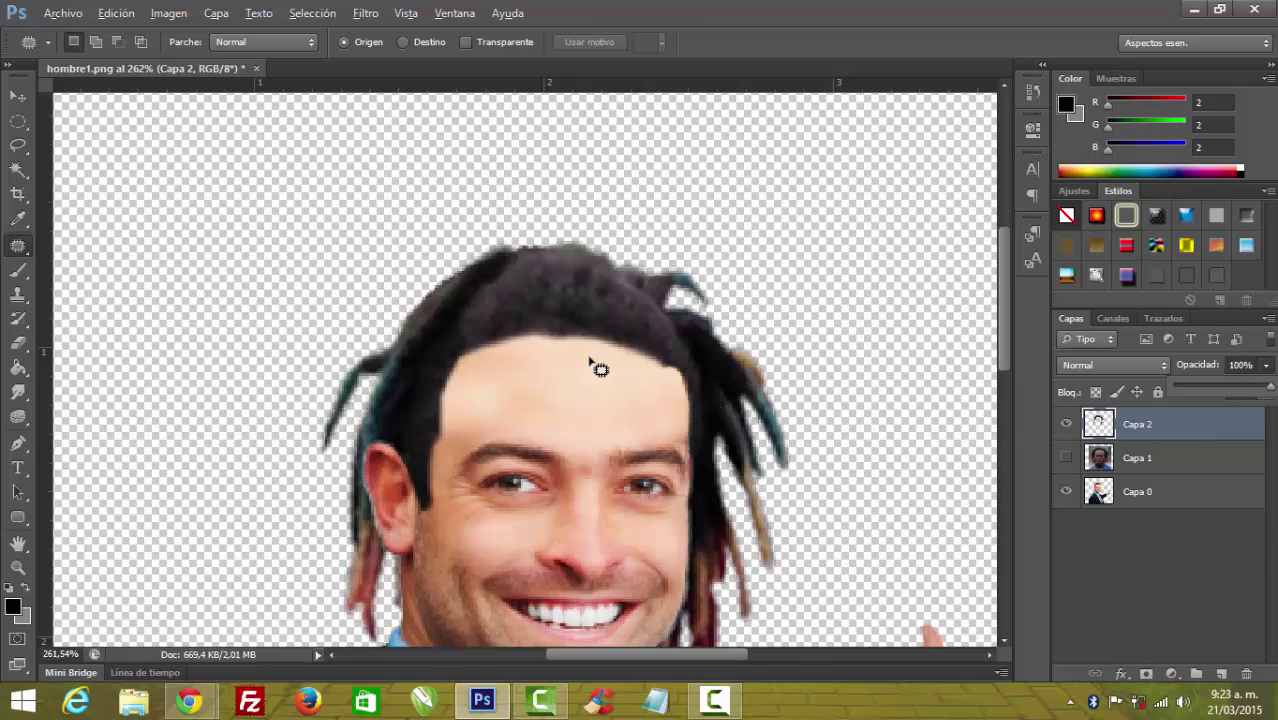
{"action": "scroll", "coordinate": [597, 364], "scroll_direction": "down", "scroll_amount": 3}
{"action": "scroll", "coordinate": [597, 363], "scroll_direction": "down", "scroll_amount": 1}
{"action": "scroll", "coordinate": [597, 364], "scroll_direction": "down", "scroll_amount": 1}
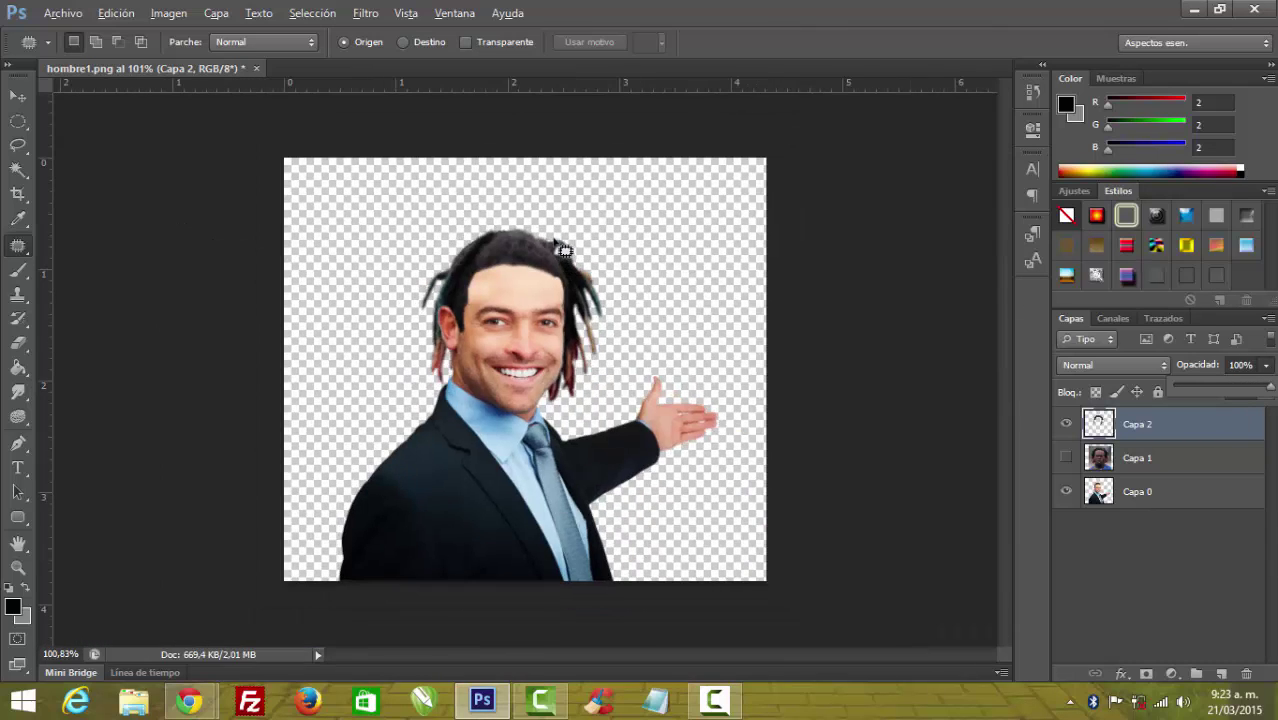
{"action": "scroll", "coordinate": [556, 245], "scroll_direction": "up", "scroll_amount": 1}
{"action": "scroll", "coordinate": [555, 242], "scroll_direction": "up", "scroll_amount": 1}
{"action": "scroll", "coordinate": [555, 242], "scroll_direction": "up", "scroll_amount": 1}
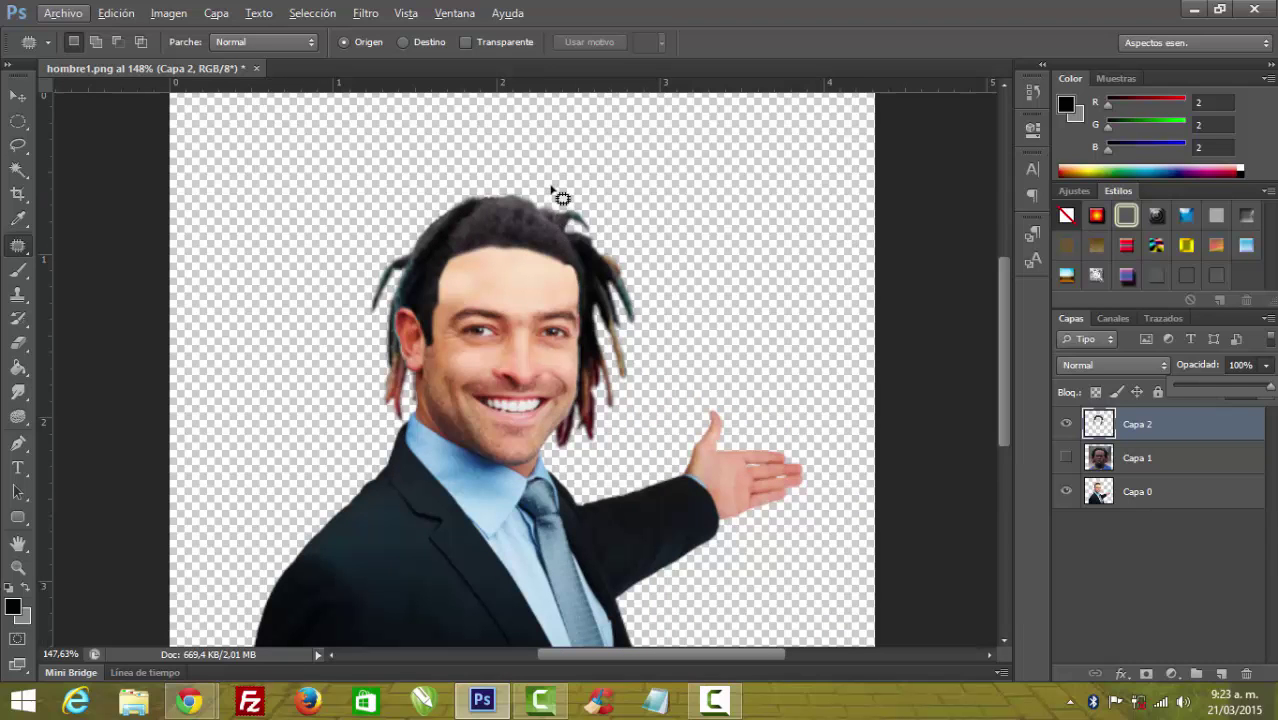
{"action": "scroll", "coordinate": [544, 215], "scroll_direction": "up", "scroll_amount": 4}
{"action": "scroll", "coordinate": [540, 243], "scroll_direction": "up", "scroll_amount": 2}
{"action": "scroll", "coordinate": [551, 251], "scroll_direction": "up", "scroll_amount": 2}
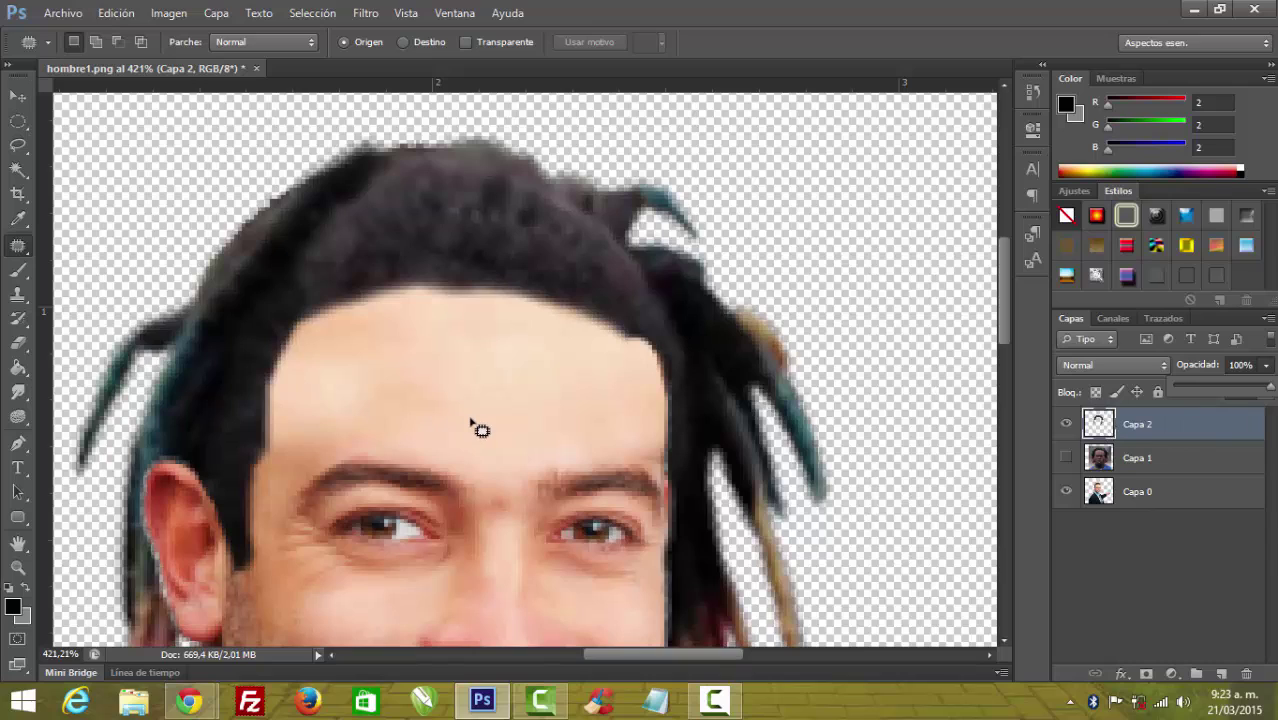
Trace a pen outline from the left hairline across the top of the forehead
{"action": "left_click", "coordinate": [18, 443]}
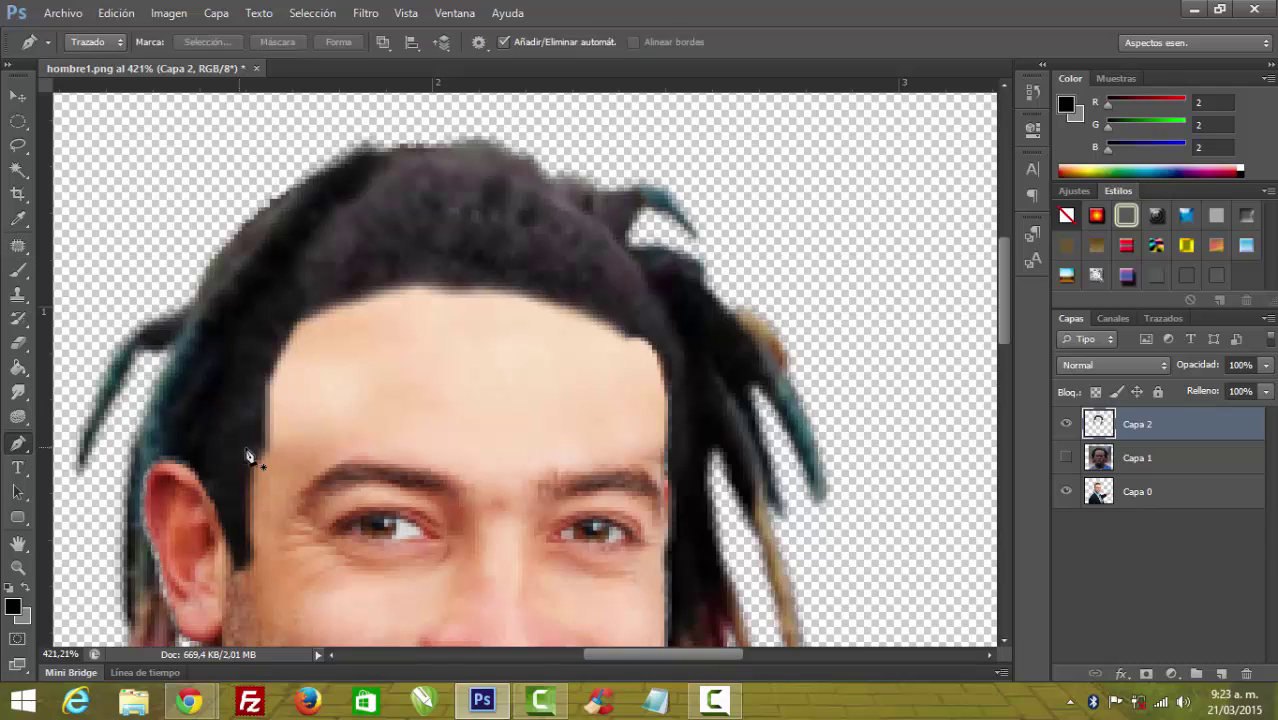
{"action": "left_click", "coordinate": [266, 425]}
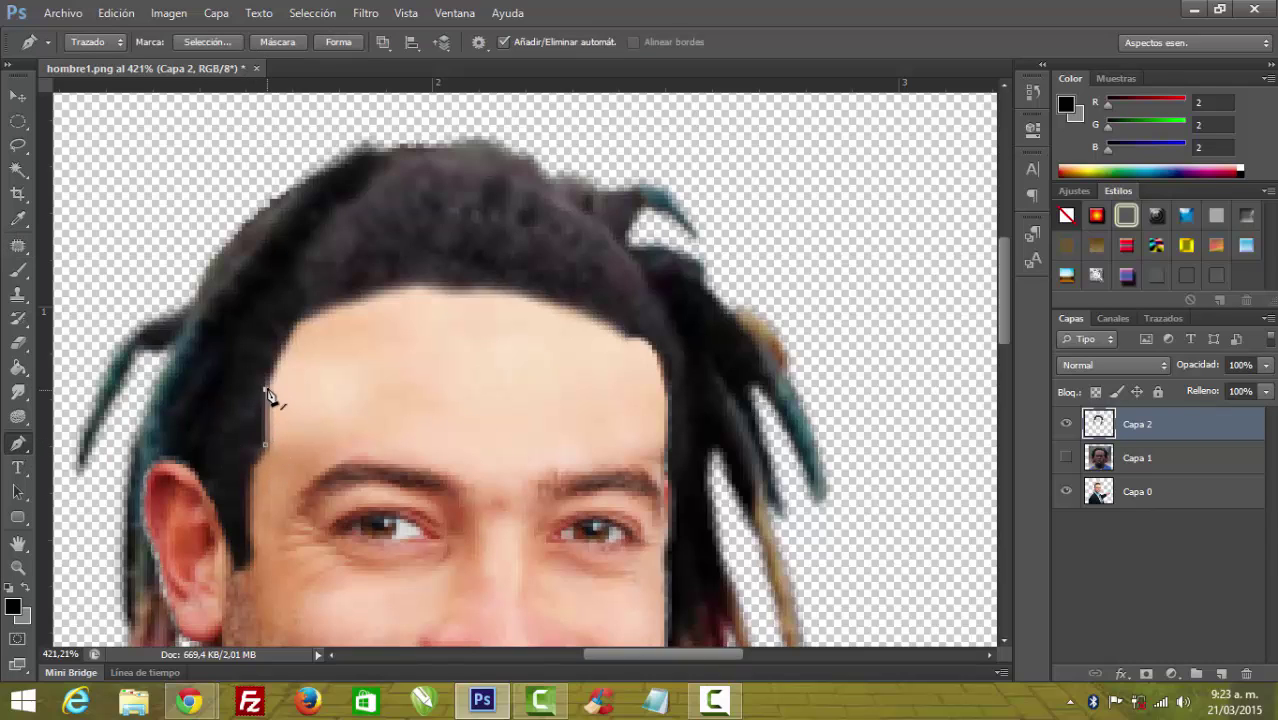
{"action": "left_click", "coordinate": [277, 353]}
{"action": "left_click", "coordinate": [317, 309]}
{"action": "left_click", "coordinate": [372, 290]}
{"action": "left_click", "coordinate": [411, 279]}
{"action": "left_click", "coordinate": [466, 275]}
{"action": "key", "text": "ctrl+z"}
Carry the outline down the right hairline, back across the forehead, and close it
{"action": "left_click", "coordinate": [589, 306]}
{"action": "left_click", "coordinate": [625, 322]}
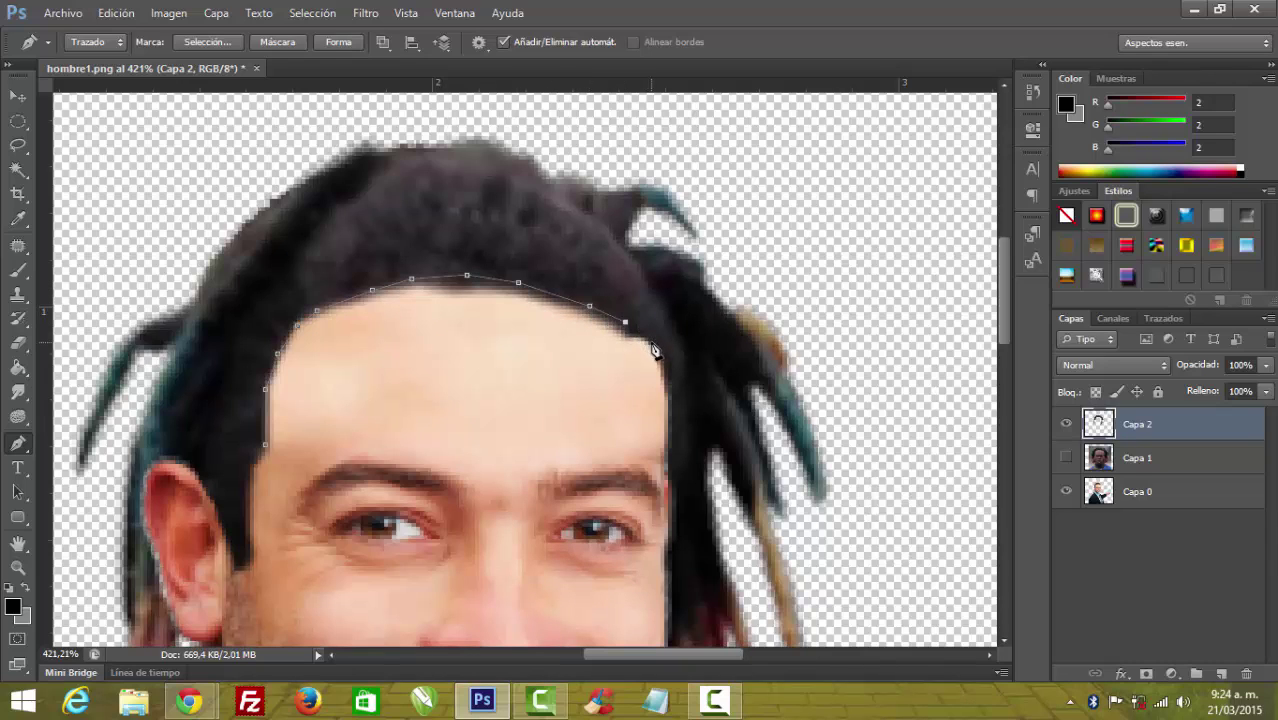
{"action": "left_click", "coordinate": [652, 341]}
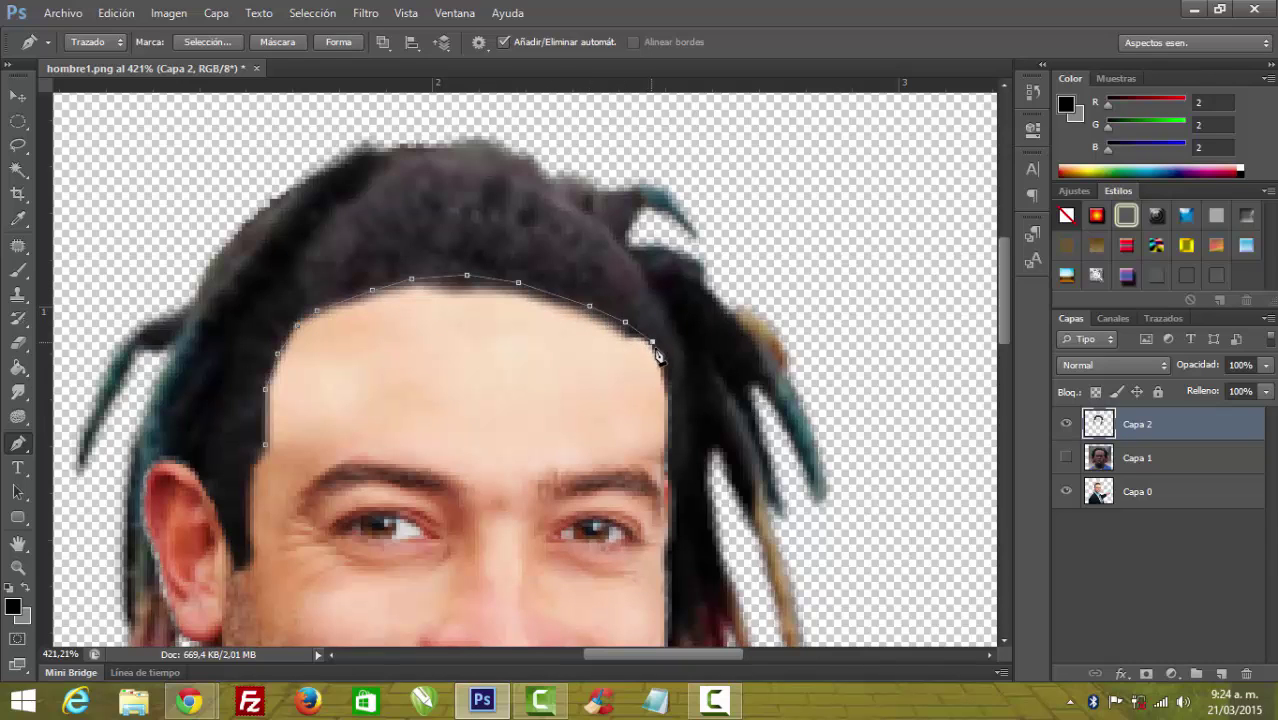
{"action": "left_click", "coordinate": [668, 405]}
{"action": "left_click", "coordinate": [649, 436]}
{"action": "left_click", "coordinate": [280, 441]}
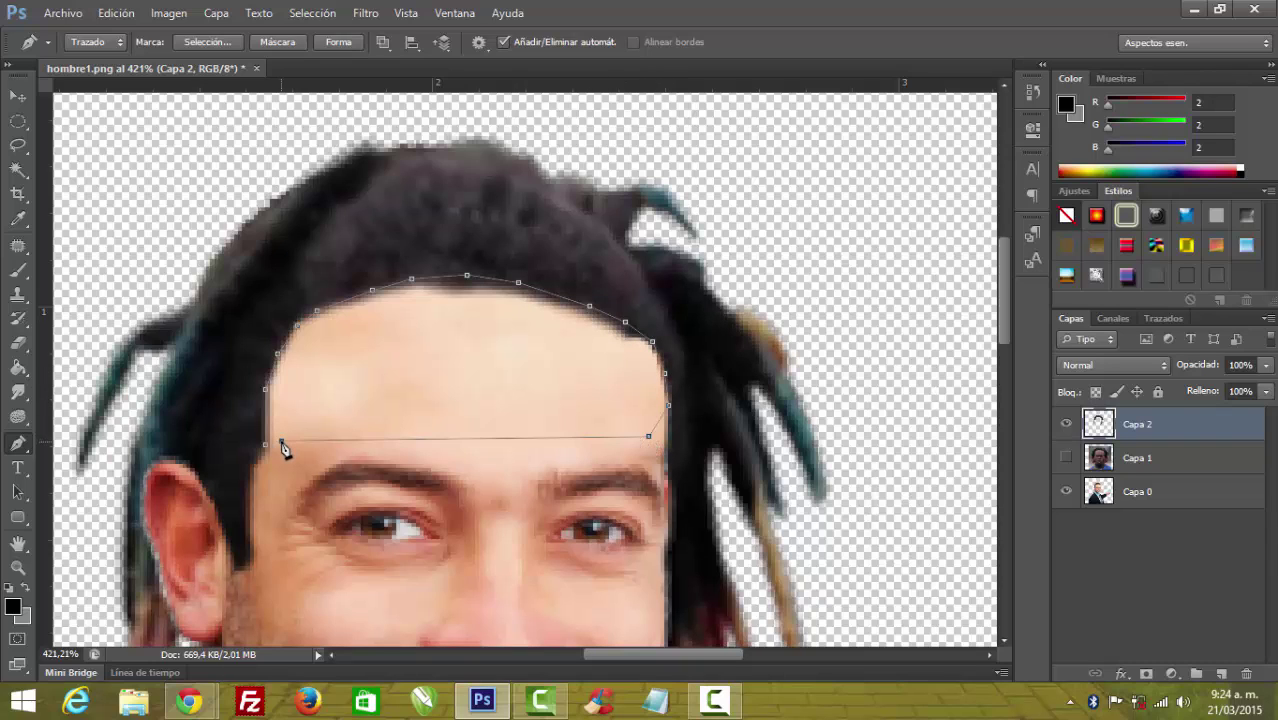
{"action": "left_click", "coordinate": [266, 443]}
Convert the hairline outline into a selection, then deselect
{"action": "right_click", "coordinate": [322, 385]}
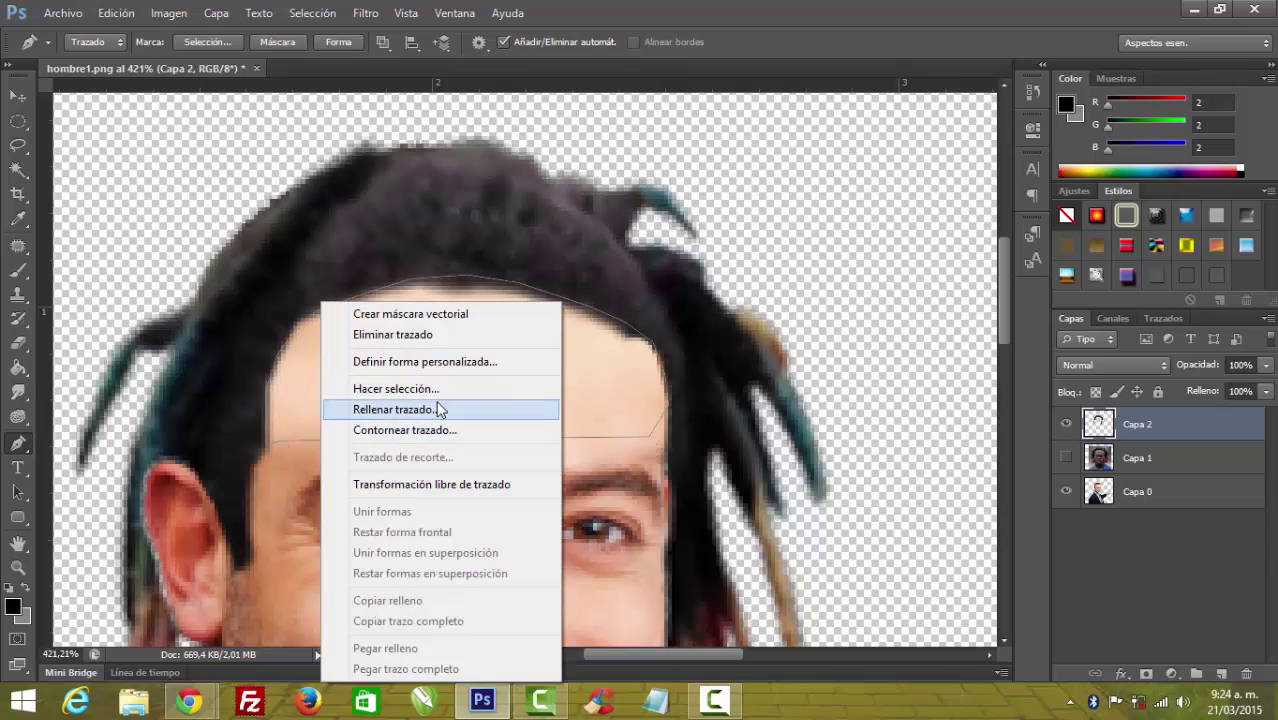
{"action": "left_click", "coordinate": [437, 388]}
{"action": "left_click", "coordinate": [770, 205]}
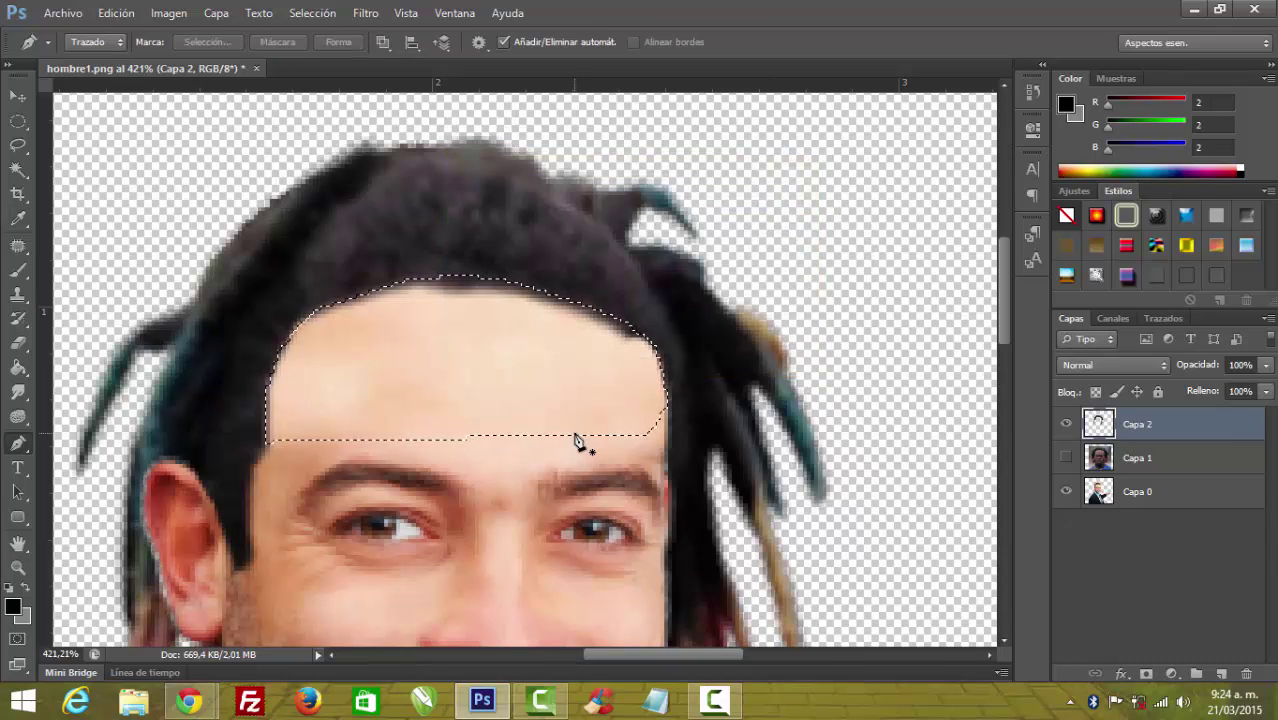
{"action": "key", "text": "ctrl+d"}
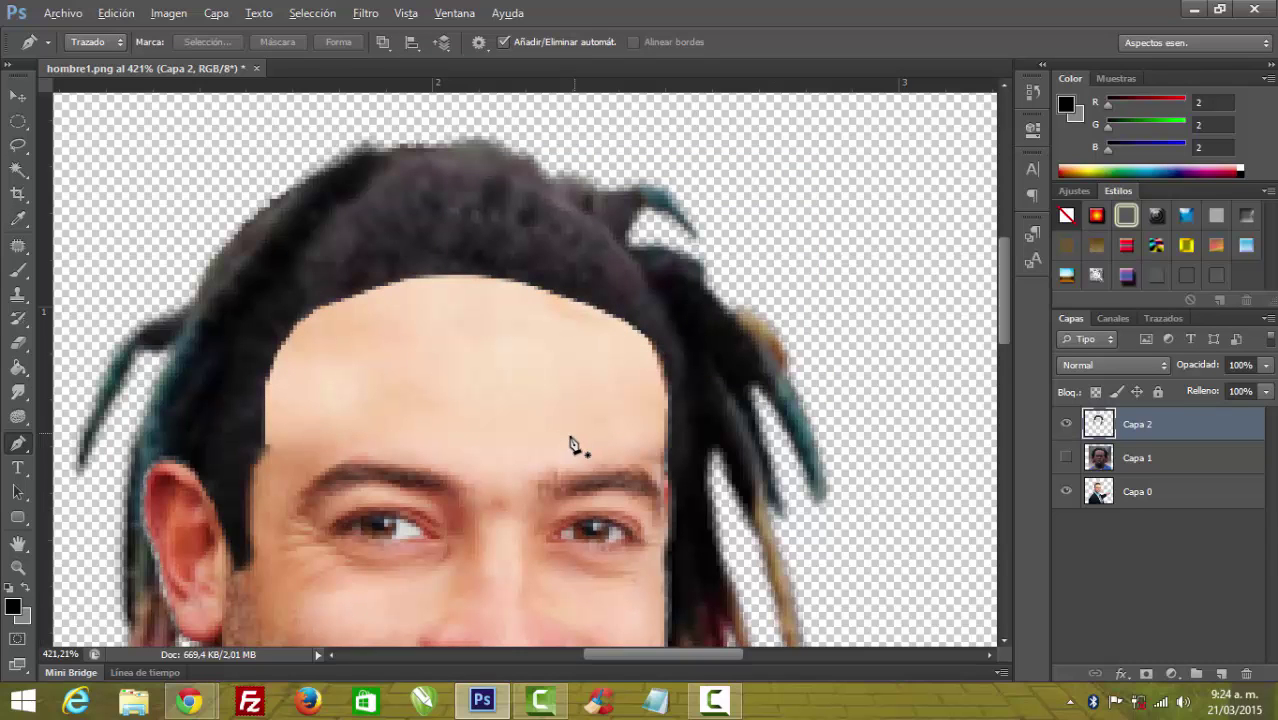
{"action": "scroll", "coordinate": [577, 436], "scroll_direction": "down", "scroll_amount": 3, "text": "alt"}
Restore the forehead selection, then drop it to leave only the path outline
{"action": "scroll", "coordinate": [577, 430], "scroll_direction": "down", "scroll_amount": 2, "text": "alt"}
{"action": "scroll", "coordinate": [575, 423], "scroll_direction": "down", "scroll_amount": 1, "text": "alt"}
{"action": "scroll", "coordinate": [577, 425], "scroll_direction": "down", "scroll_amount": 1, "text": "alt"}
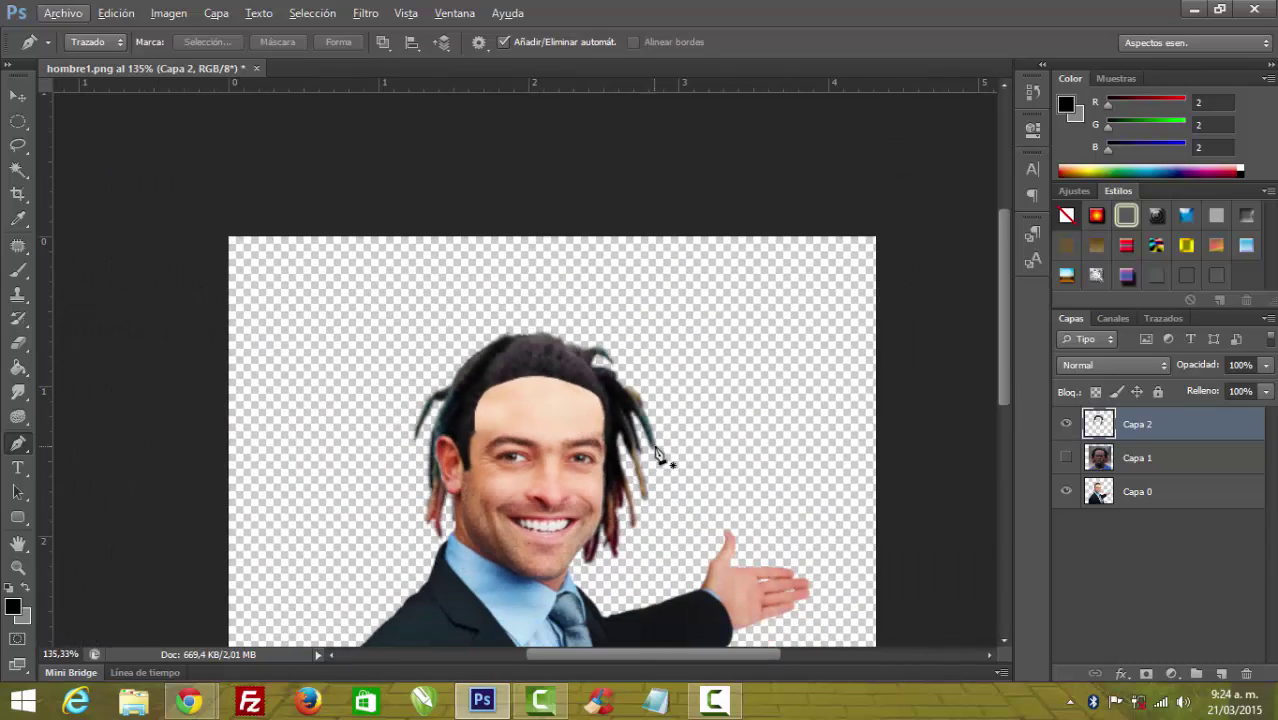
{"action": "key", "text": "ctrl+Return"}
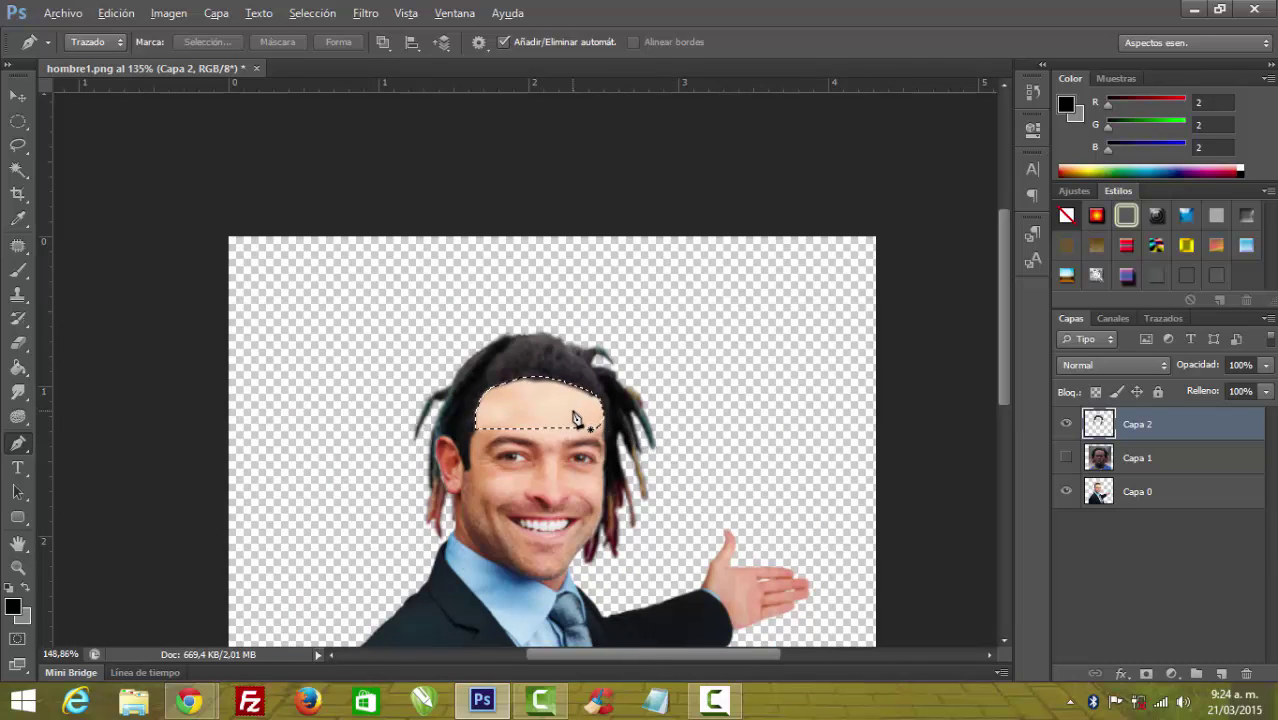
{"action": "scroll", "coordinate": [572, 410], "scroll_direction": "up", "scroll_amount": 2, "text": "alt"}
{"action": "scroll", "coordinate": [579, 415], "scroll_direction": "up", "scroll_amount": 1, "text": "alt"}
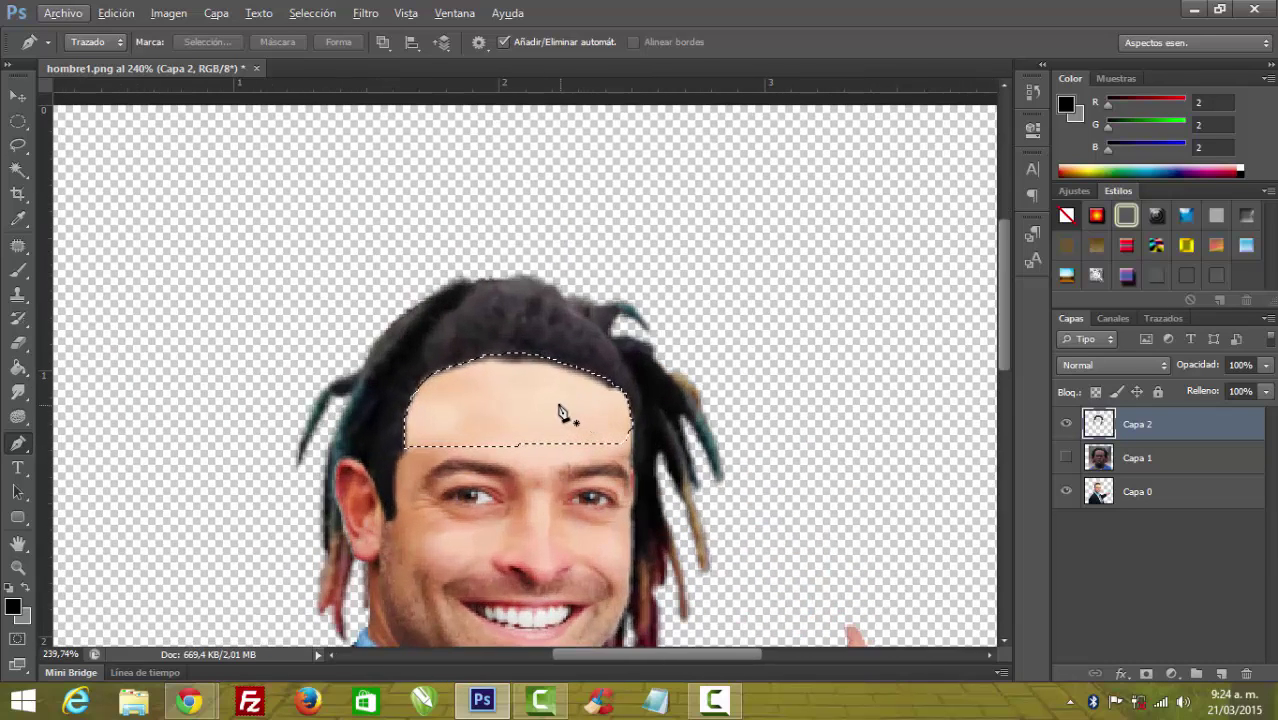
{"action": "key", "text": "ctrl+d"}
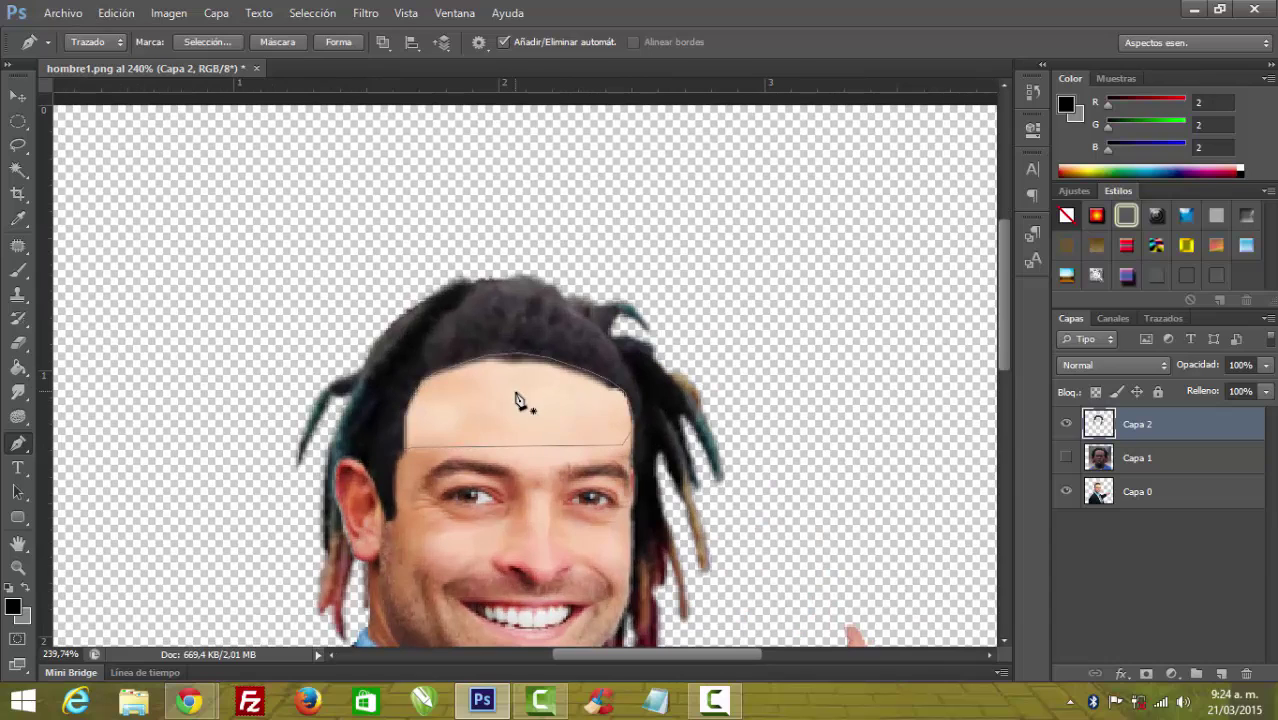
Convert the forehead path into a selection with 0-pixel feathering
{"action": "right_click", "coordinate": [517, 399]}
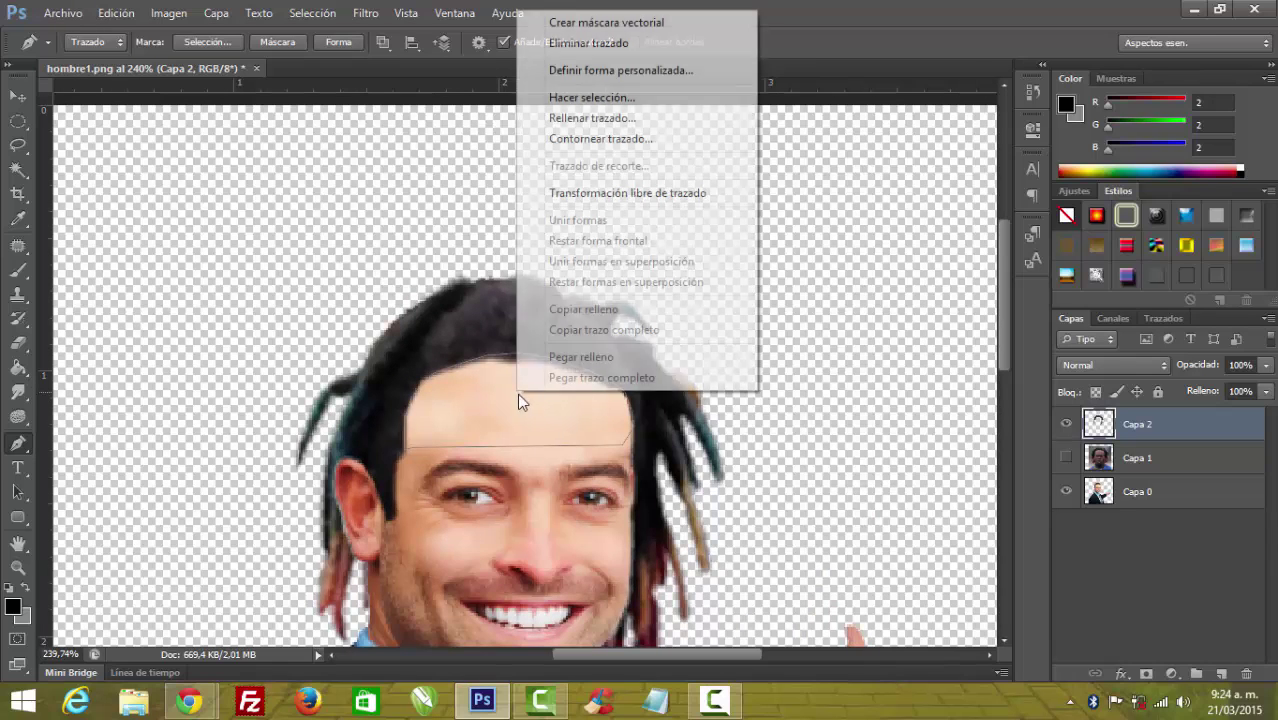
{"action": "left_click", "coordinate": [600, 96]}
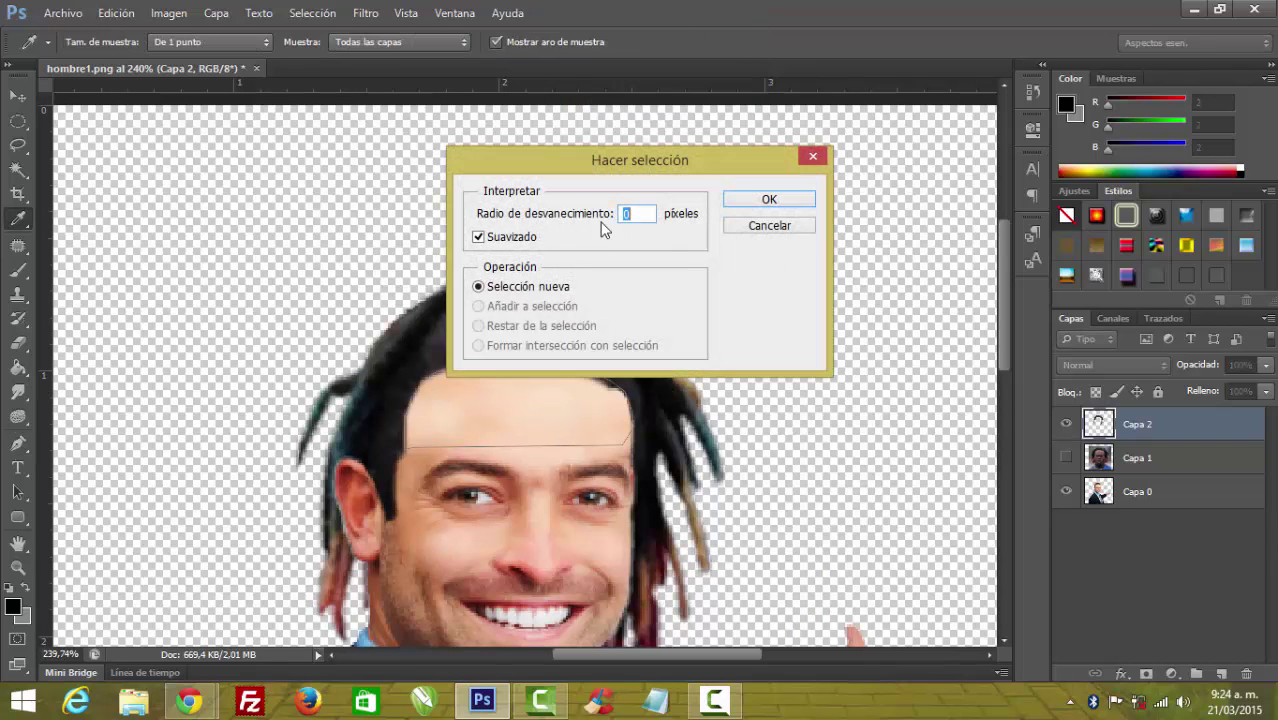
{"action": "left_click", "coordinate": [765, 202]}
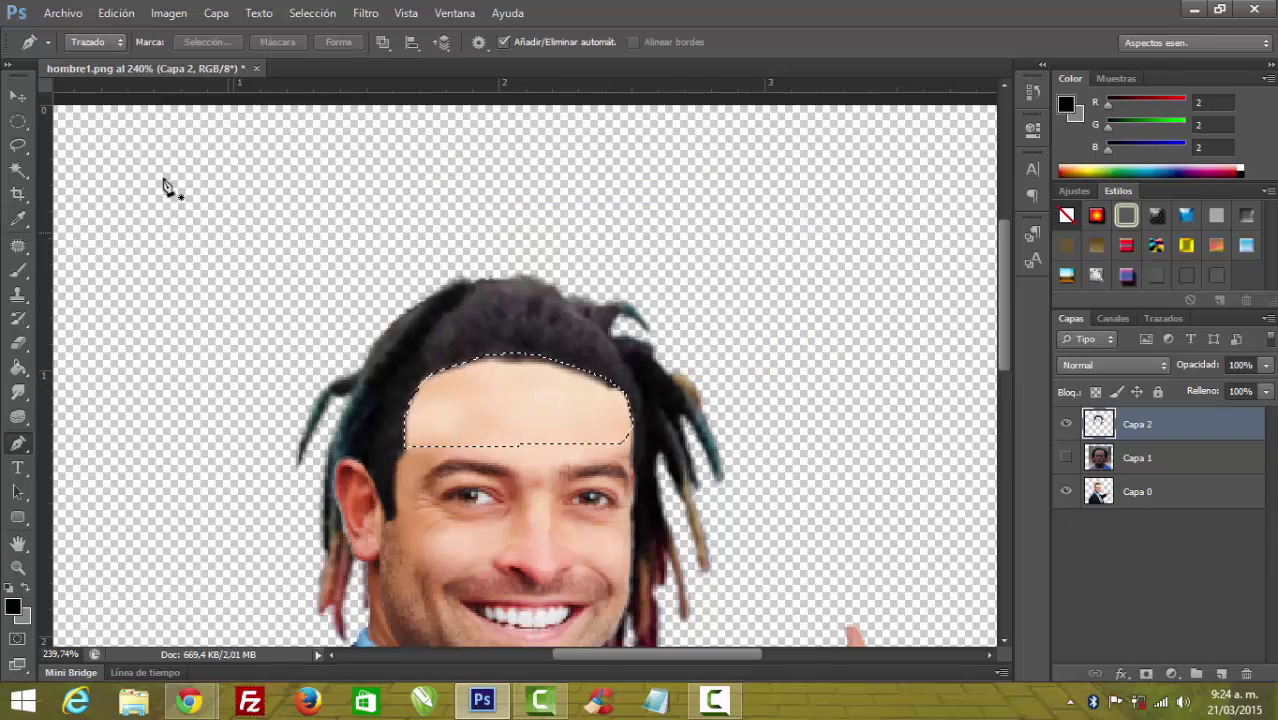
{"action": "left_click", "coordinate": [17, 123]}
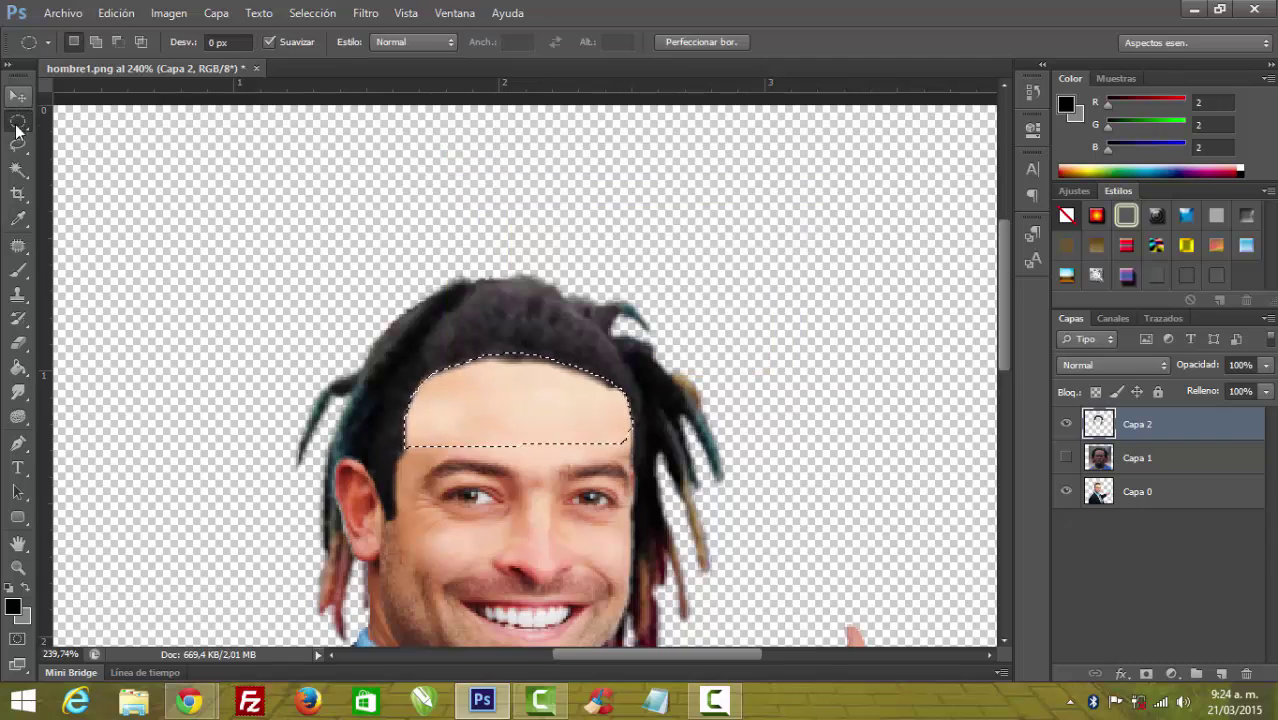
Try a 3.3-pixel feather on the forehead selection edge, then undo back to the selection
{"action": "left_click", "coordinate": [703, 43]}
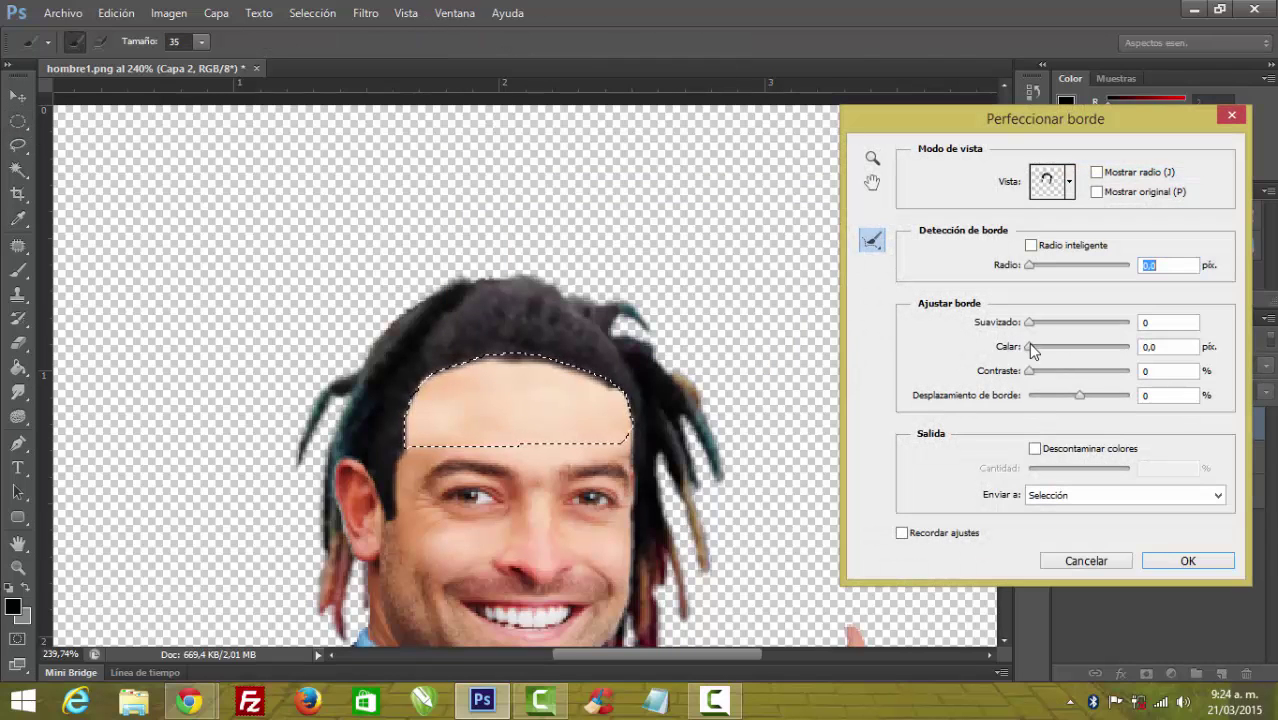
{"action": "left_click_drag", "start_coordinate": [1032, 346], "coordinate": [1047, 348]}
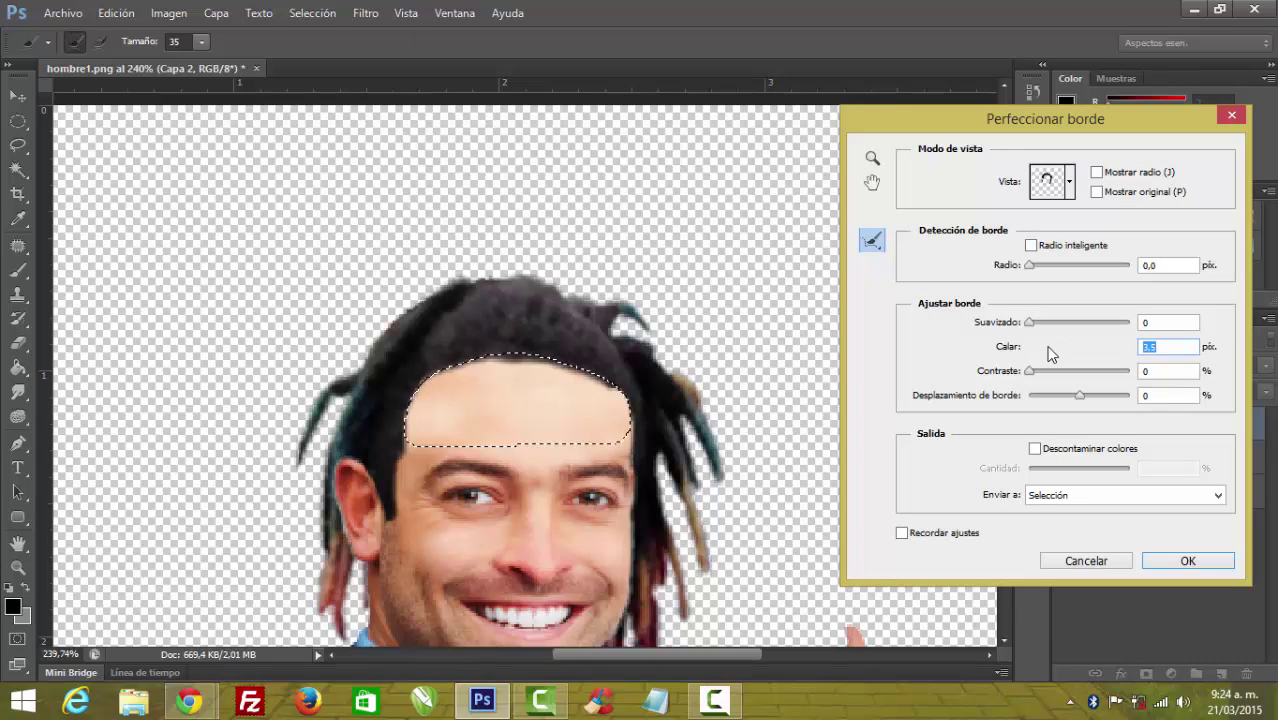
{"action": "left_click", "coordinate": [1188, 561]}
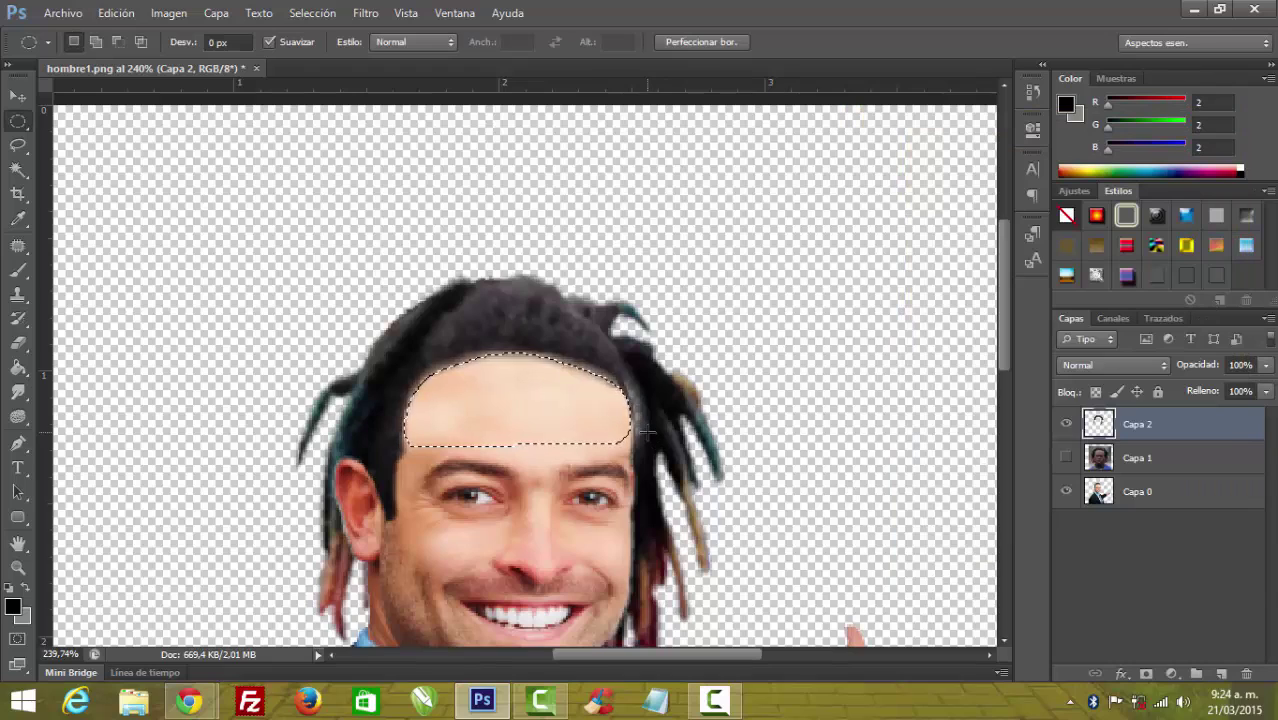
{"action": "key", "text": "ctrl+d"}
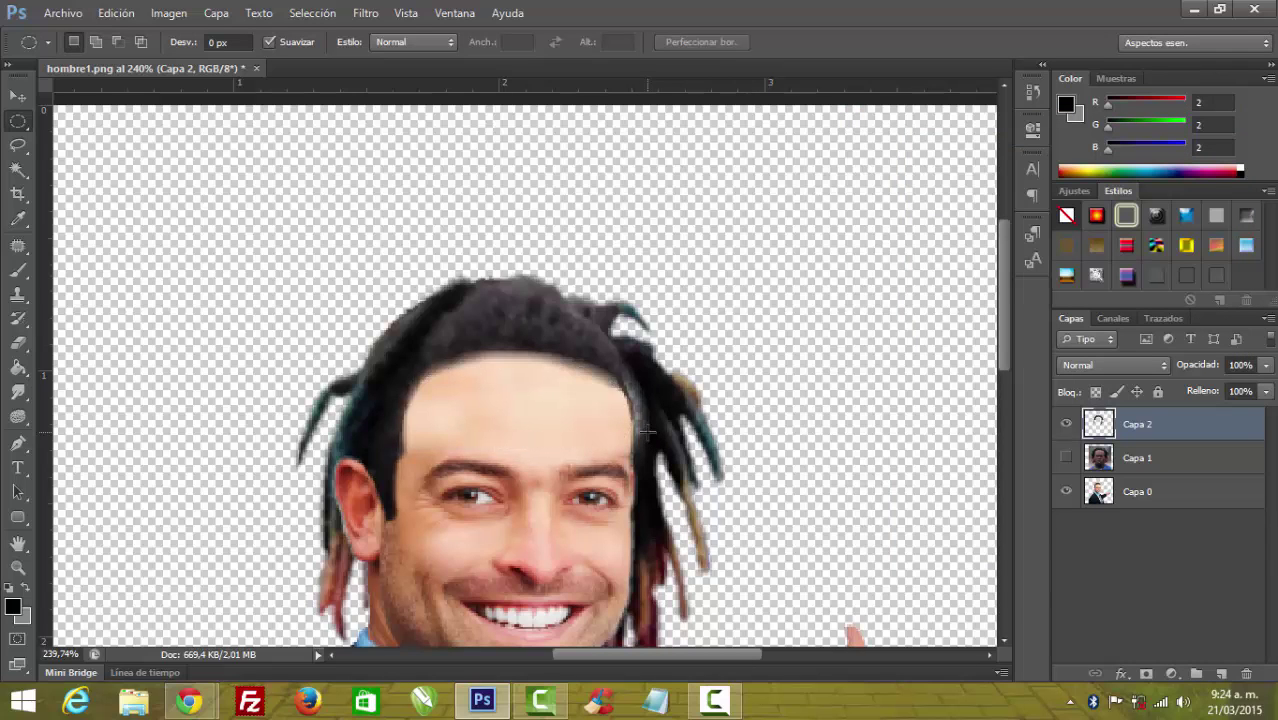
{"action": "key", "text": "ctrl+z"}
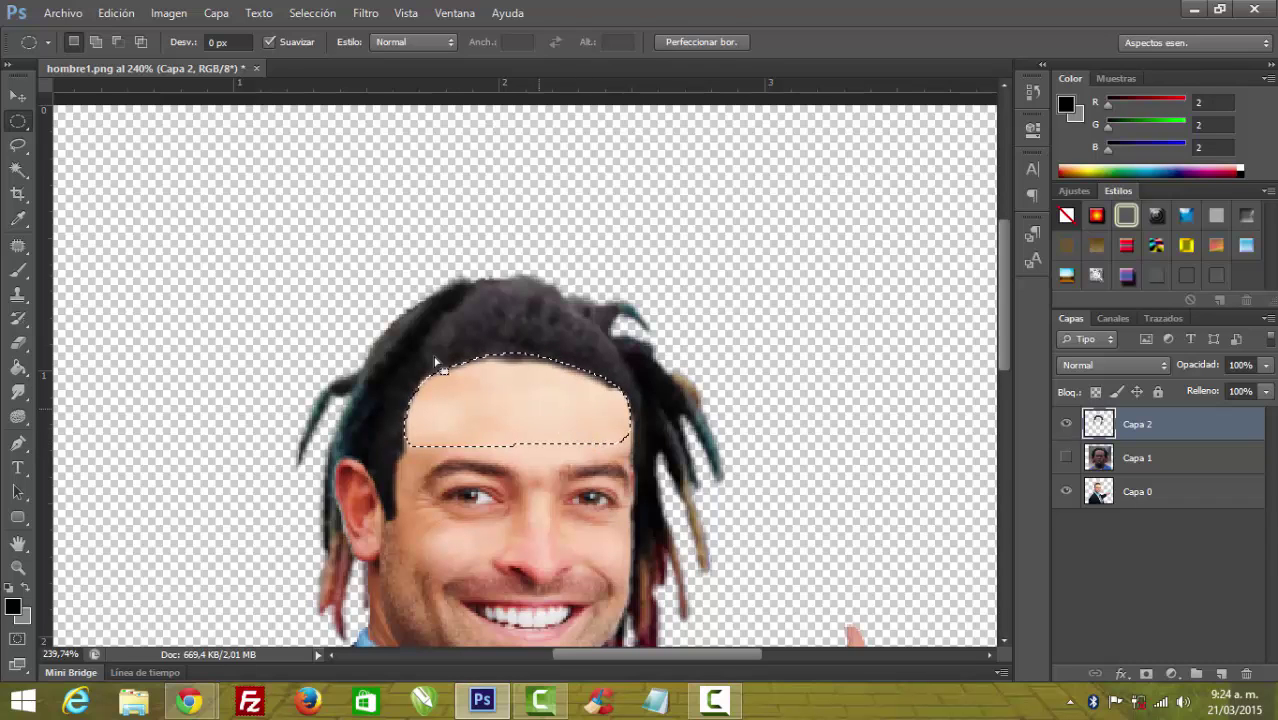
Refine the forehead selection edge with a 0.7-pixel feather, then deselect to check it
{"action": "left_click", "coordinate": [706, 42]}
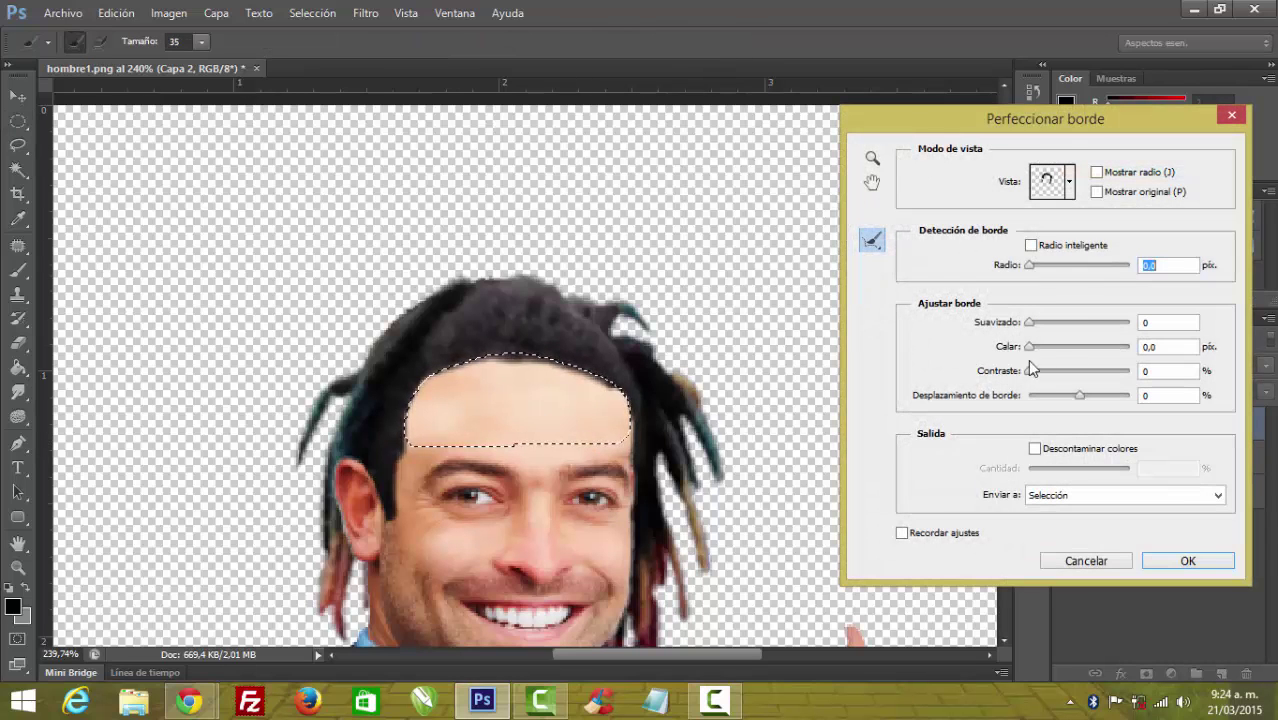
{"action": "left_click_drag", "start_coordinate": [1030, 346], "coordinate": [1033, 346]}
{"action": "left_click", "coordinate": [1152, 563]}
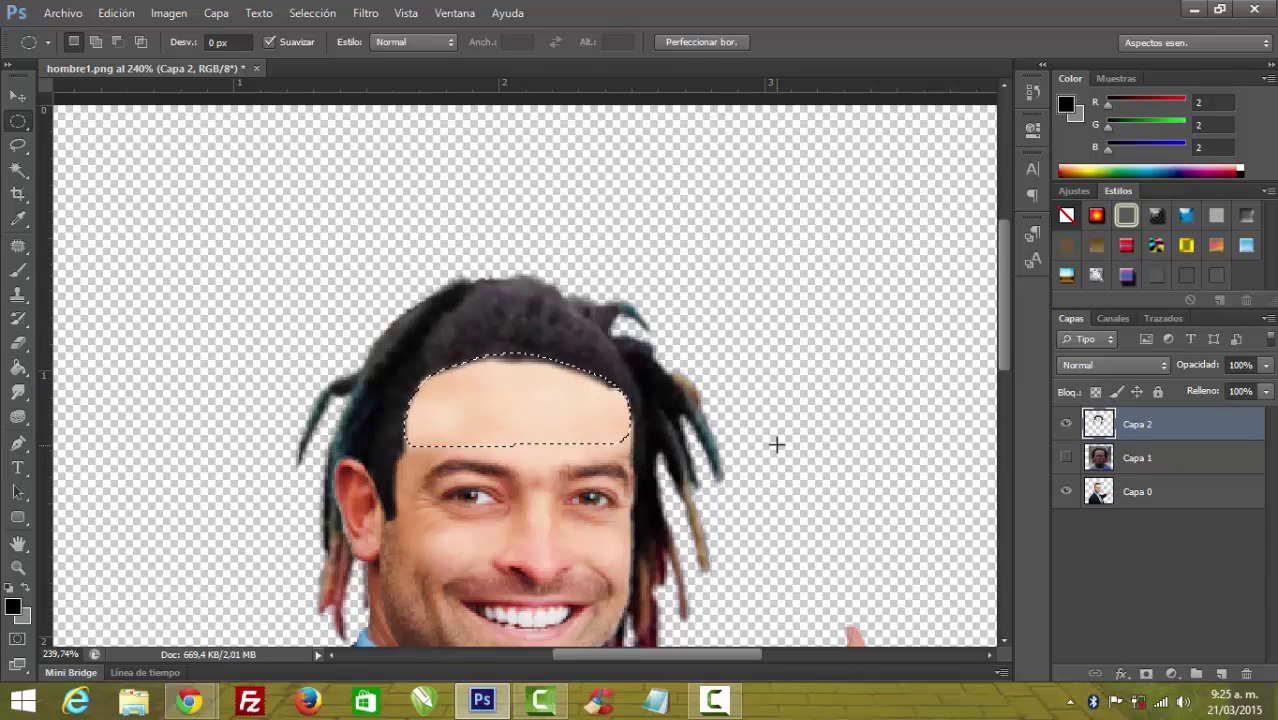
{"action": "left_click", "coordinate": [735, 42]}
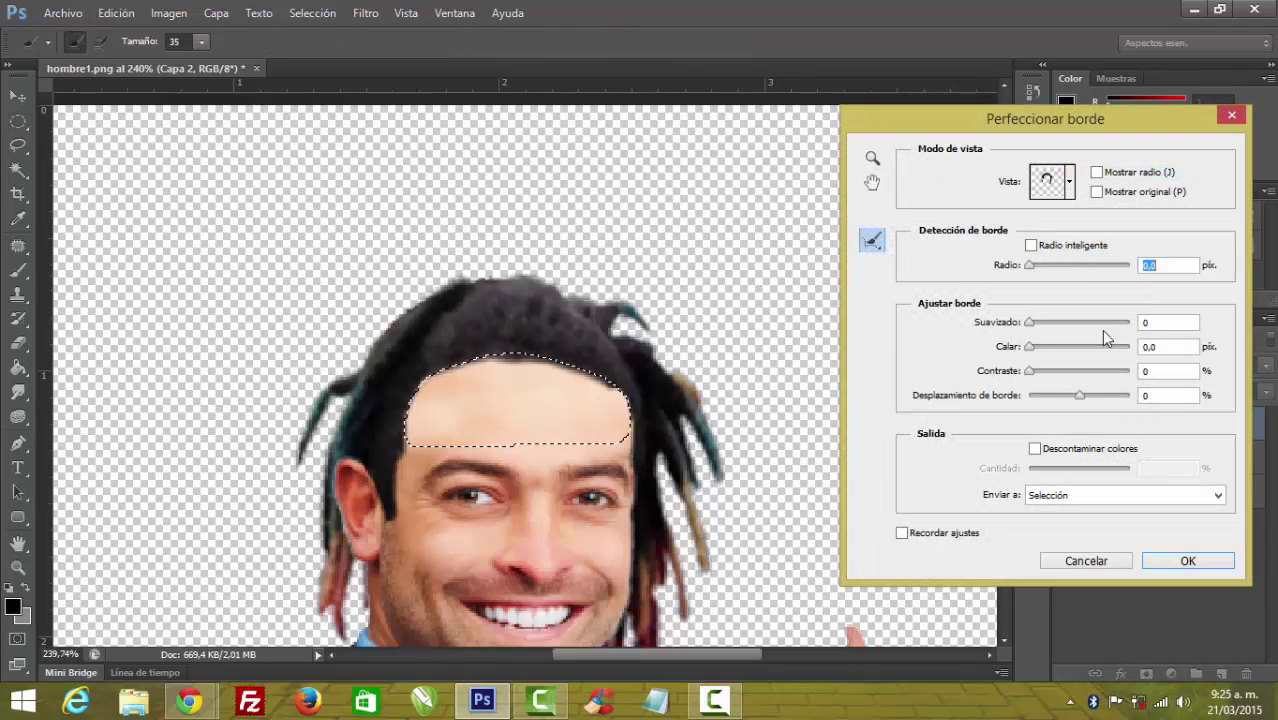
{"action": "left_click", "coordinate": [1033, 352]}
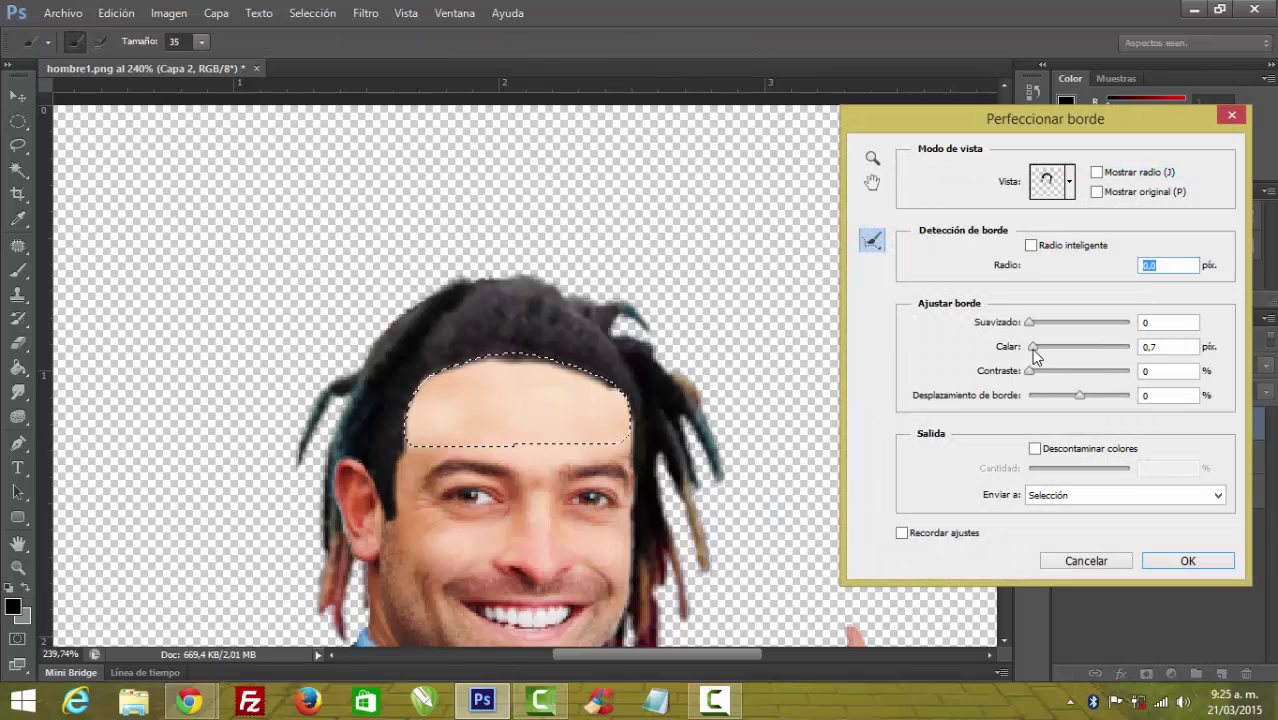
{"action": "left_click", "coordinate": [1150, 563]}
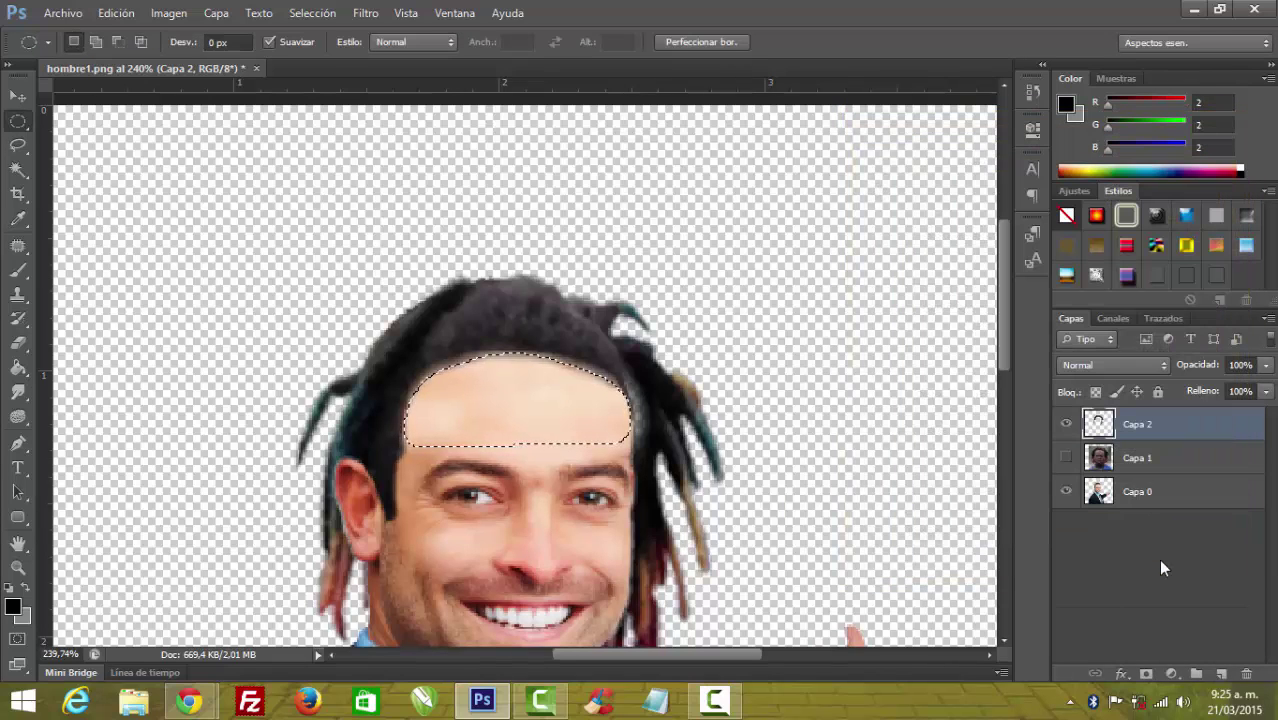
{"action": "key", "text": "ctrl+d"}
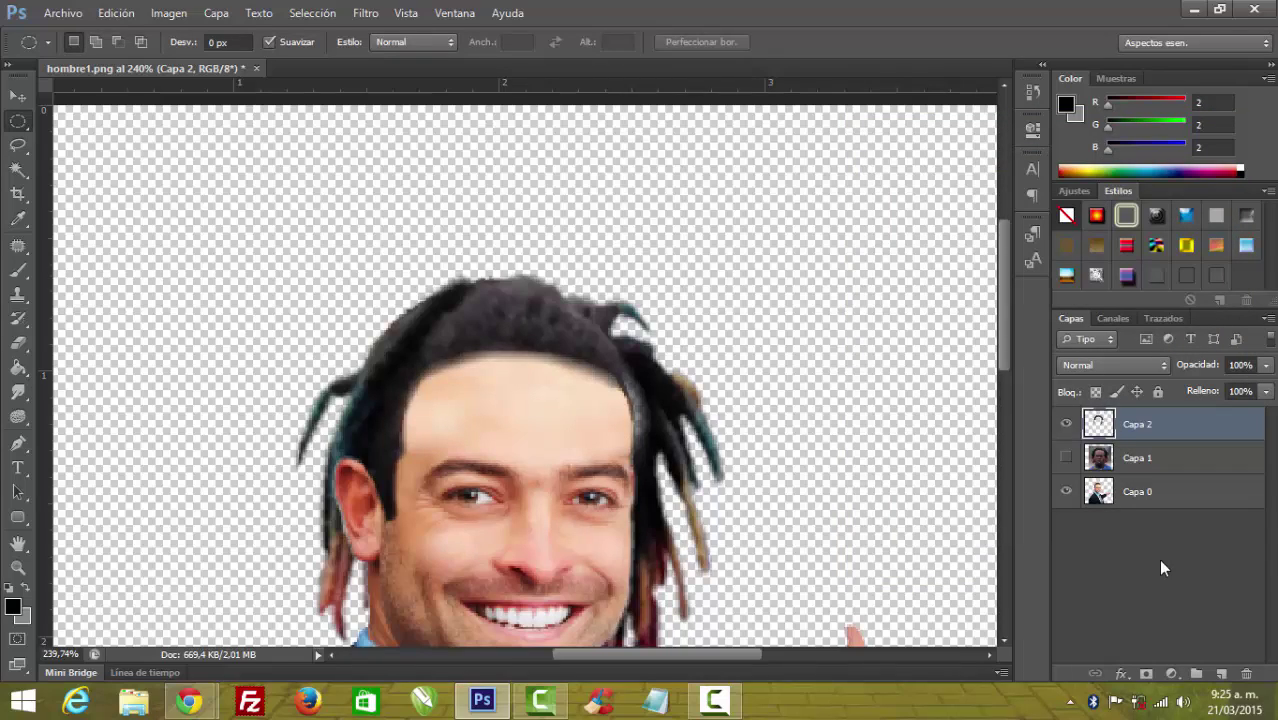
{"action": "scroll", "coordinate": [637, 440], "scroll_direction": "up", "scroll_amount": 3}
{"action": "scroll", "coordinate": [637, 440], "scroll_direction": "up", "scroll_amount": 2}
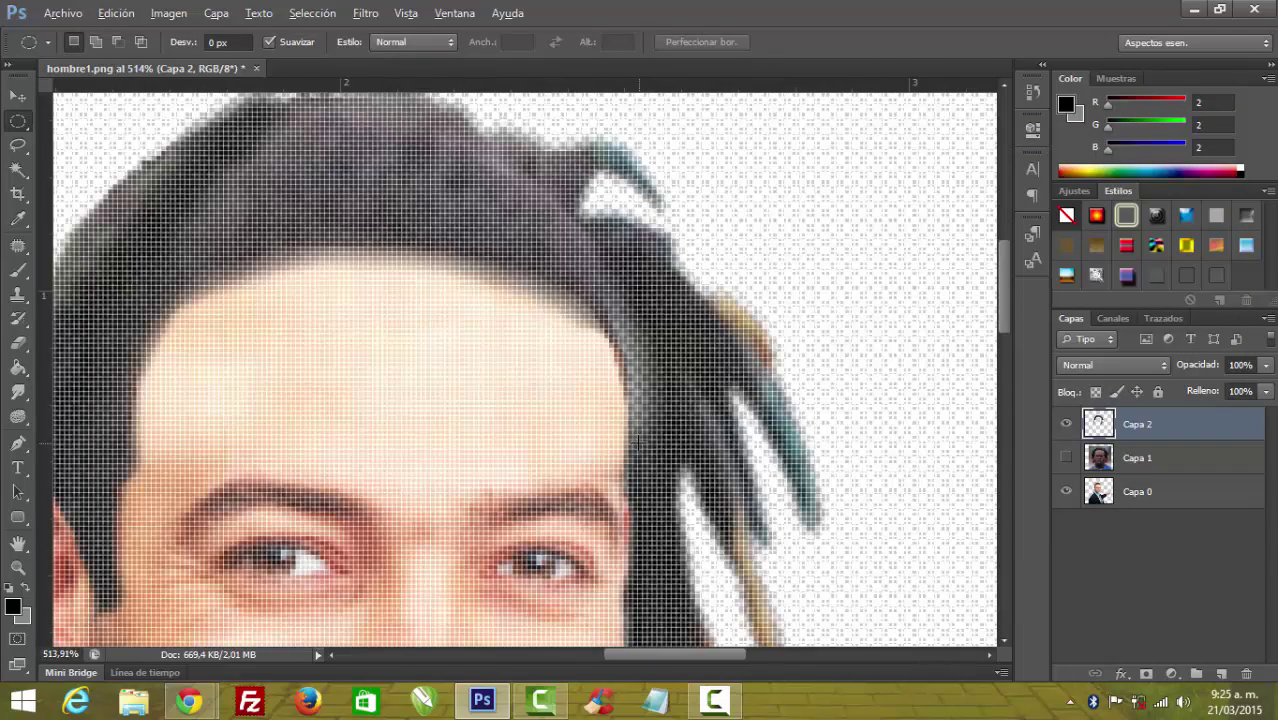
{"action": "scroll", "coordinate": [637, 440], "scroll_direction": "down", "scroll_amount": 2}
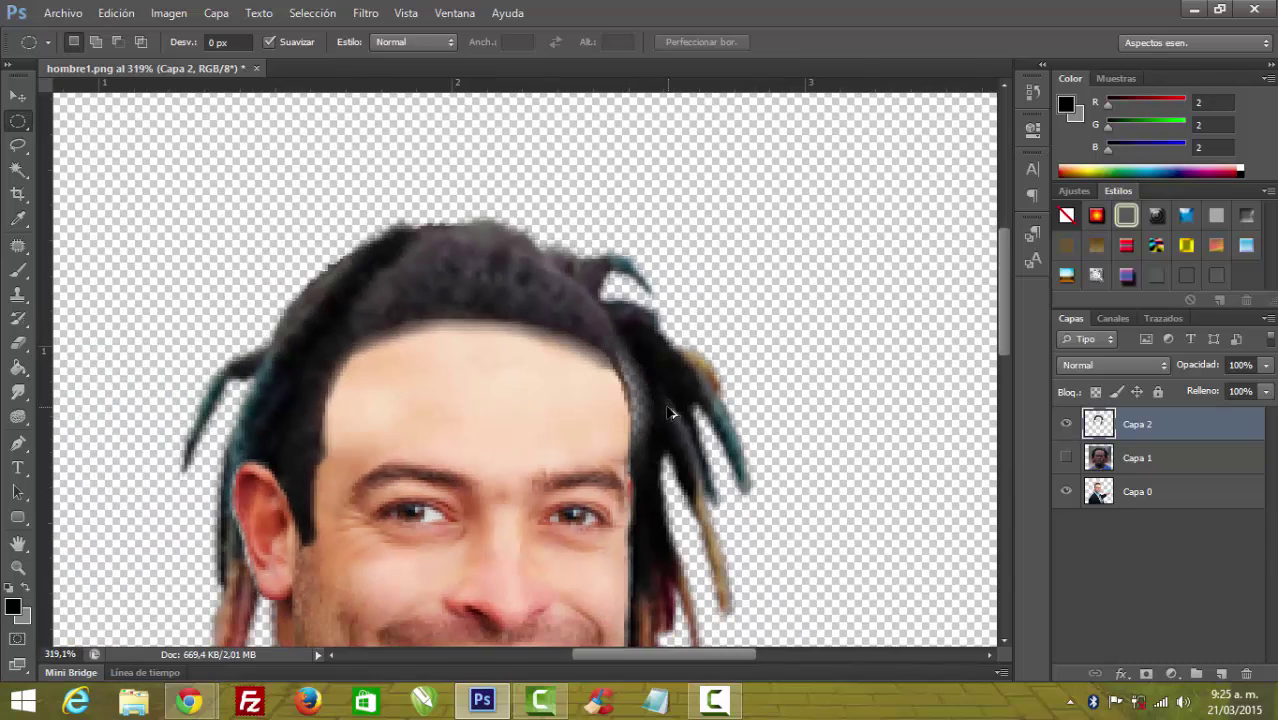
Restore the forehead selection, preview it in Quick Mask, then clear it
{"action": "key", "text": "ctrl+z"}
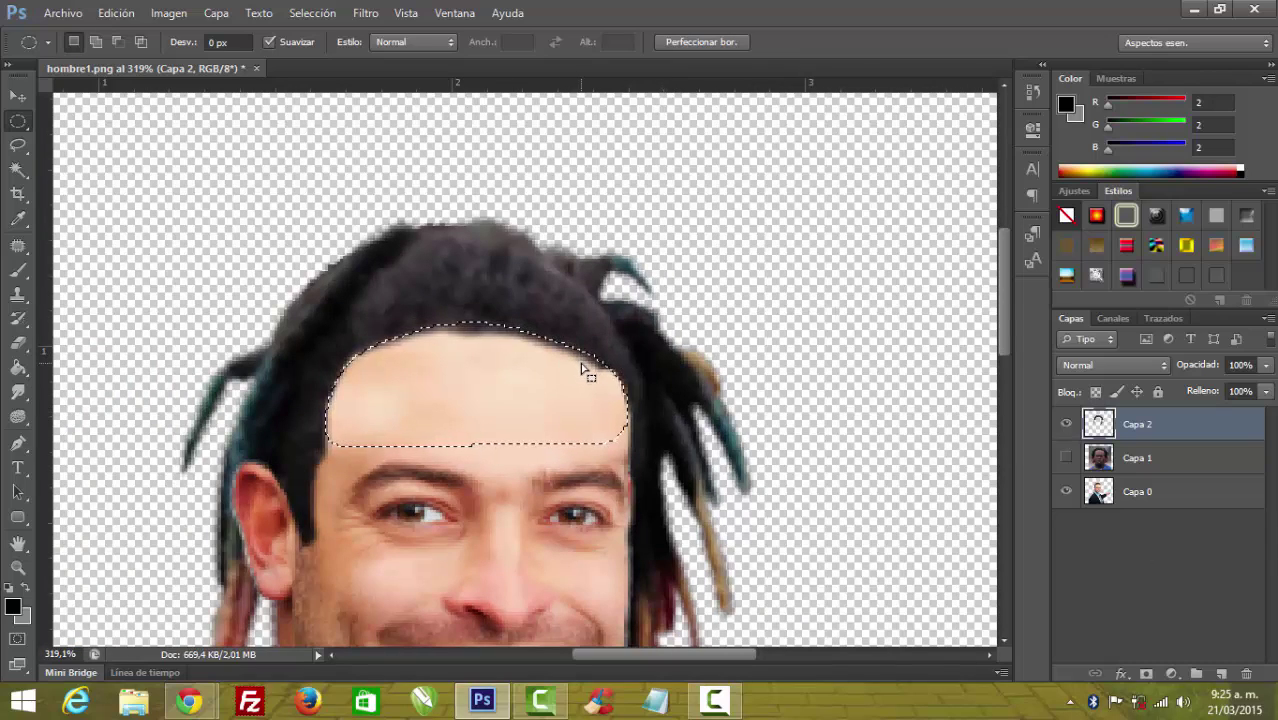
{"action": "key", "text": "q"}
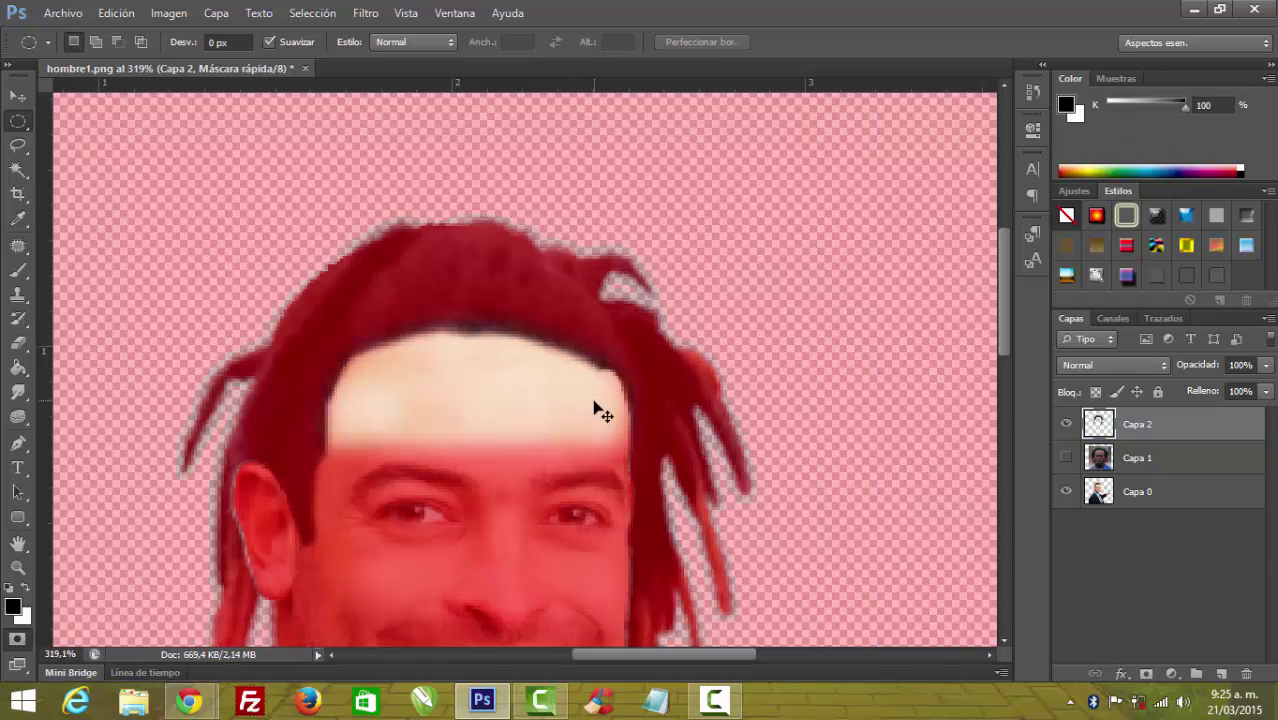
{"action": "key", "text": "q"}
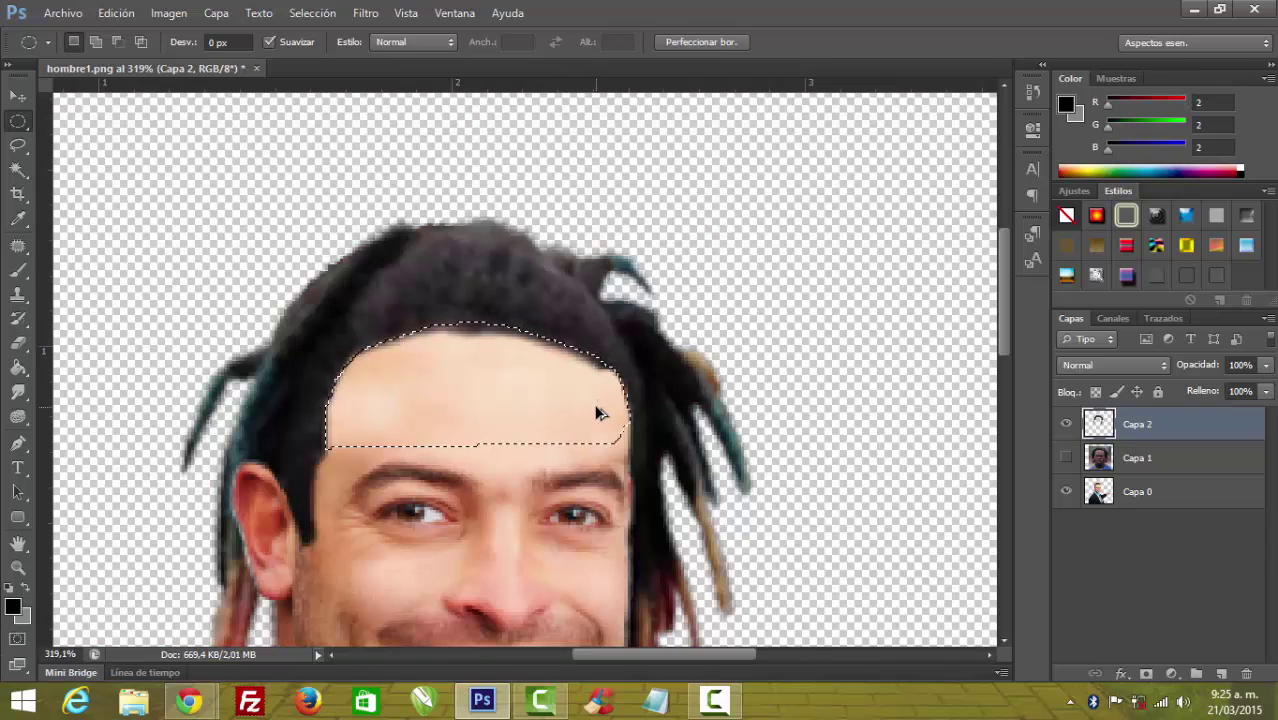
{"action": "key", "text": "ctrl+d"}
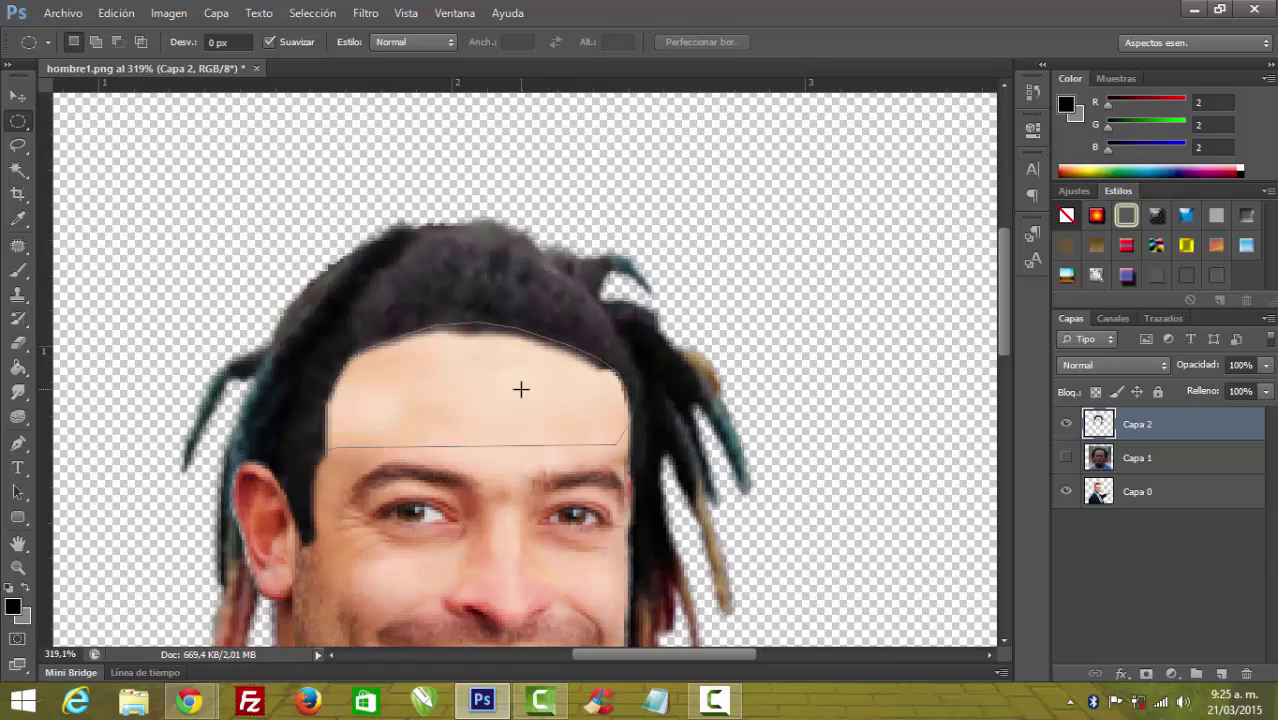
Make a selection from the forehead path with a 2-pixel feather, then clear it
{"action": "key", "text": "p"}
{"action": "right_click", "coordinate": [516, 388]}
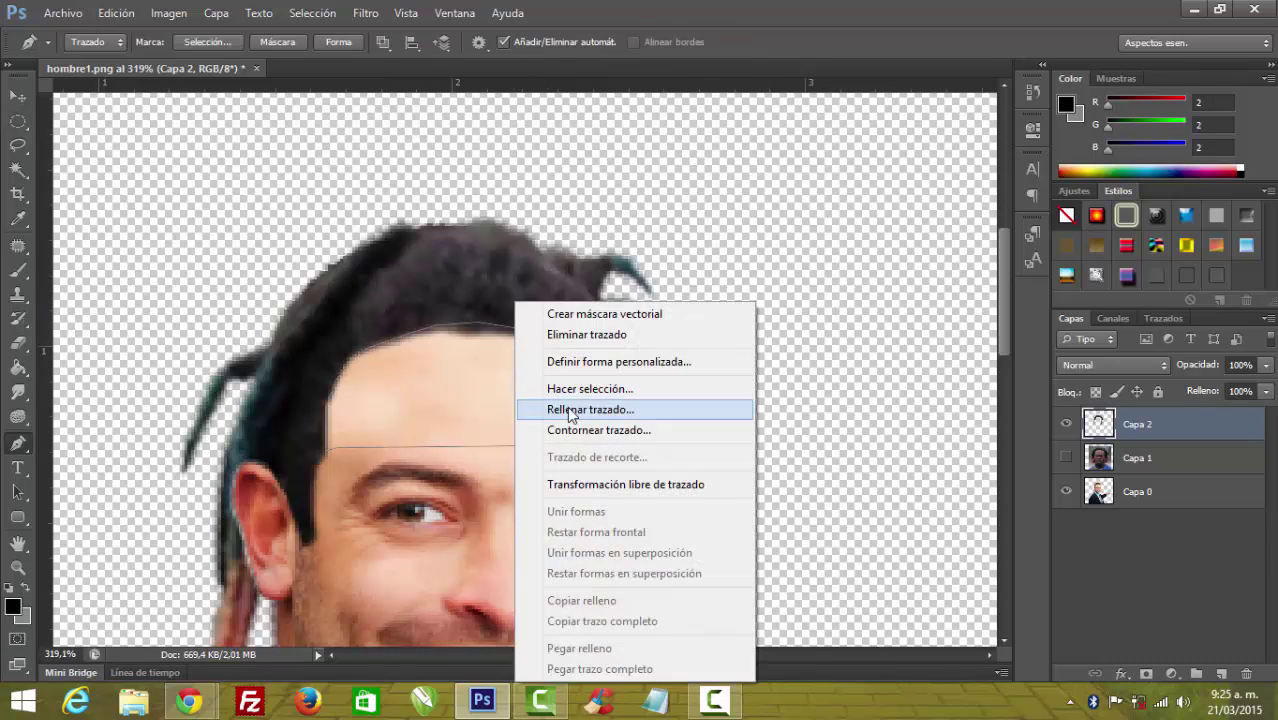
{"action": "left_click", "coordinate": [575, 387]}
{"action": "type", "text": "2"}
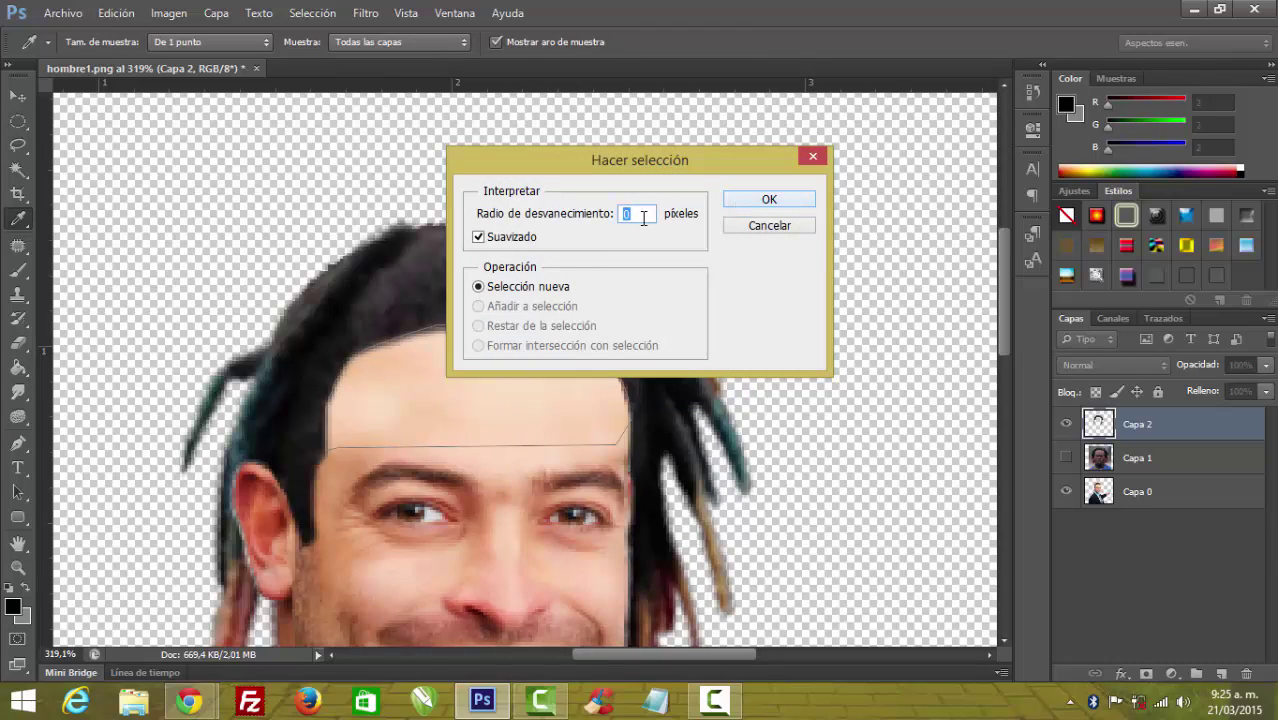
{"action": "left_click", "coordinate": [757, 203]}
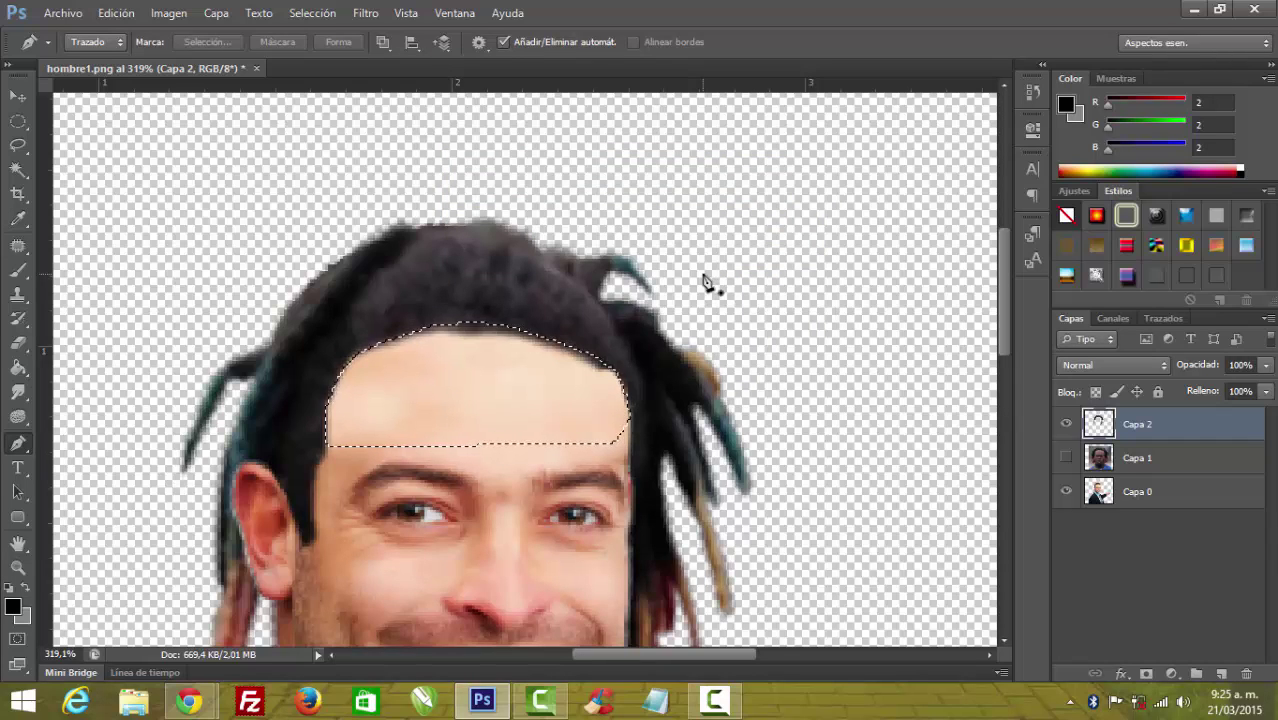
{"action": "key", "text": "ctrl+d"}
Remake the forehead selection from its path with a 1-pixel feather radius
{"action": "right_click", "coordinate": [597, 388]}
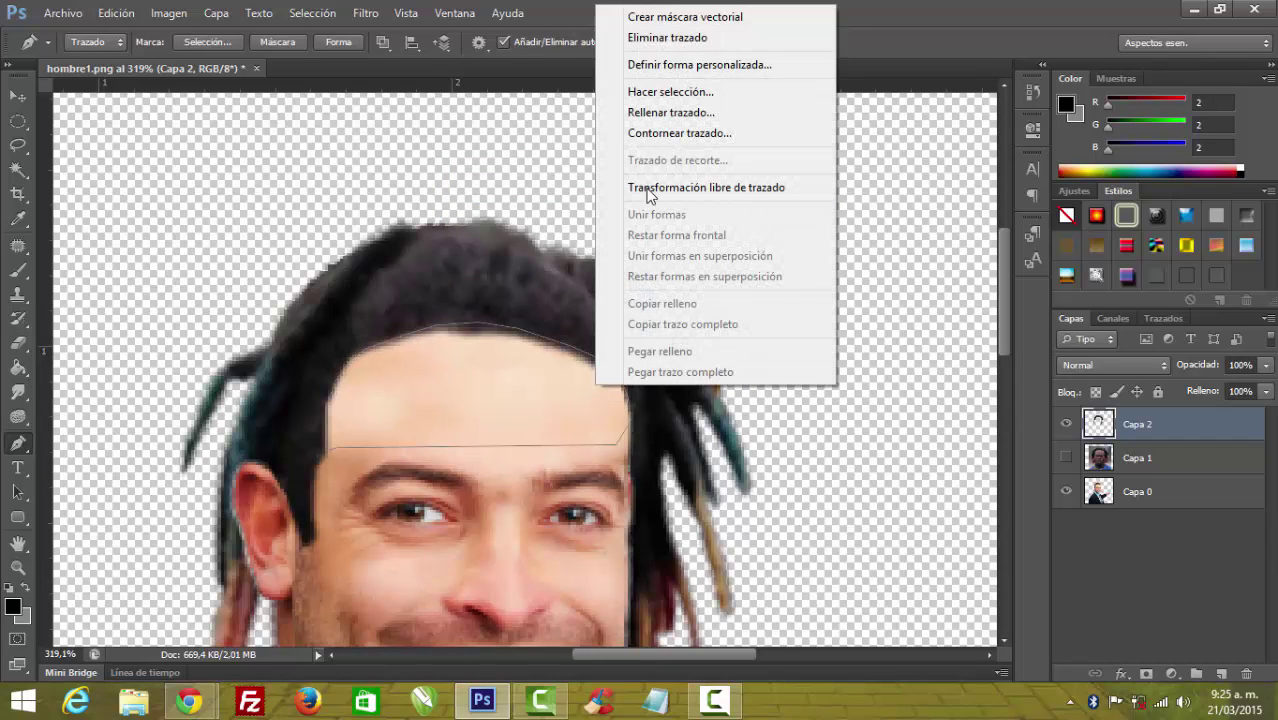
{"action": "left_click", "coordinate": [641, 92]}
{"action": "type", "text": "1"}
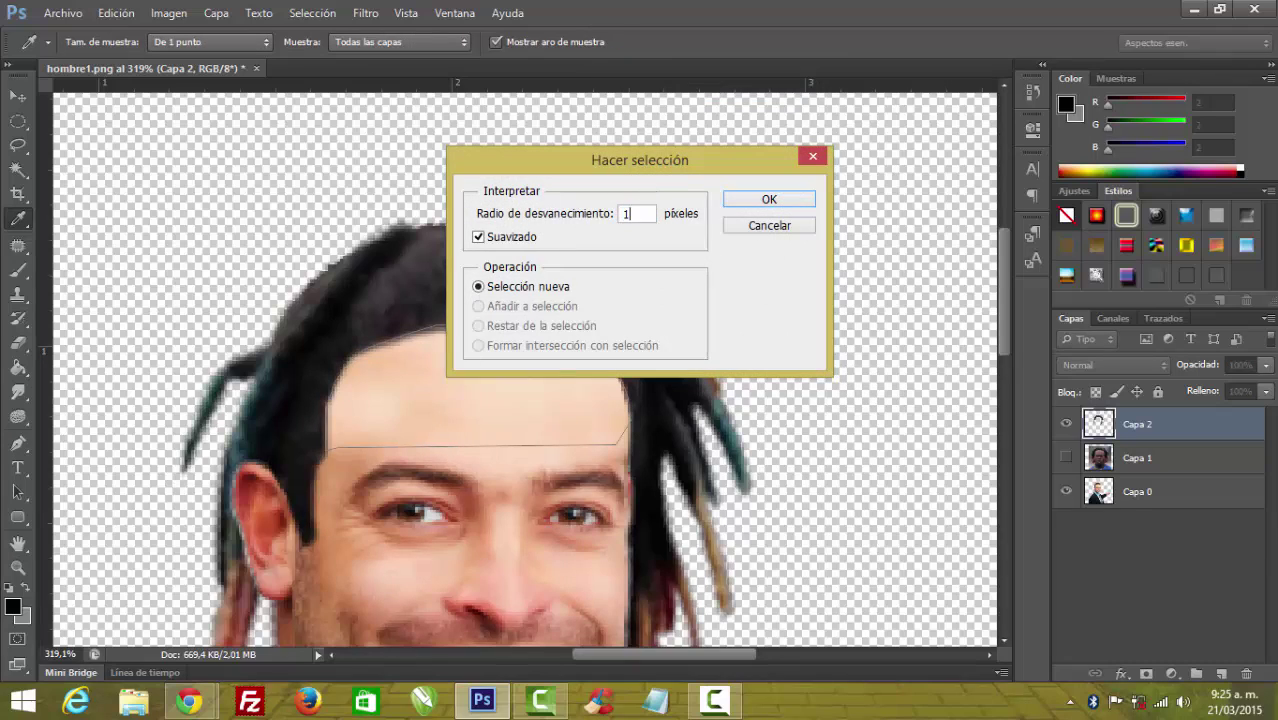
{"action": "left_click", "coordinate": [771, 201]}
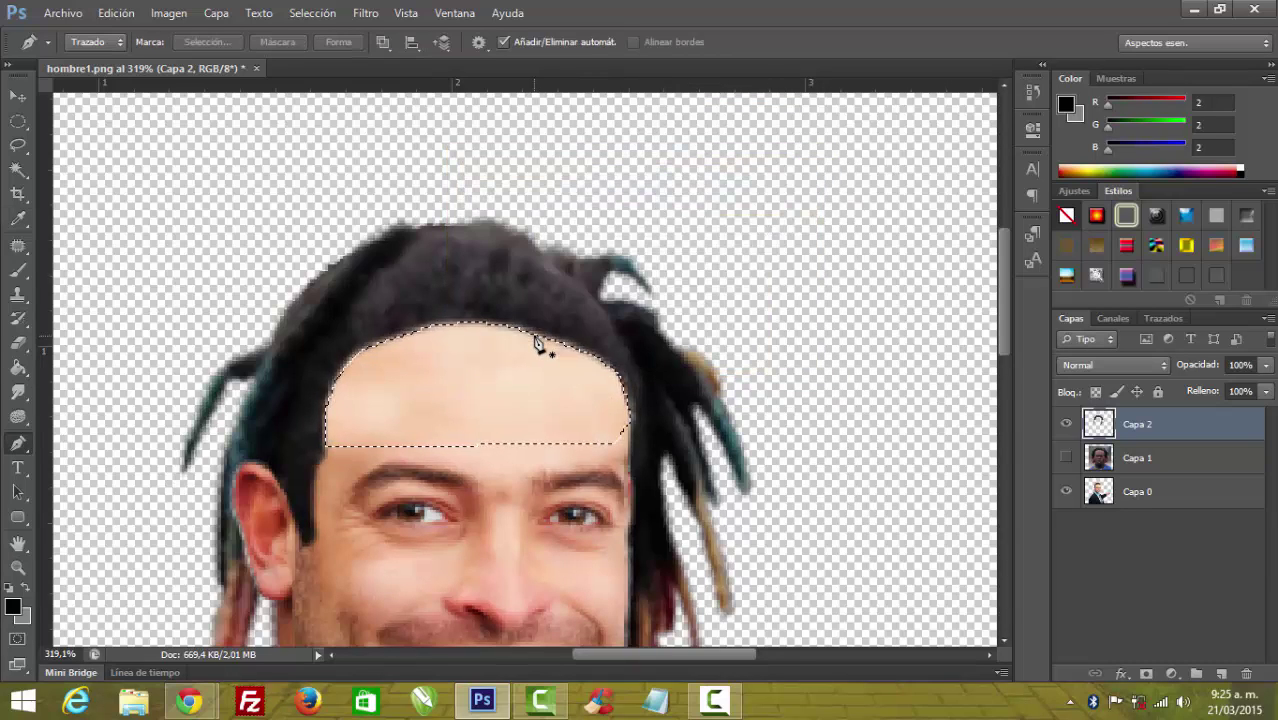
Restore the forehead selection and view it as a Quick Mask overlay
{"action": "key", "text": "ctrl+d"}
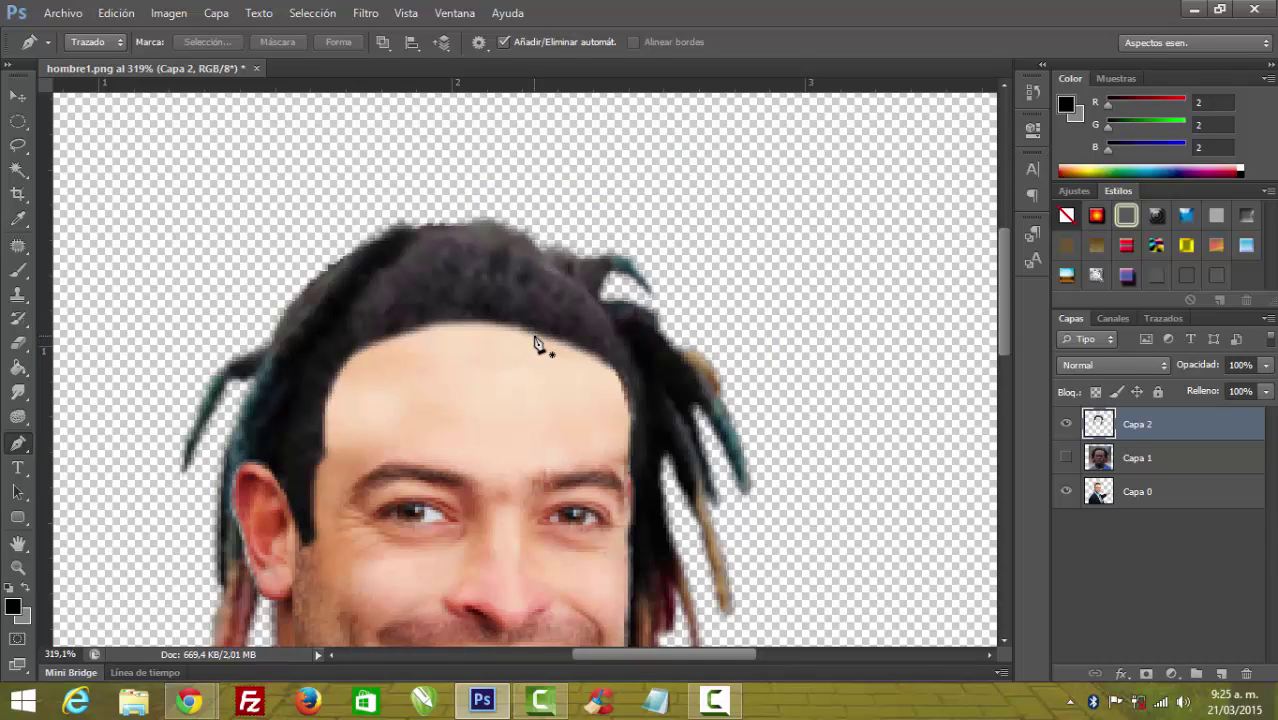
{"action": "scroll", "coordinate": [535, 343], "scroll_direction": "down", "scroll_amount": 3, "text": "alt"}
{"action": "scroll", "coordinate": [510, 308], "scroll_direction": "down", "scroll_amount": 3}
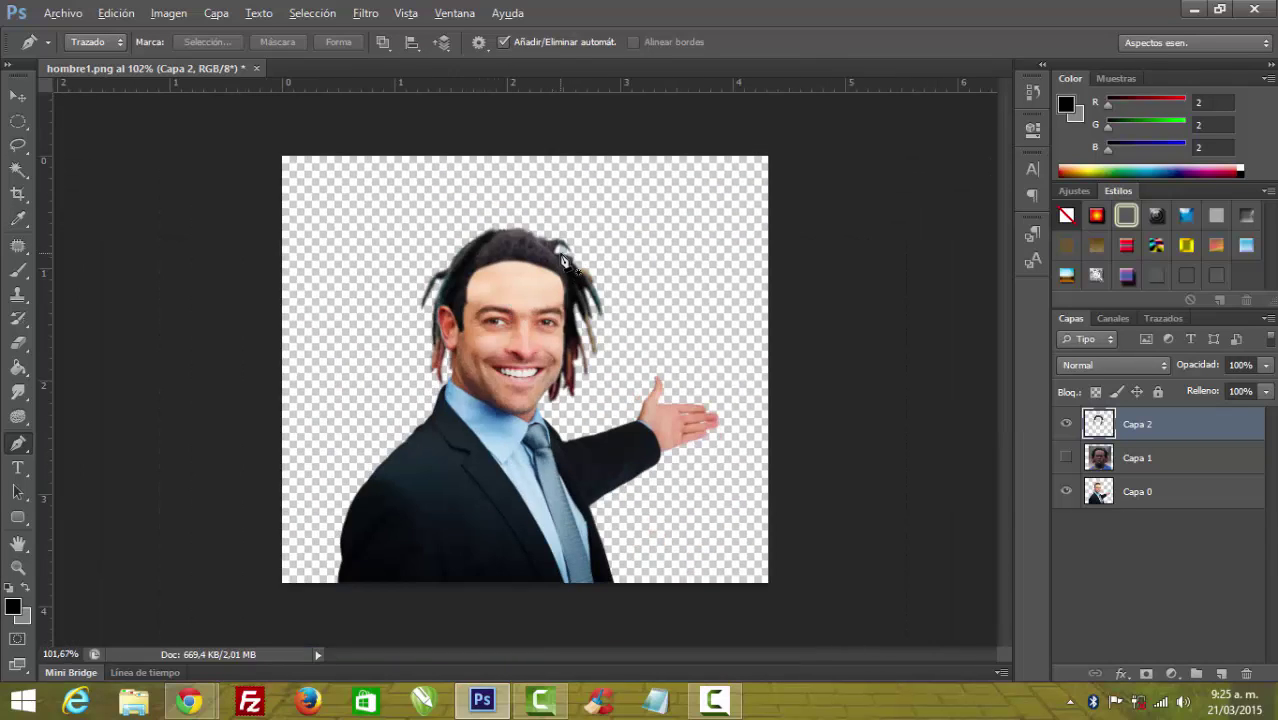
{"action": "scroll", "coordinate": [555, 240], "scroll_direction": "up", "scroll_amount": 2}
{"action": "scroll", "coordinate": [558, 232], "scroll_direction": "up", "scroll_amount": 1}
{"action": "scroll", "coordinate": [558, 232], "scroll_direction": "up", "scroll_amount": 1}
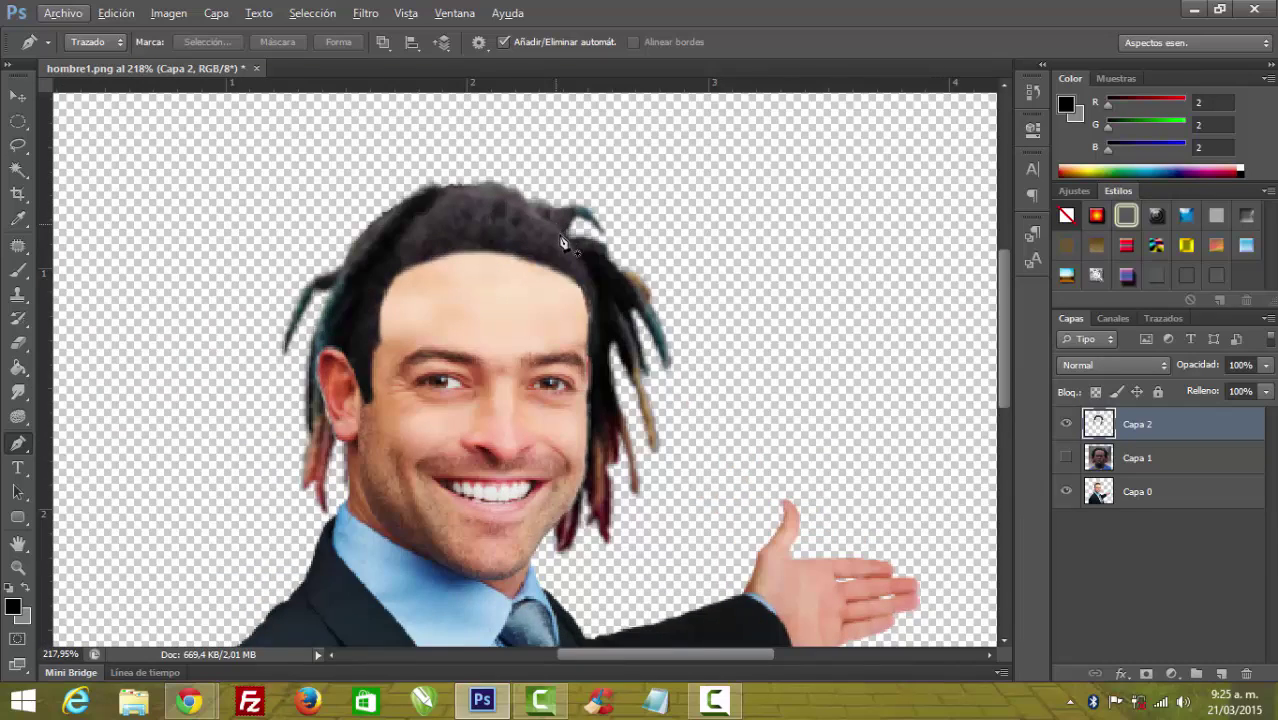
{"action": "scroll", "coordinate": [588, 302], "scroll_direction": "up", "scroll_amount": 2}
{"action": "scroll", "coordinate": [588, 302], "scroll_direction": "up", "scroll_amount": 2}
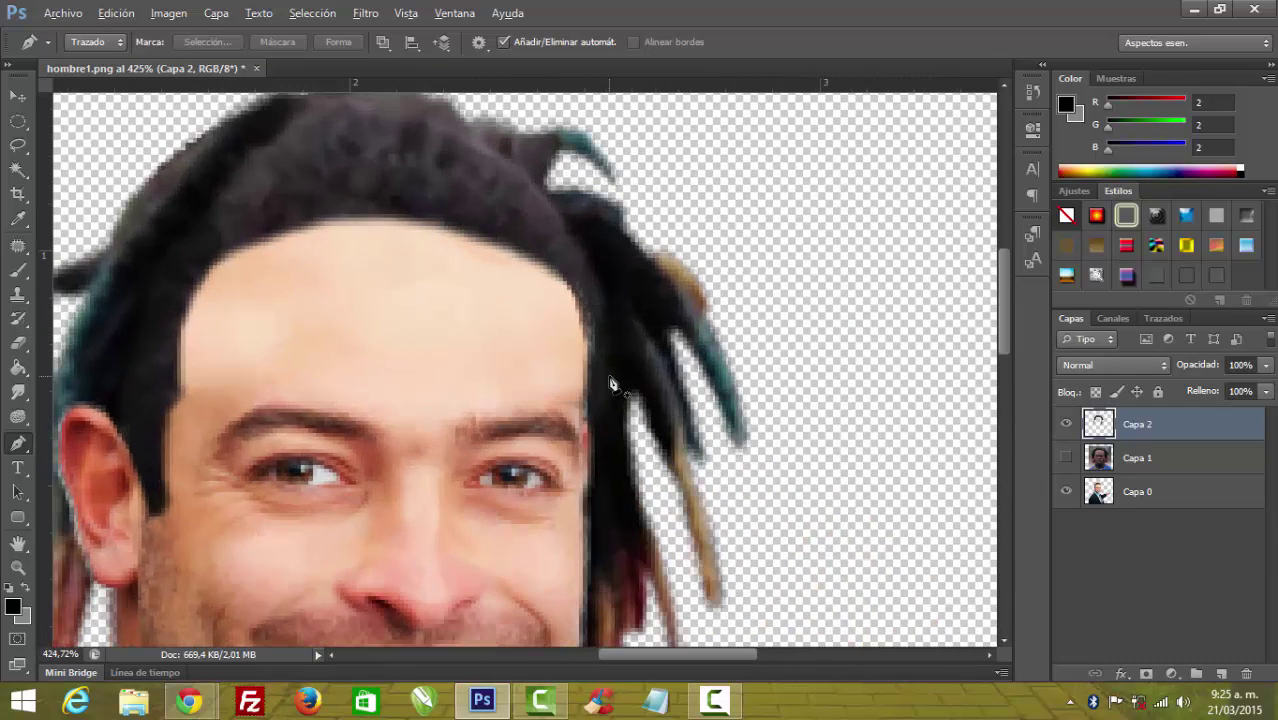
{"action": "key", "text": "ctrl+Return"}
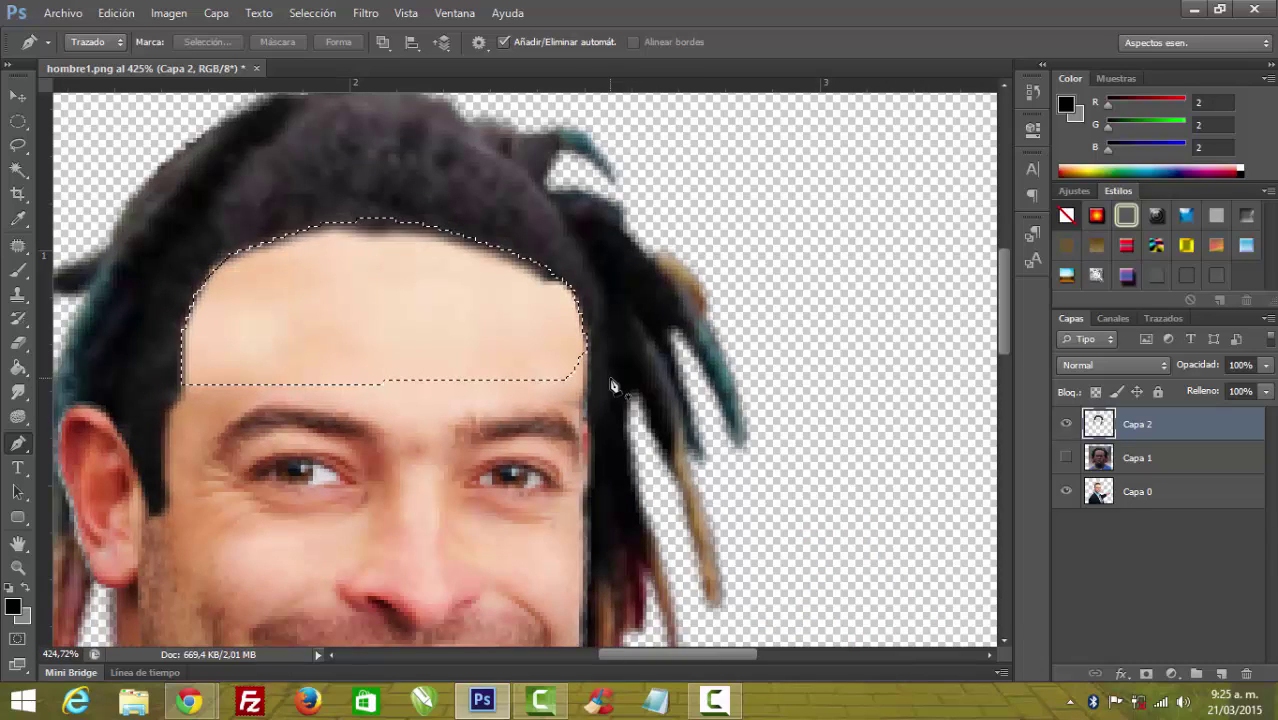
{"action": "key", "text": "q"}
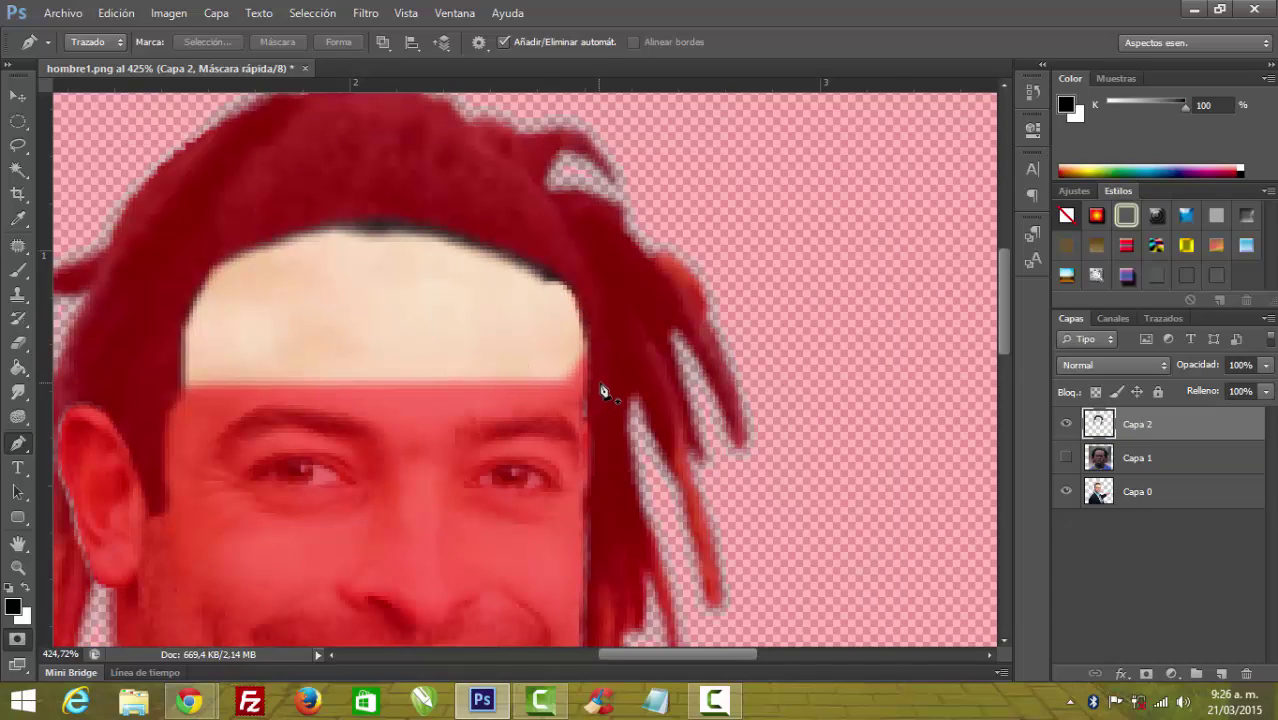
Touch up the mask with a 10 px brush, exit Quick Mask, and deselect
{"action": "key", "text": "b"}
{"action": "right_click", "coordinate": [616, 303]}
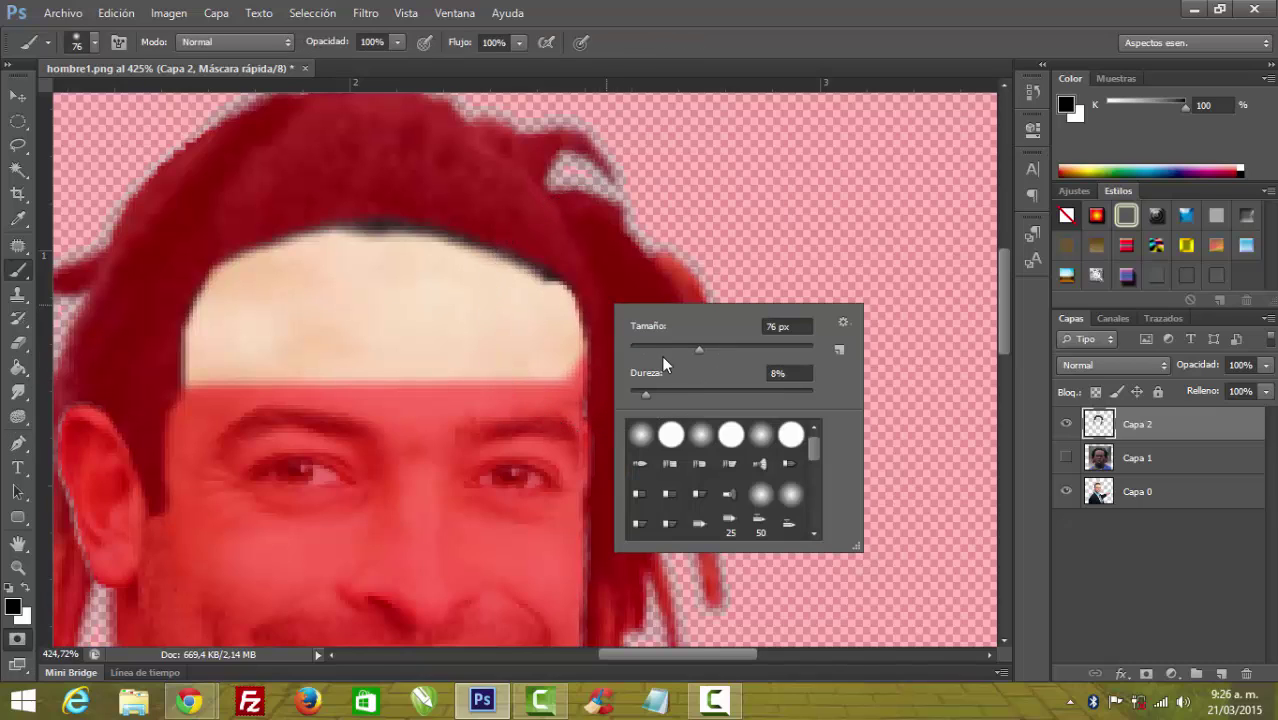
{"action": "left_click", "coordinate": [638, 348]}
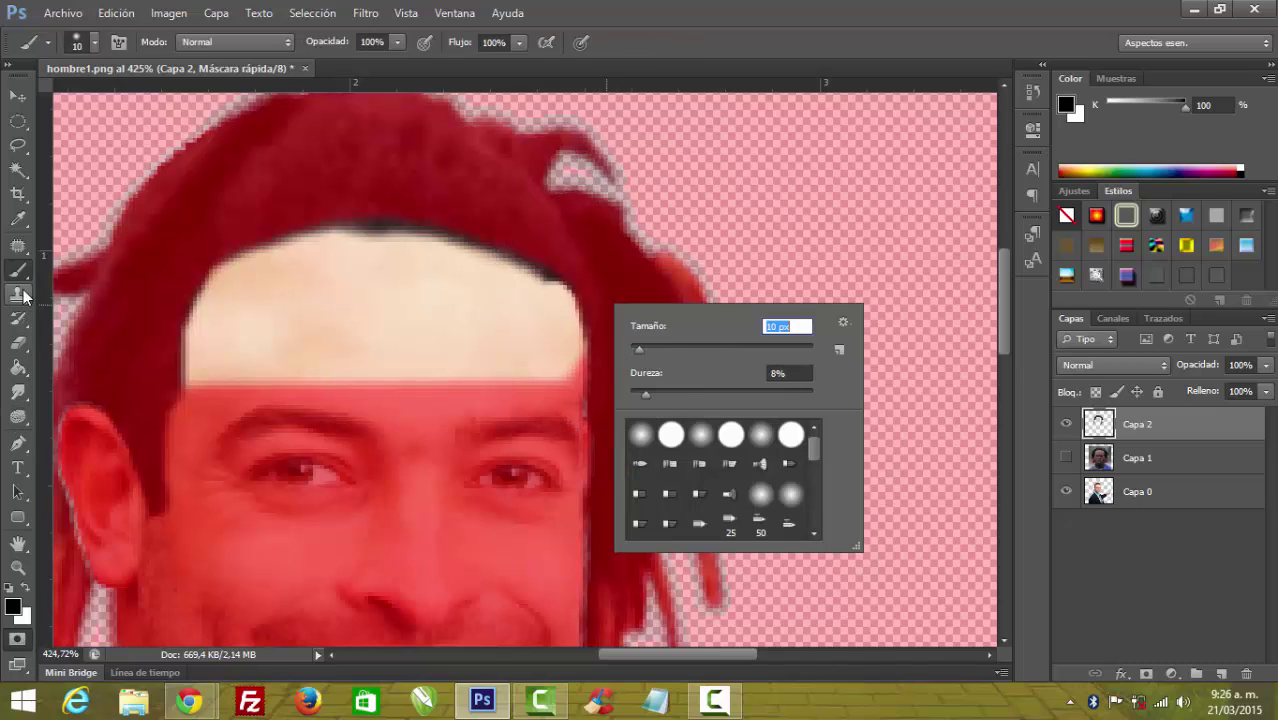
{"action": "left_click", "coordinate": [589, 290]}
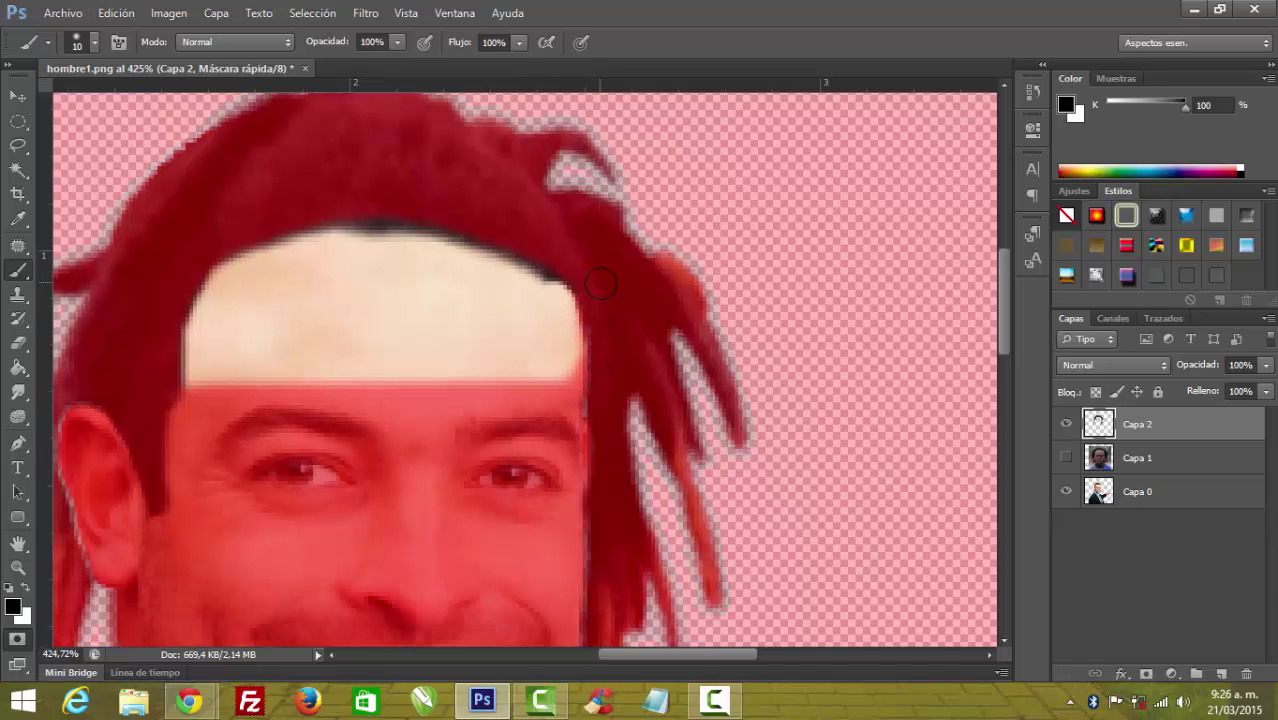
{"action": "key", "text": "q"}
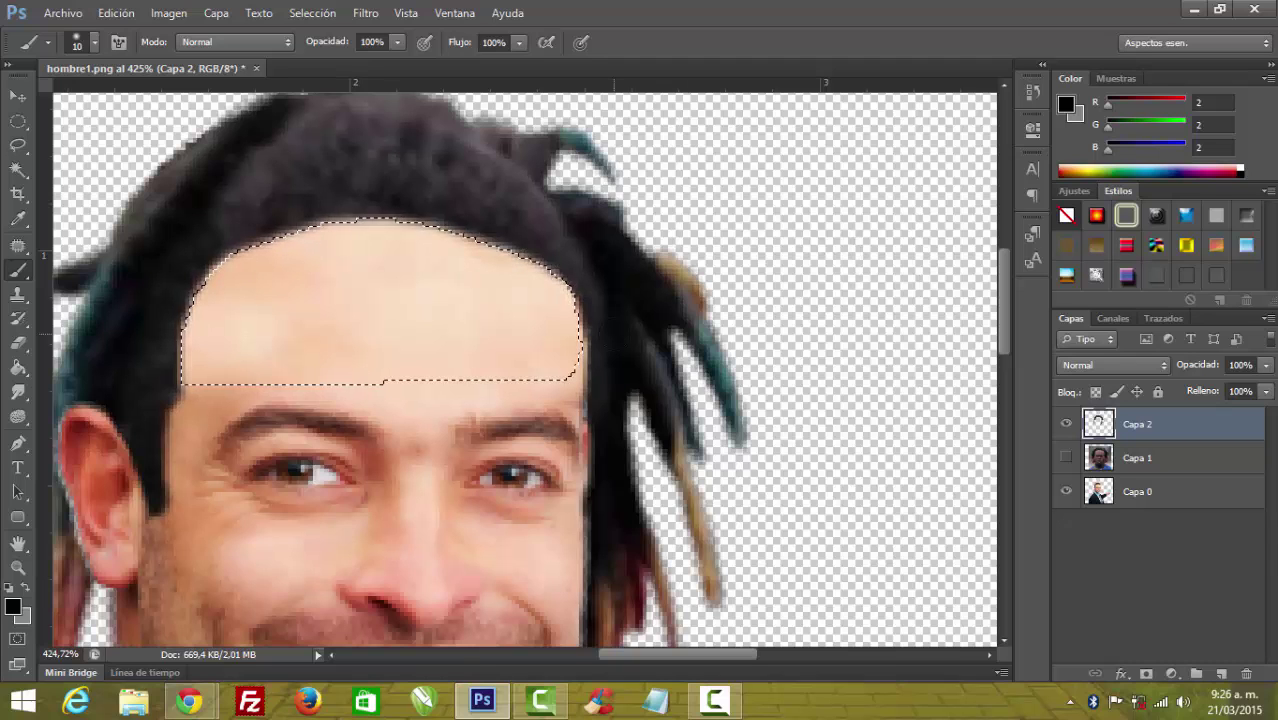
{"action": "key", "text": "ctrl+d"}
Colorize Capa 2's dreadlocks via Hue/Saturation: hue 36, saturation 26, lightness +6
{"action": "scroll", "coordinate": [490, 355], "scroll_direction": "down", "scroll_amount": 1}
{"action": "scroll", "coordinate": [490, 355], "scroll_direction": "down", "scroll_amount": 1}
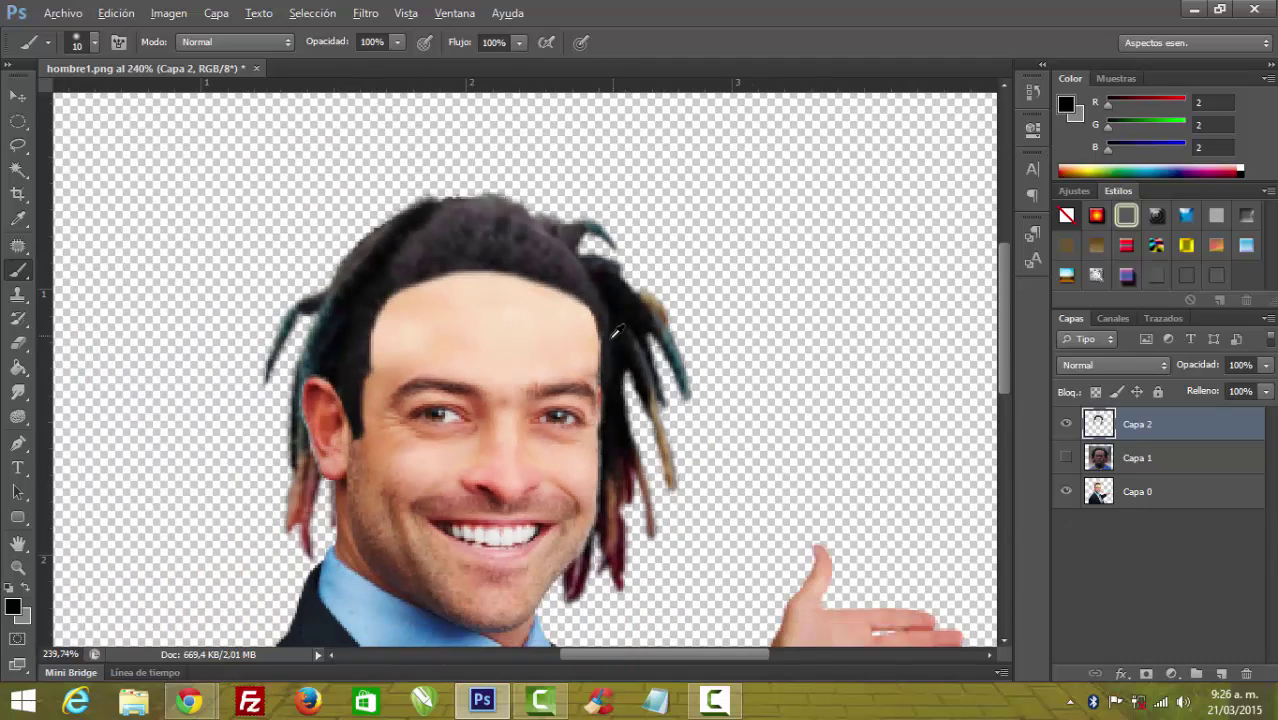
{"action": "scroll", "coordinate": [490, 355], "scroll_direction": "down", "scroll_amount": 1}
{"action": "scroll", "coordinate": [490, 355], "scroll_direction": "down", "scroll_amount": 1}
{"action": "scroll", "coordinate": [490, 355], "scroll_direction": "down", "scroll_amount": 1}
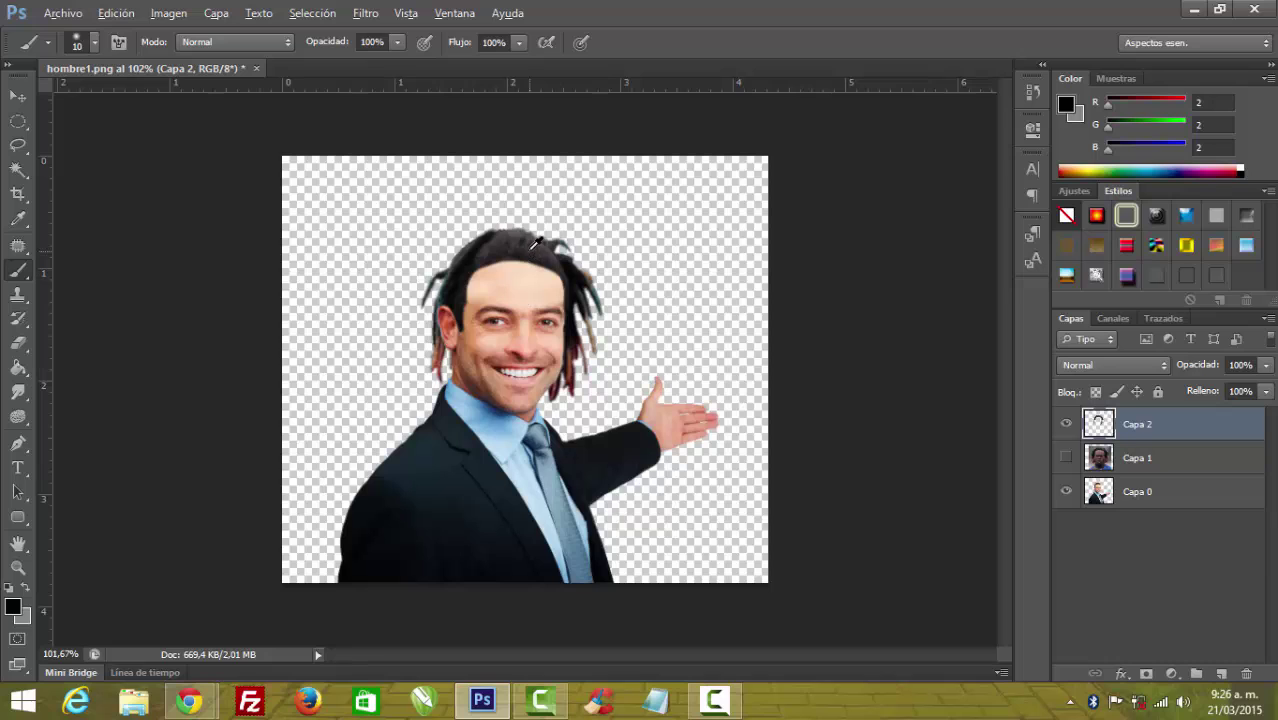
{"action": "scroll", "coordinate": [536, 243], "scroll_direction": "up", "scroll_amount": 1}
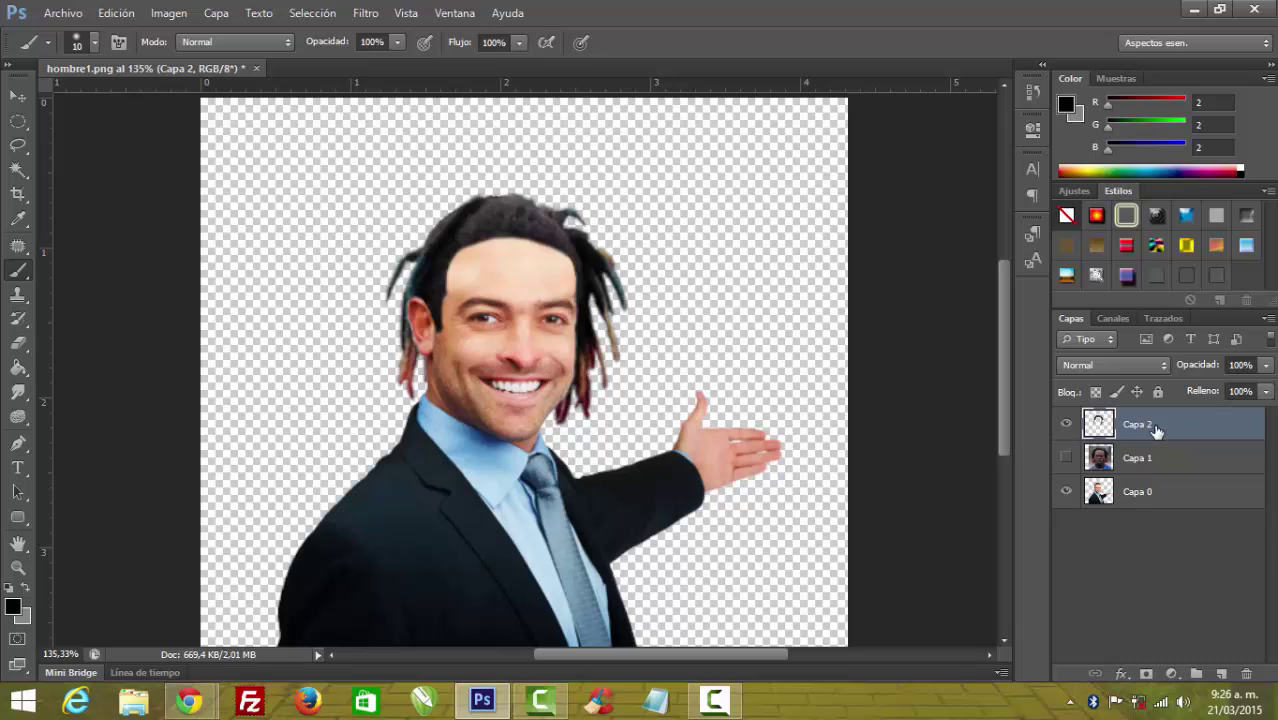
{"action": "key", "text": "ctrl+u"}
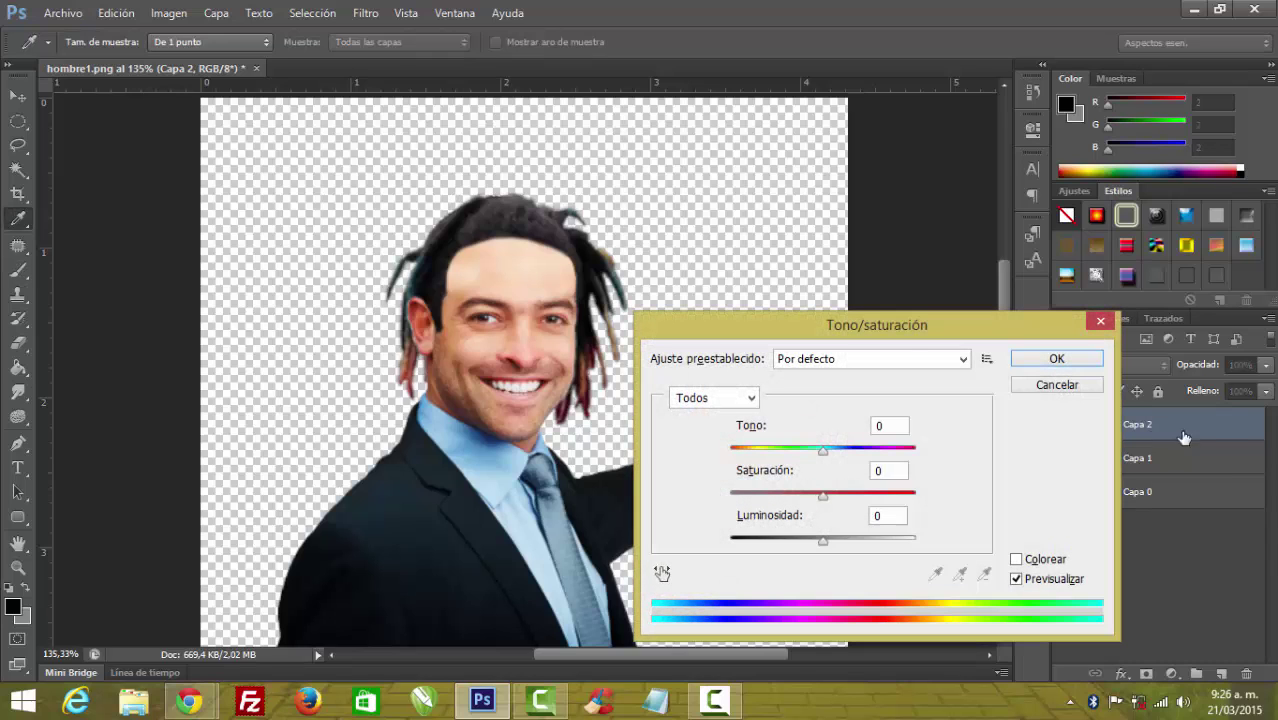
{"action": "mouse_move", "coordinate": [829, 321]}
{"action": "left_mouse_down"}
{"action": "mouse_move", "coordinate": [888, 214]}
{"action": "mouse_move", "coordinate": [962, 177]}
{"action": "left_mouse_up"}
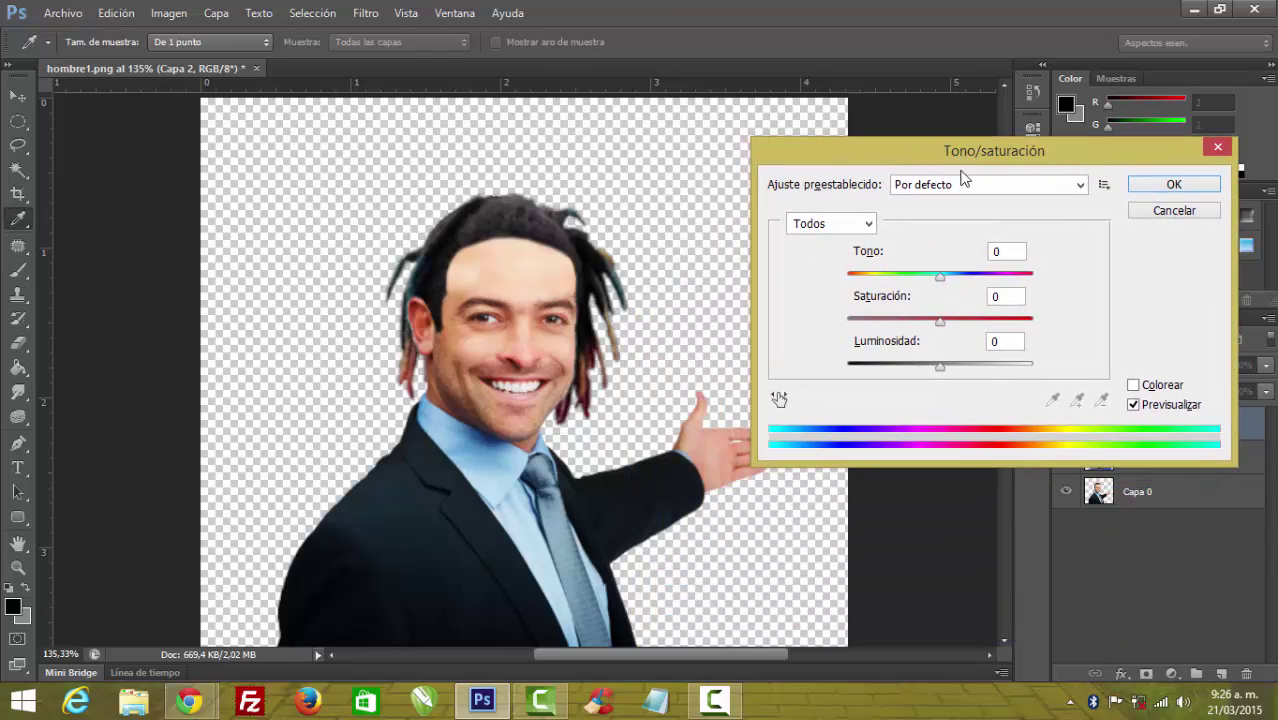
{"action": "left_click", "coordinate": [1134, 385]}
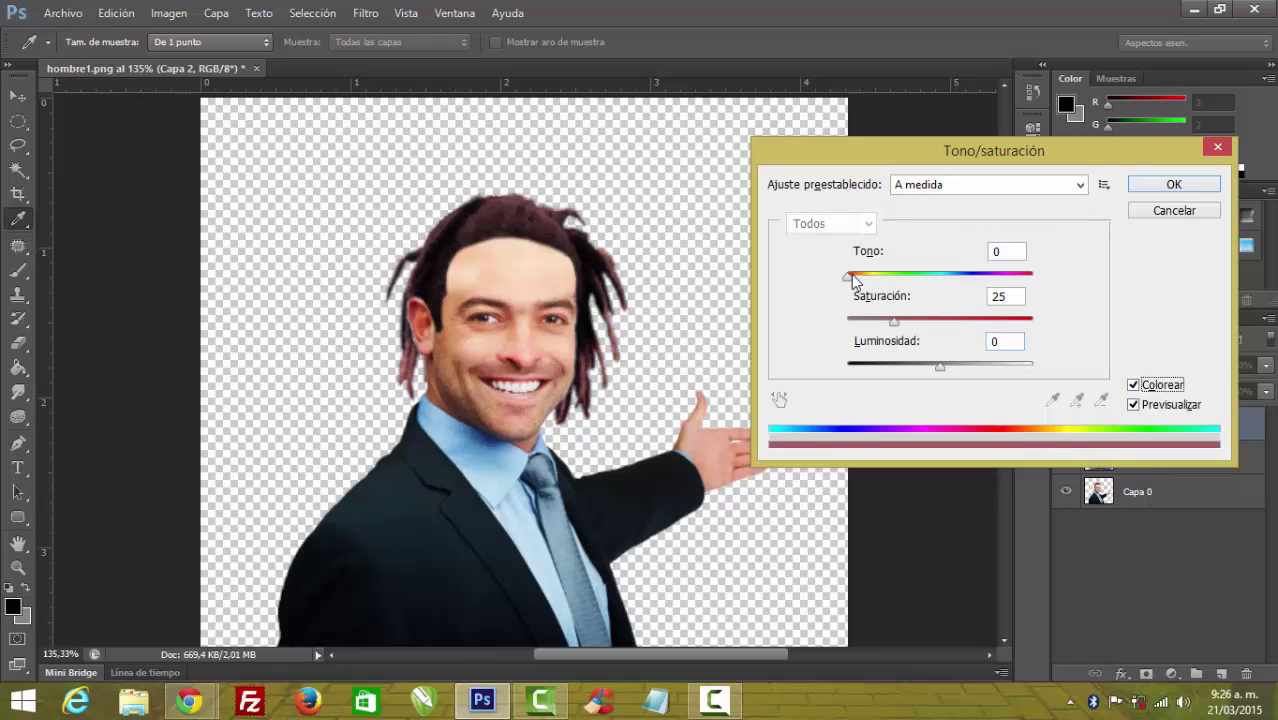
{"action": "mouse_move", "coordinate": [853, 280]}
{"action": "left_mouse_down"}
{"action": "mouse_move", "coordinate": [878, 280]}
{"action": "mouse_move", "coordinate": [866, 285]}
{"action": "mouse_move", "coordinate": [898, 322]}
{"action": "mouse_move", "coordinate": [882, 323]}
{"action": "mouse_move", "coordinate": [895, 322]}
{"action": "left_mouse_up"}
{"action": "left_click_drag", "start_coordinate": [939, 367], "coordinate": [943, 367]}
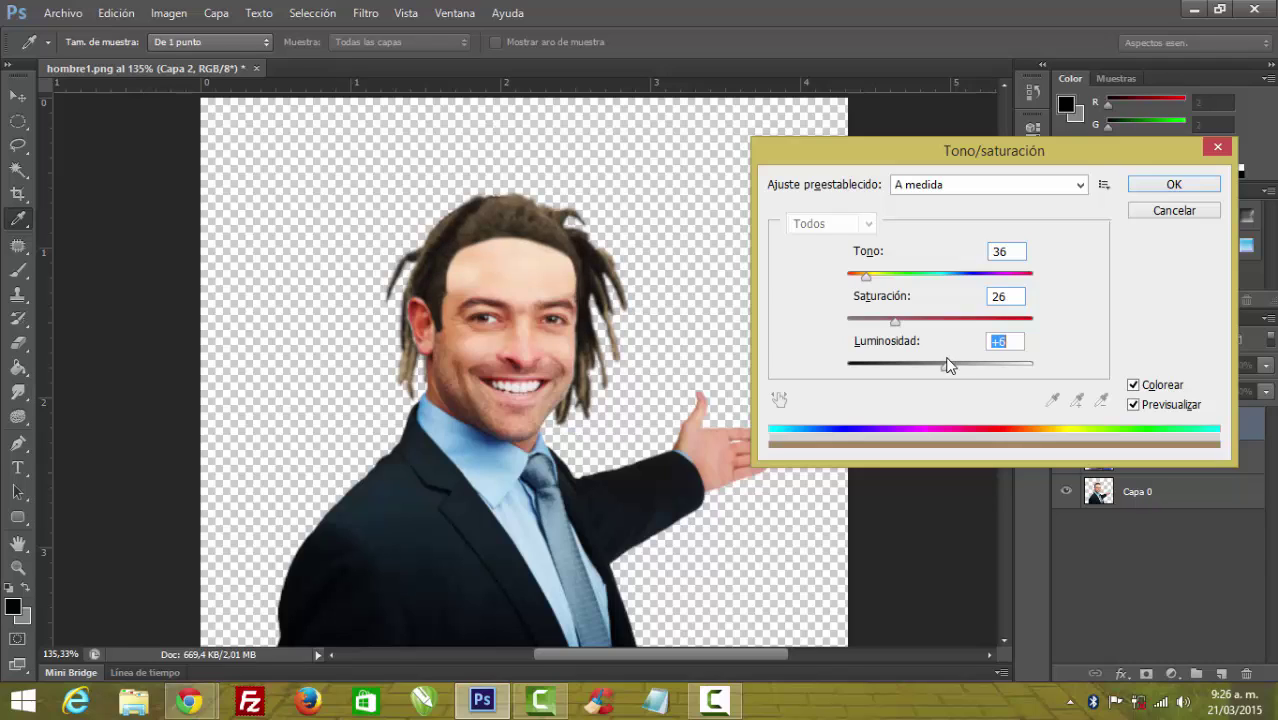
{"action": "left_click_drag", "start_coordinate": [947, 358], "coordinate": [945, 358]}
Apply the hair colour, then darken Capa 0's midtones with an RGB Curves point
{"action": "left_click", "coordinate": [1164, 185]}
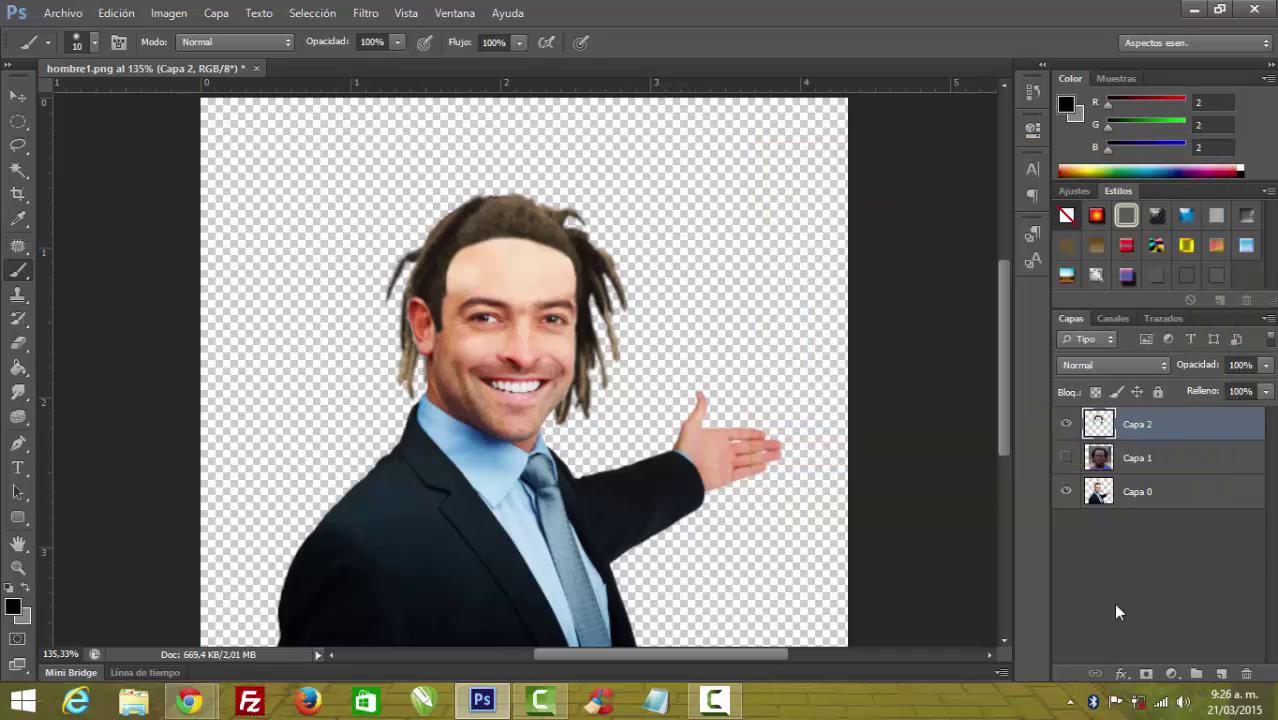
{"action": "left_click", "coordinate": [1150, 496]}
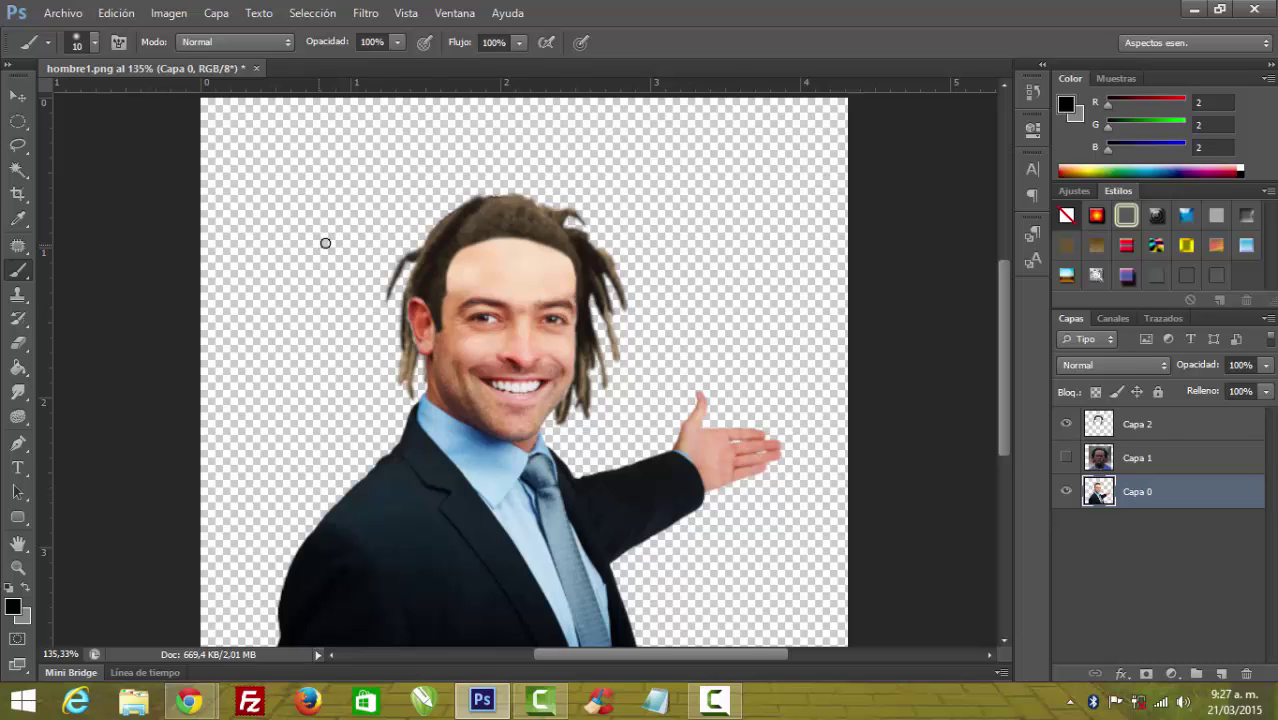
{"action": "left_click", "coordinate": [117, 13]}
{"action": "mouse_move", "coordinate": [180, 60]}
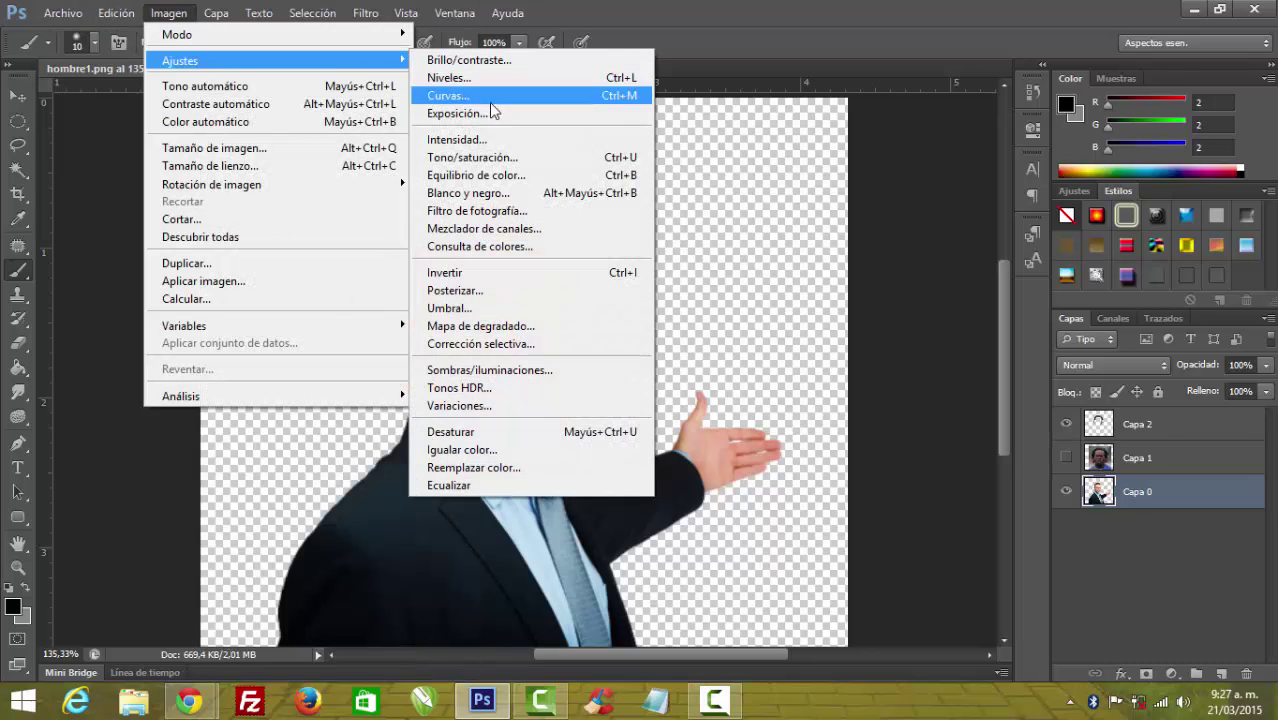
{"action": "left_click", "coordinate": [490, 97]}
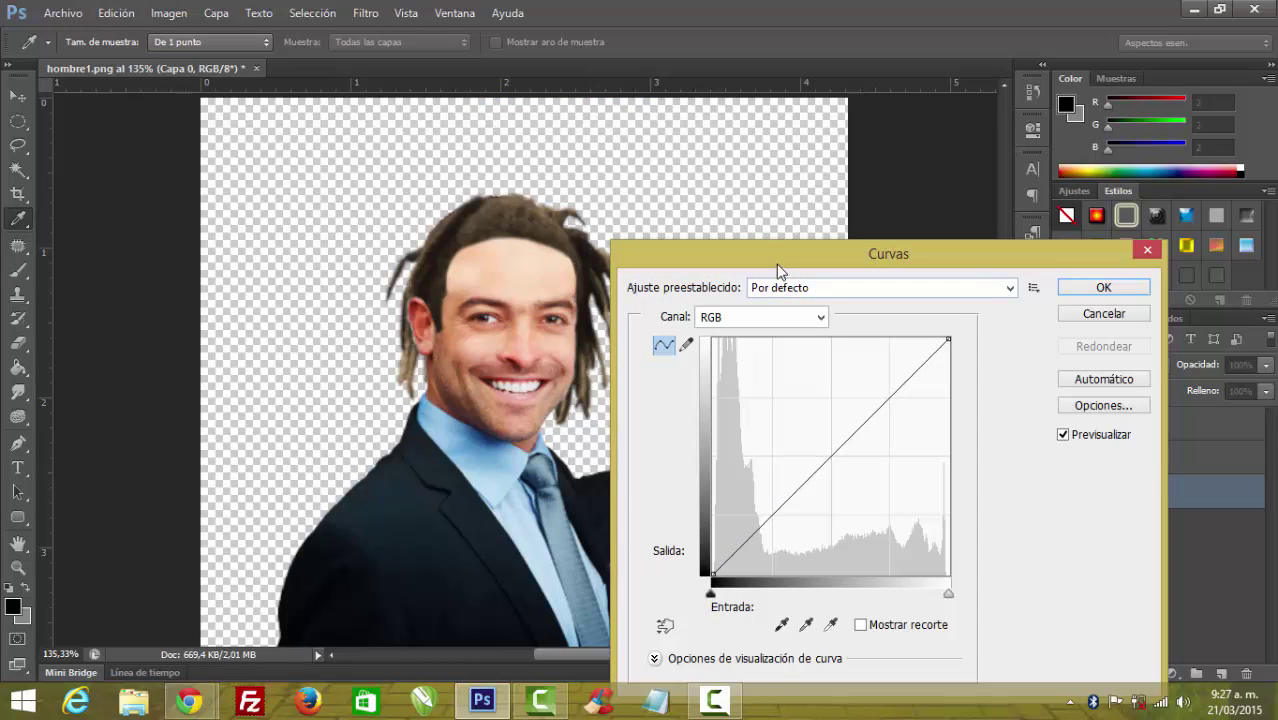
{"action": "left_click_drag", "start_coordinate": [772, 250], "coordinate": [947, 206]}
{"action": "left_click", "coordinate": [1030, 390]}
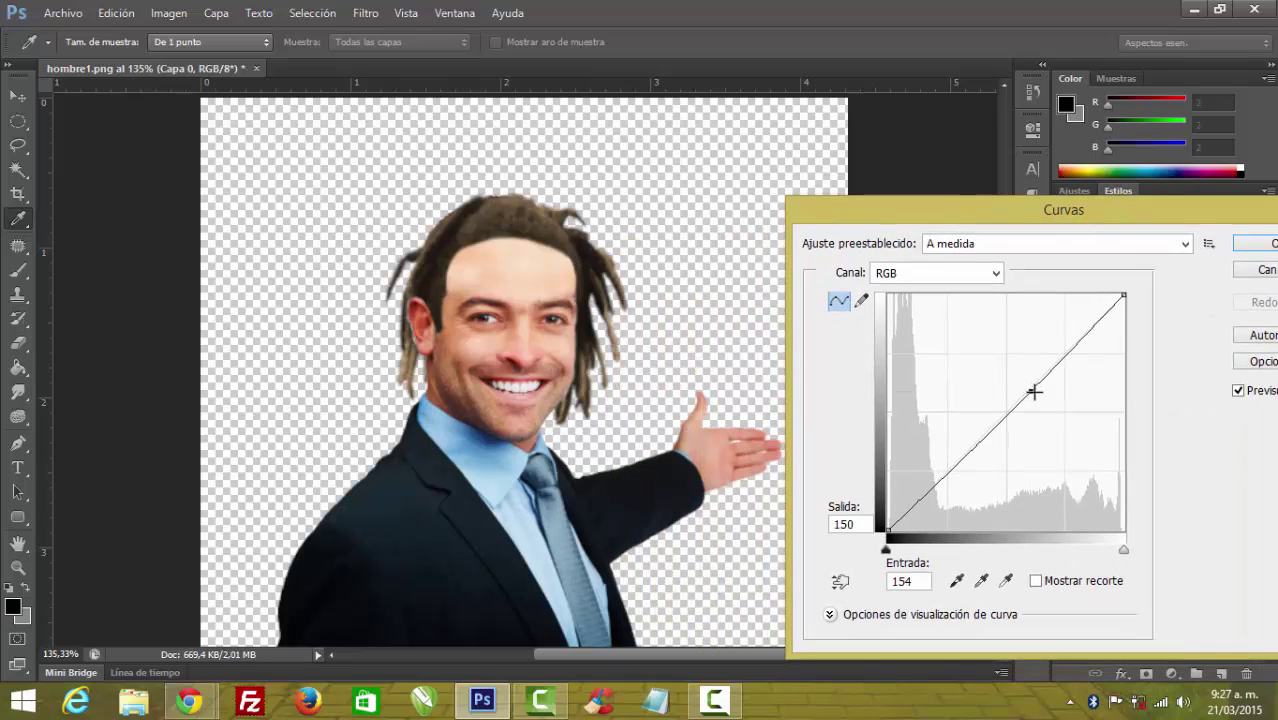
{"action": "left_click_drag", "start_coordinate": [1030, 390], "coordinate": [1042, 406]}
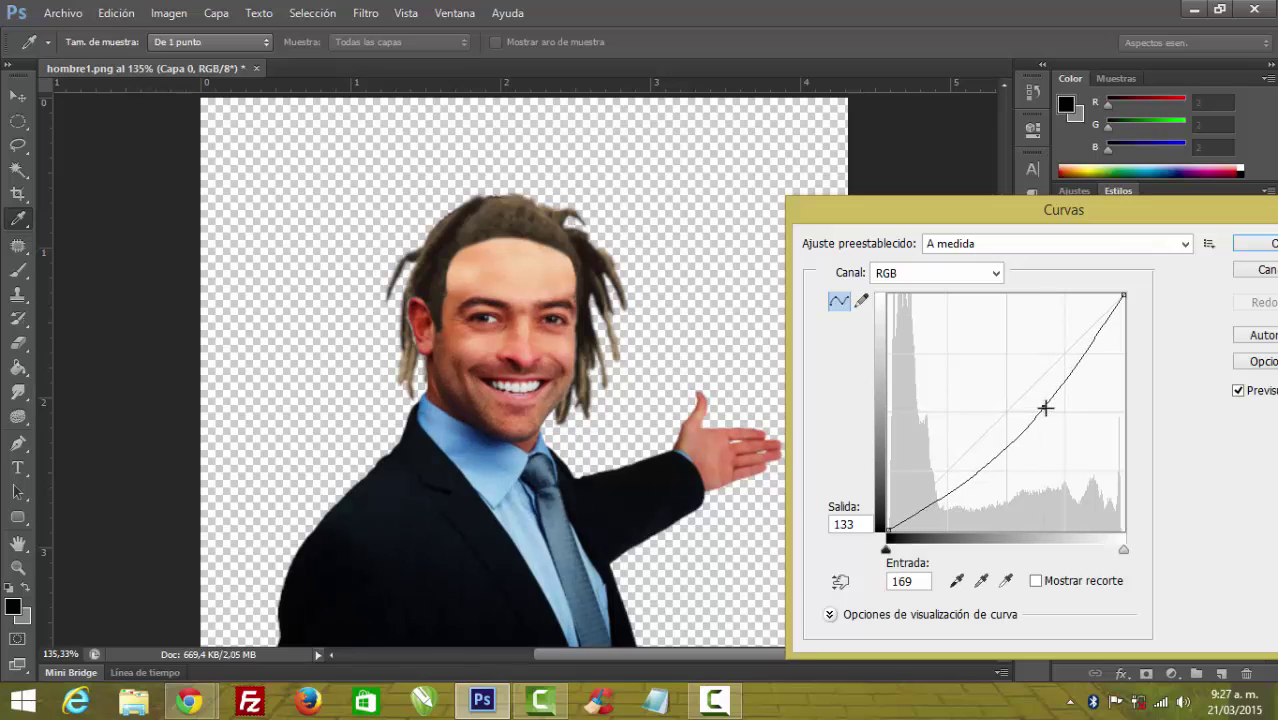
Lower the Rojo channel curve midtones to reduce red, and apply Curves
{"action": "left_click", "coordinate": [996, 273]}
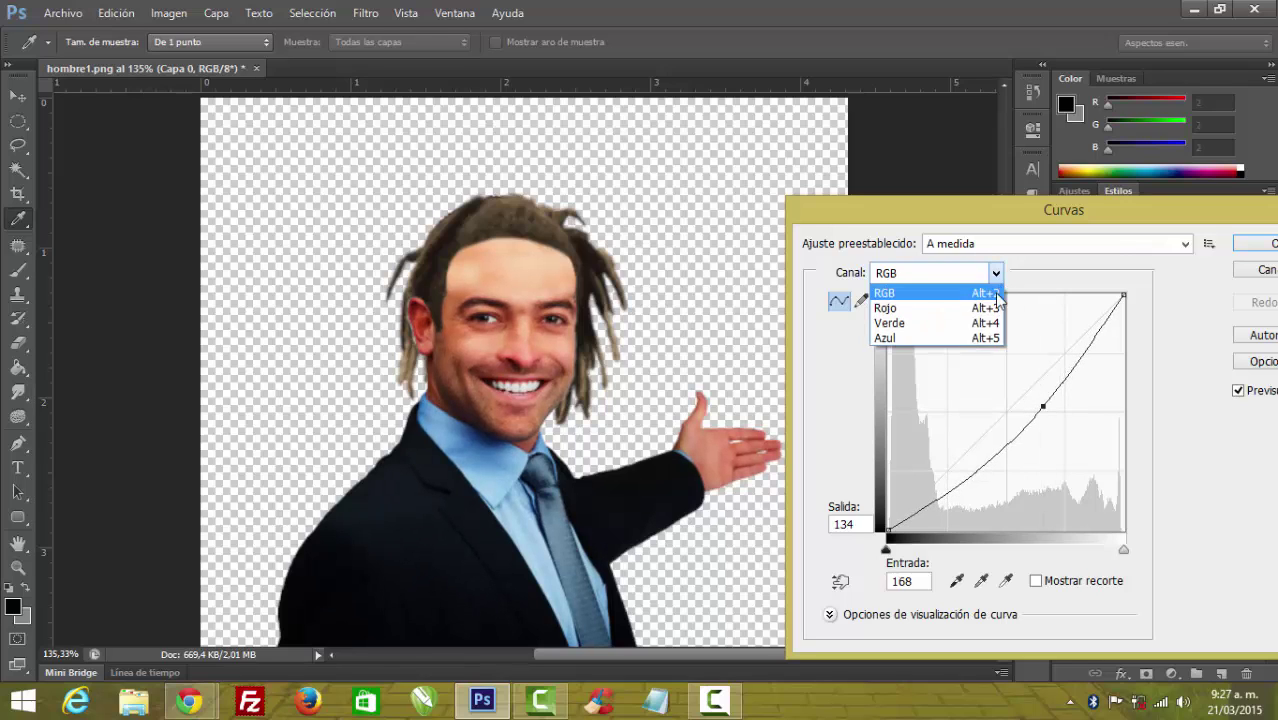
{"action": "left_click", "coordinate": [940, 310]}
{"action": "left_click_drag", "start_coordinate": [1046, 375], "coordinate": [1054, 388]}
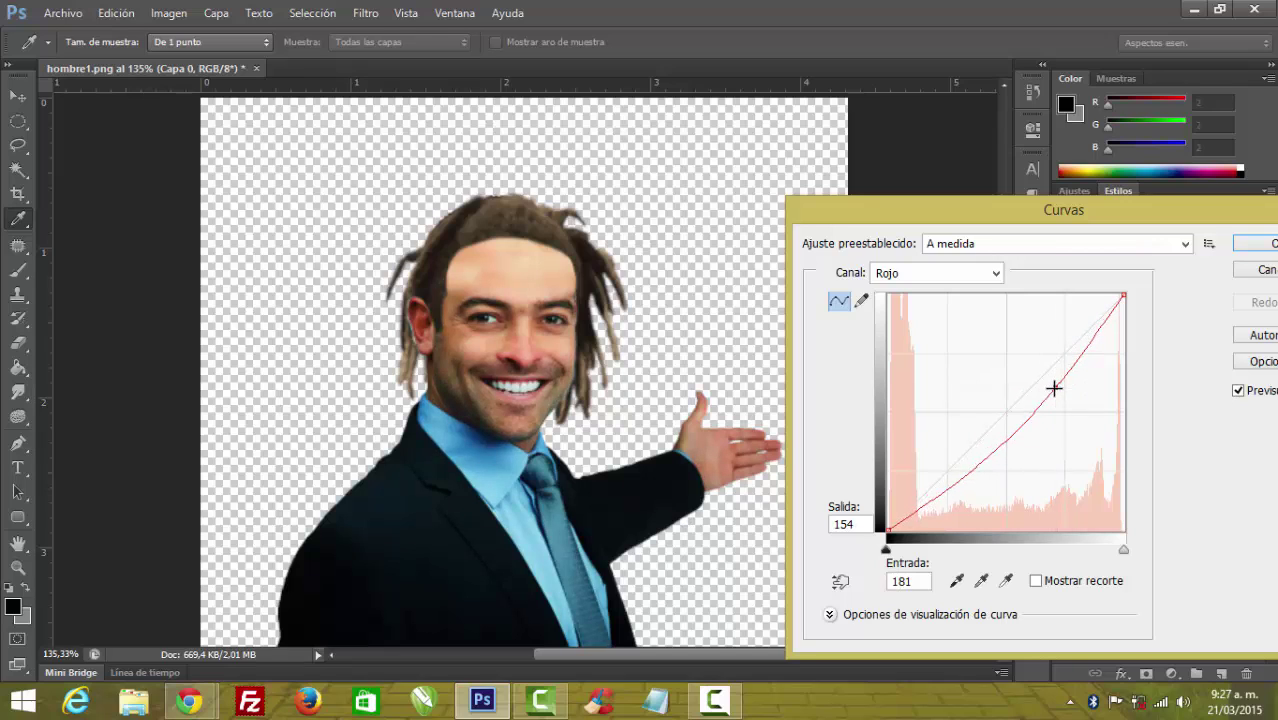
{"action": "left_click_drag", "start_coordinate": [1054, 388], "coordinate": [1061, 395]}
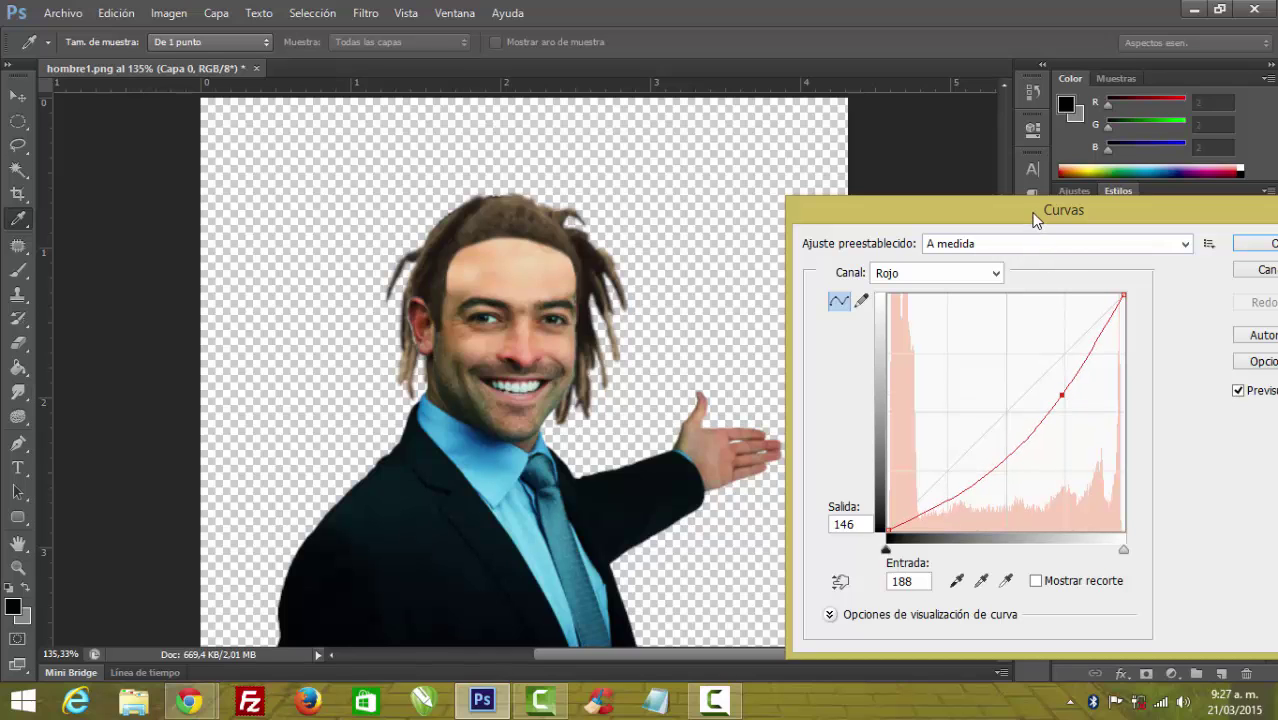
{"action": "left_click_drag", "start_coordinate": [1036, 220], "coordinate": [858, 276]}
{"action": "left_click", "coordinate": [1086, 306]}
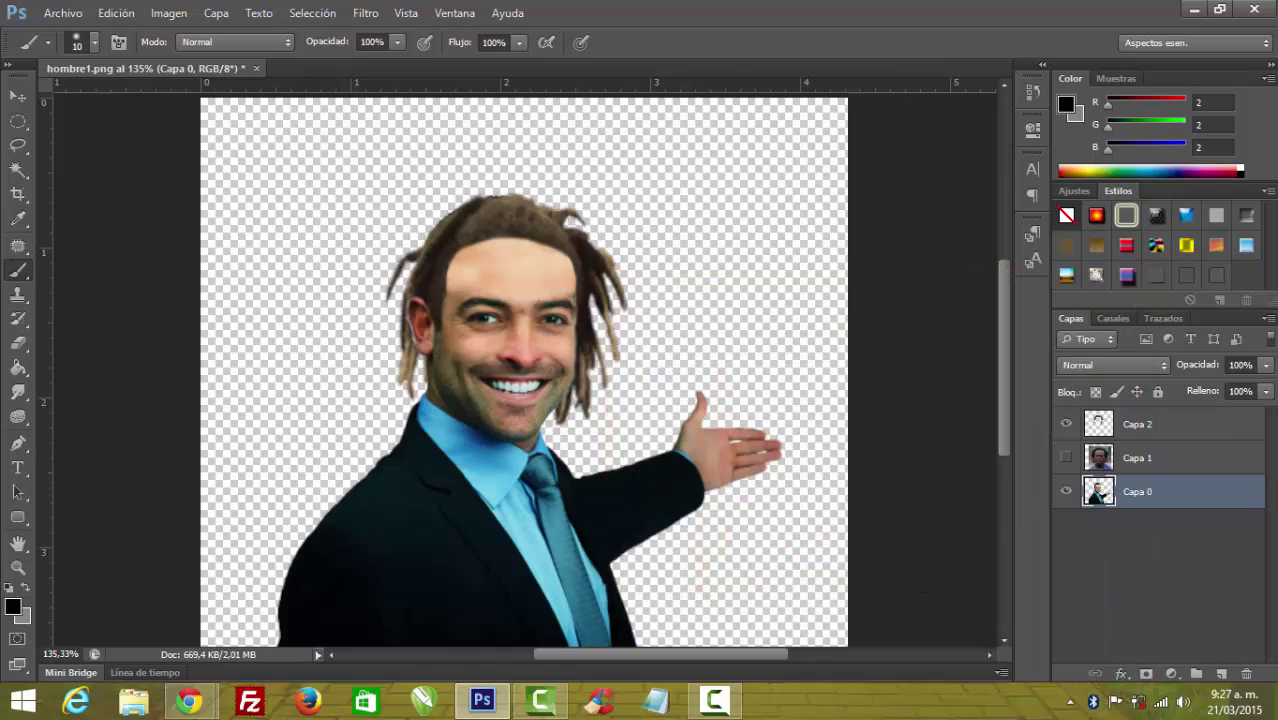
In Chrome, run a Google Images search for 'playas jamaicas'
{"action": "mouse_move", "coordinate": [188, 701]}
{"action": "left_click", "coordinate": [186, 612]}
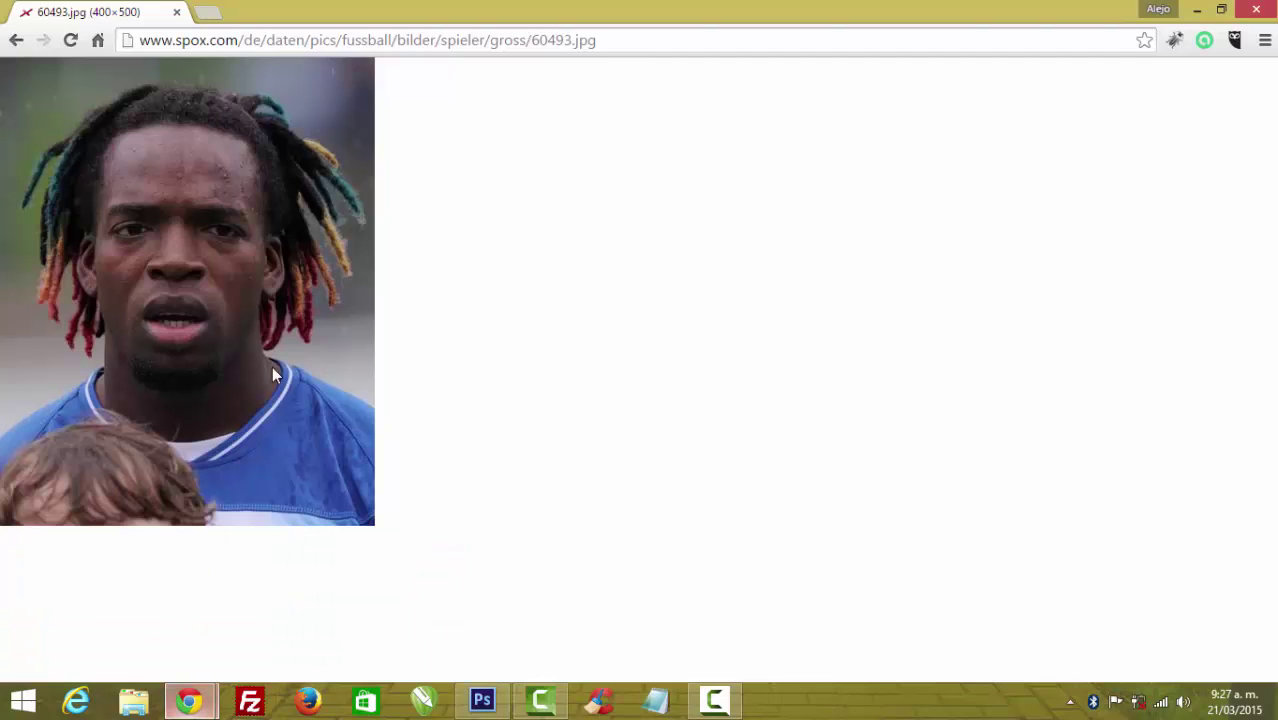
{"action": "left_click", "coordinate": [16, 41]}
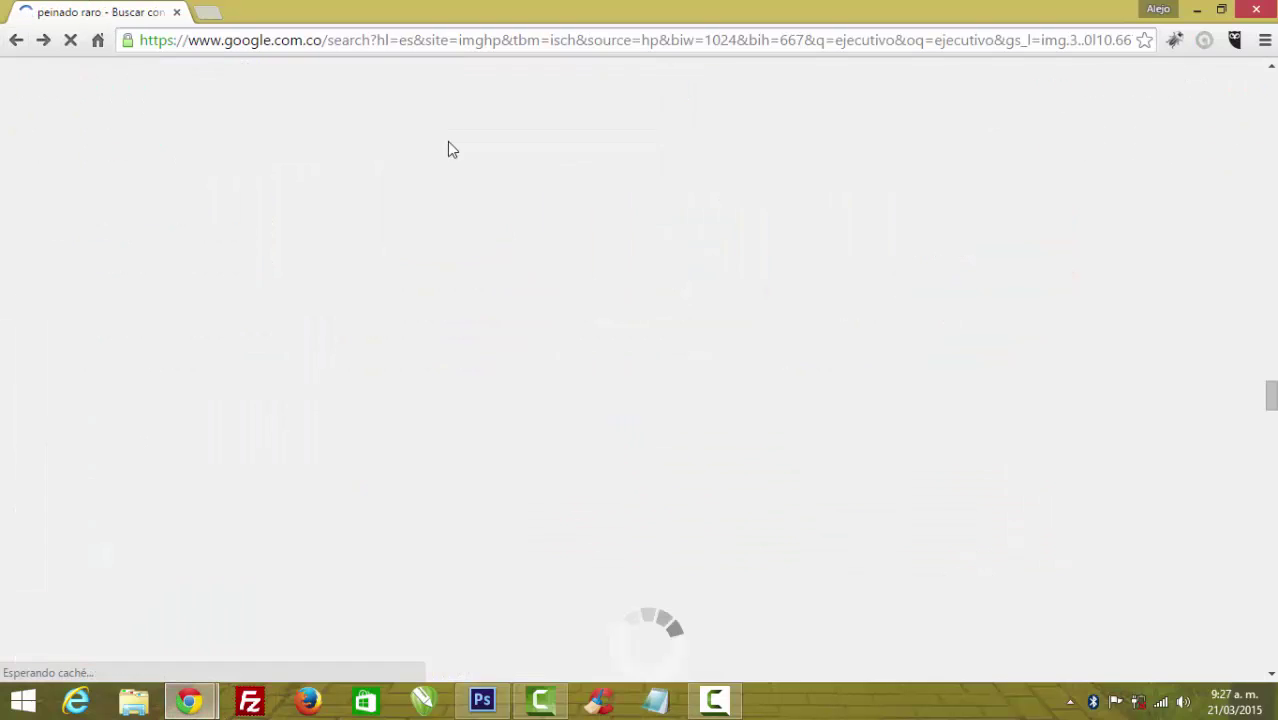
{"action": "scroll", "coordinate": [387, 253], "scroll_direction": "down", "scroll_amount": 5}
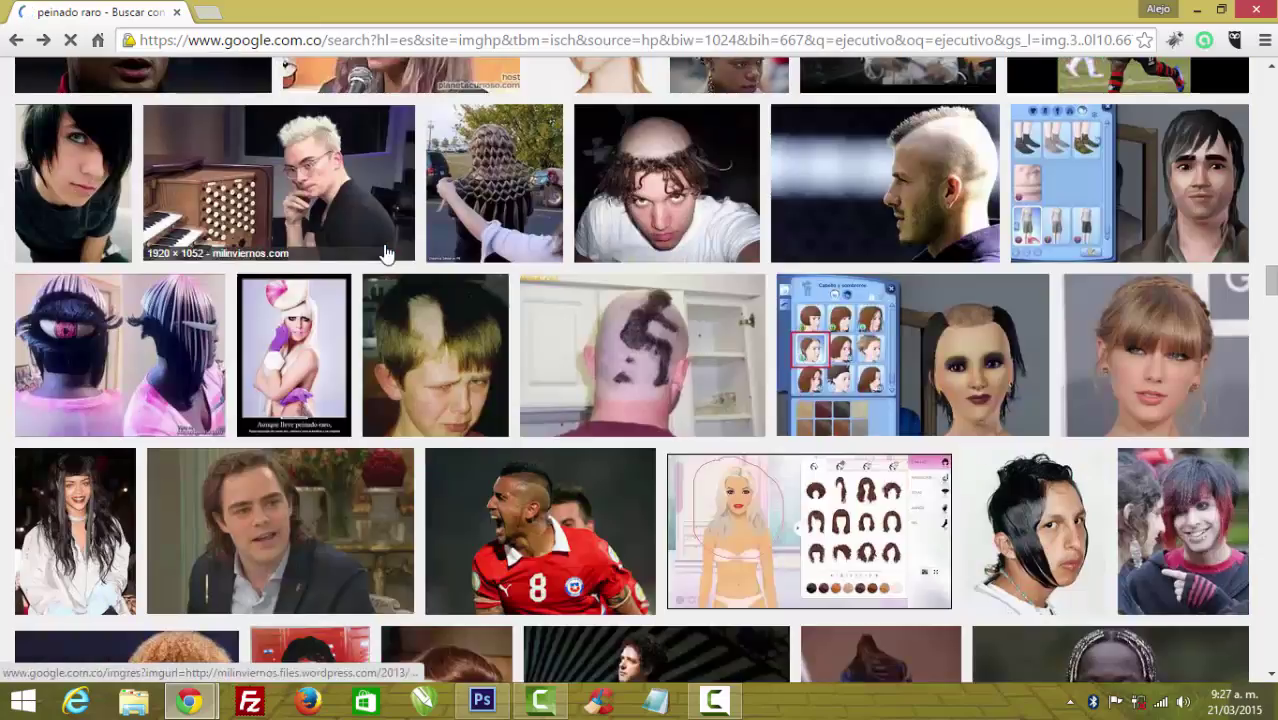
{"action": "scroll", "coordinate": [387, 253], "scroll_direction": "down", "scroll_amount": 5}
{"action": "scroll", "coordinate": [387, 253], "scroll_direction": "up", "scroll_amount": 5}
{"action": "scroll", "coordinate": [420, 250], "scroll_direction": "up", "scroll_amount": 5}
{"action": "scroll", "coordinate": [500, 248], "scroll_direction": "up", "scroll_amount": 5}
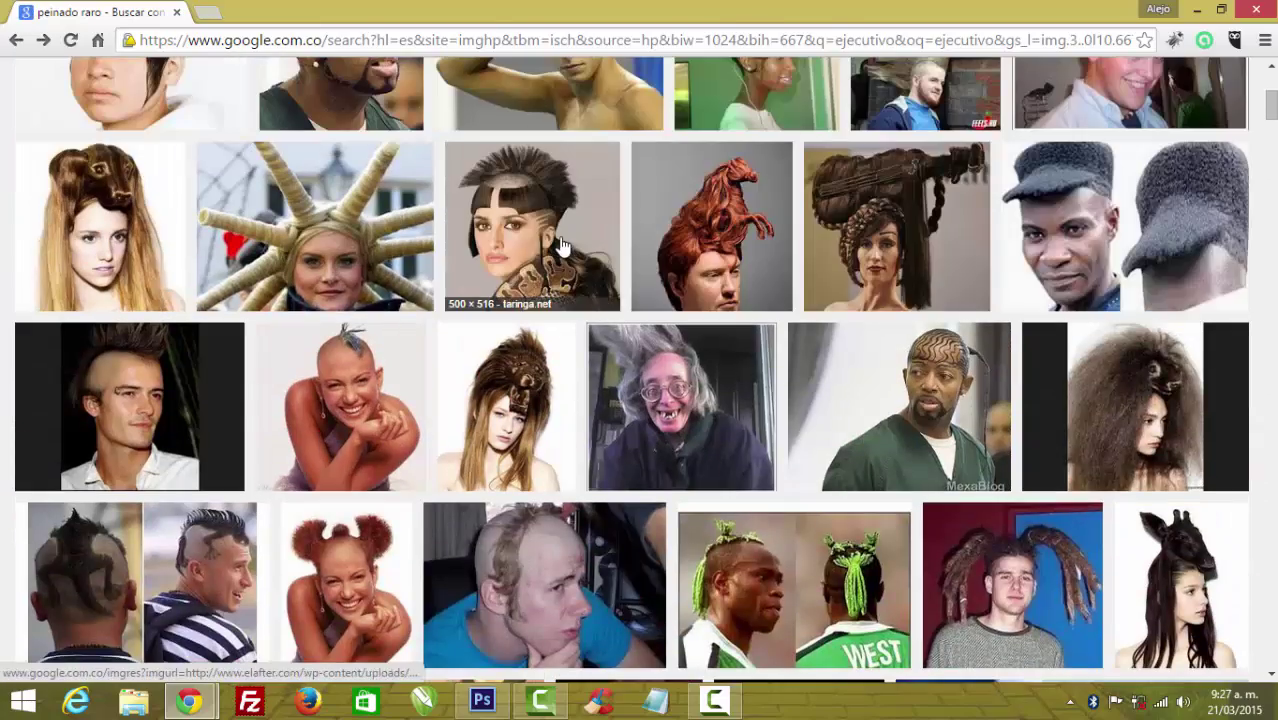
{"action": "scroll", "coordinate": [562, 245], "scroll_direction": "up", "scroll_amount": 5}
{"action": "triple_click", "coordinate": [182, 86]}
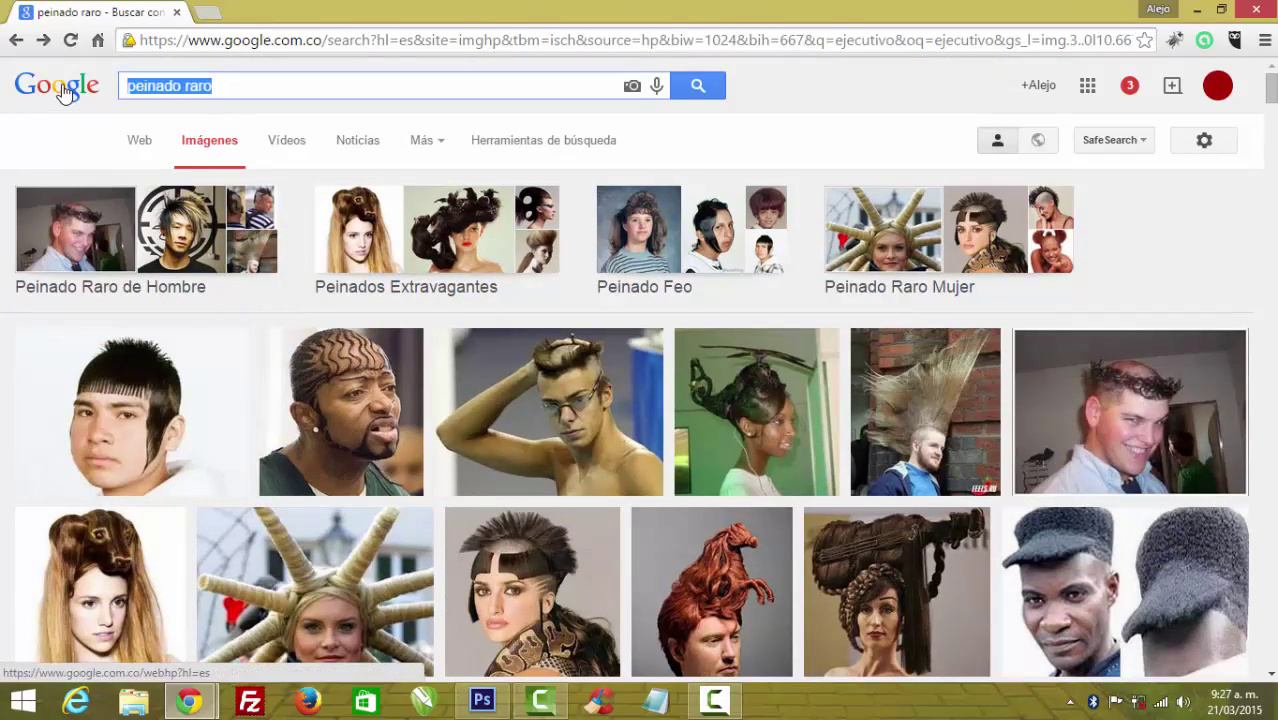
{"action": "type", "text": "pl"}
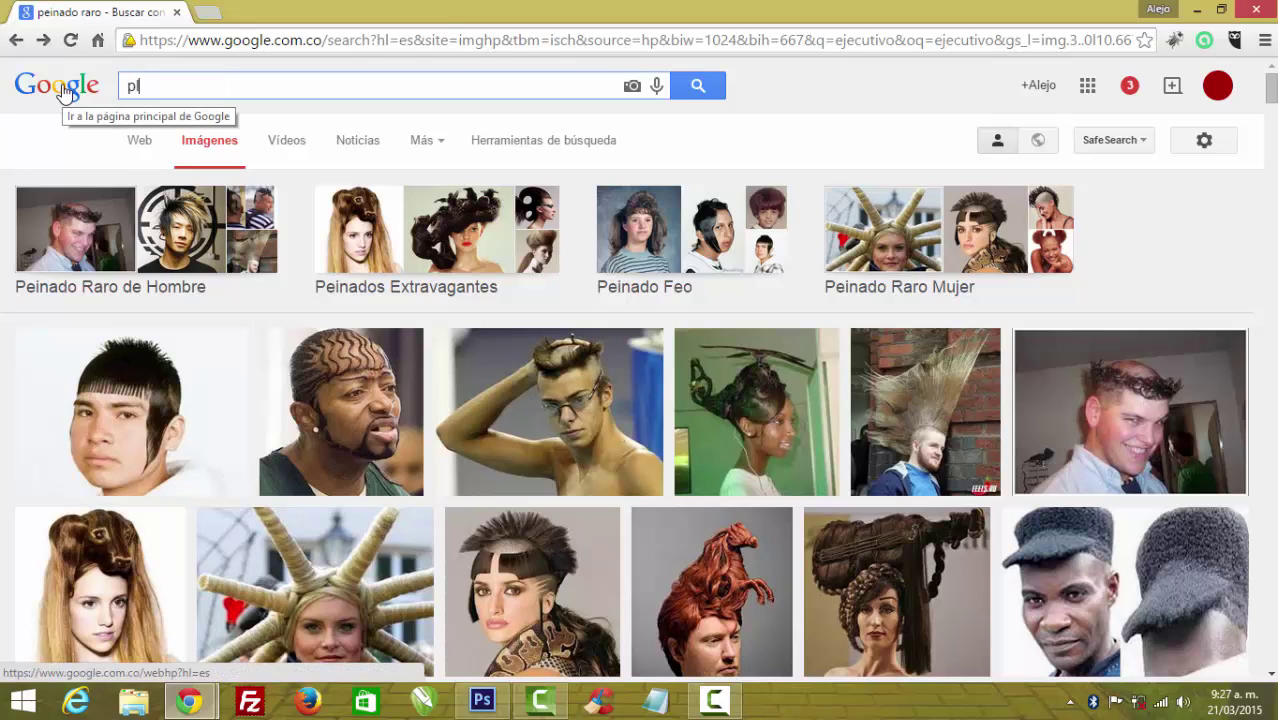
{"action": "type", "text": "ayas ja"}
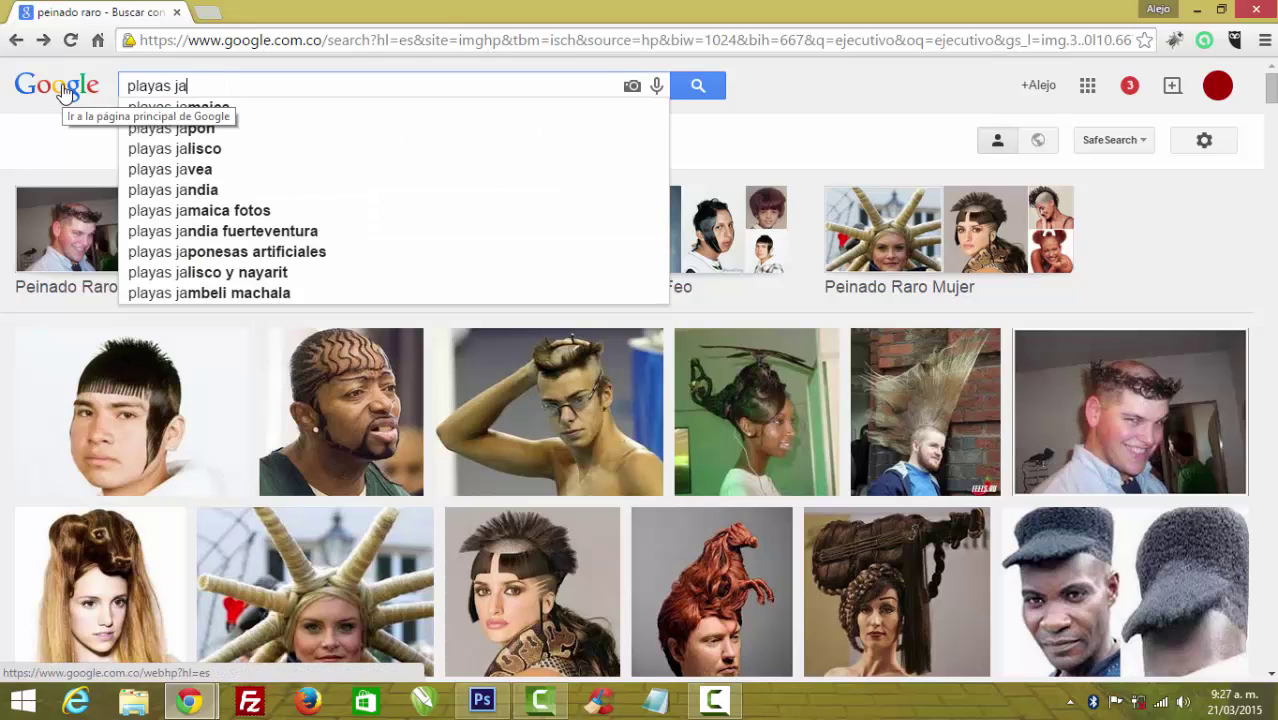
{"action": "type", "text": "maicas"}
{"action": "key", "text": "Return"}
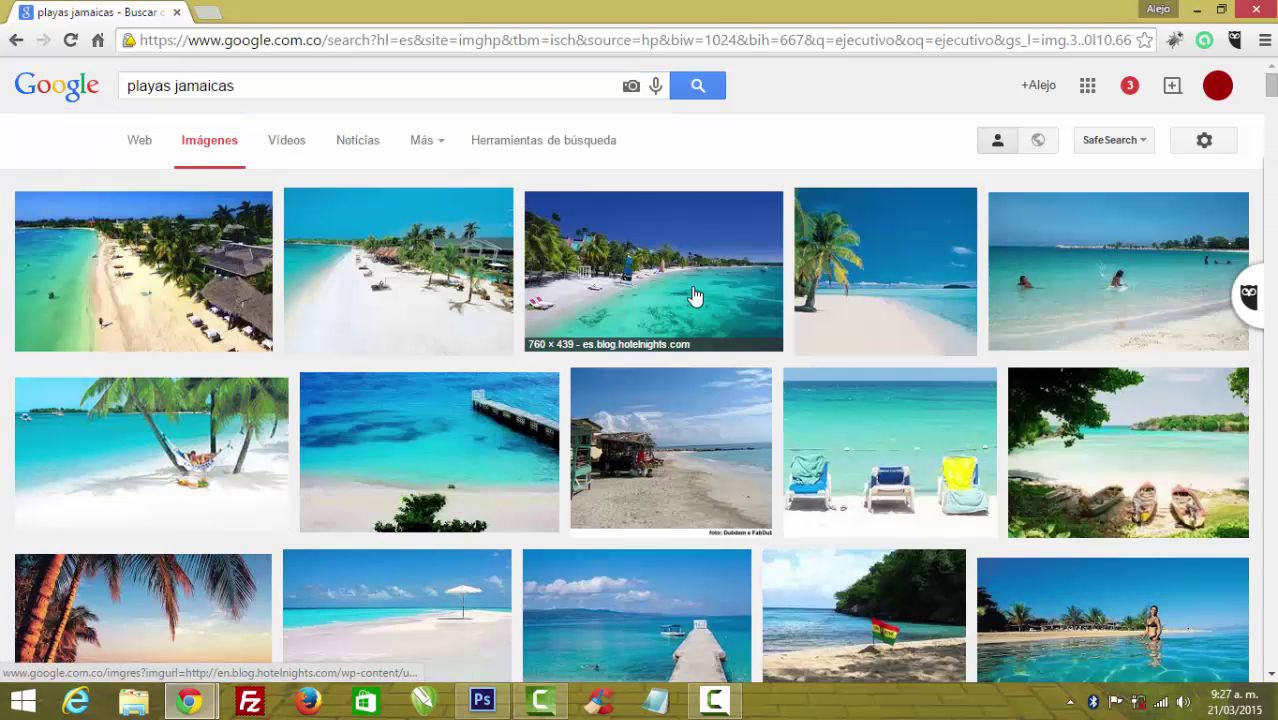
Open the palm-beach photo 10501-jamaica1df.jpg at full size and copy the image
{"action": "scroll", "coordinate": [695, 296], "scroll_direction": "down", "scroll_amount": 1}
{"action": "scroll", "coordinate": [695, 296], "scroll_direction": "down", "scroll_amount": 2}
{"action": "scroll", "coordinate": [695, 296], "scroll_direction": "down", "scroll_amount": 1}
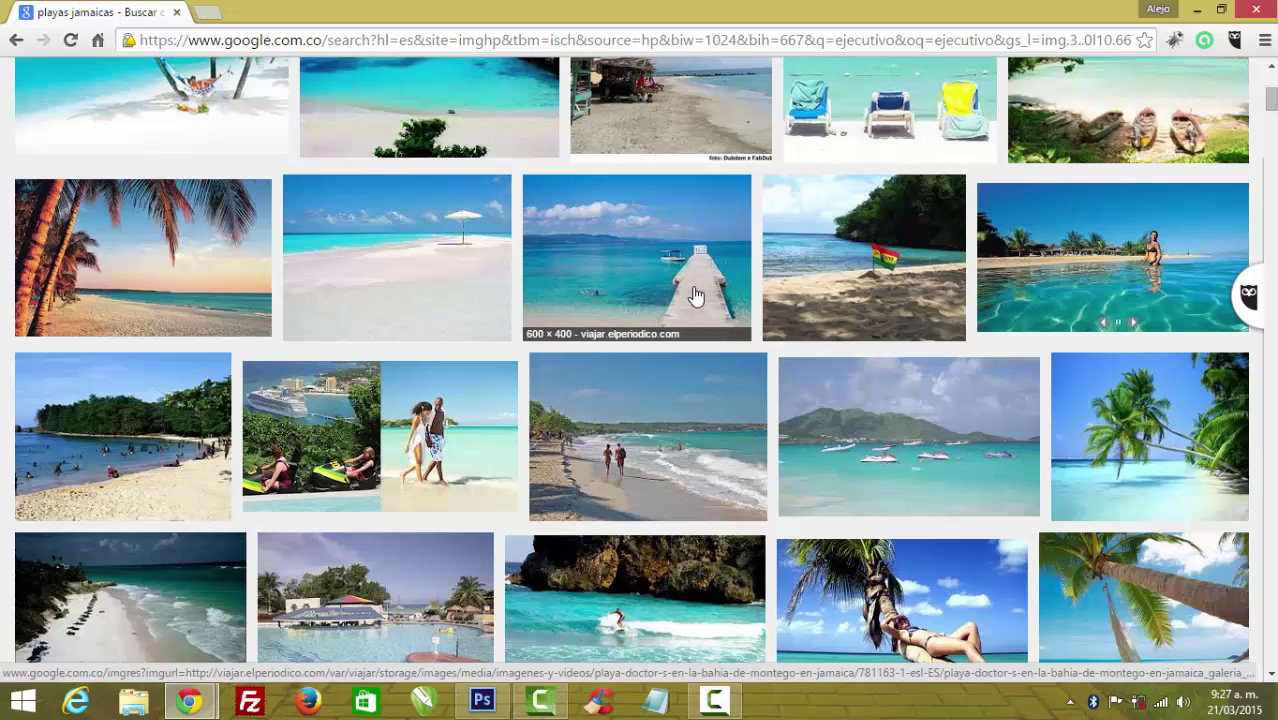
{"action": "left_click", "coordinate": [152, 246]}
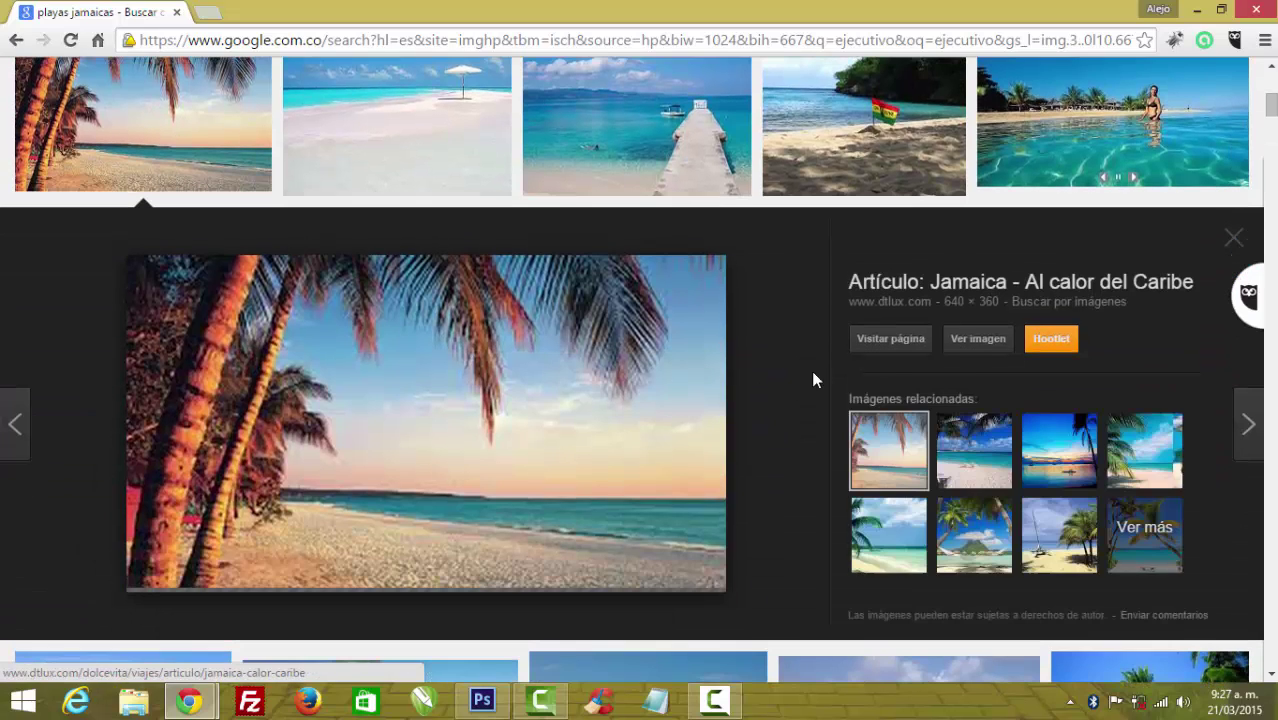
{"action": "left_click", "coordinate": [975, 341]}
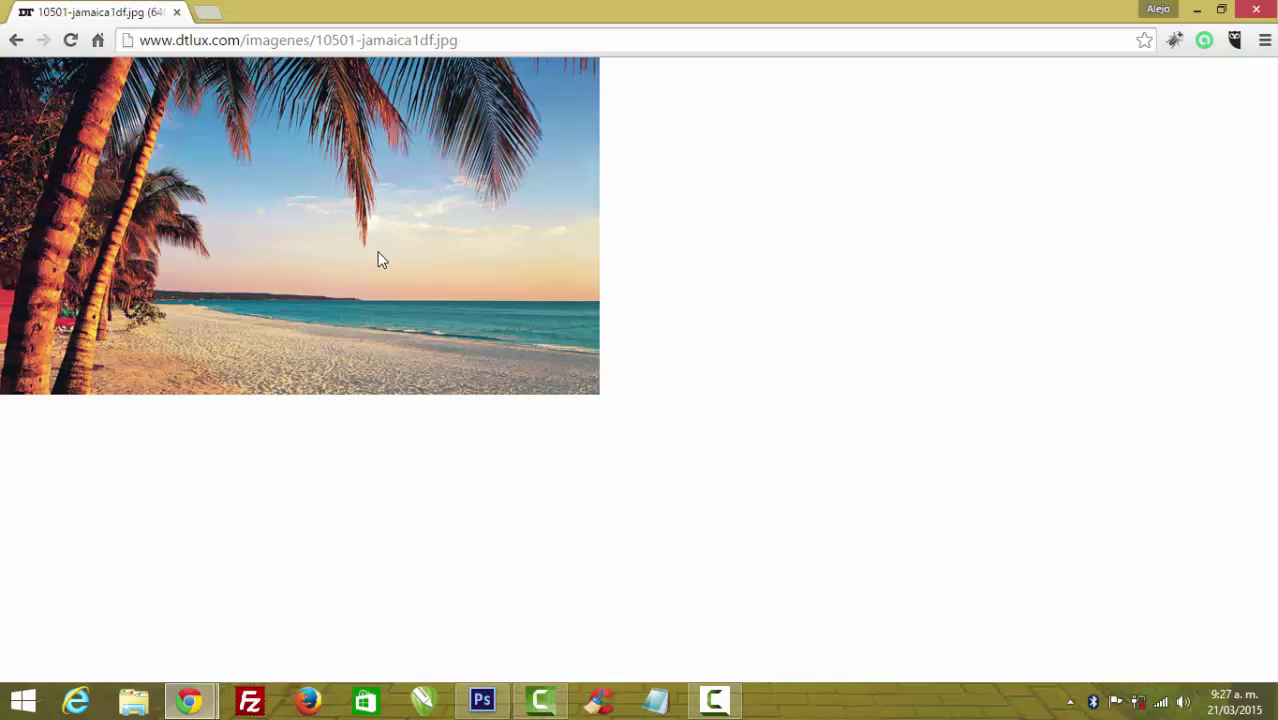
{"action": "right_click", "coordinate": [378, 260]}
{"action": "left_click", "coordinate": [448, 310]}
Paste the beach photo into Photoshop as Capa 3 and place it below Capa 0
{"action": "left_click", "coordinate": [482, 700]}
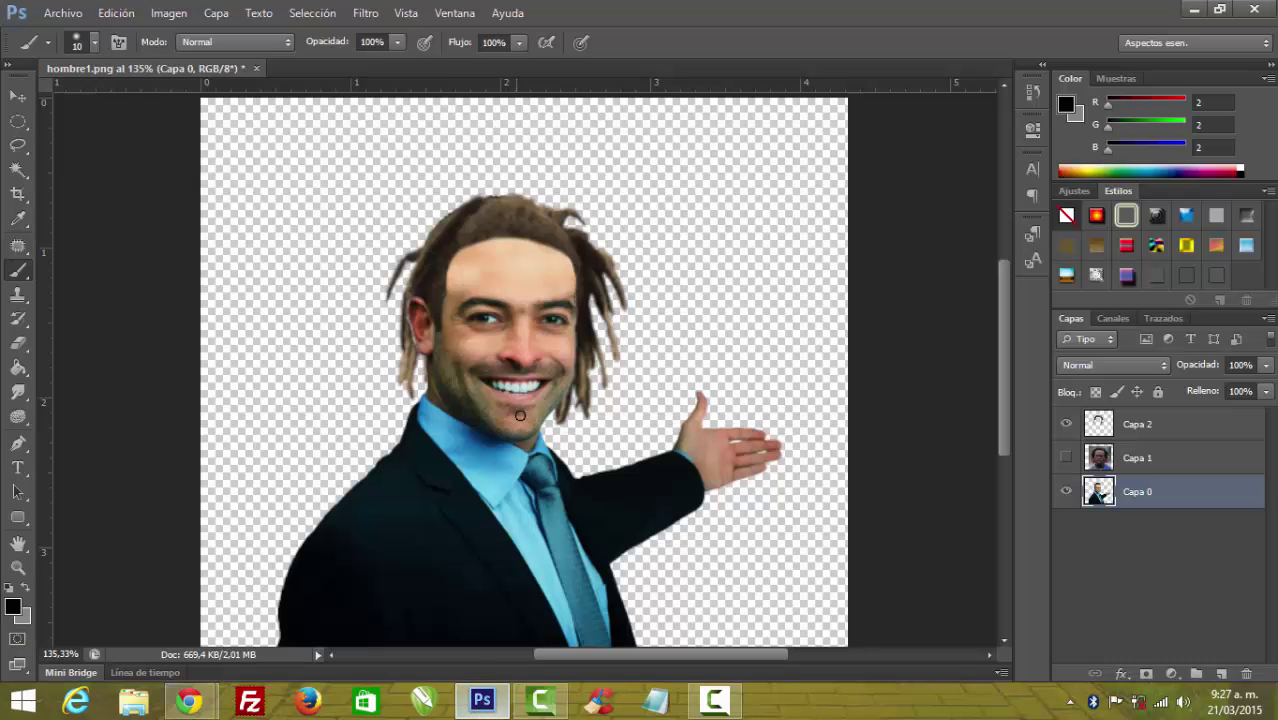
{"action": "key", "text": "ctrl+v"}
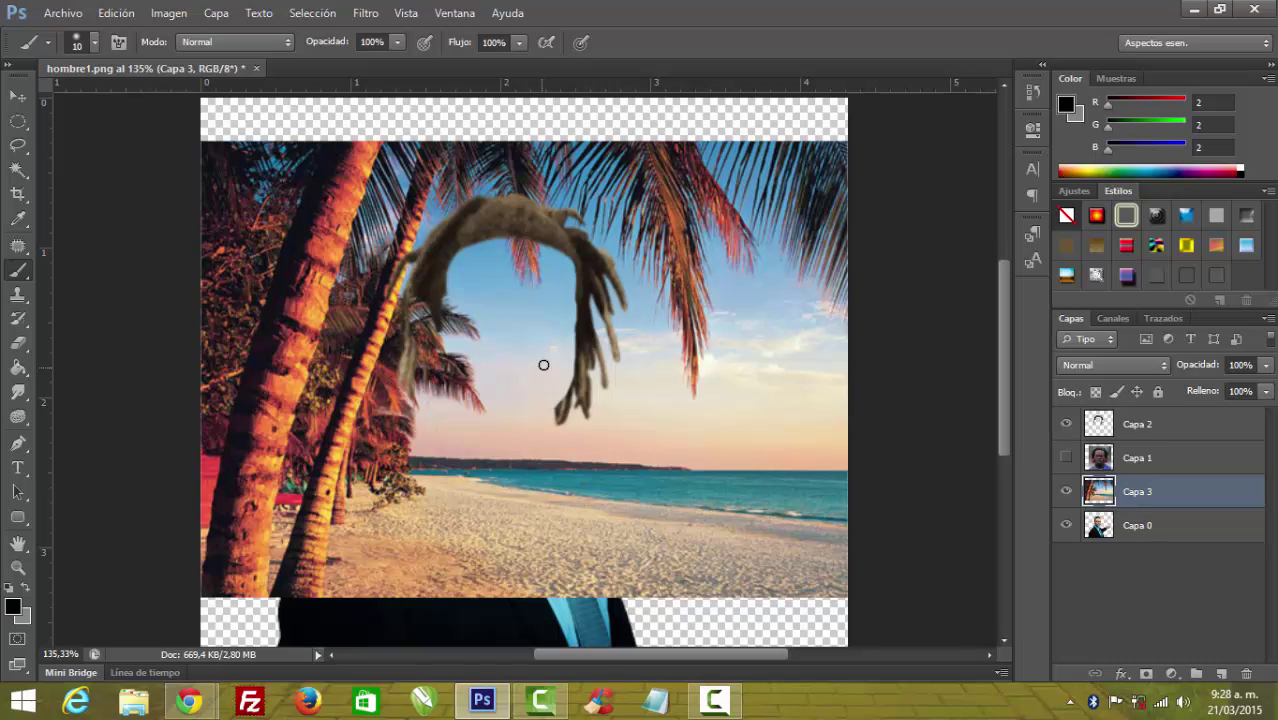
{"action": "key", "text": "v"}
{"action": "left_click_drag", "start_coordinate": [522, 314], "coordinate": [522, 368]}
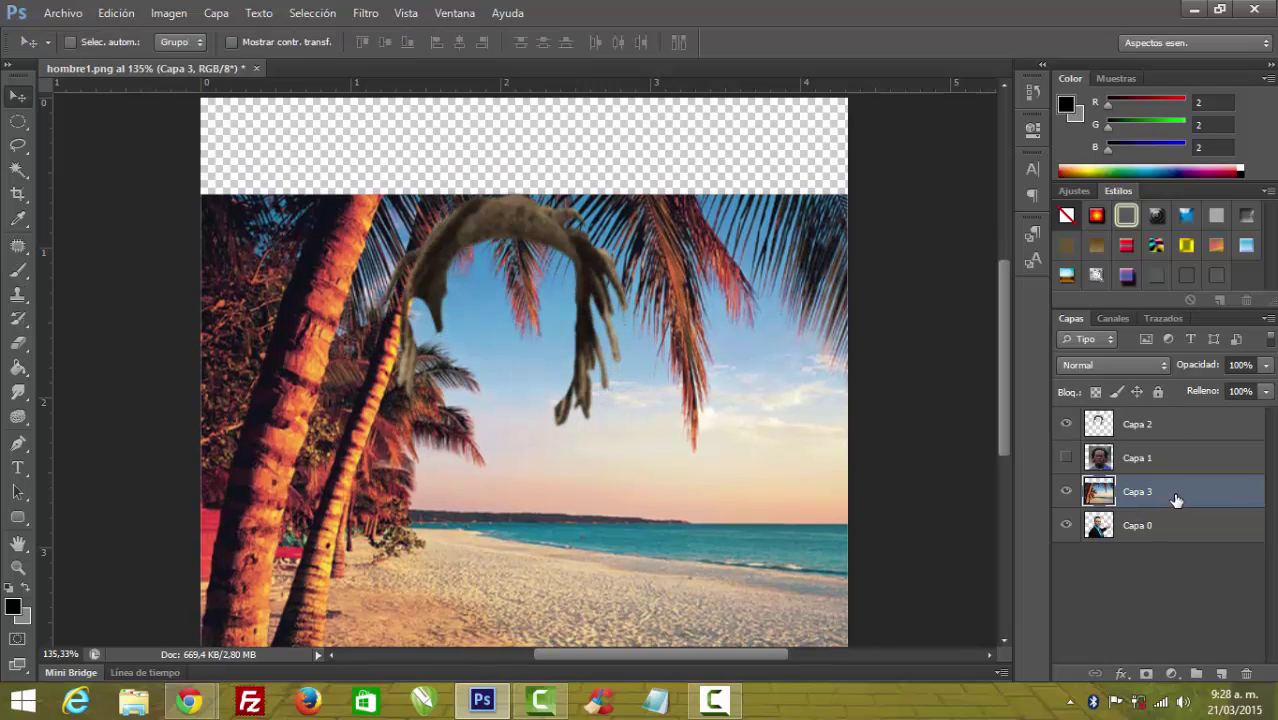
{"action": "left_click_drag", "start_coordinate": [1176, 499], "coordinate": [1182, 541]}
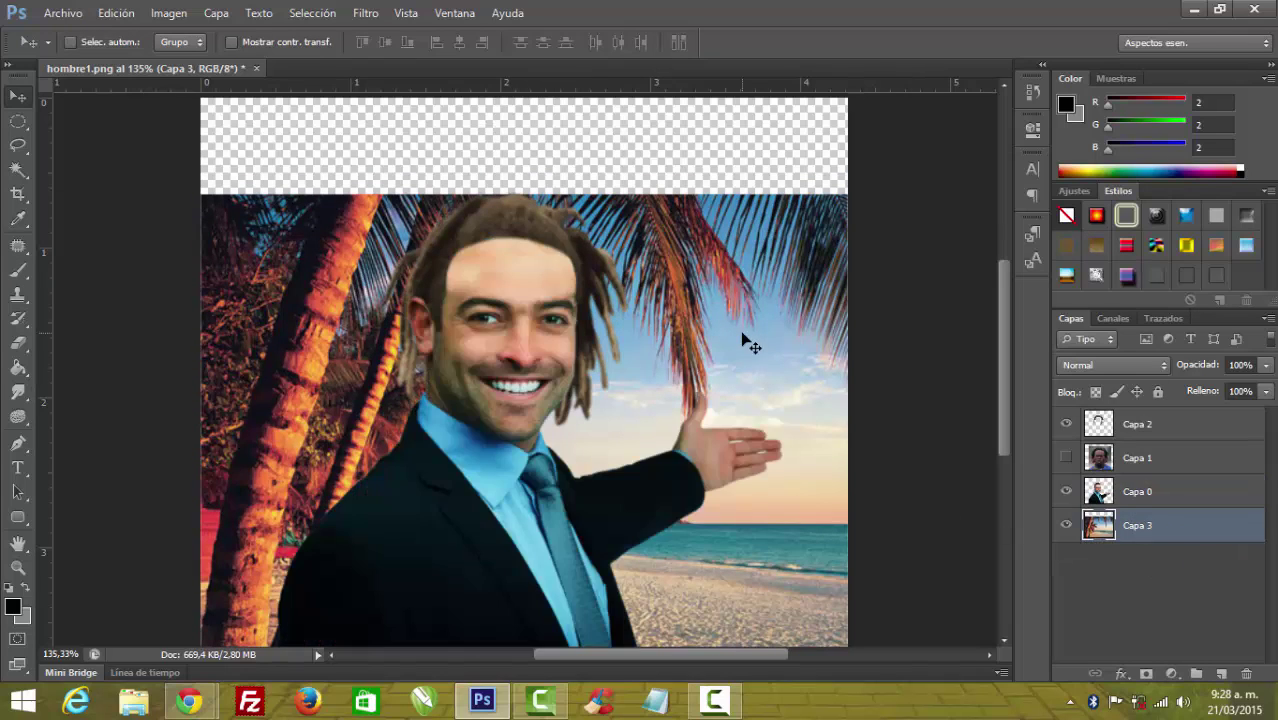
Scale the beach photo up to about 125% so it fills the canvas
{"action": "key", "text": "ctrl+t"}
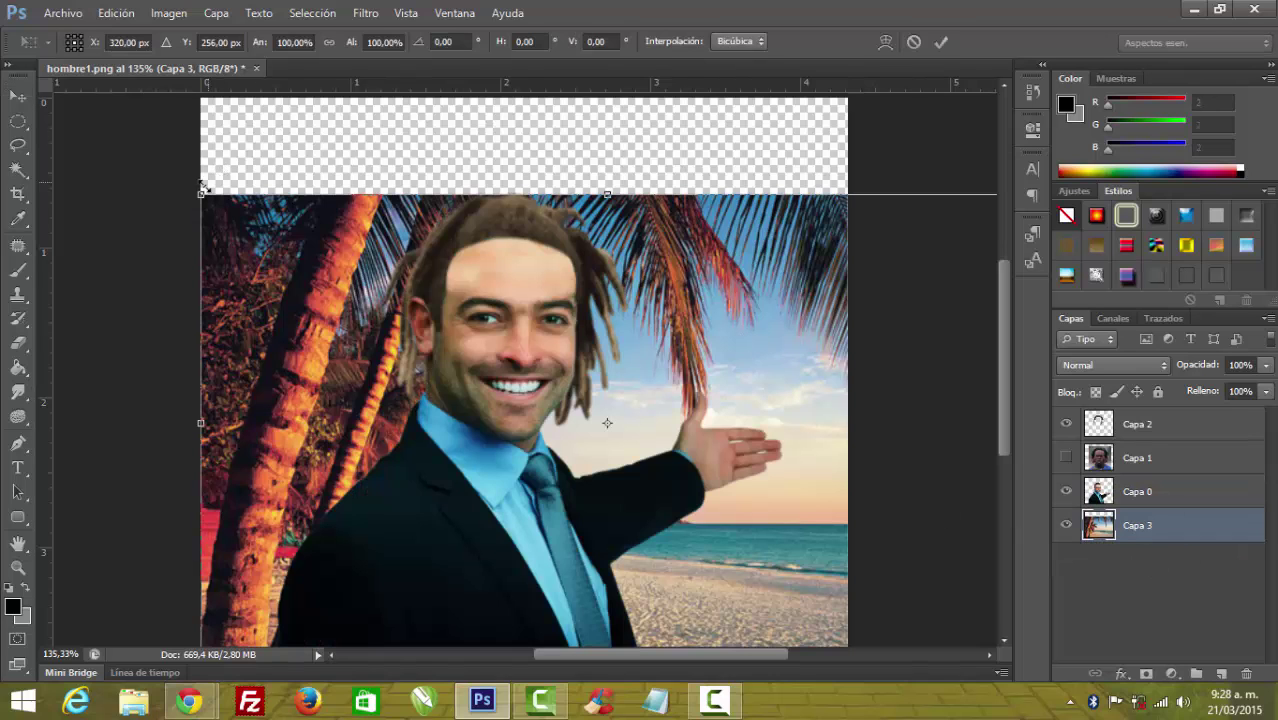
{"action": "mouse_move", "coordinate": [190, 180]}
{"action": "left_mouse_down"}
{"action": "mouse_move", "coordinate": [170, 316]}
{"action": "mouse_move", "coordinate": [166, 305]}
{"action": "left_mouse_up"}
{"action": "scroll", "coordinate": [474, 300], "scroll_direction": "down", "scroll_amount": 3}
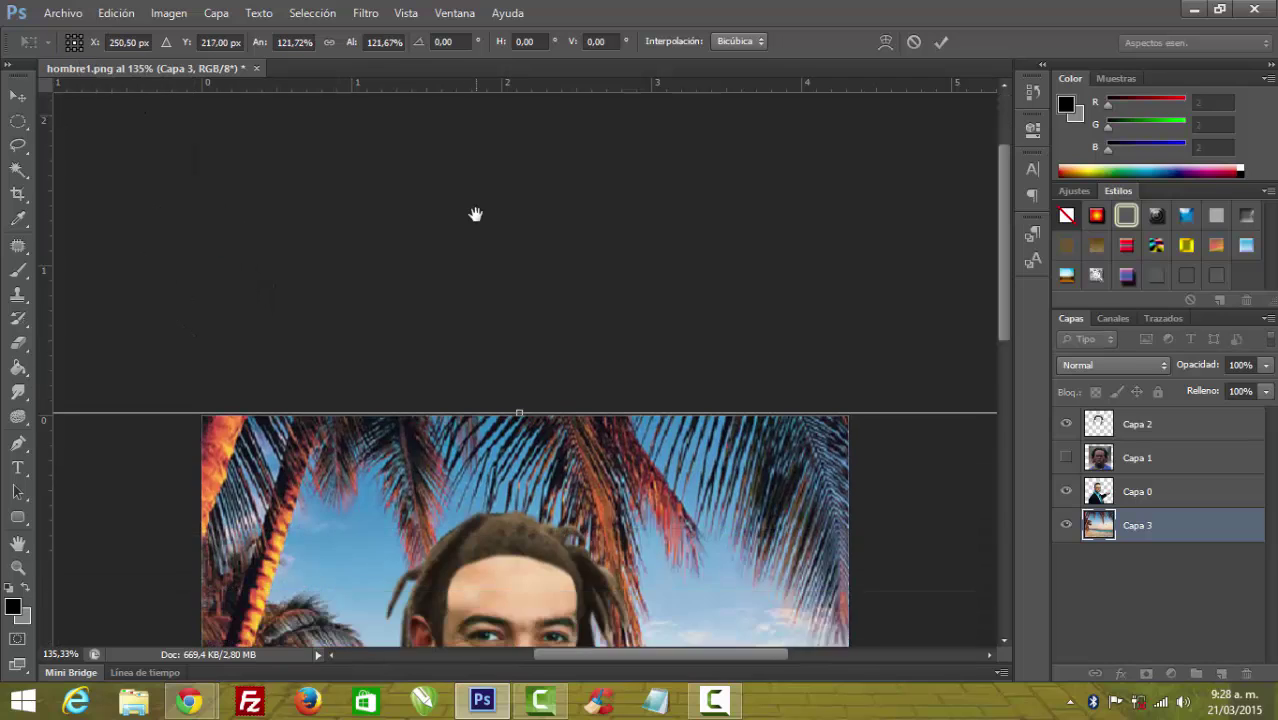
{"action": "scroll", "coordinate": [550, 320], "scroll_direction": "down", "scroll_amount": 3}
{"action": "scroll", "coordinate": [660, 320], "scroll_direction": "down", "scroll_amount": 3}
{"action": "scroll", "coordinate": [678, 265], "scroll_direction": "down", "scroll_amount": 2}
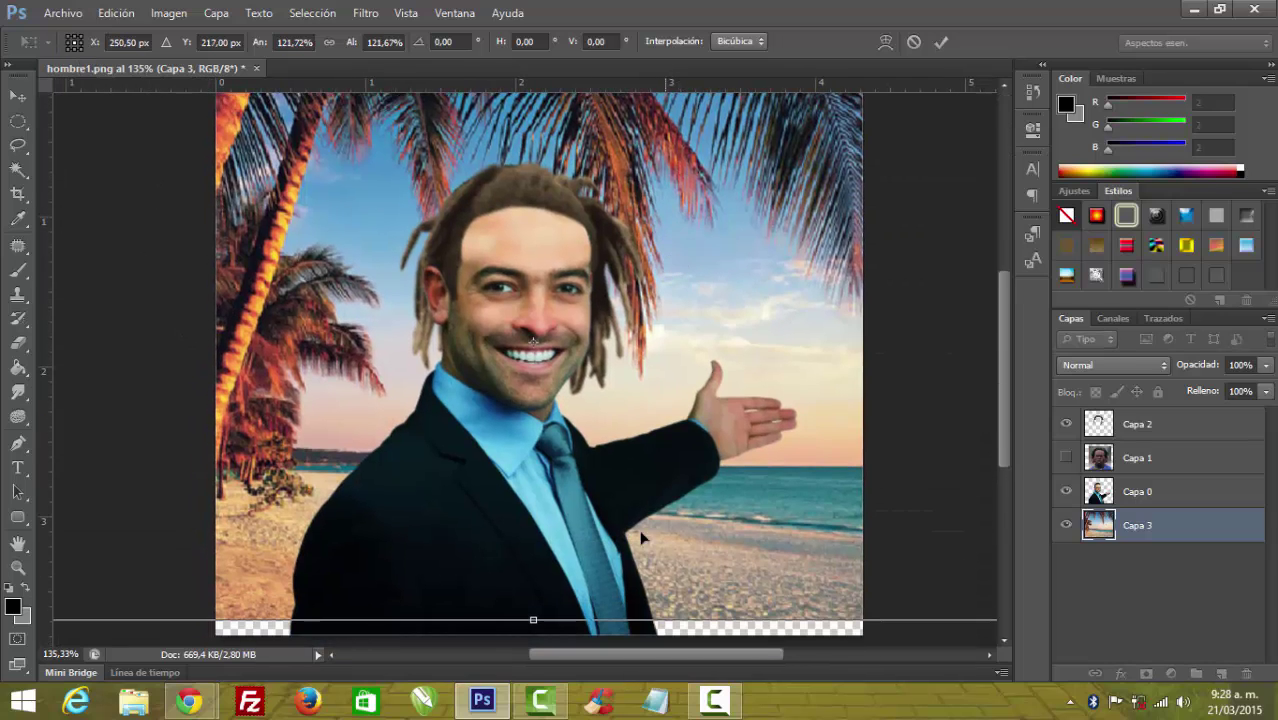
{"action": "left_click_drag", "start_coordinate": [533, 620], "coordinate": [533, 636]}
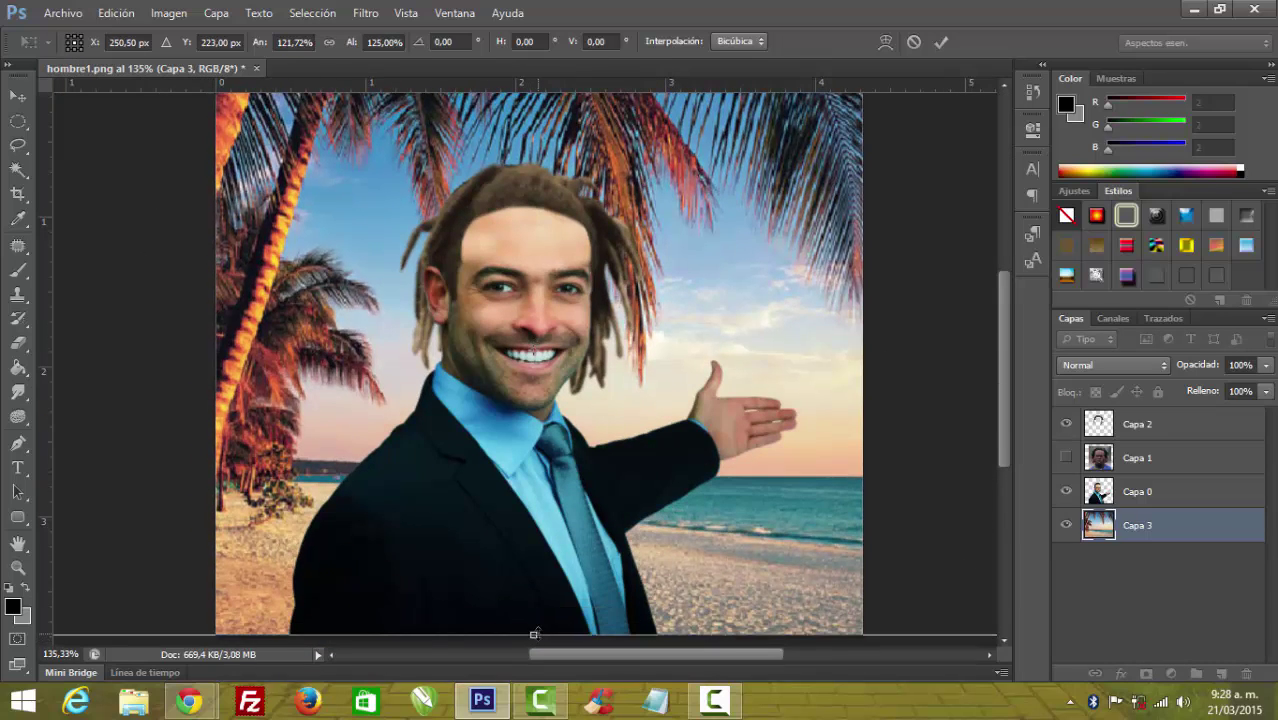
{"action": "key", "text": "Return"}
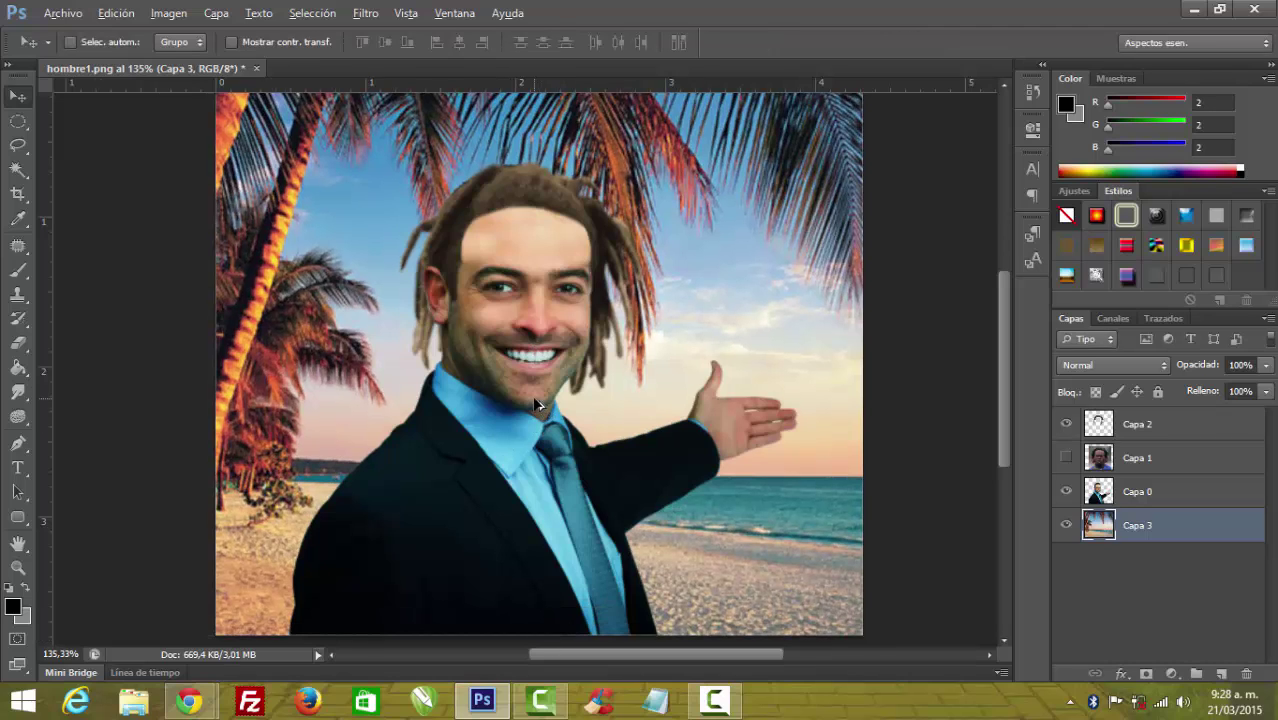
{"action": "scroll", "coordinate": [535, 403], "scroll_direction": "down", "scroll_amount": 2}
{"action": "scroll", "coordinate": [535, 403], "scroll_direction": "down", "scroll_amount": 1}
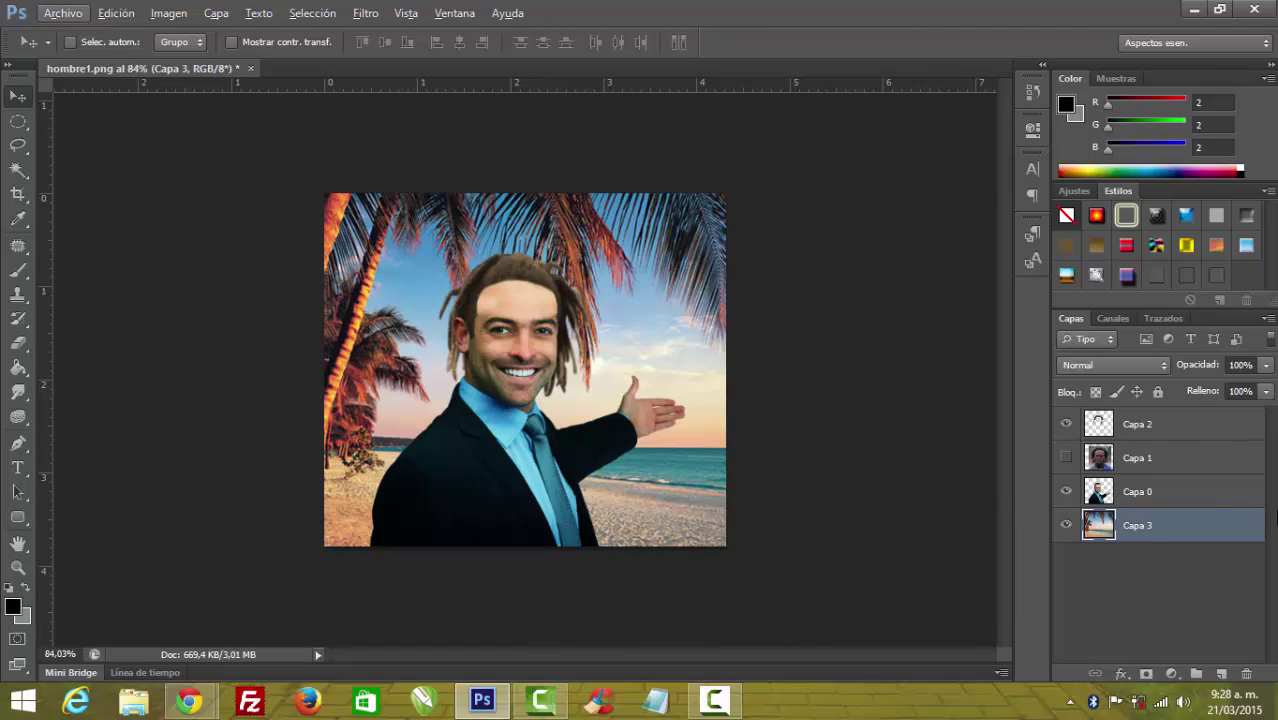
Move Capa 0 and Capa 2 together slightly left, then select beach layer Capa 3
{"action": "left_click", "coordinate": [1184, 494]}
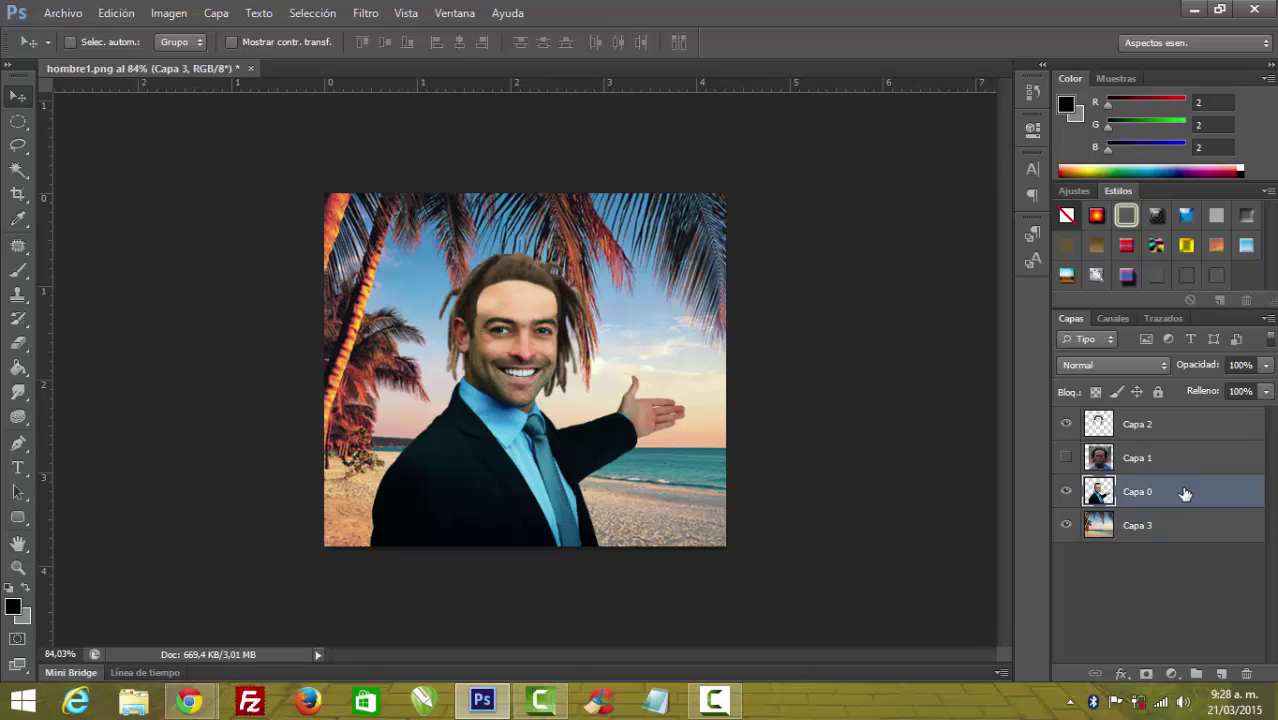
{"action": "left_click", "coordinate": [1192, 437], "text": "ctrl"}
{"action": "left_click_drag", "start_coordinate": [497, 434], "coordinate": [450, 434]}
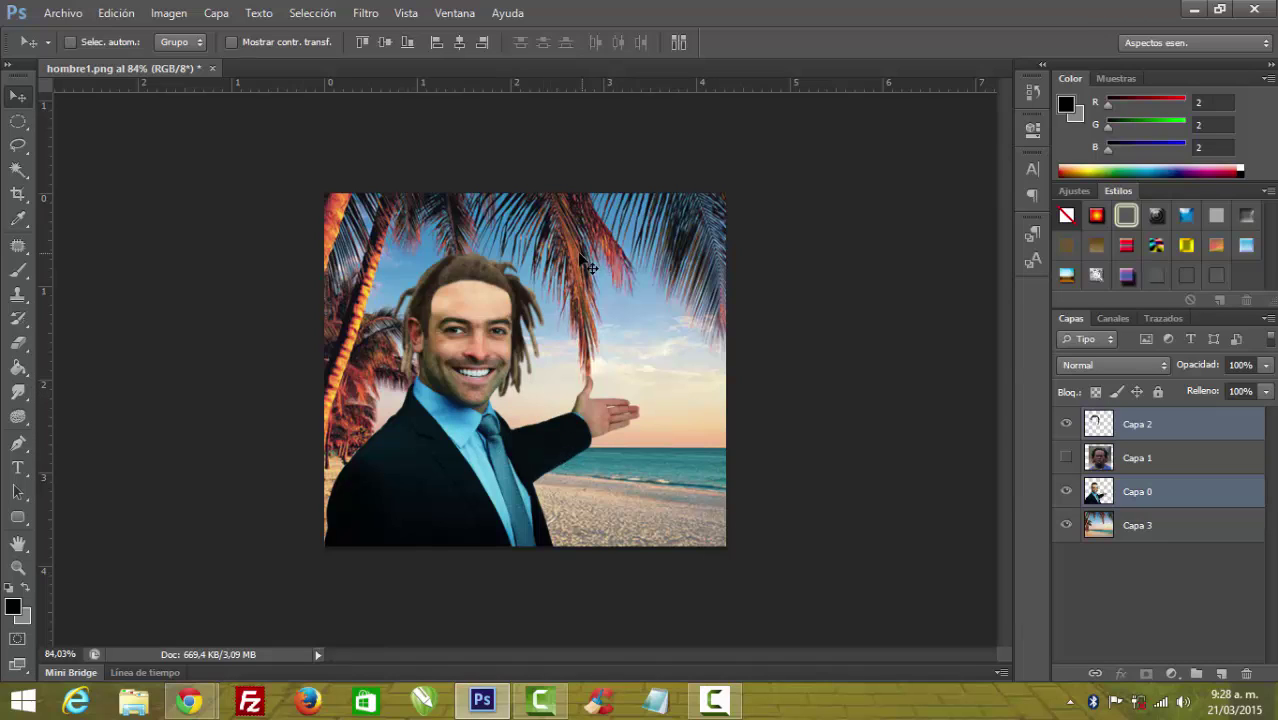
{"action": "left_click", "coordinate": [1184, 541]}
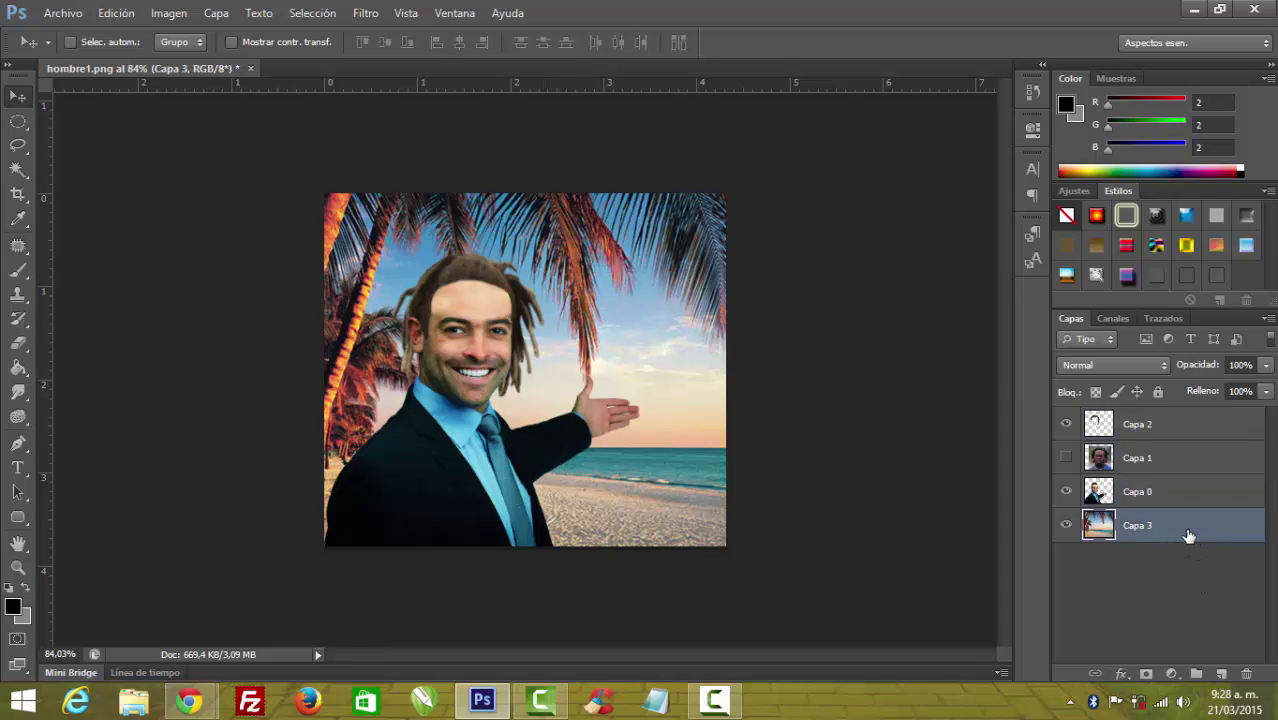
{"action": "left_click", "coordinate": [168, 13]}
{"action": "mouse_move", "coordinate": [180, 61]}
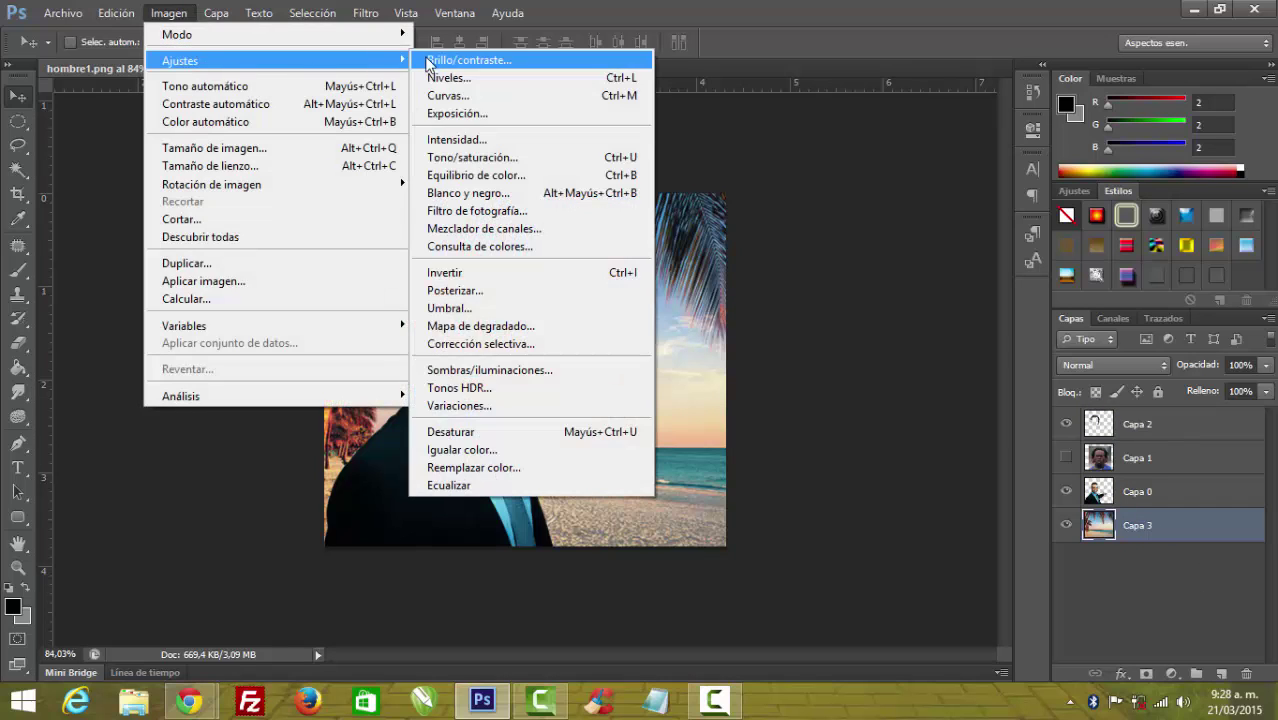
In Curves for Capa 3, pull the Rojo channel down to reduce red
{"action": "left_click", "coordinate": [460, 103]}
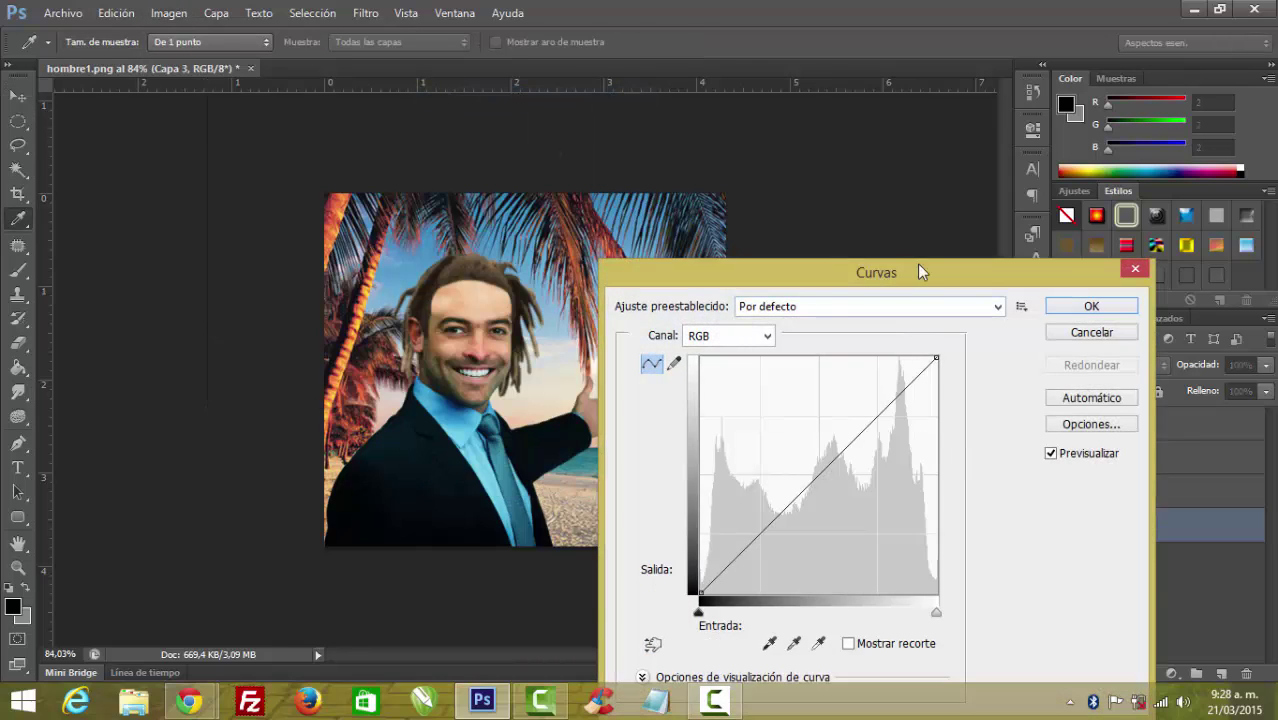
{"action": "left_click_drag", "start_coordinate": [917, 266], "coordinate": [1100, 213]}
{"action": "left_click", "coordinate": [946, 283]}
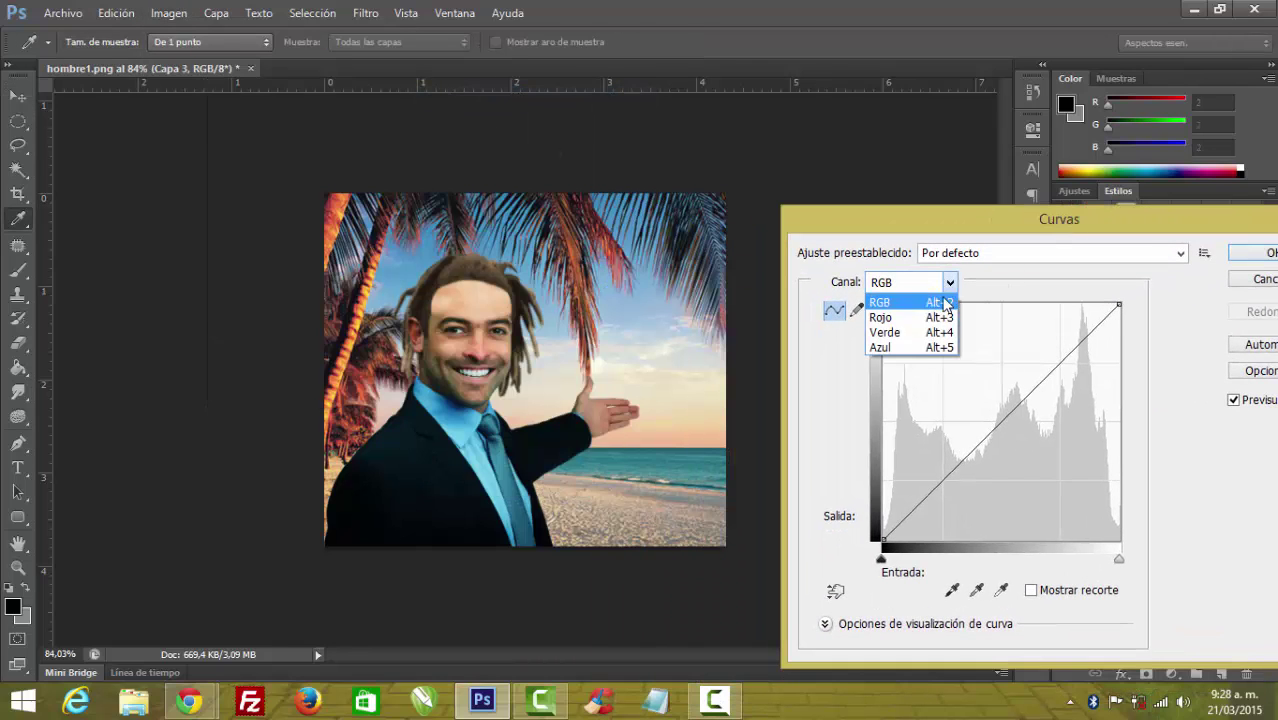
{"action": "left_click", "coordinate": [926, 318]}
{"action": "left_click_drag", "start_coordinate": [1040, 384], "coordinate": [1042, 402]}
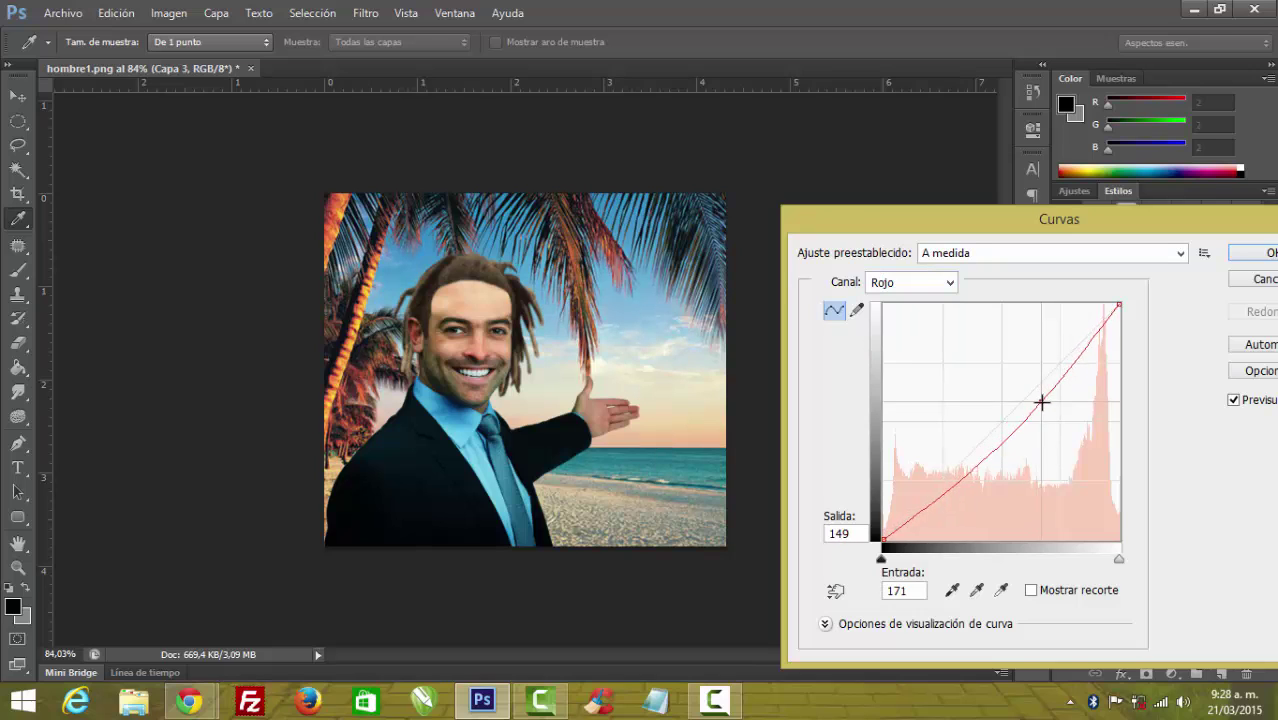
{"action": "left_click_drag", "start_coordinate": [977, 462], "coordinate": [979, 476]}
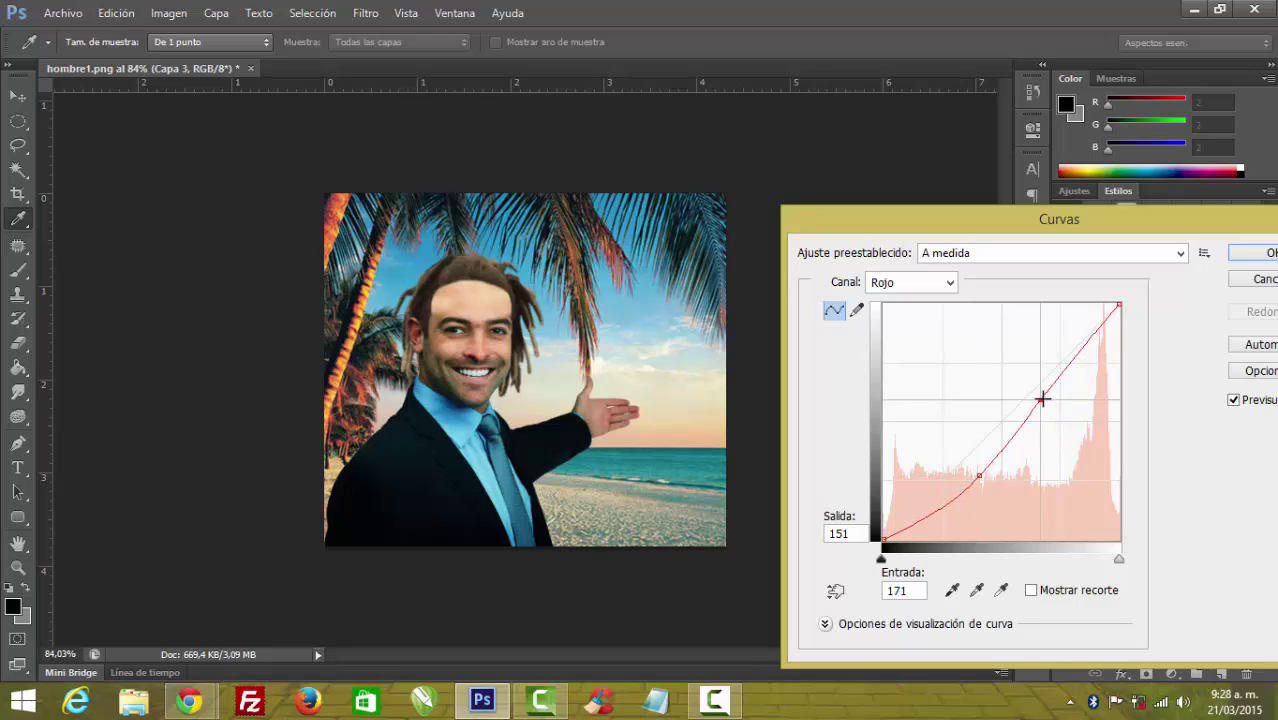
{"action": "left_click_drag", "start_coordinate": [1042, 401], "coordinate": [1043, 398]}
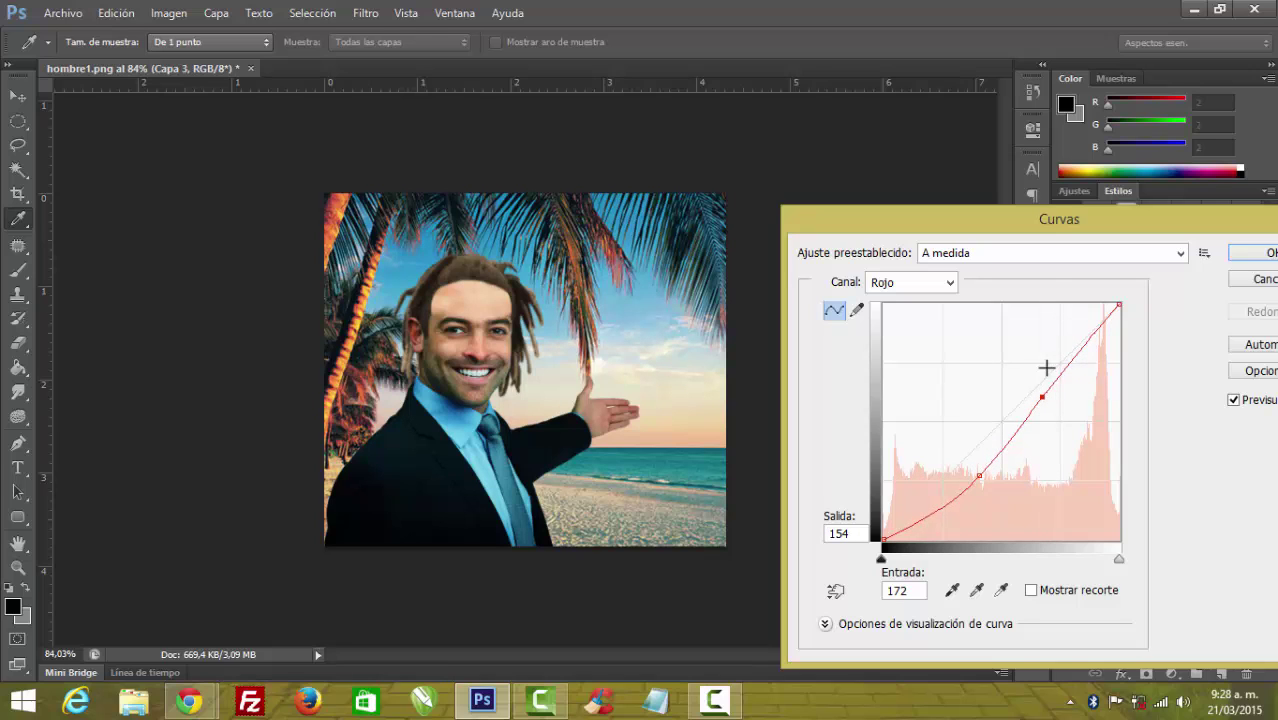
Lower the RGB curve to darken the beach midtones and apply the adjustment
{"action": "left_click", "coordinate": [950, 284]}
{"action": "left_click", "coordinate": [914, 307]}
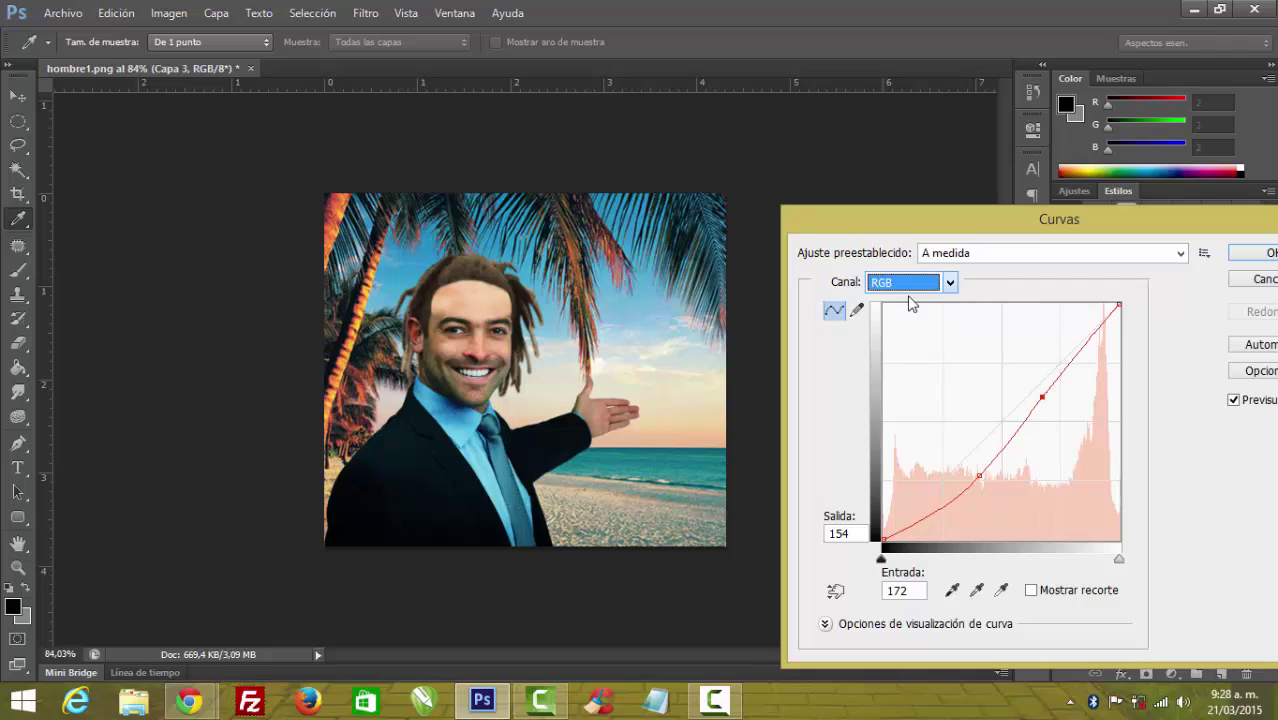
{"action": "left_click_drag", "start_coordinate": [1002, 418], "coordinate": [1015, 427]}
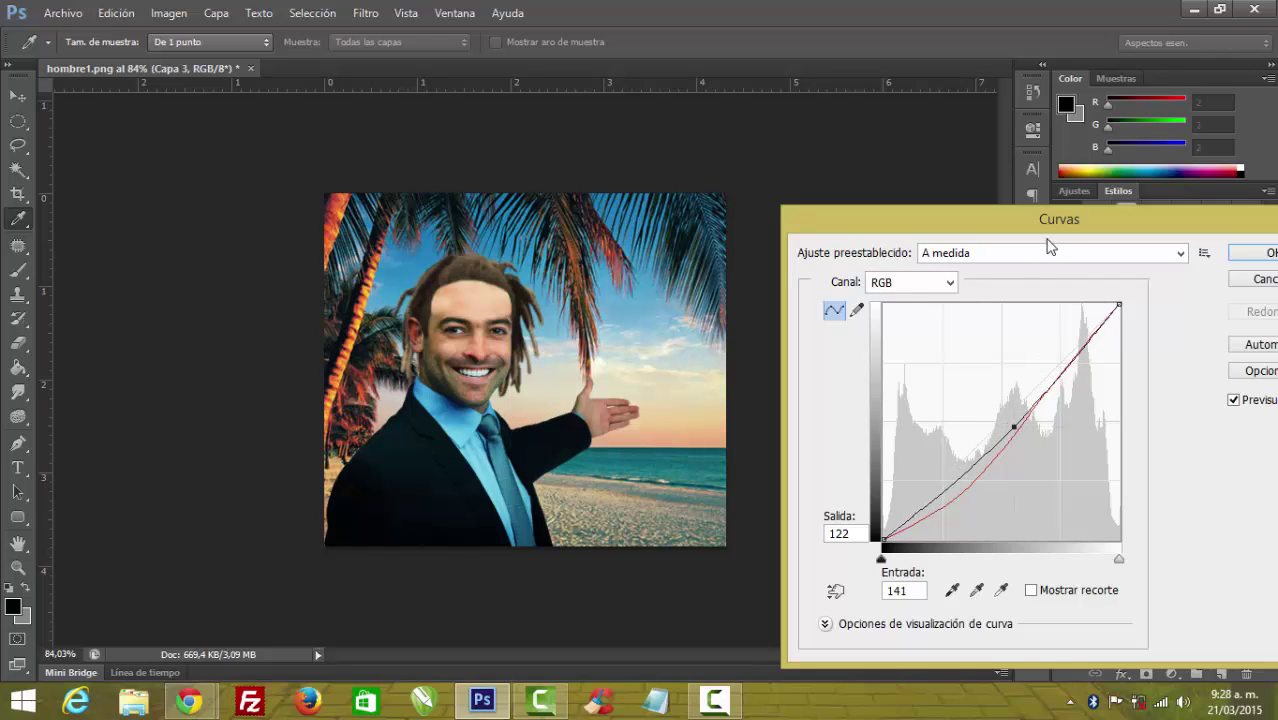
{"action": "left_click_drag", "start_coordinate": [1007, 228], "coordinate": [910, 248]}
{"action": "key", "text": "Return"}
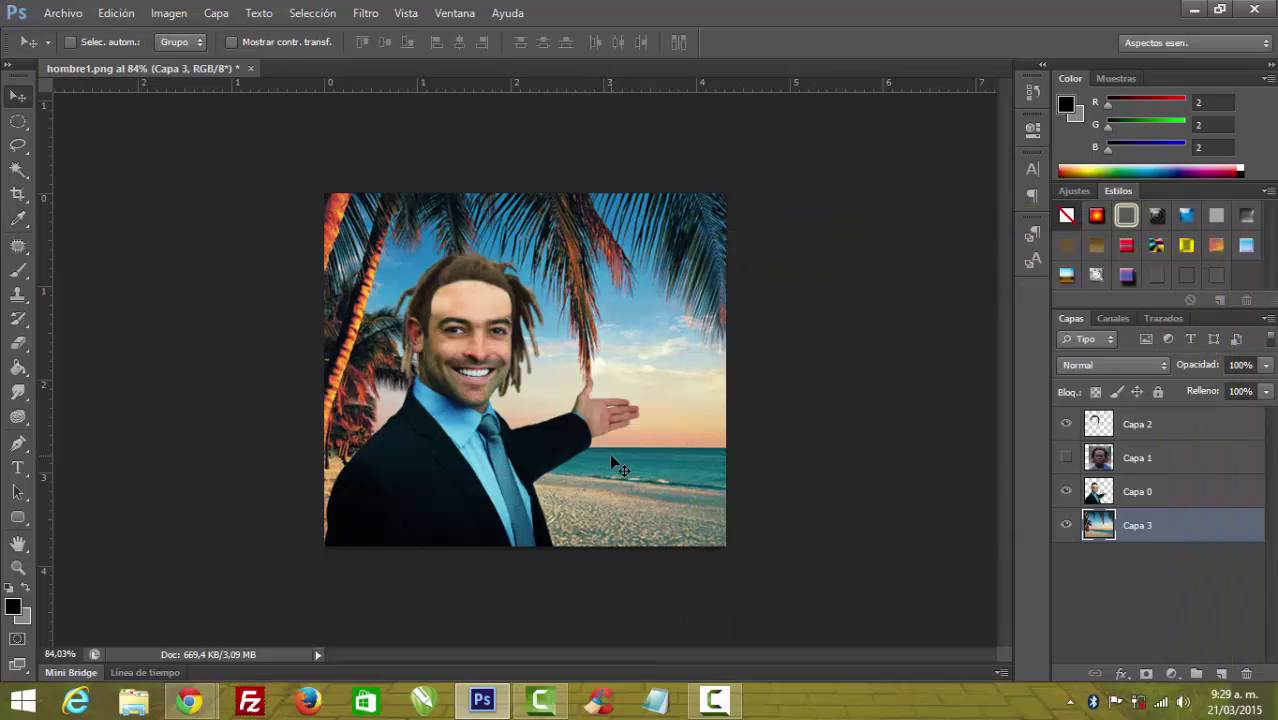